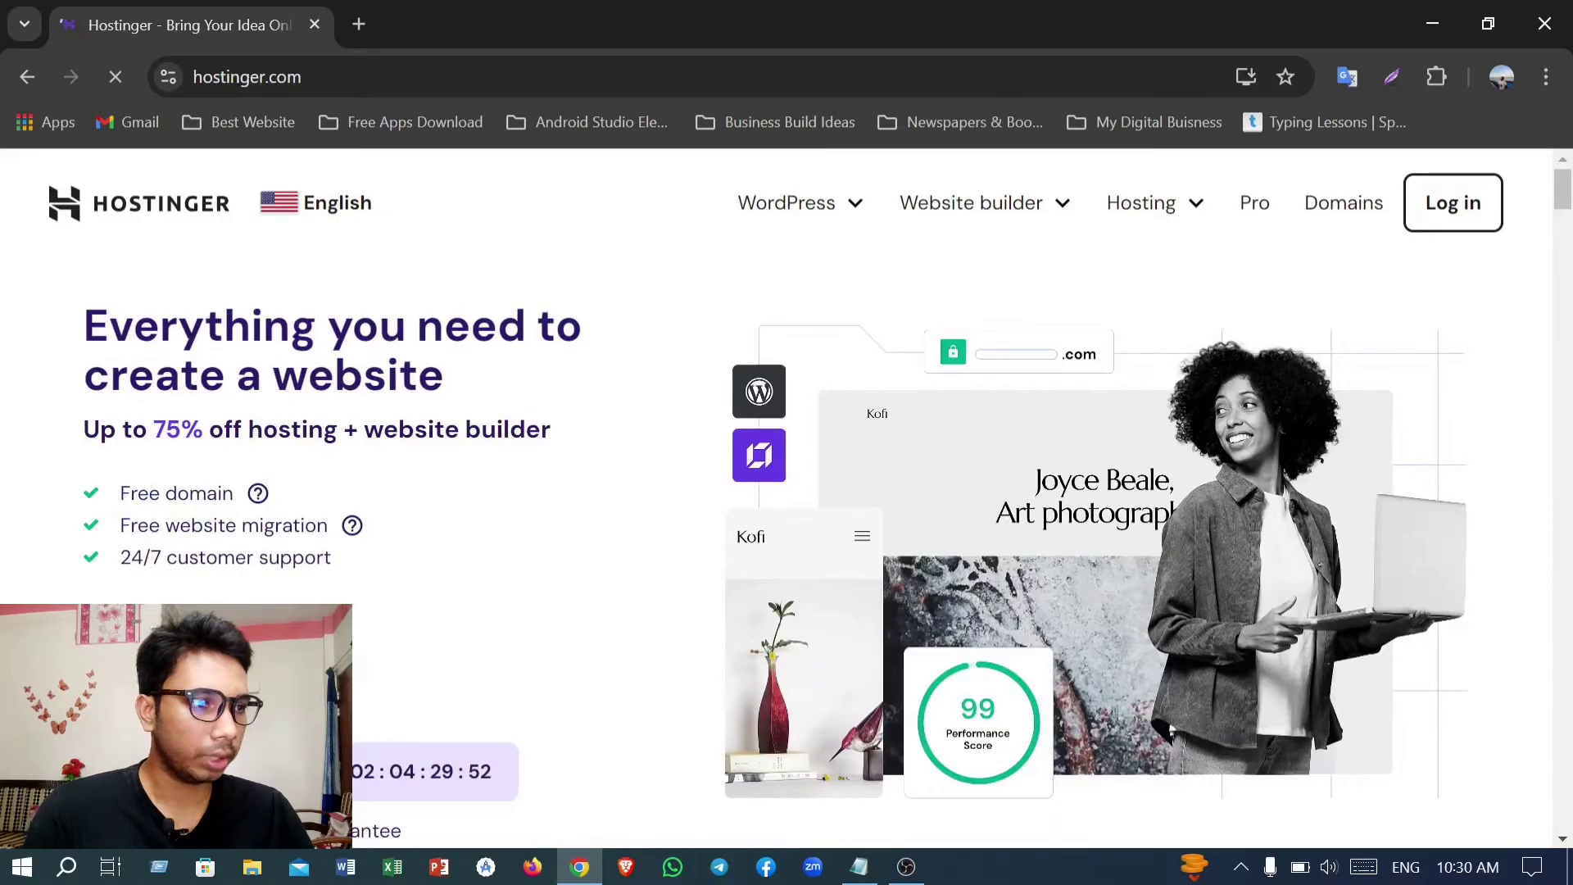
Step: Examine the hosting plans on the Hostinger home page, comparing the Business and Cloud Startup offers
scroll(551, 375, down, 2)
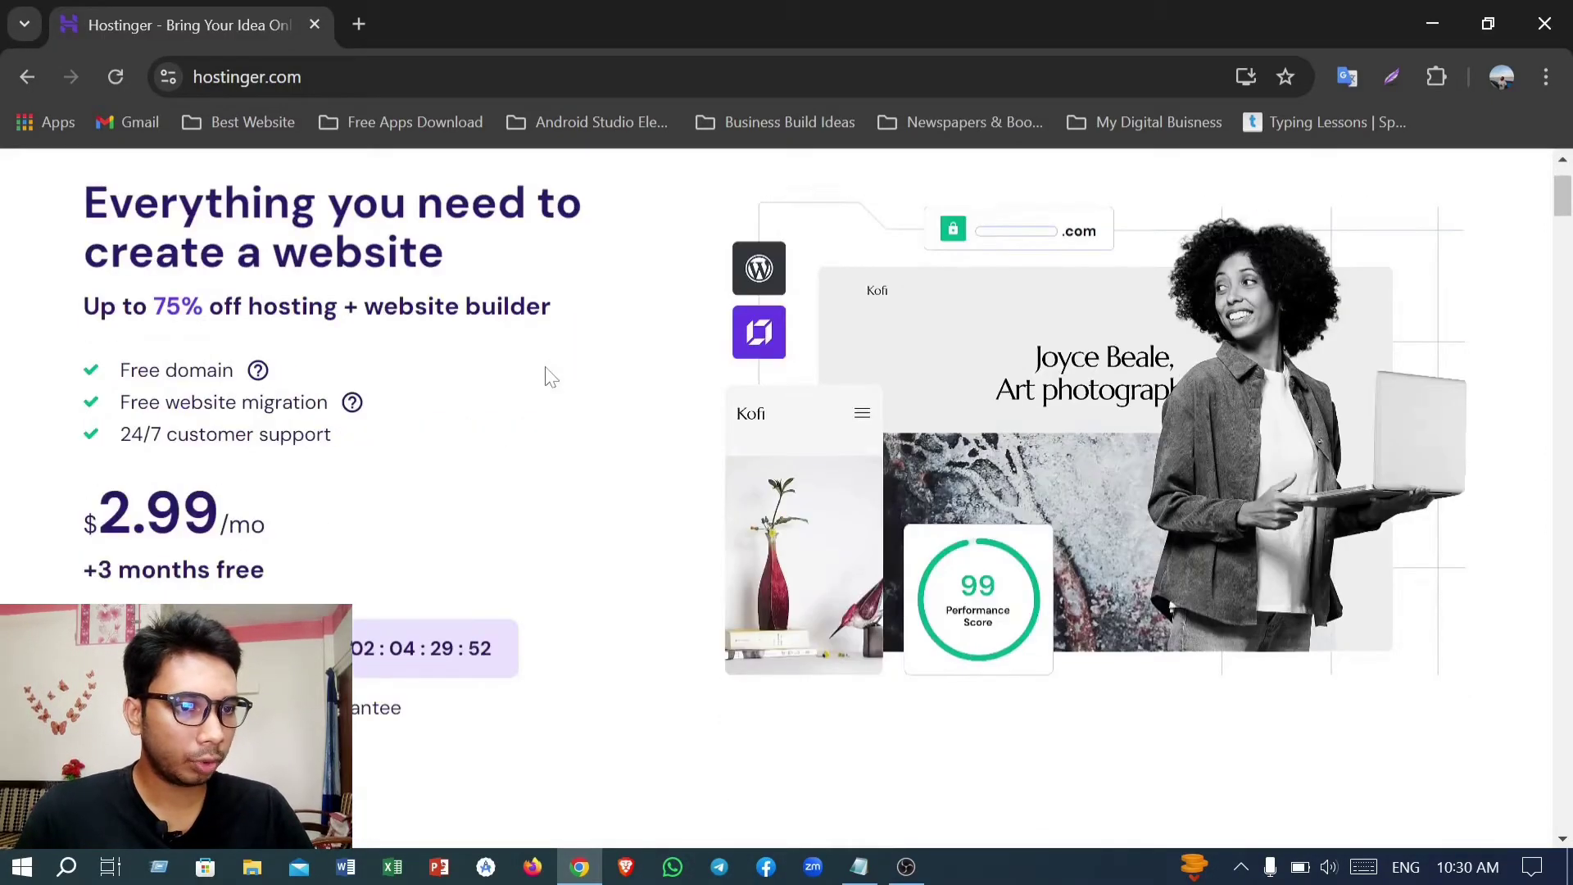
scroll(551, 375, down, 5)
scroll(550, 377, down, 7)
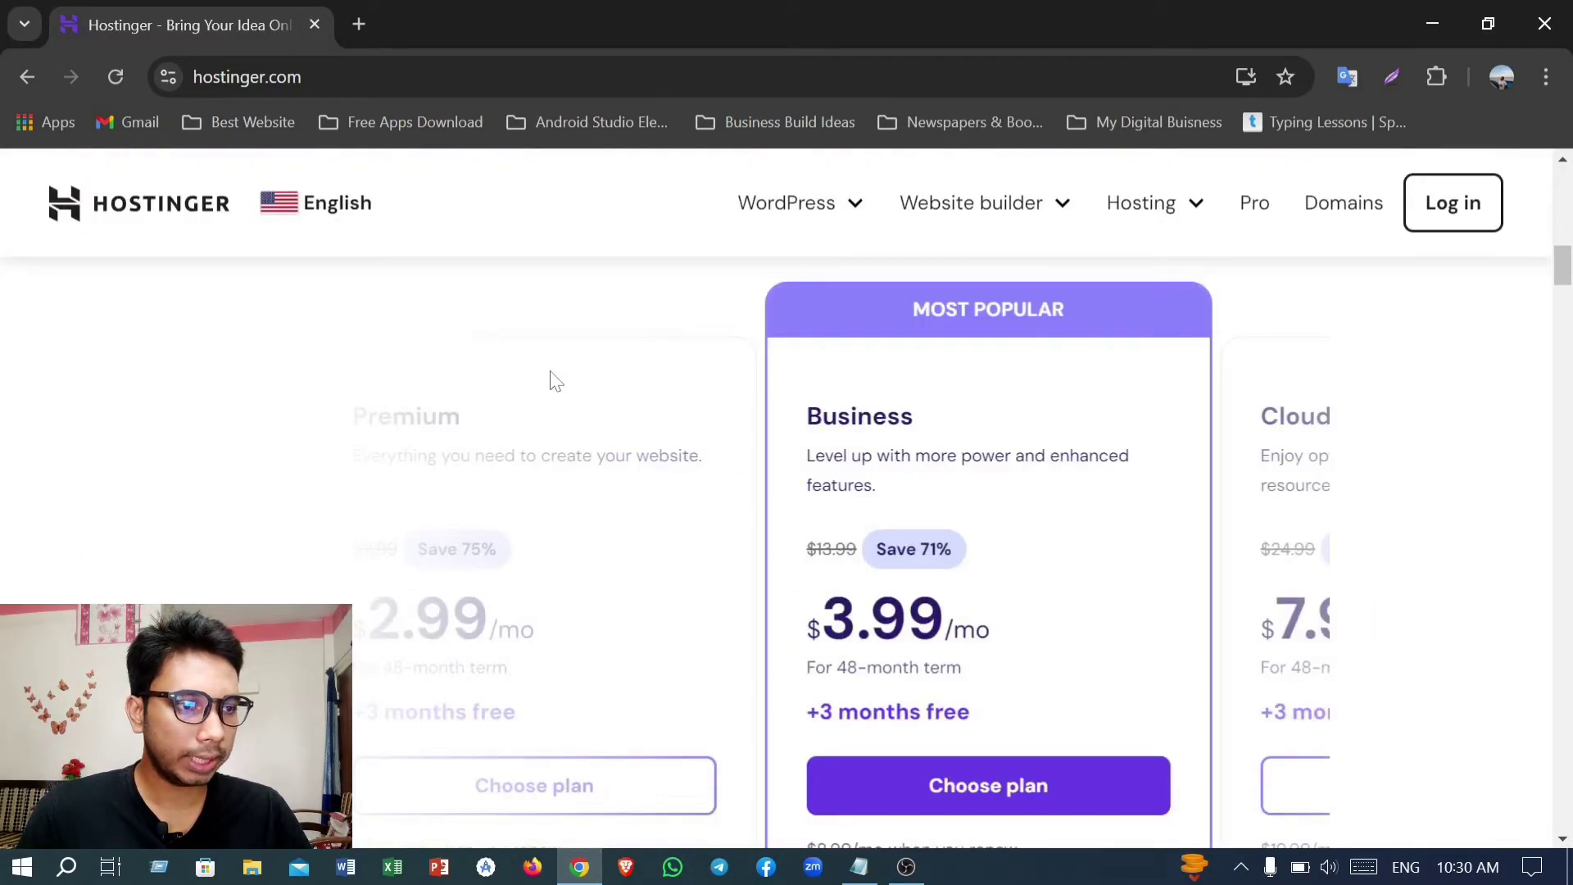
scroll(551, 373, up, 4)
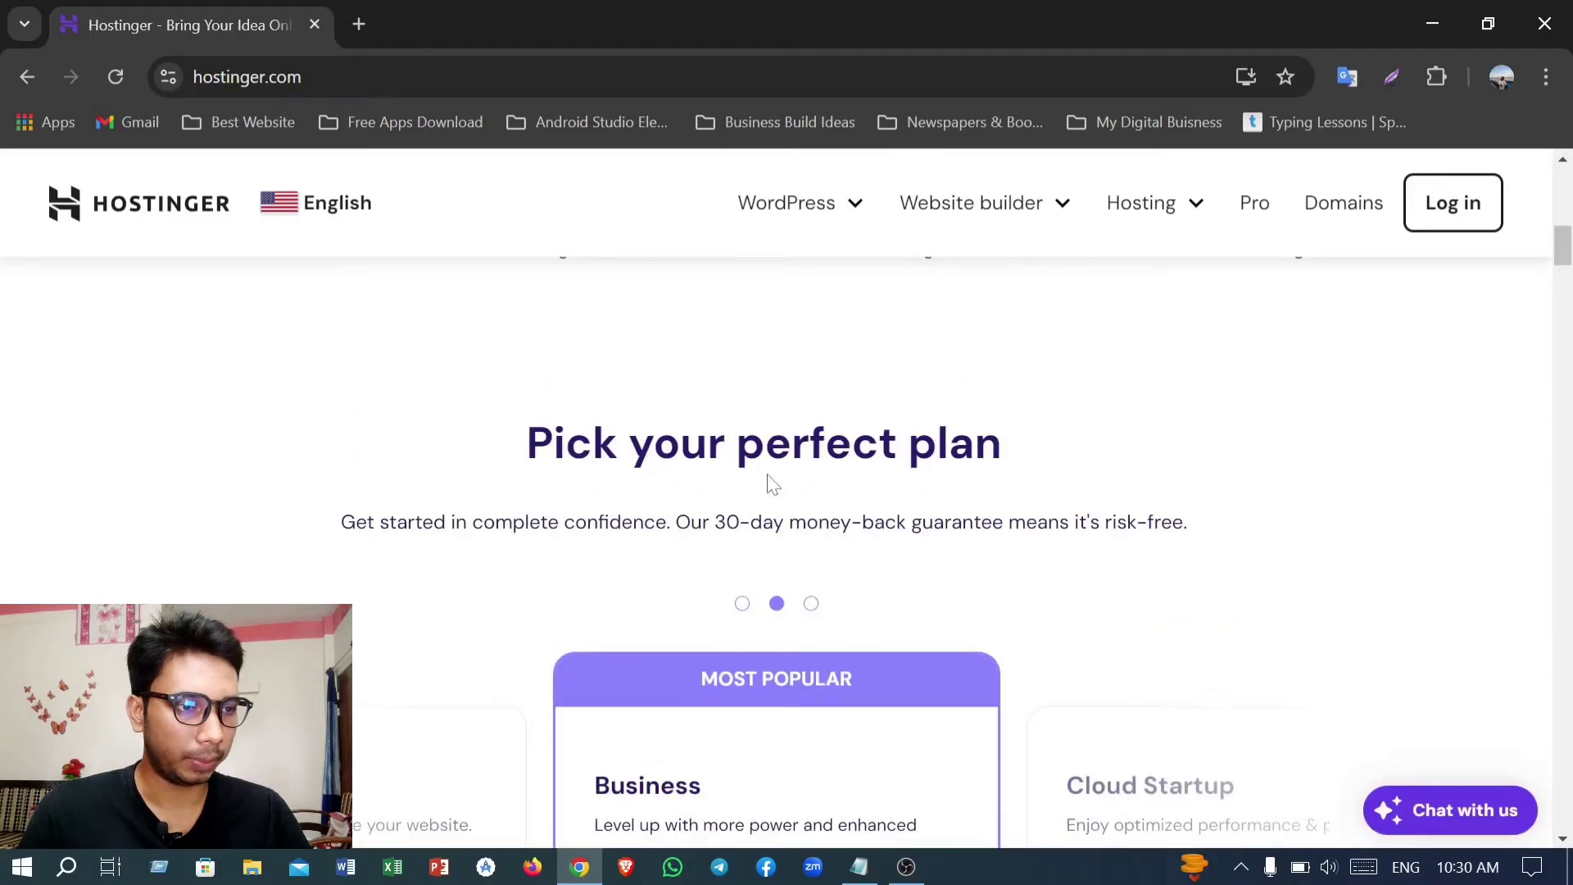
scroll(766, 483, down, 2)
scroll(425, 565, down, 2)
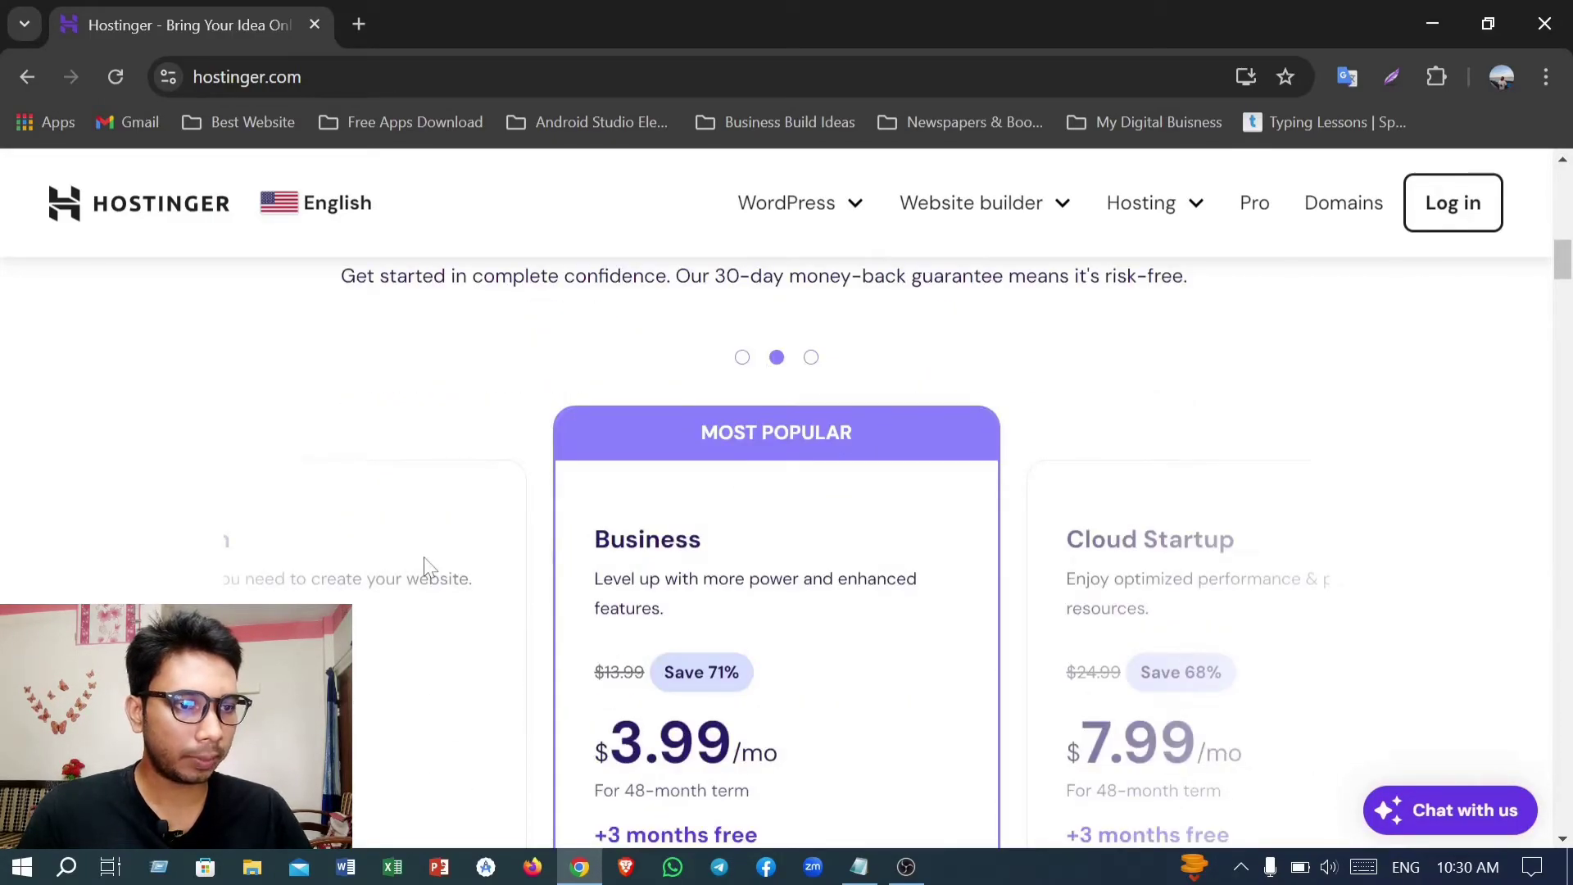
scroll(1115, 551, down, 2)
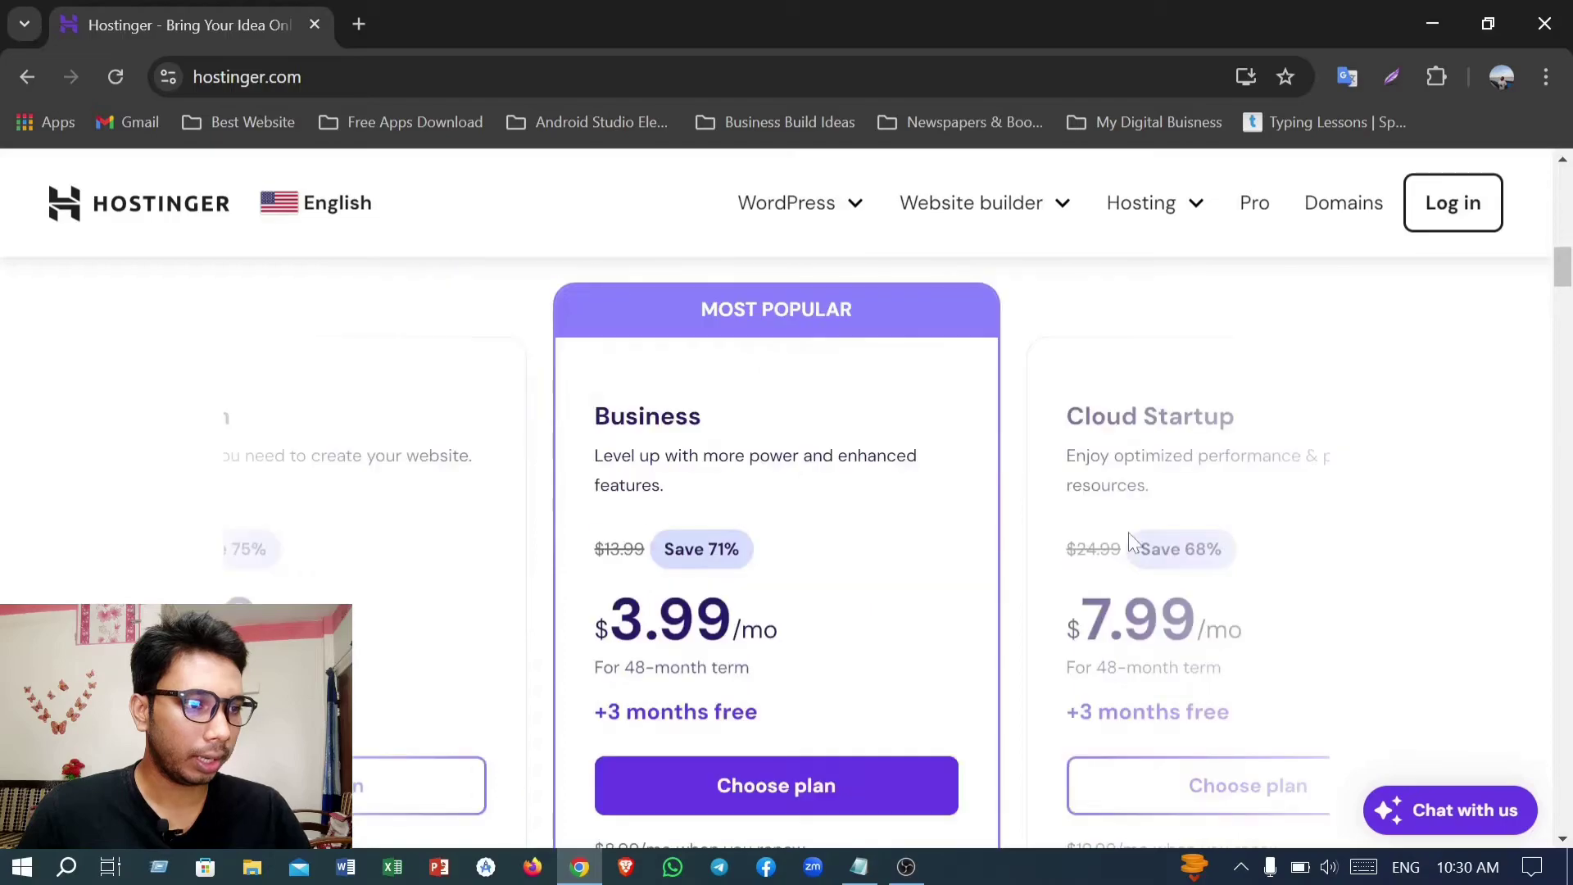
scroll(1129, 541, down, 4)
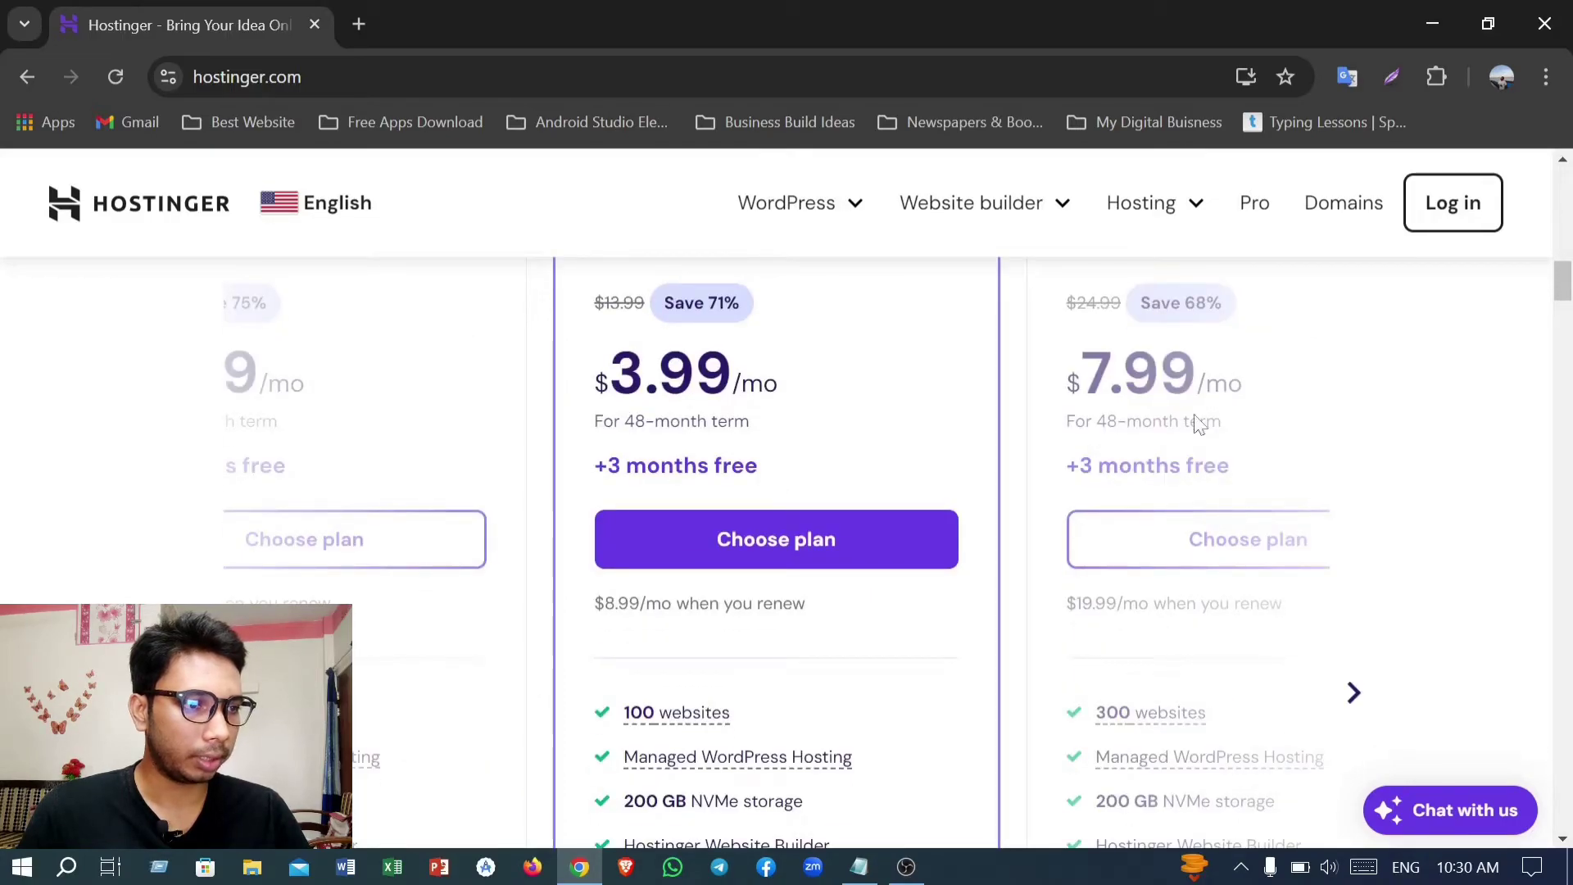
scroll(1197, 471, up, 2)
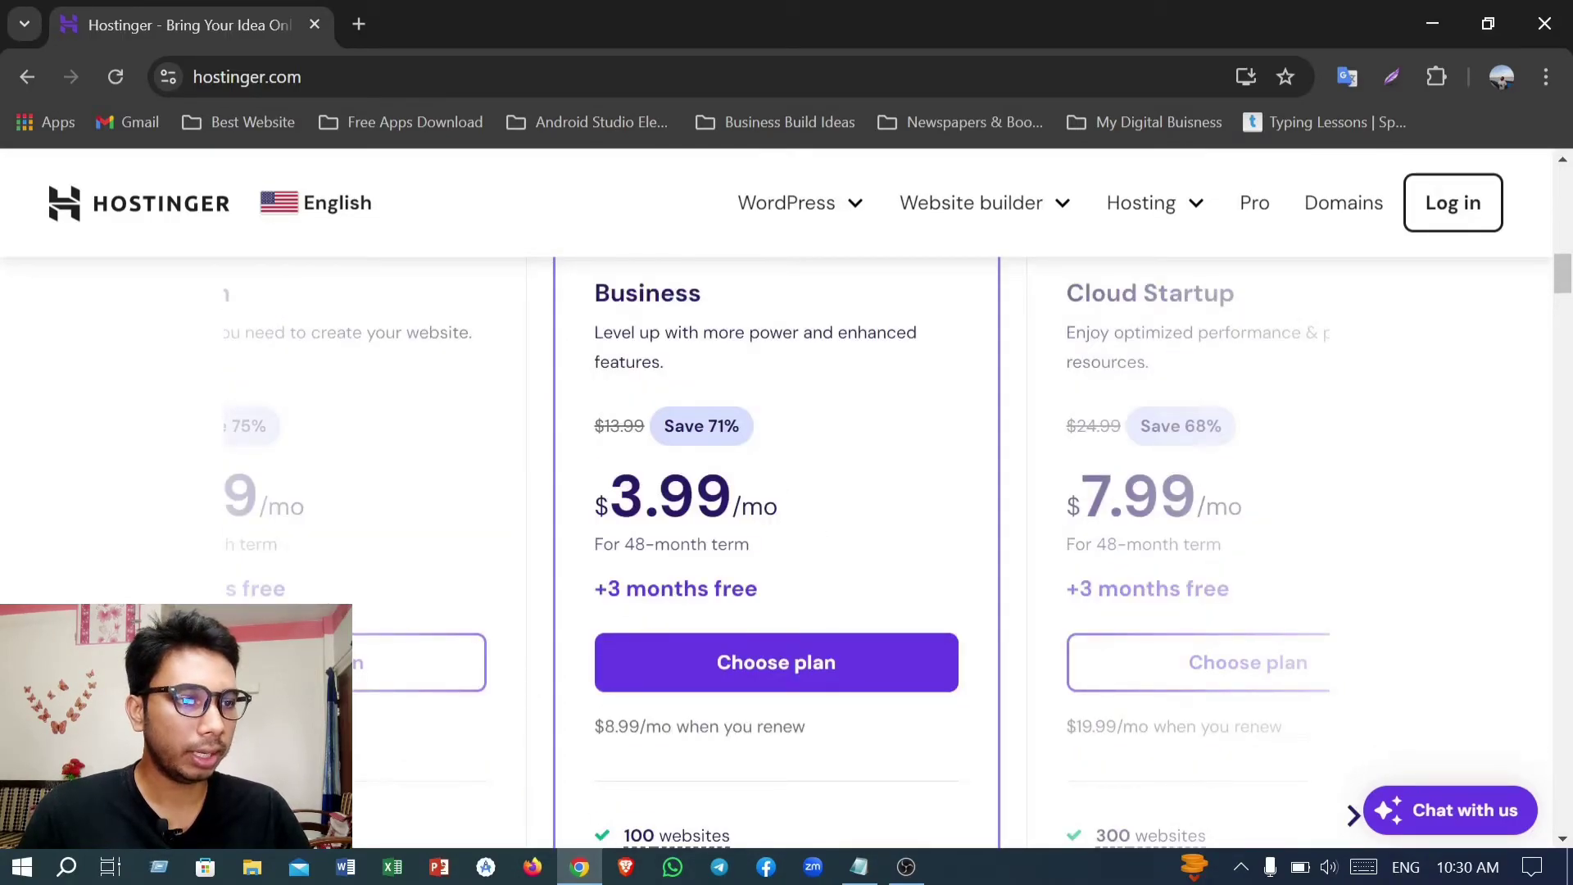
Step: Bring the Premium plan into focus, close the Sales Assistant chat, and review the plan's basic features
scroll(737, 516, up, 4)
click(743, 358)
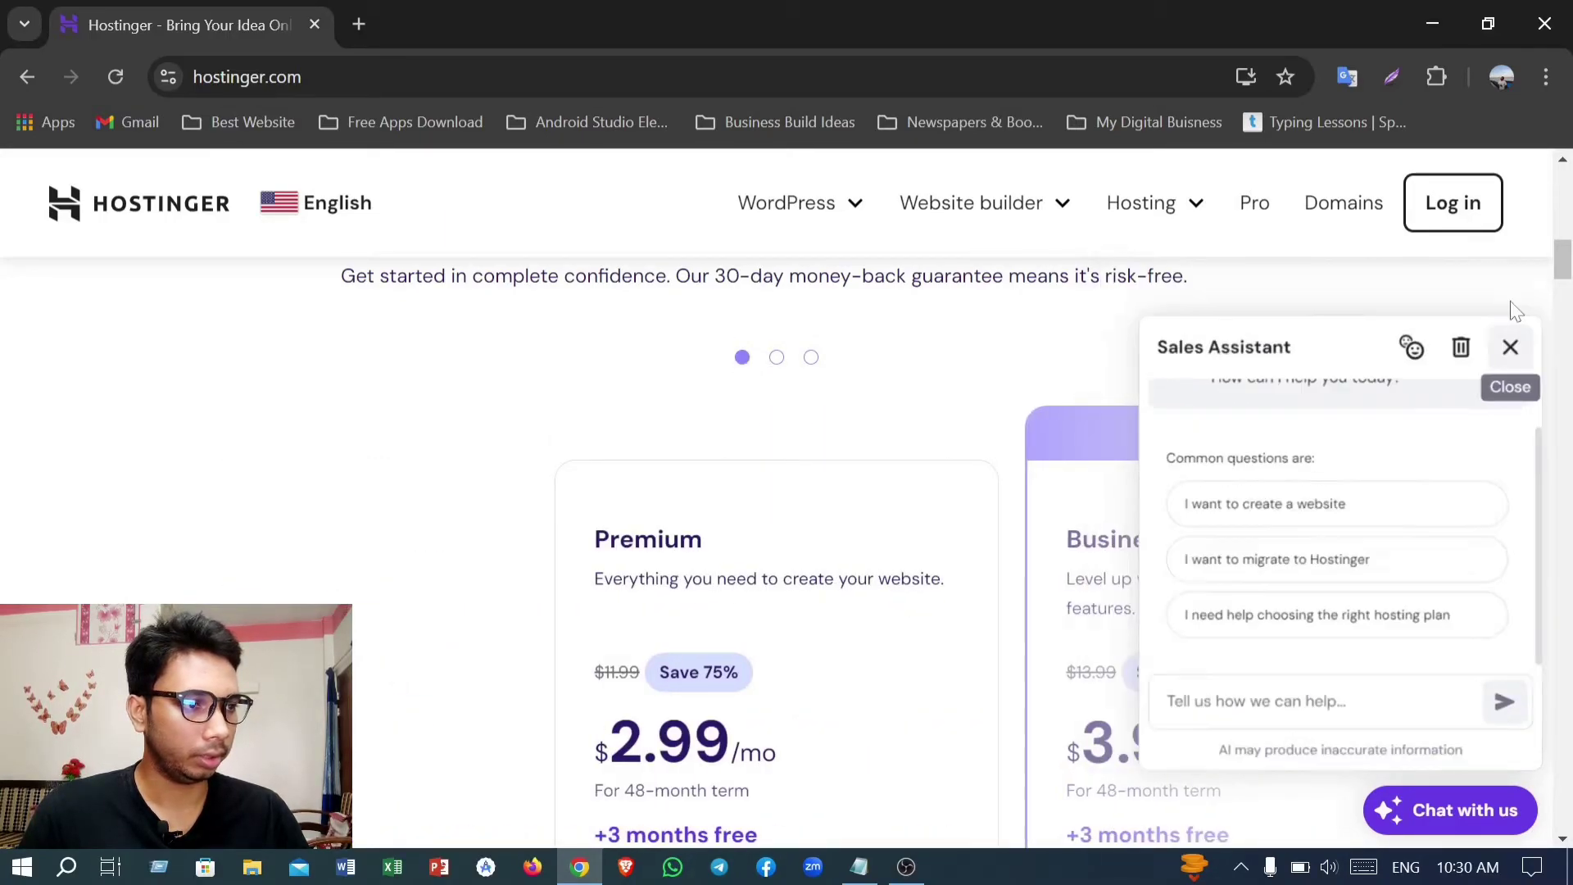
click(1510, 347)
scroll(736, 545, down, 5)
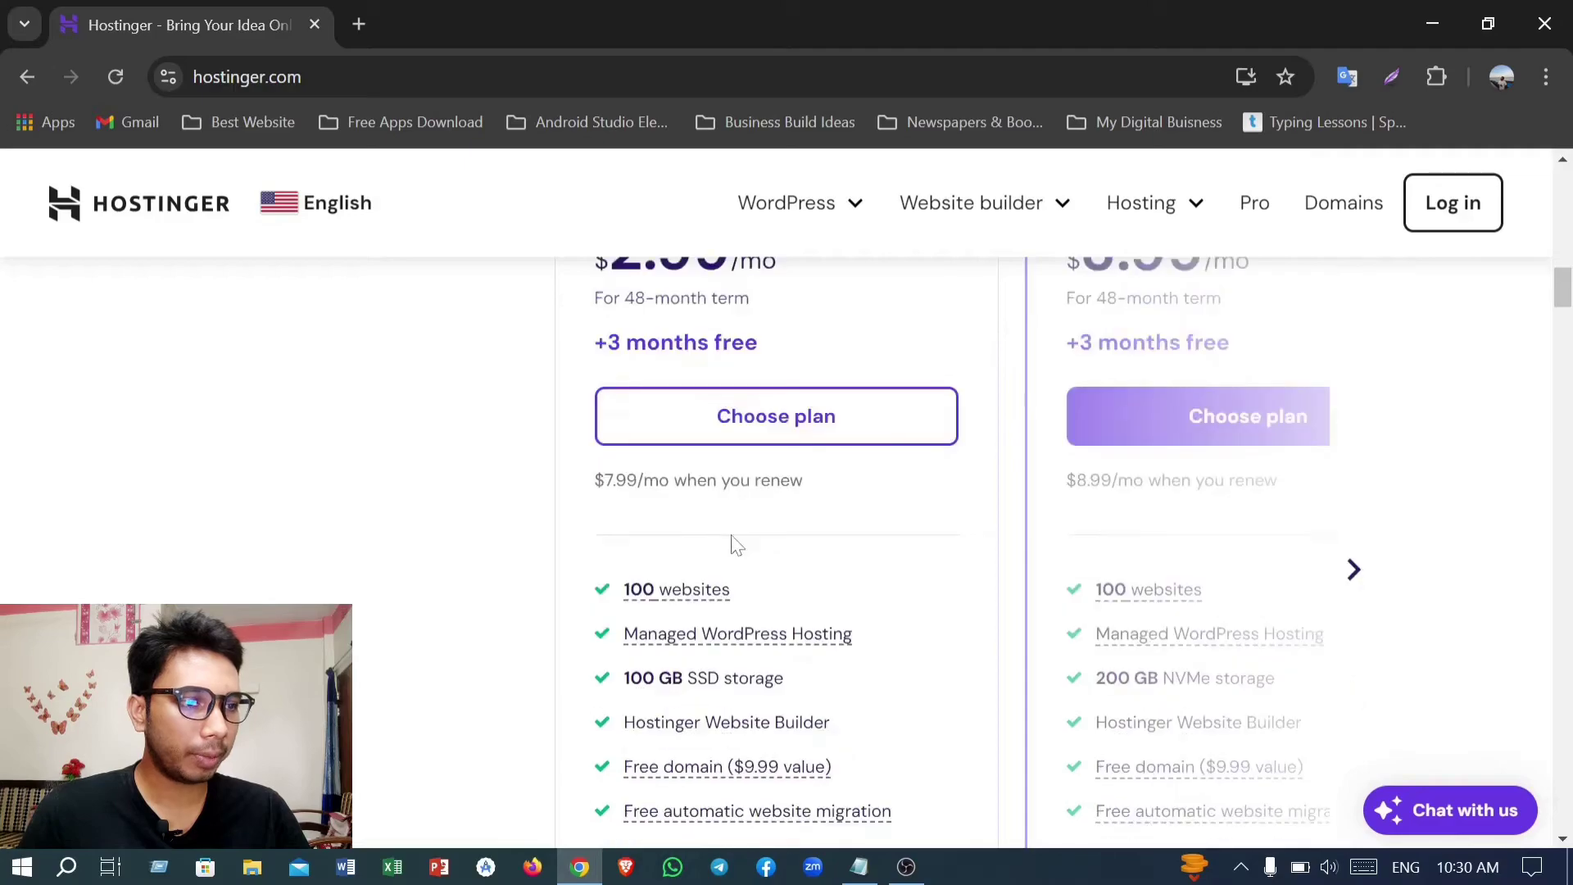
scroll(736, 545, up, 2)
scroll(736, 545, down, 5)
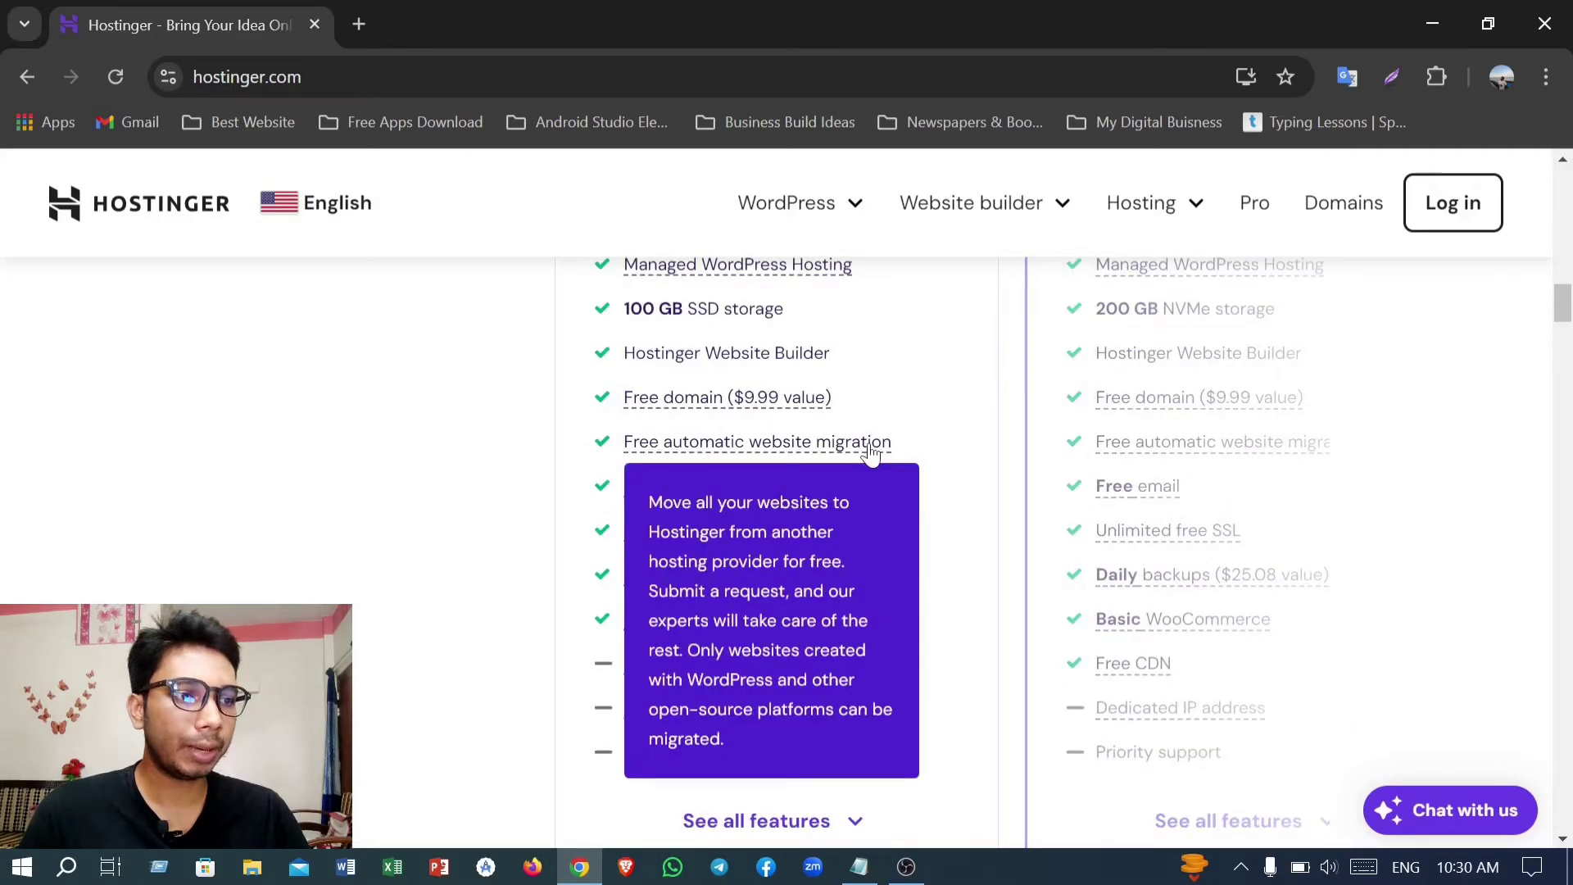
scroll(849, 504, down, 3)
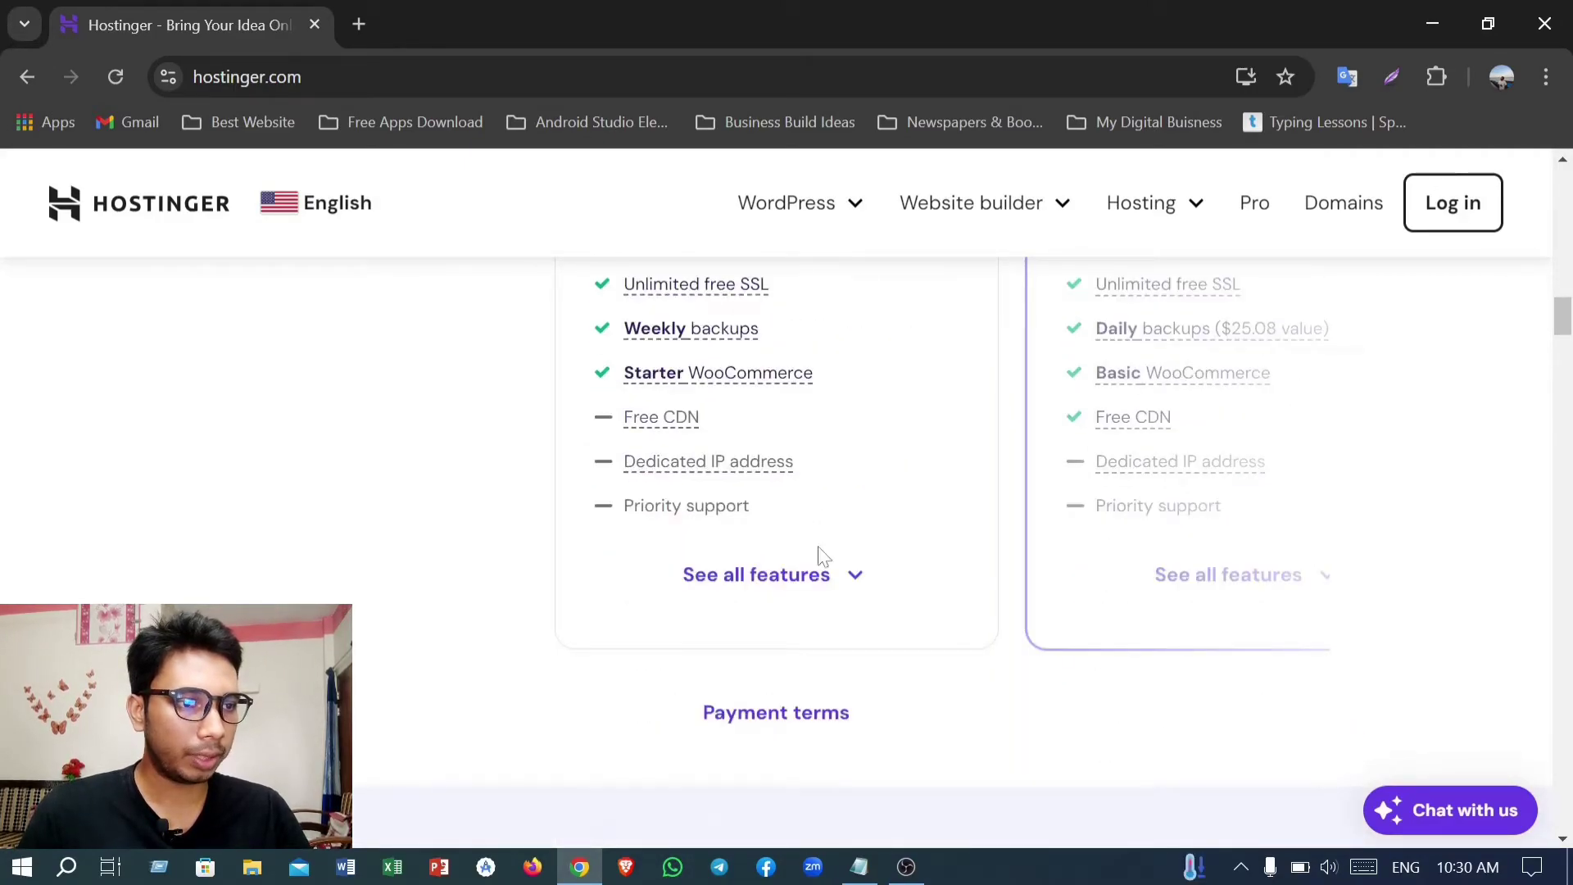
scroll(824, 557, down, 1)
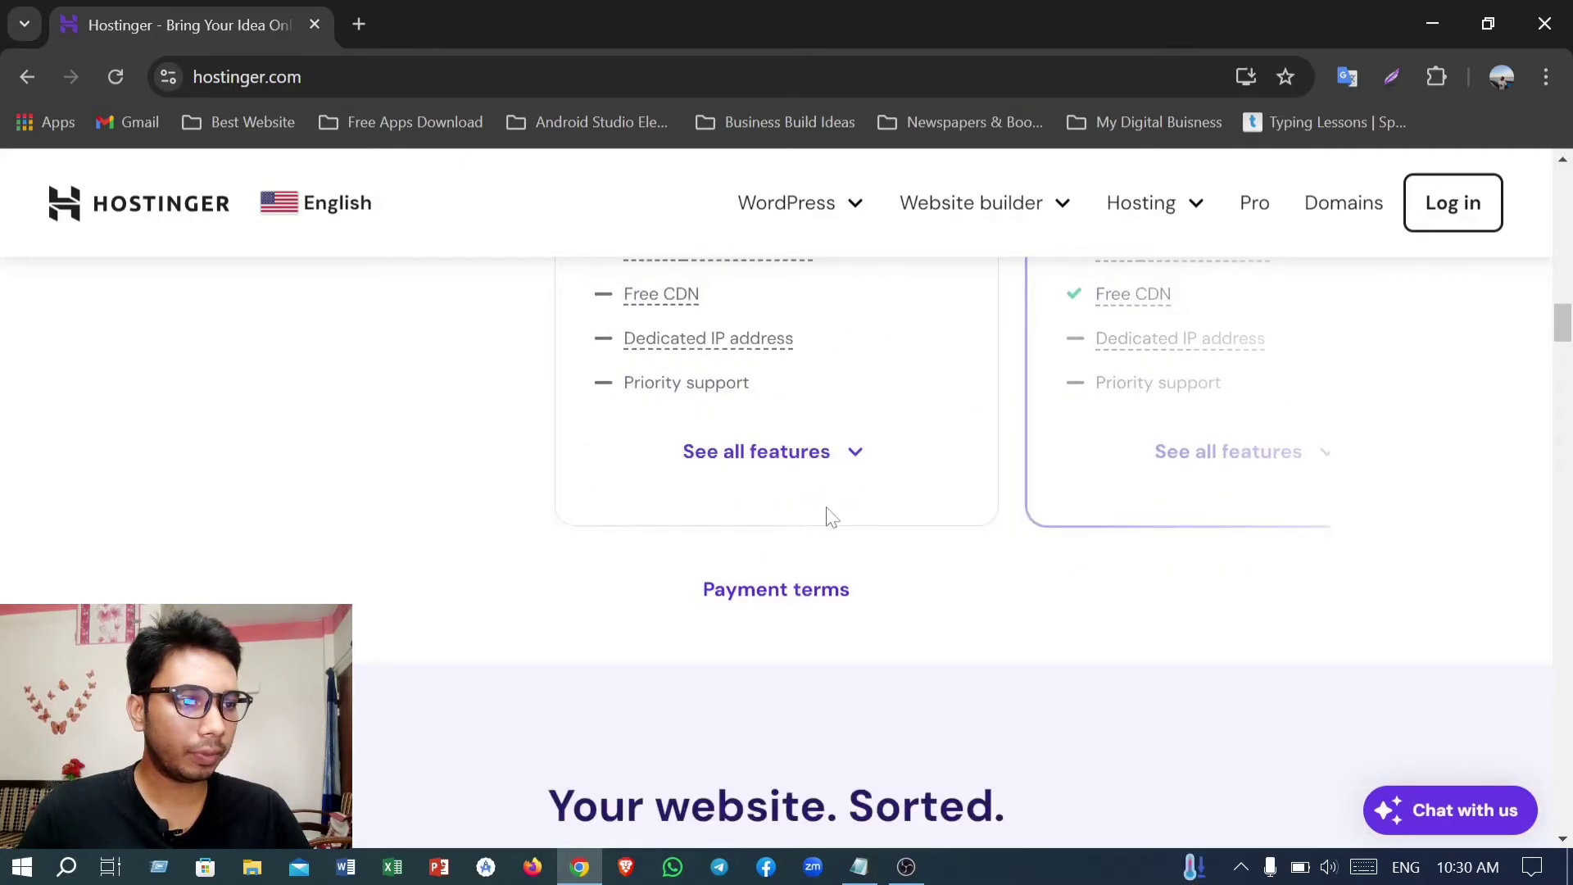
Step: Expand the full feature list and examine the Premium plan's WordPress, website builder, security, support and technical details
click(858, 465)
scroll(843, 496, down, 1)
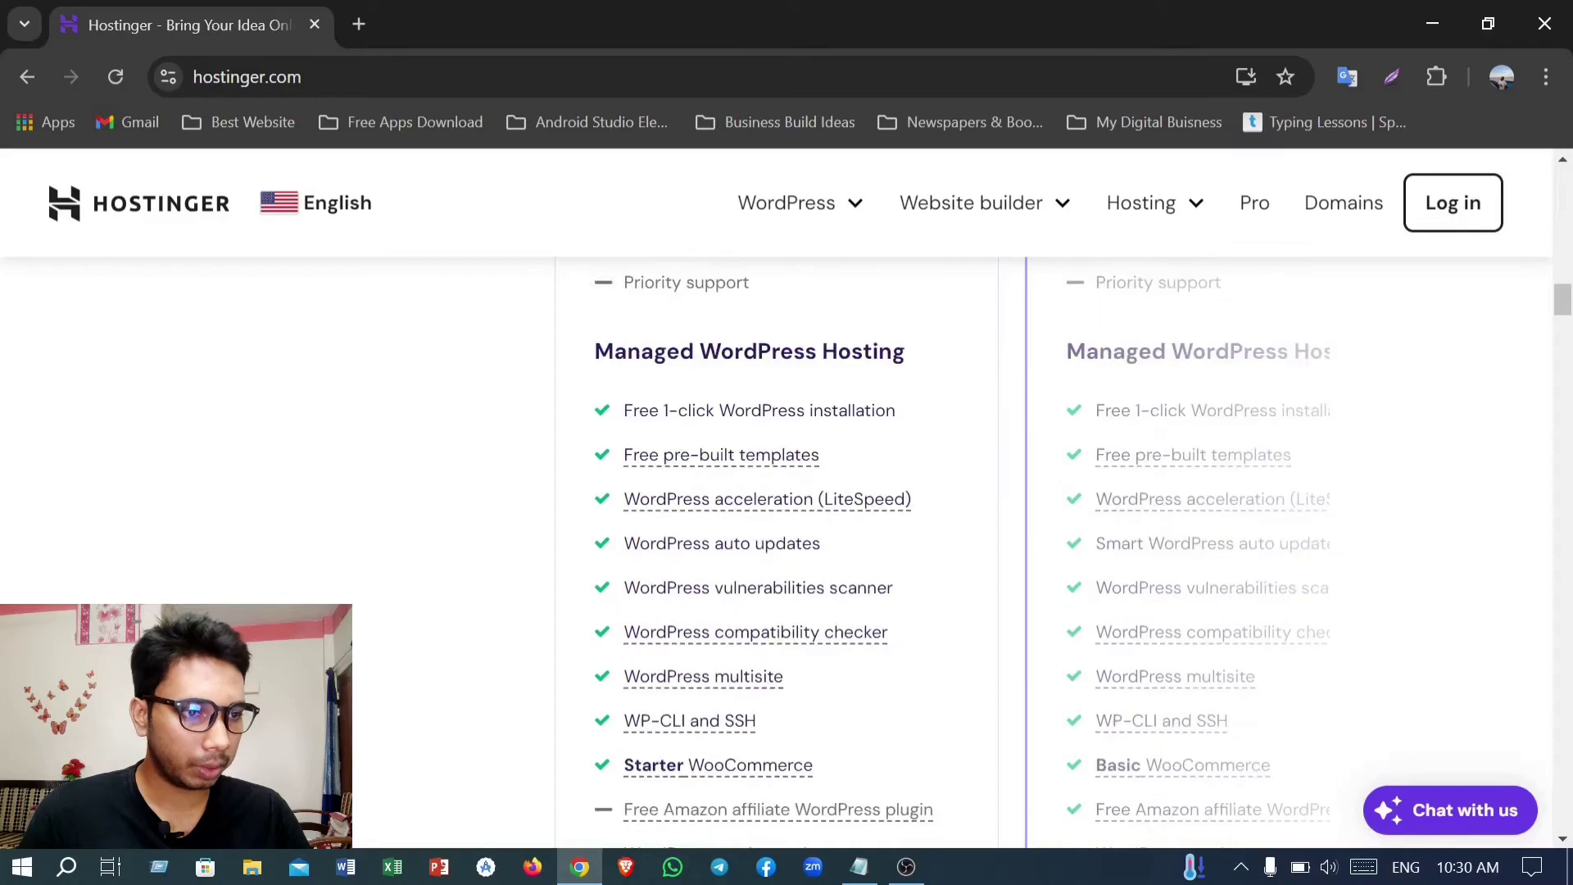
scroll(819, 508, down, 1)
scroll(819, 513, down, 1)
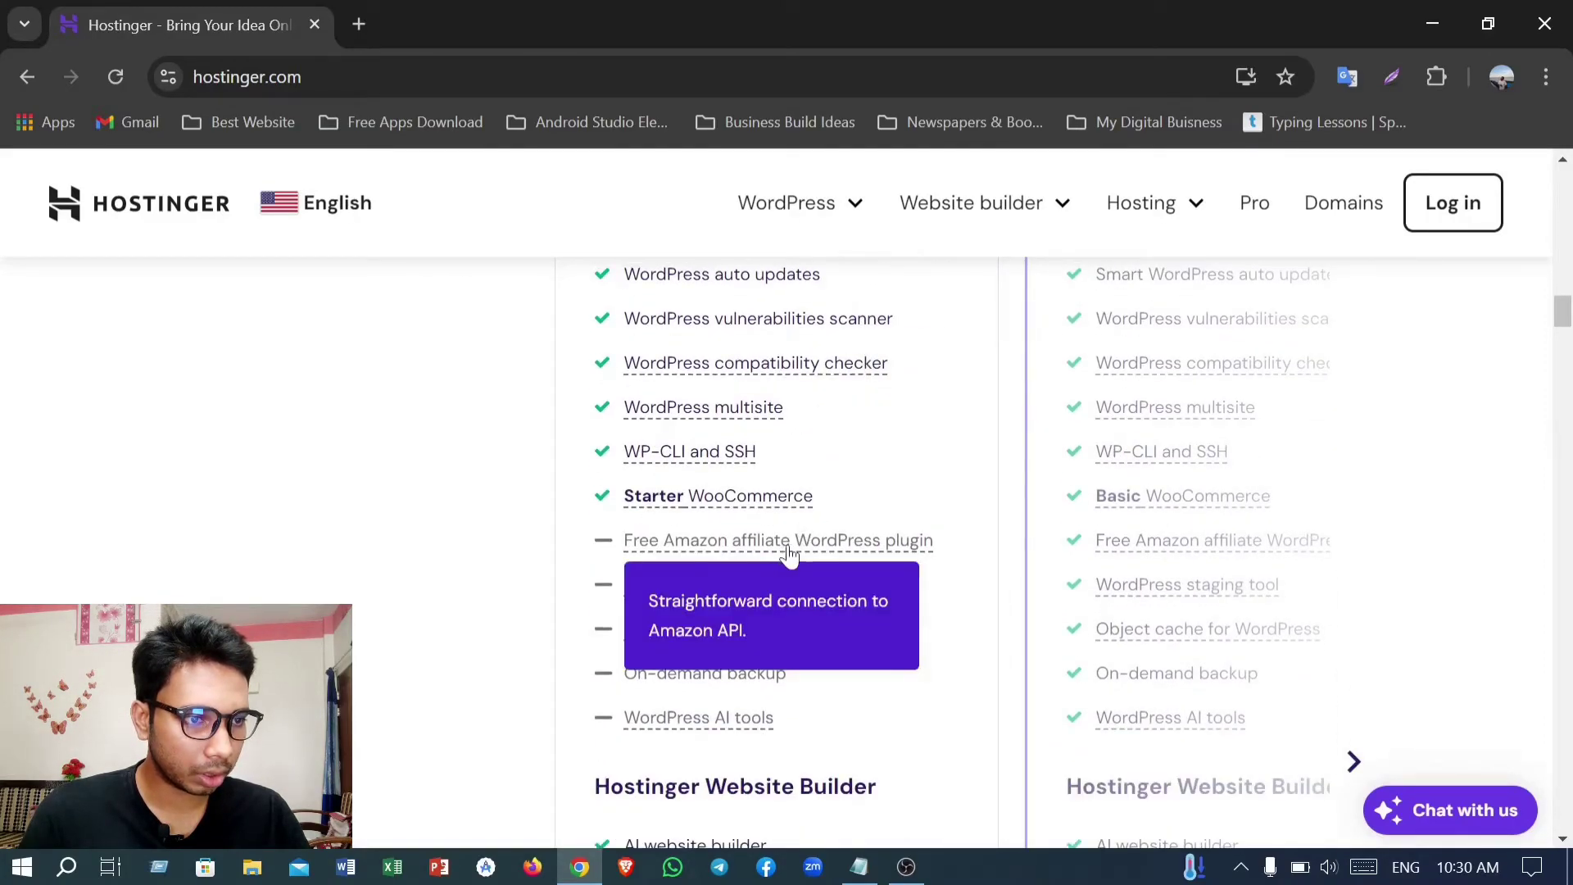
scroll(844, 449, down, 4)
scroll(817, 574, down, 2)
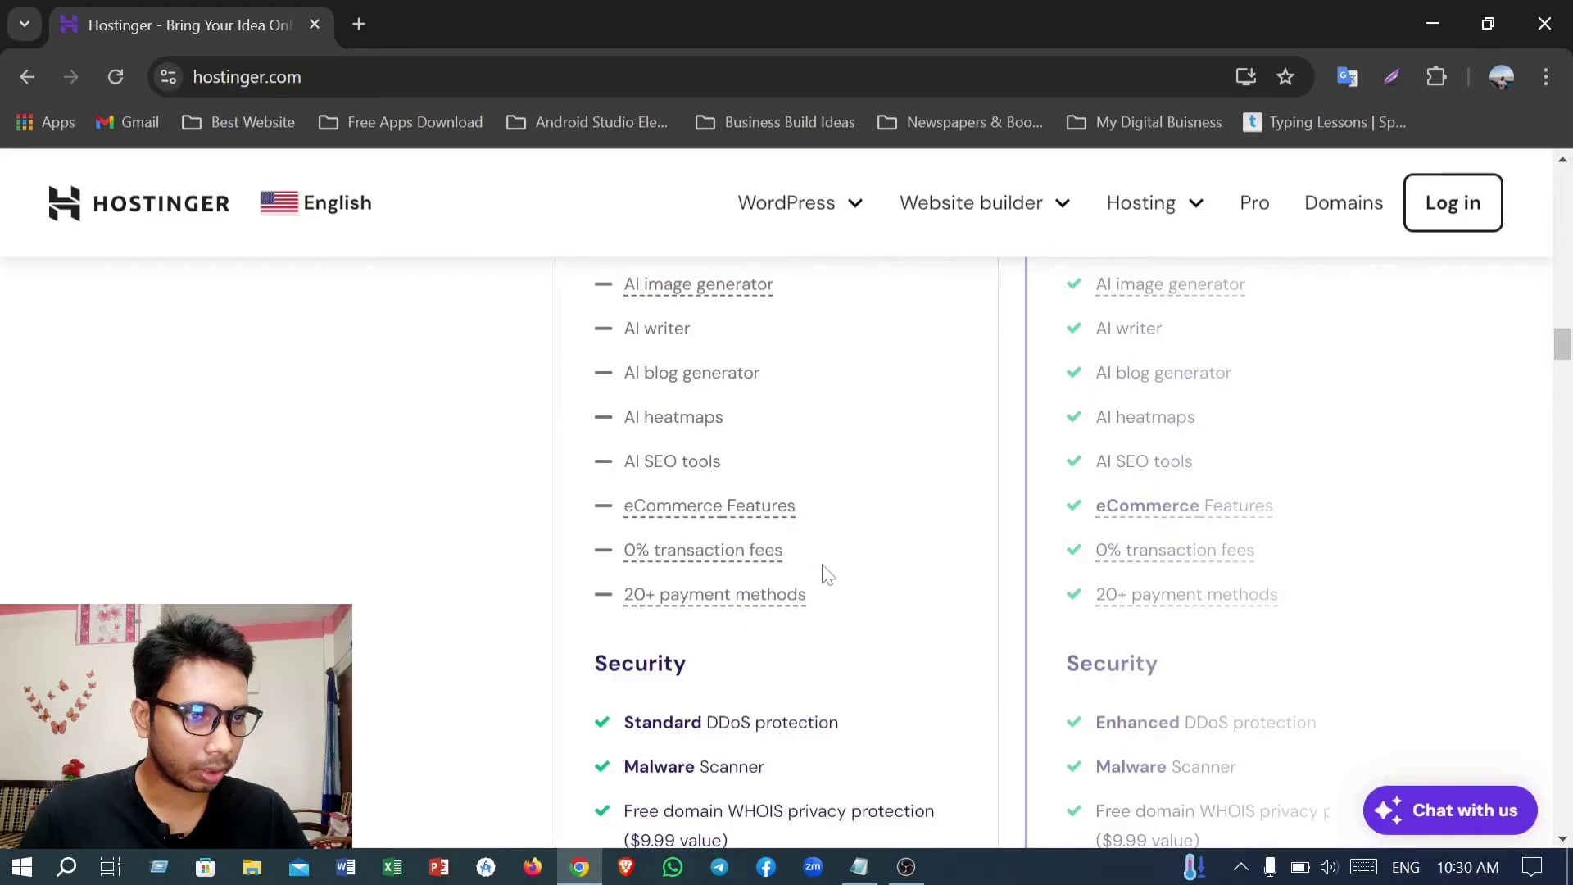
scroll(826, 574, down, 5)
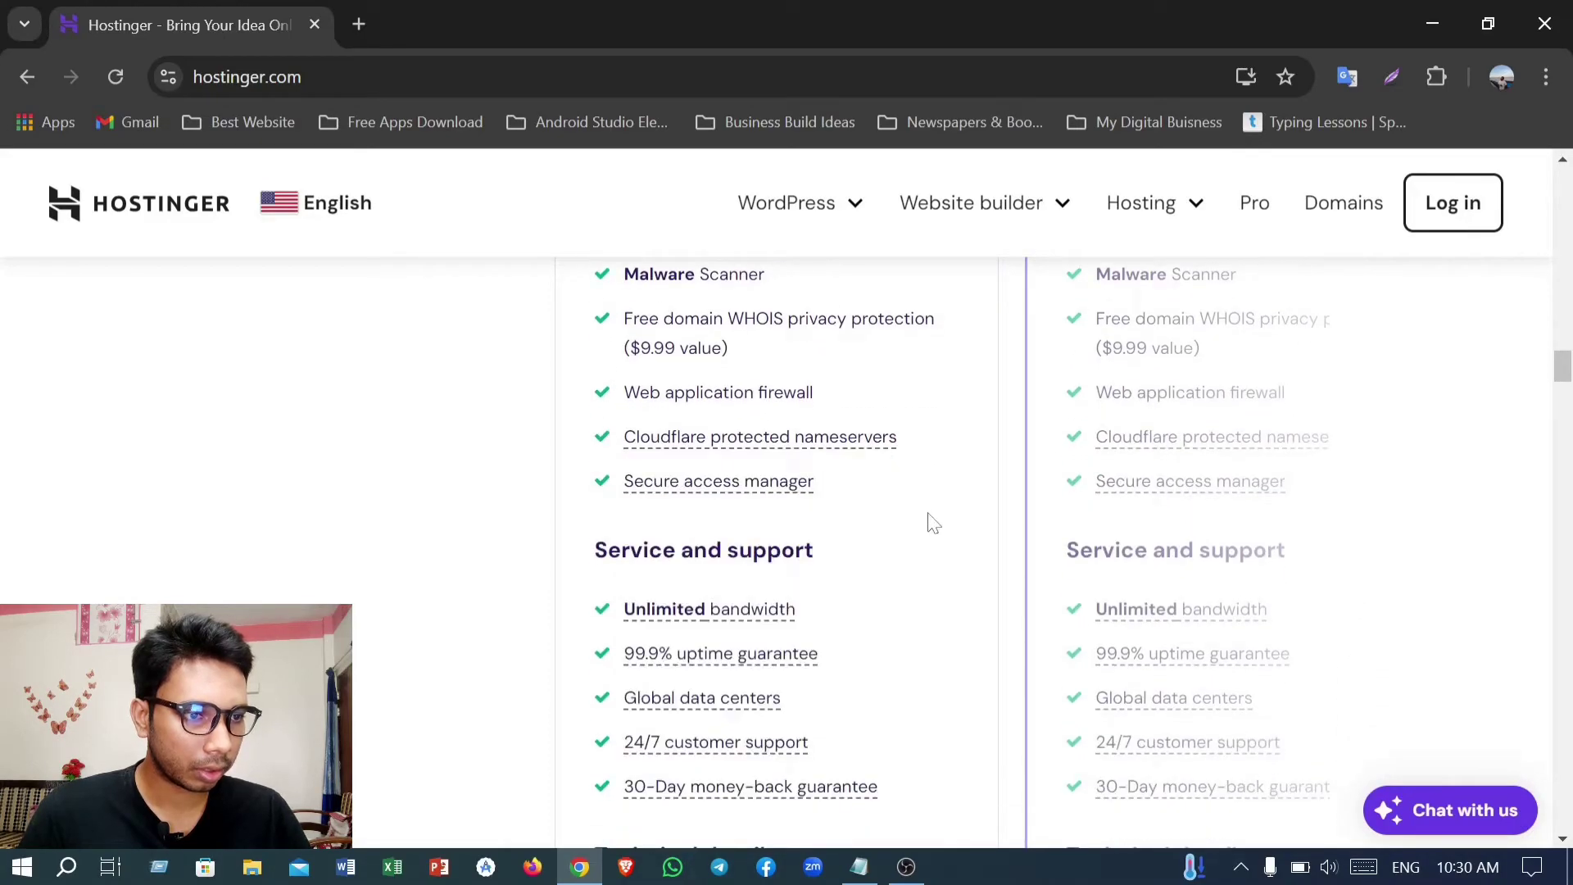
scroll(935, 525, down, 3)
scroll(926, 531, down, 2)
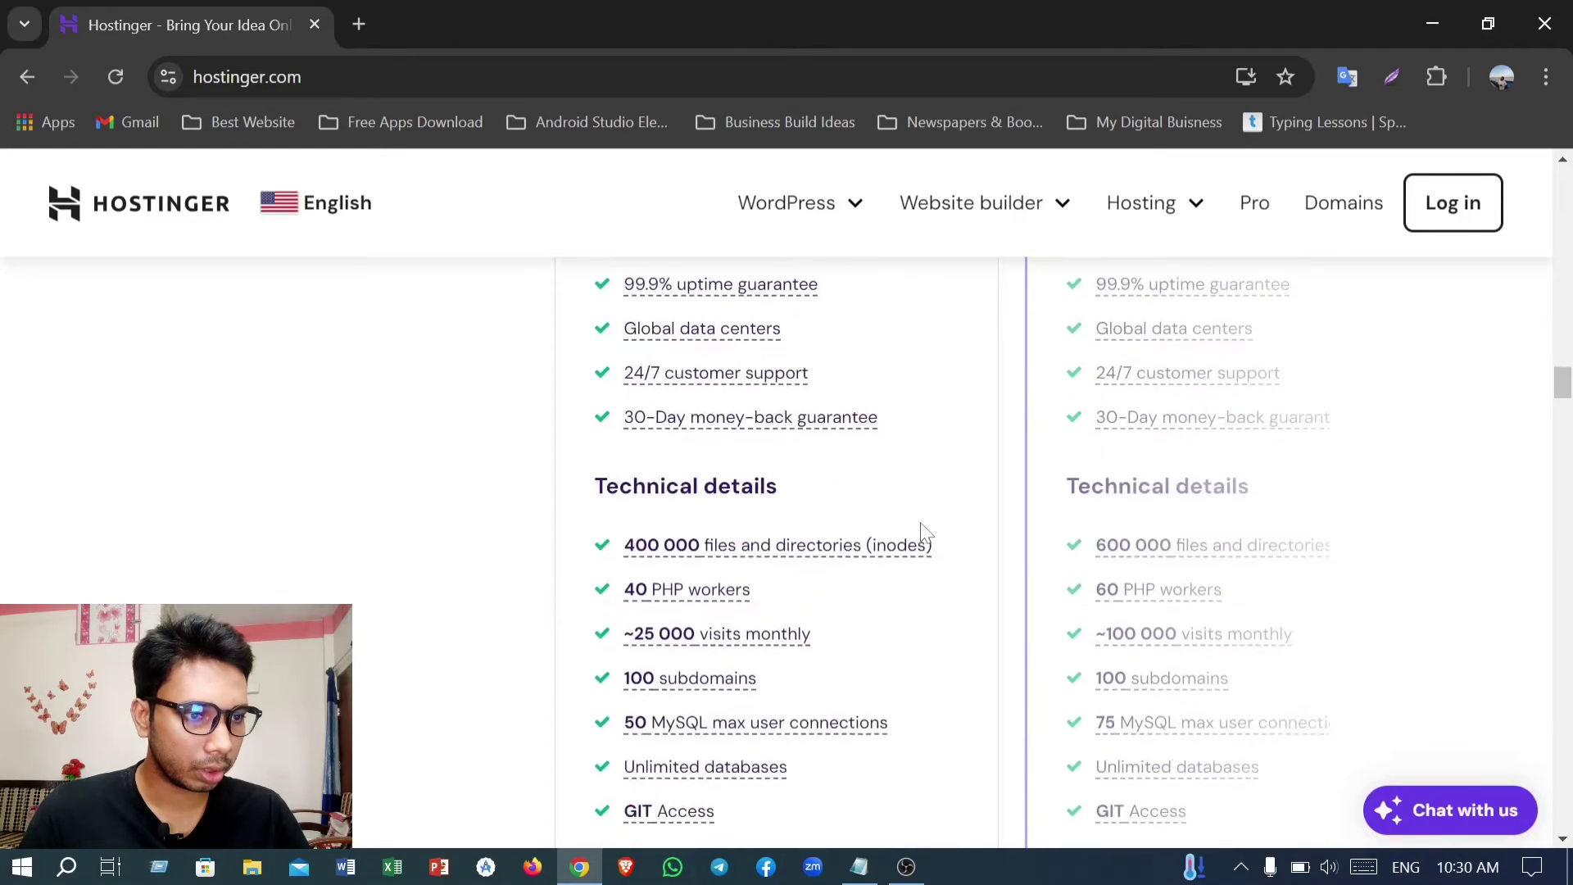
mouse_move(695, 644)
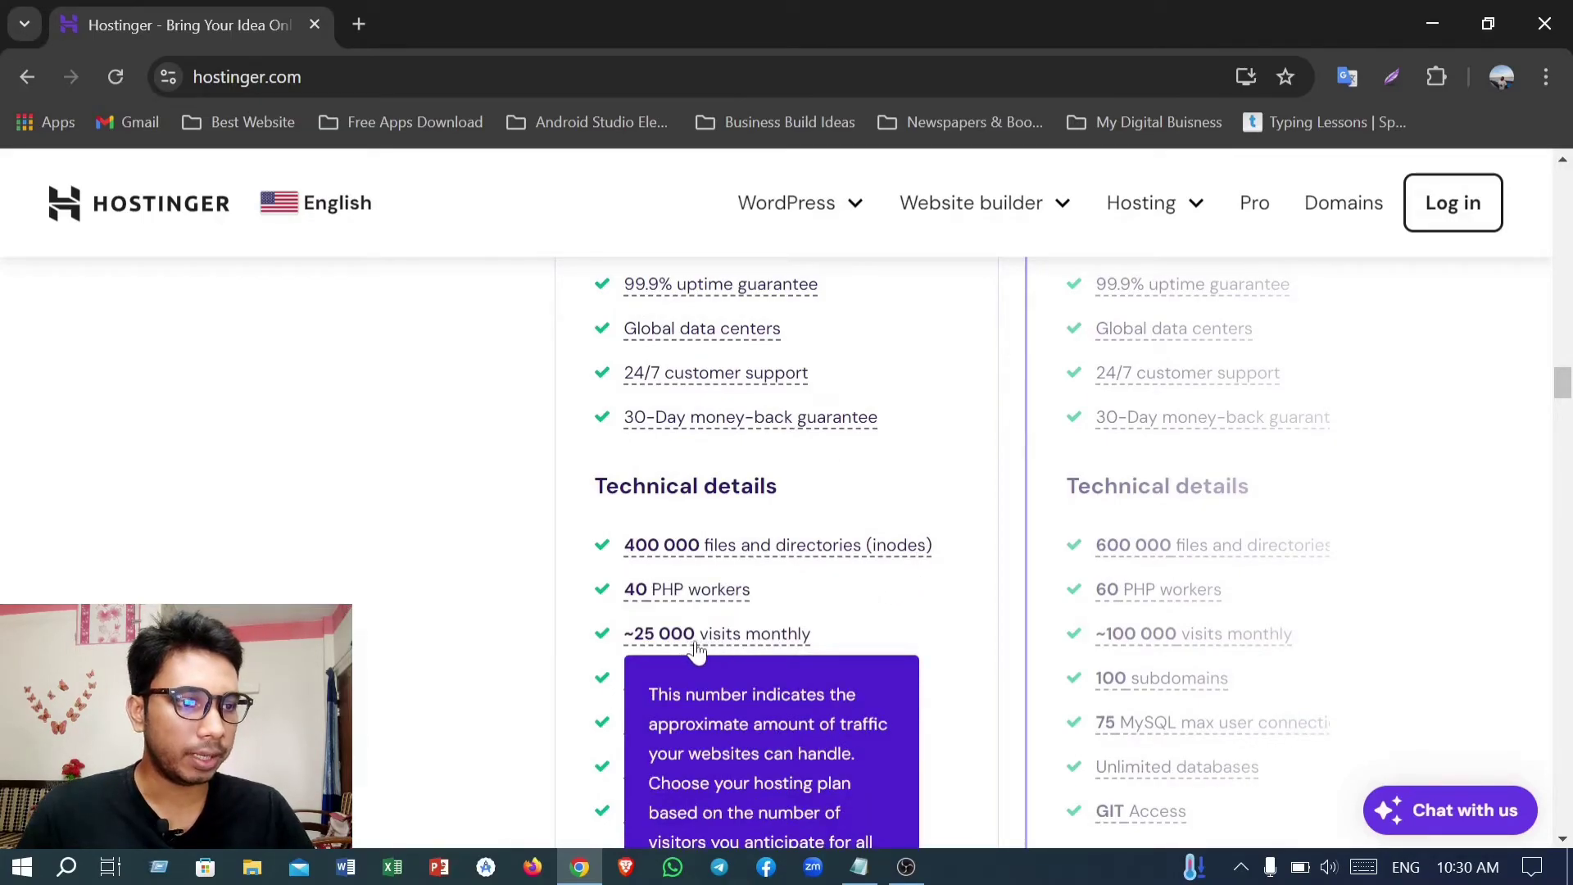
scroll(794, 573, down, 2)
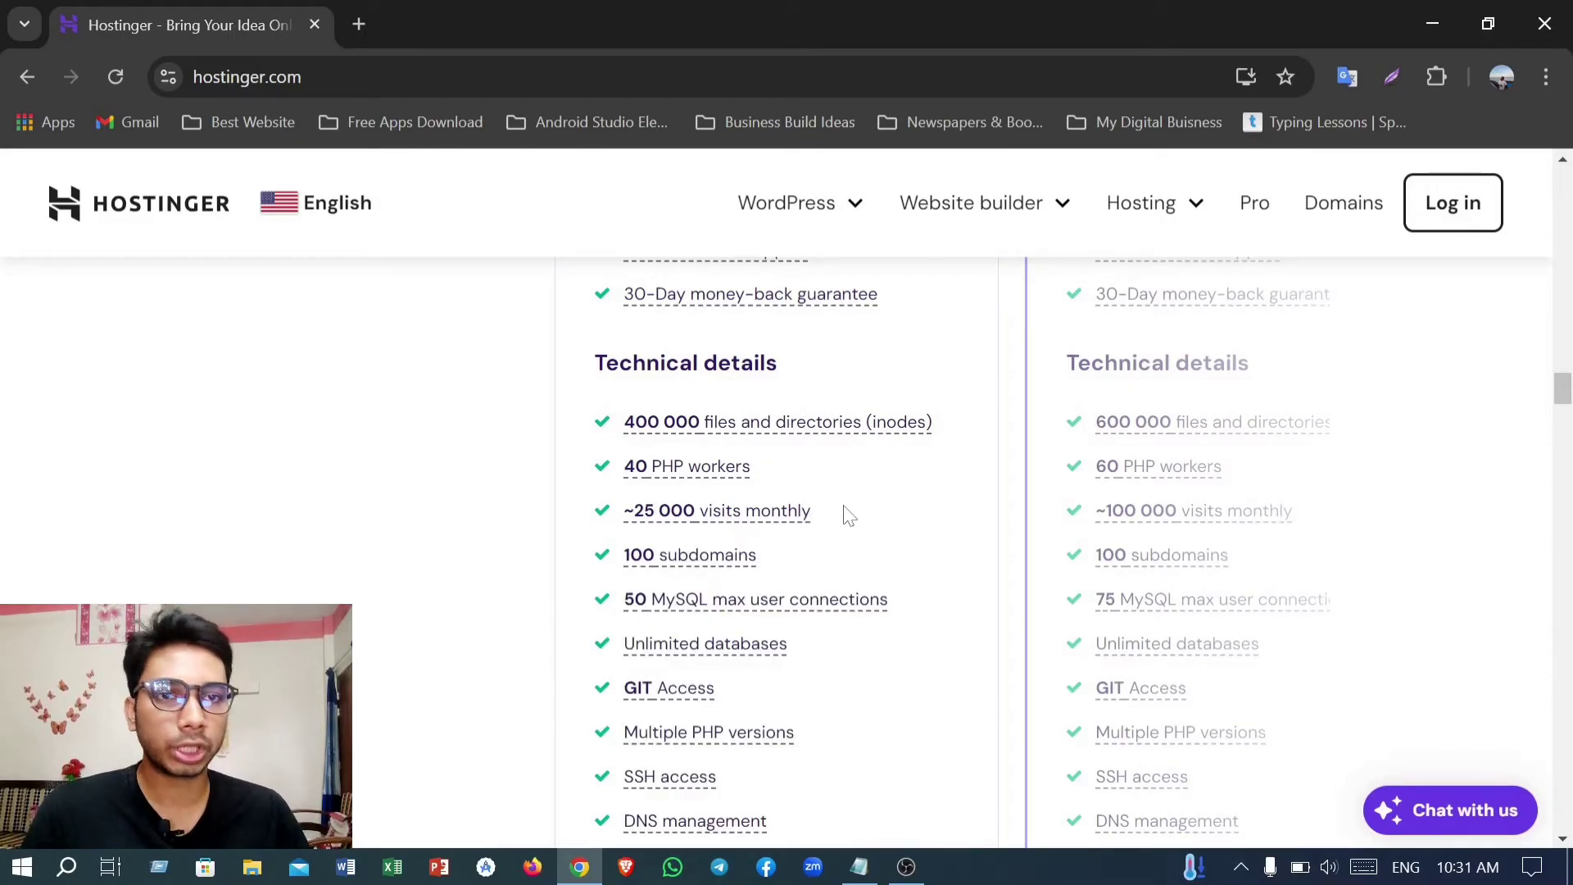
scroll(793, 515, up, 1)
scroll(771, 621, down, 3)
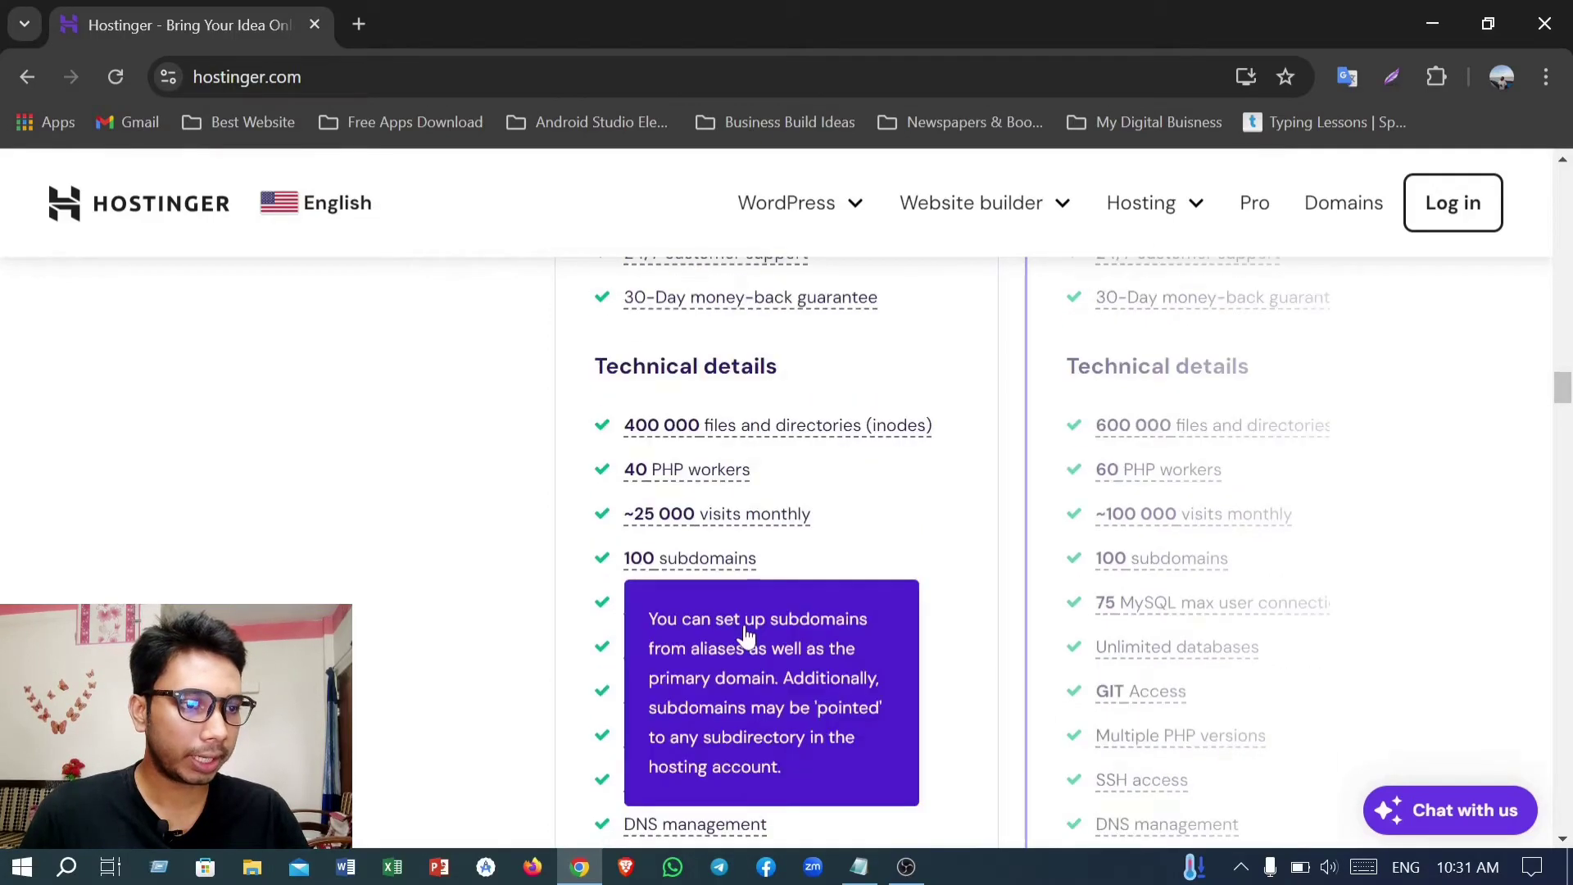
Step: Return to the plan cards and view the Business and Cloud Startup plans in turn
scroll(762, 573, up, 7)
scroll(758, 543, up, 15)
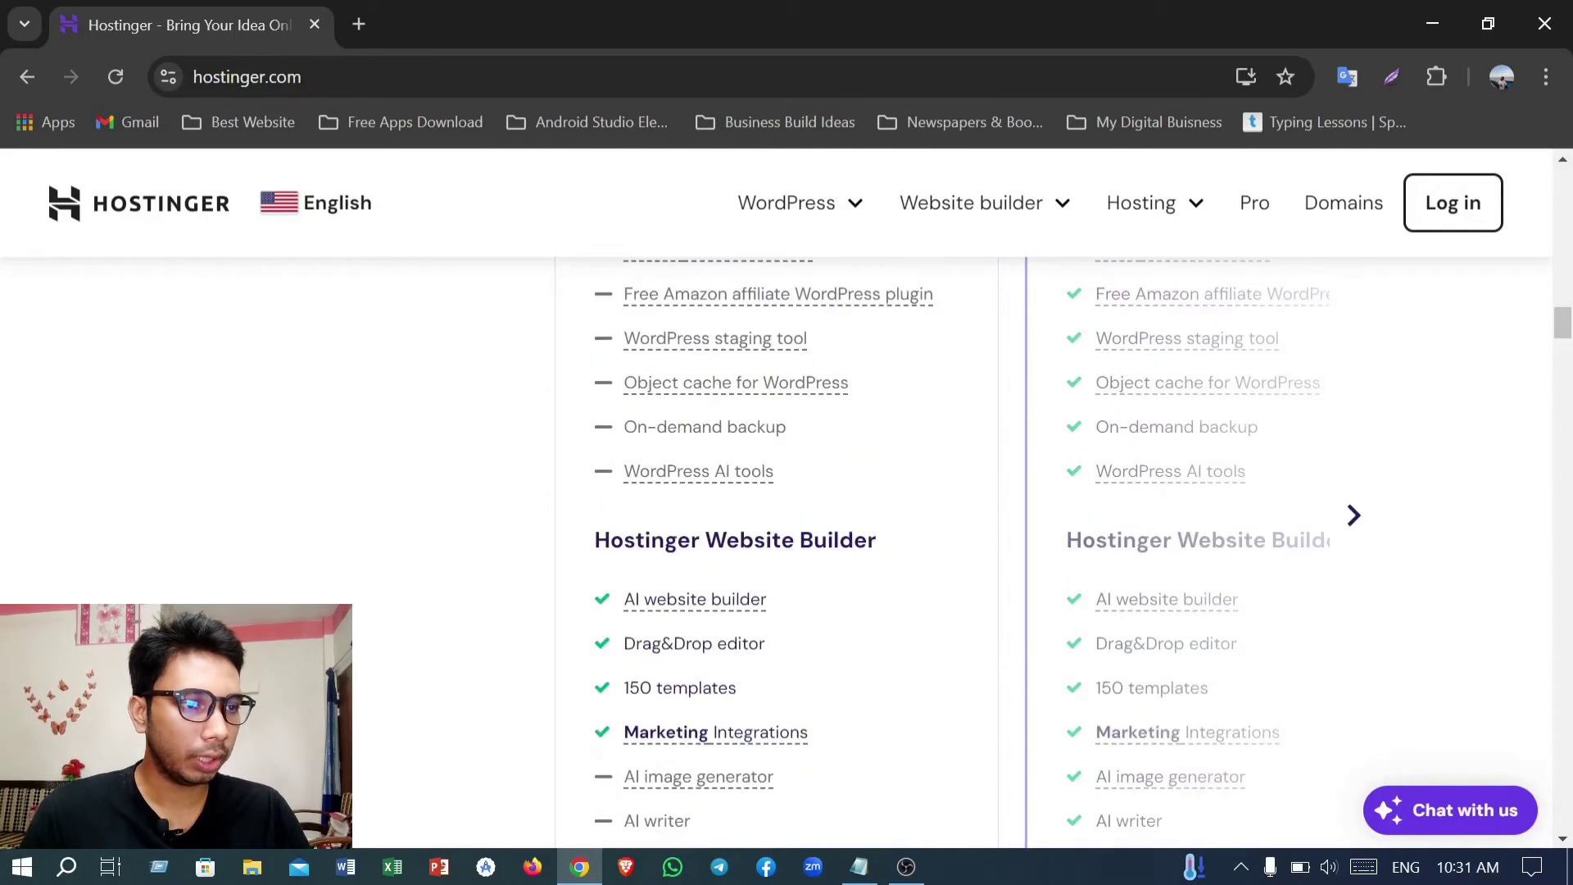
scroll(758, 543, up, 3)
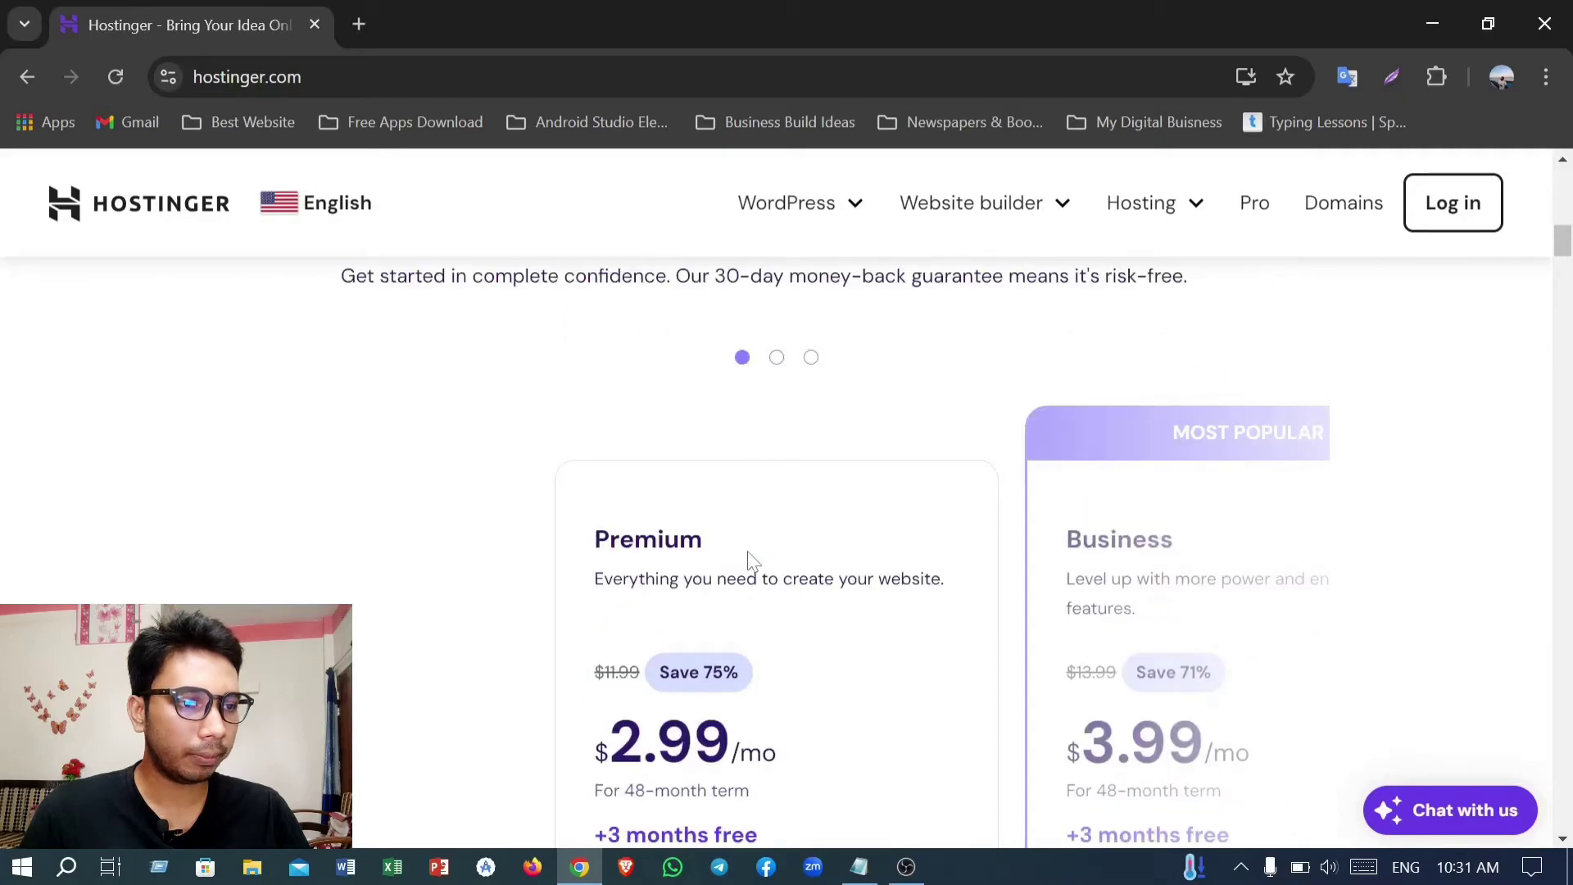
scroll(748, 563, down, 1)
scroll(851, 545, up, 4)
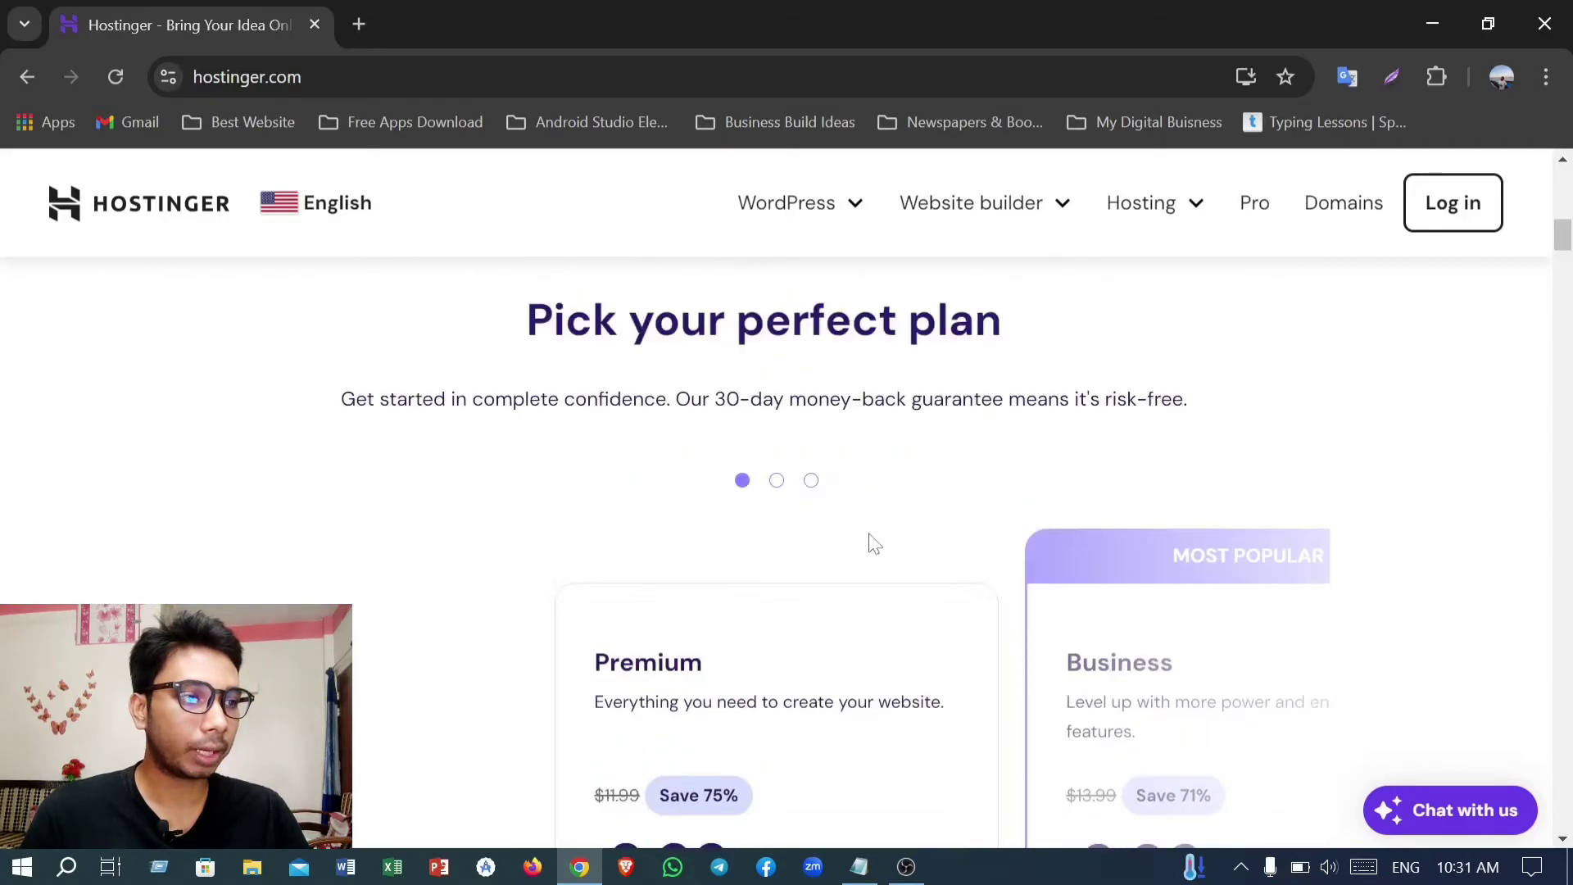
click(775, 604)
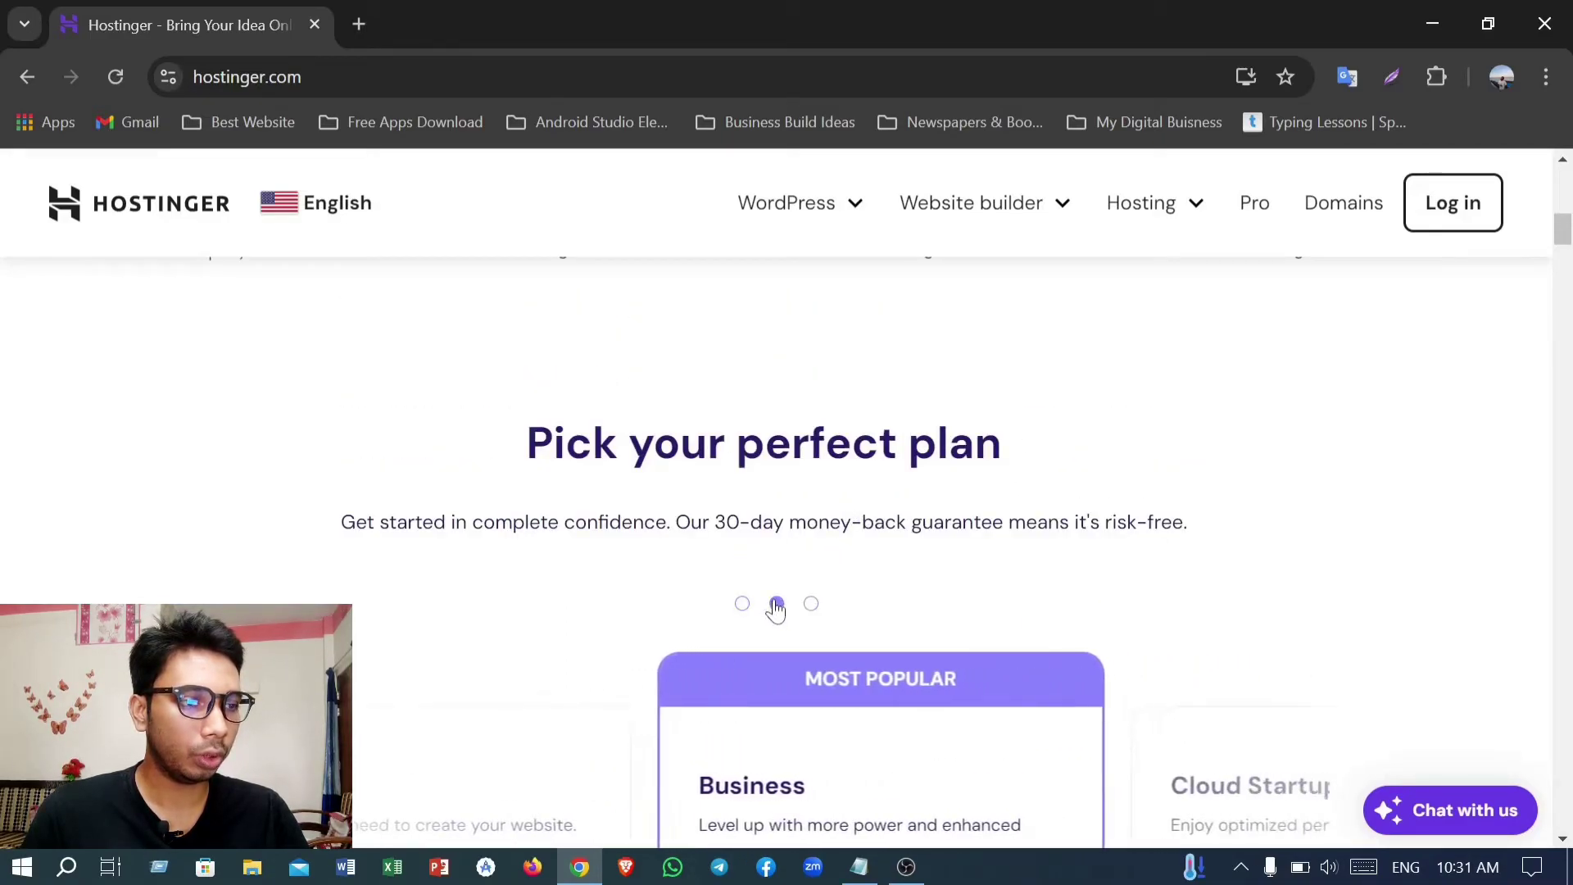
scroll(788, 571, down, 3)
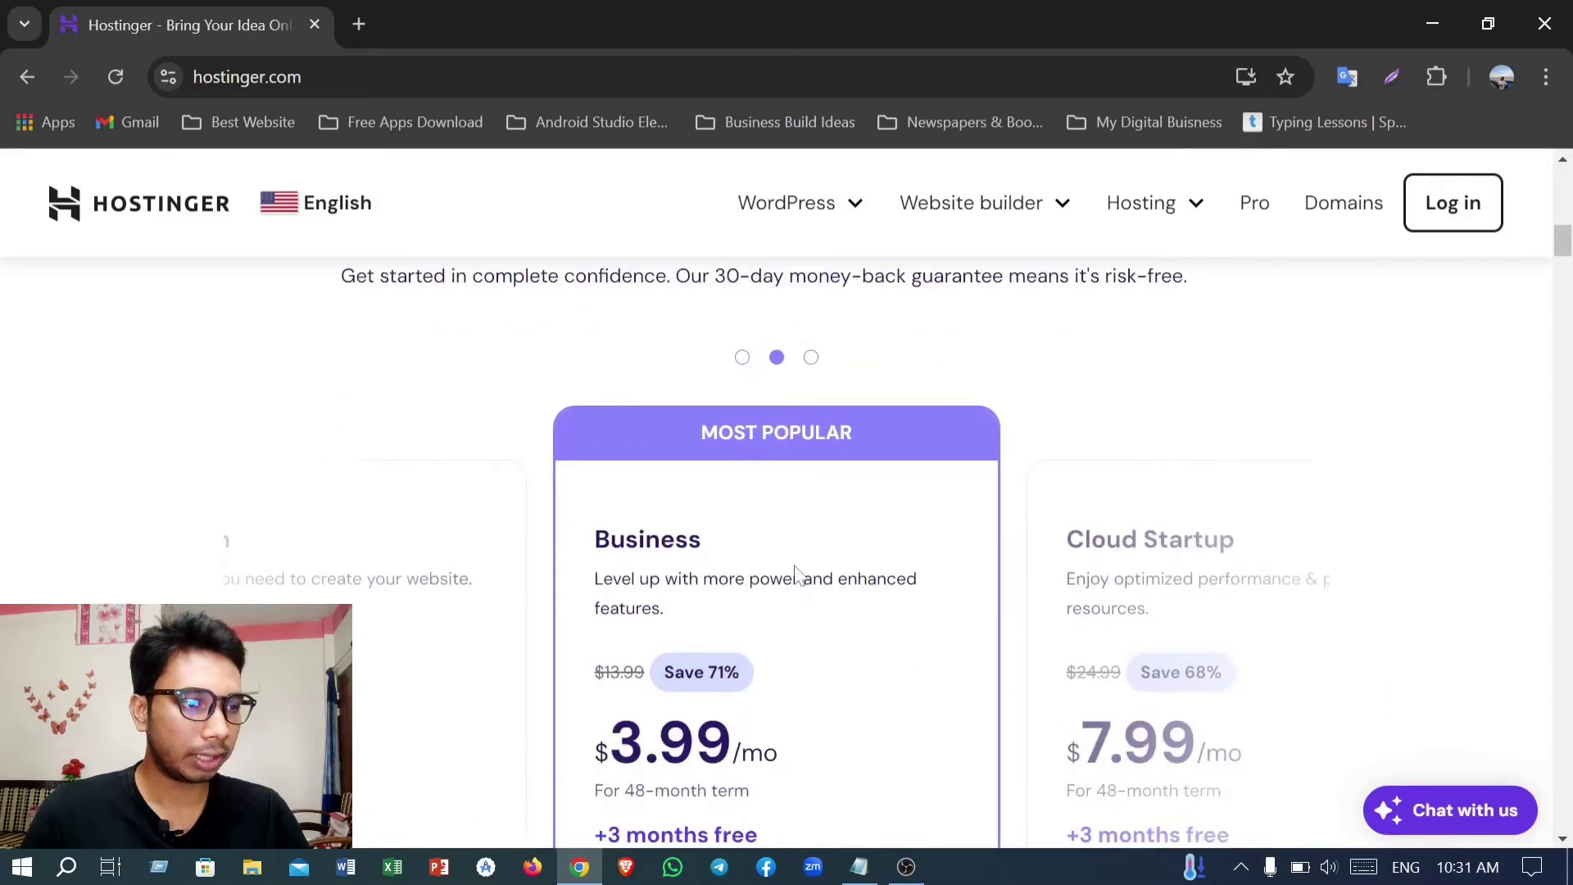
click(812, 358)
scroll(726, 613, down, 5)
scroll(726, 613, up, 6)
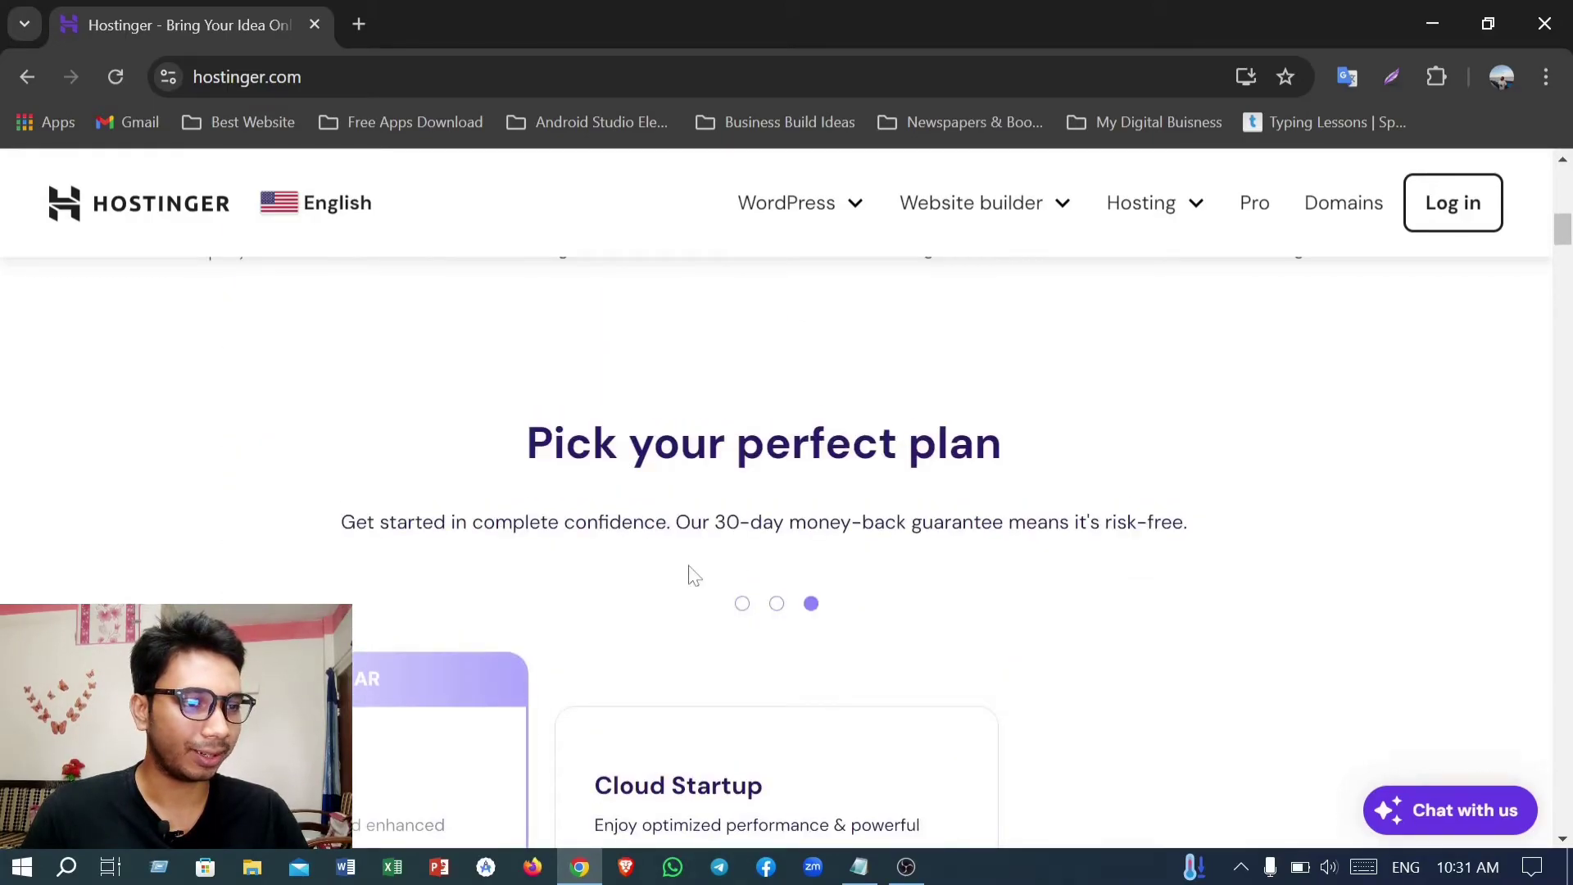
Step: Bring the Business plan back into focus and examine its full feature list, including the PHP workers and monthly visits
click(777, 606)
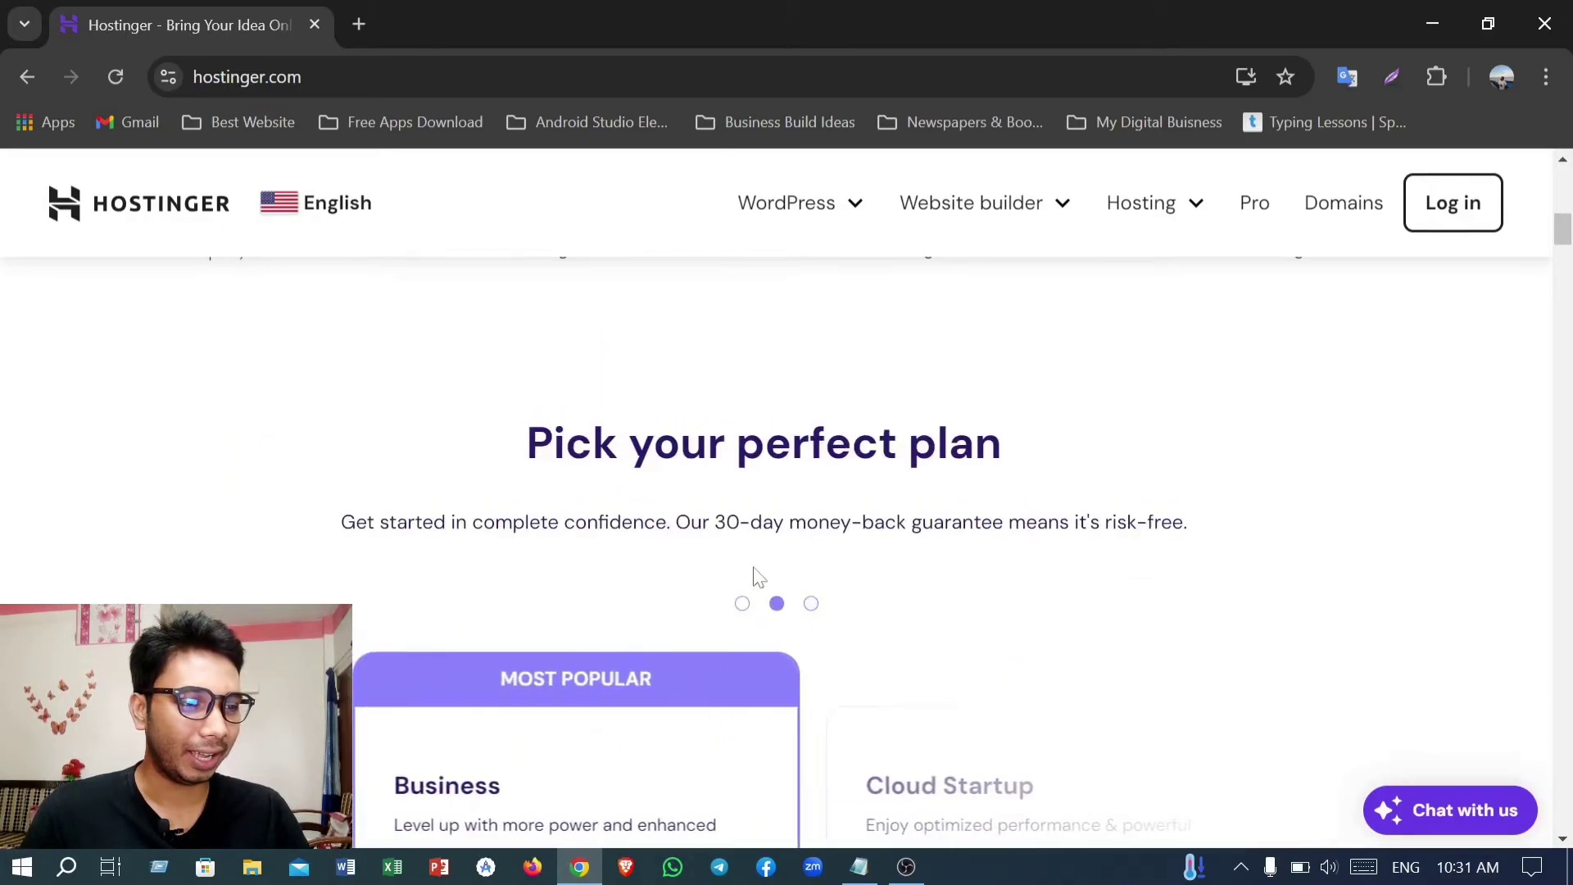
scroll(776, 610, down, 4)
scroll(659, 525, down, 3)
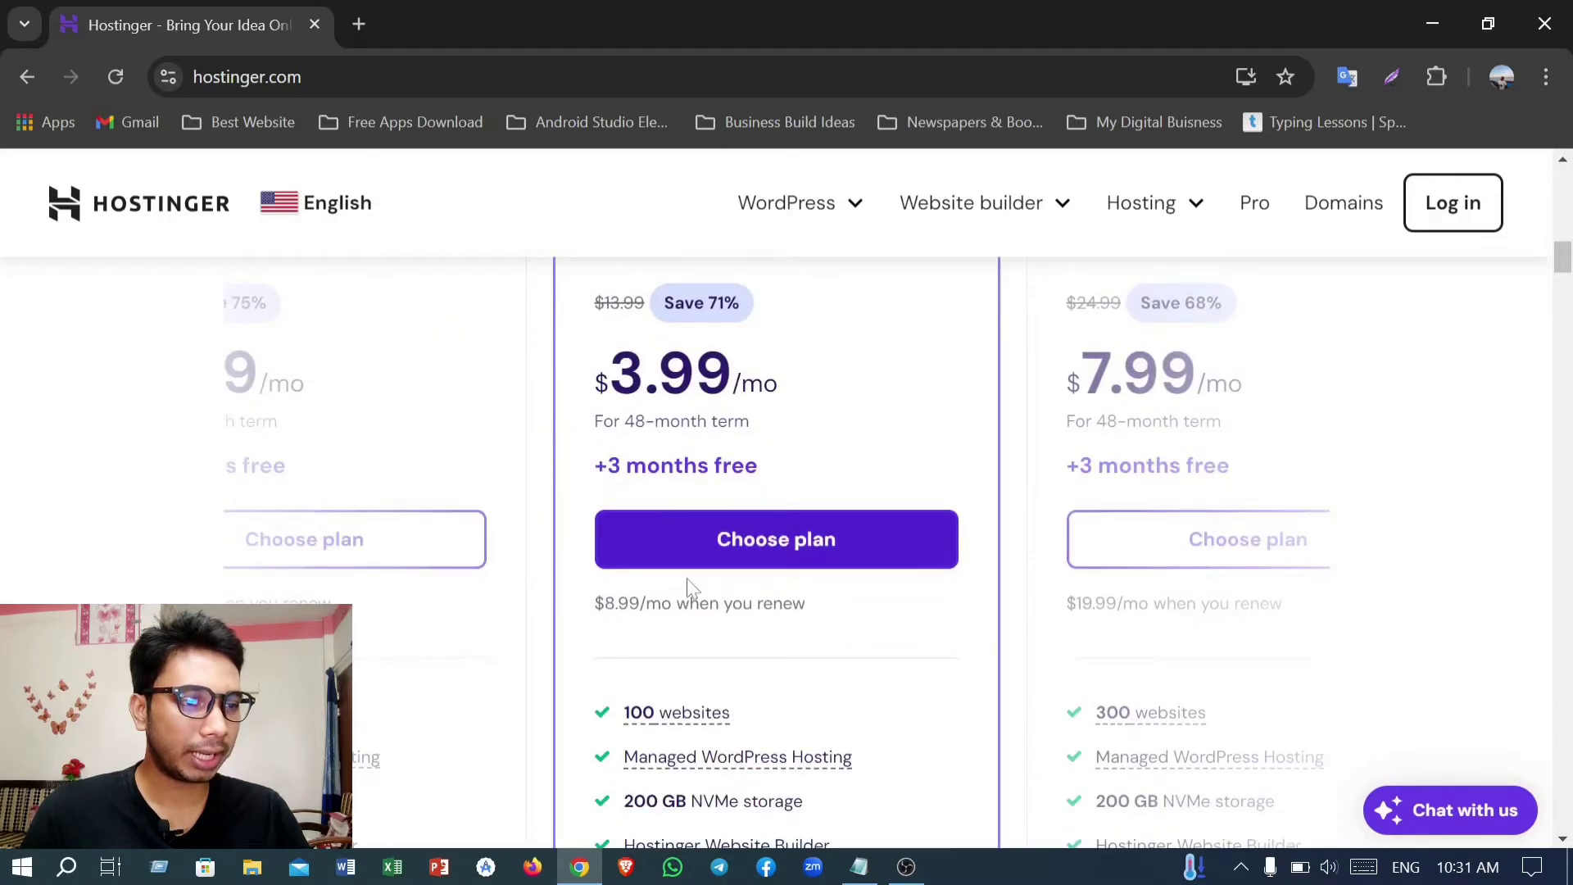
scroll(701, 574, down, 5)
scroll(709, 557, down, 12)
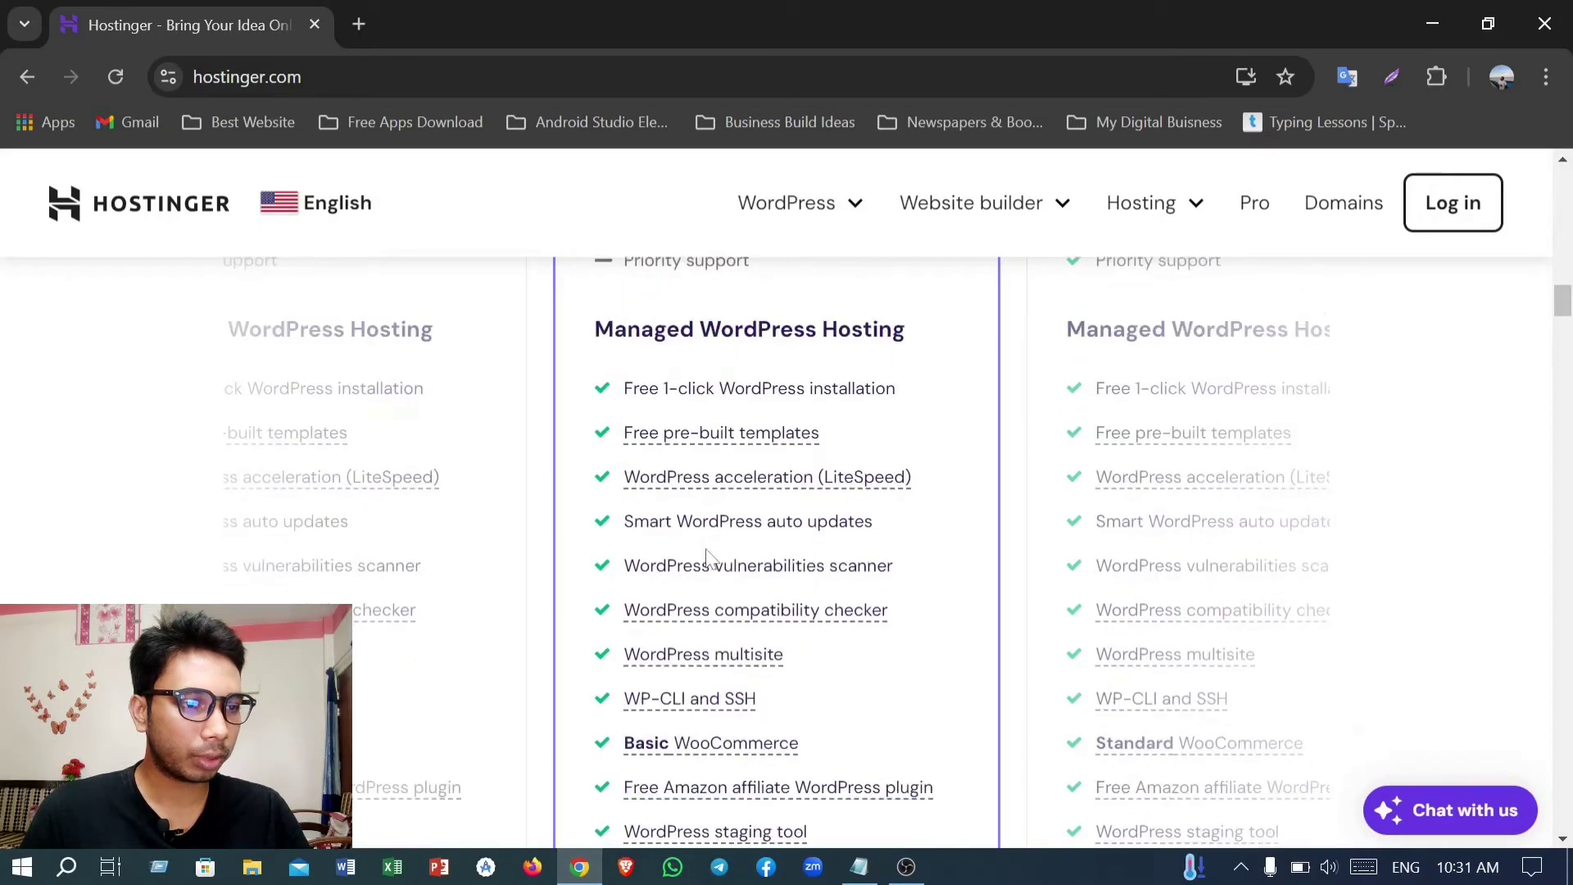
scroll(714, 572, down, 10)
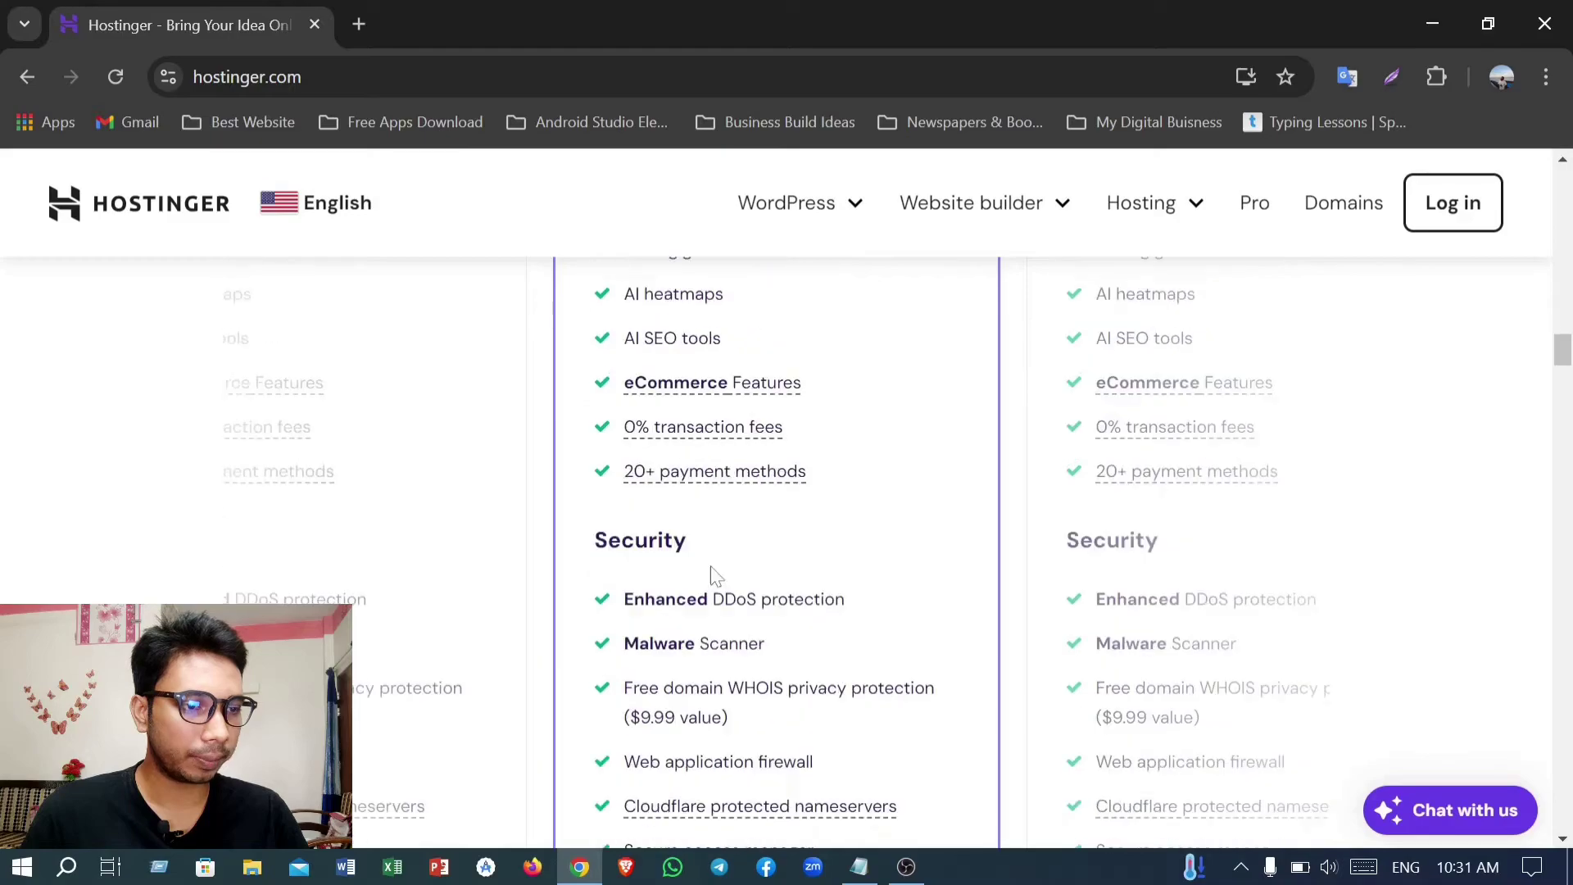
scroll(715, 578, down, 6)
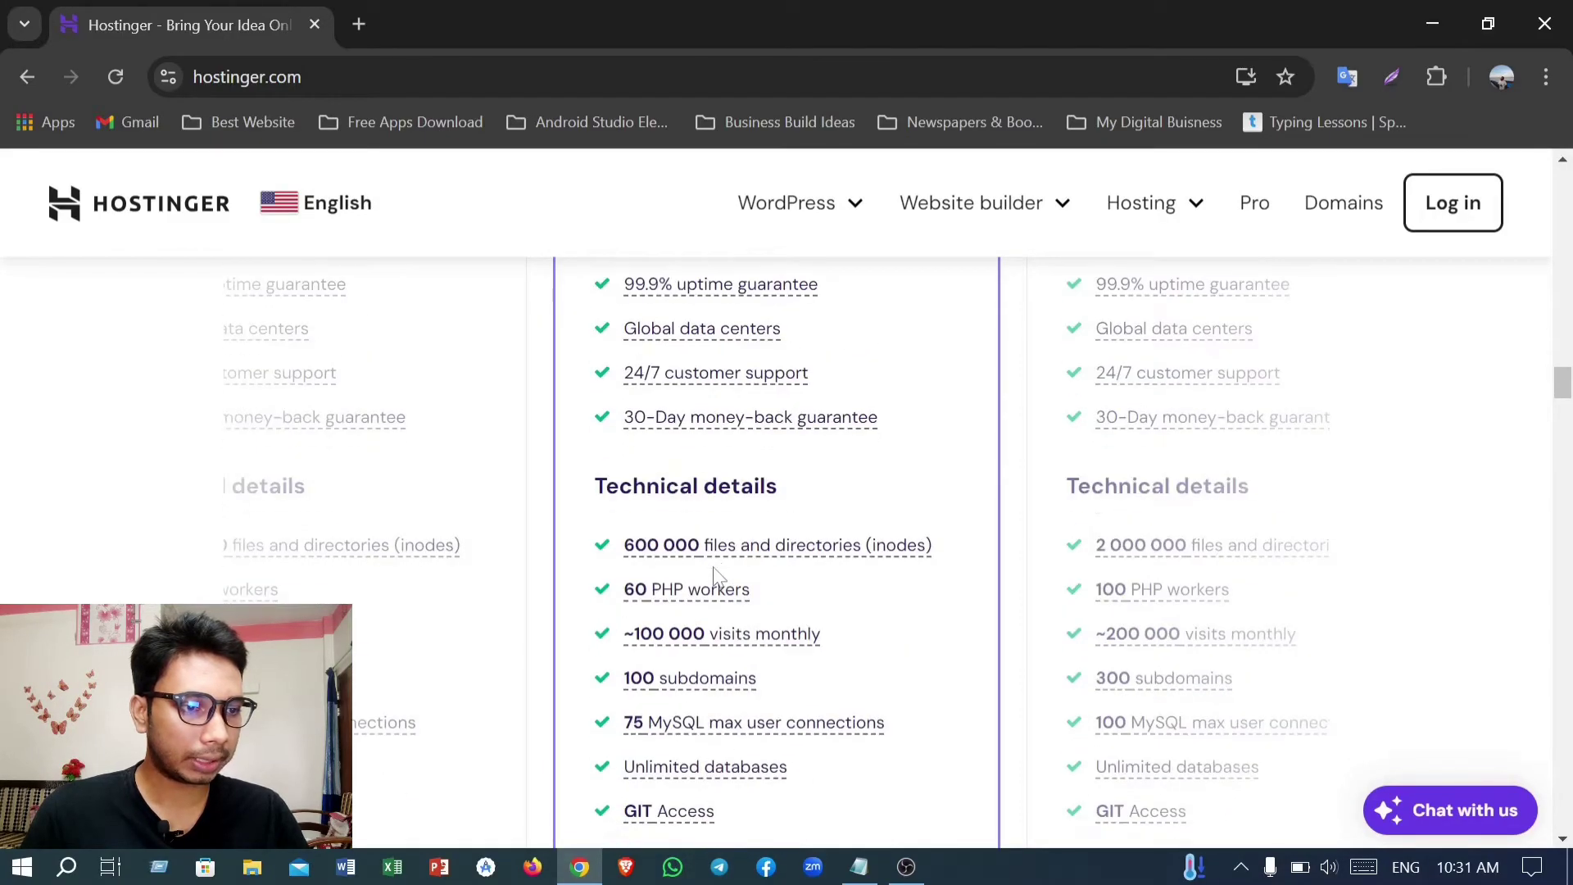
mouse_move(685, 577)
mouse_move(685, 518)
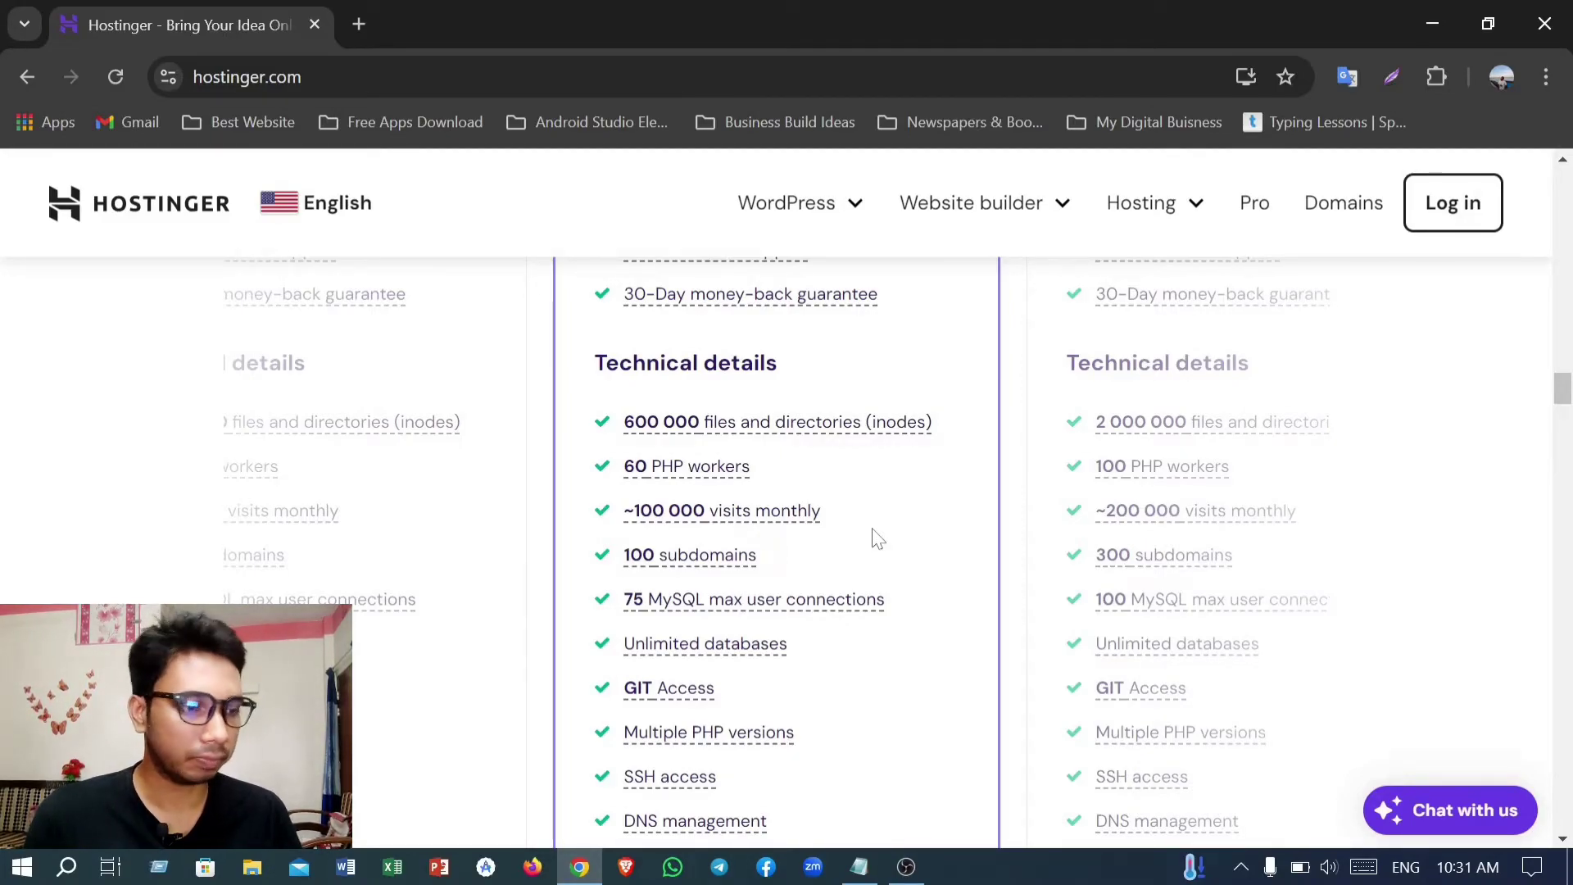
scroll(829, 527, down, 3)
scroll(828, 527, down, 2)
Step: Choose the Business plan at $3.99 per month and proceed to its cart
scroll(826, 528, up, 15)
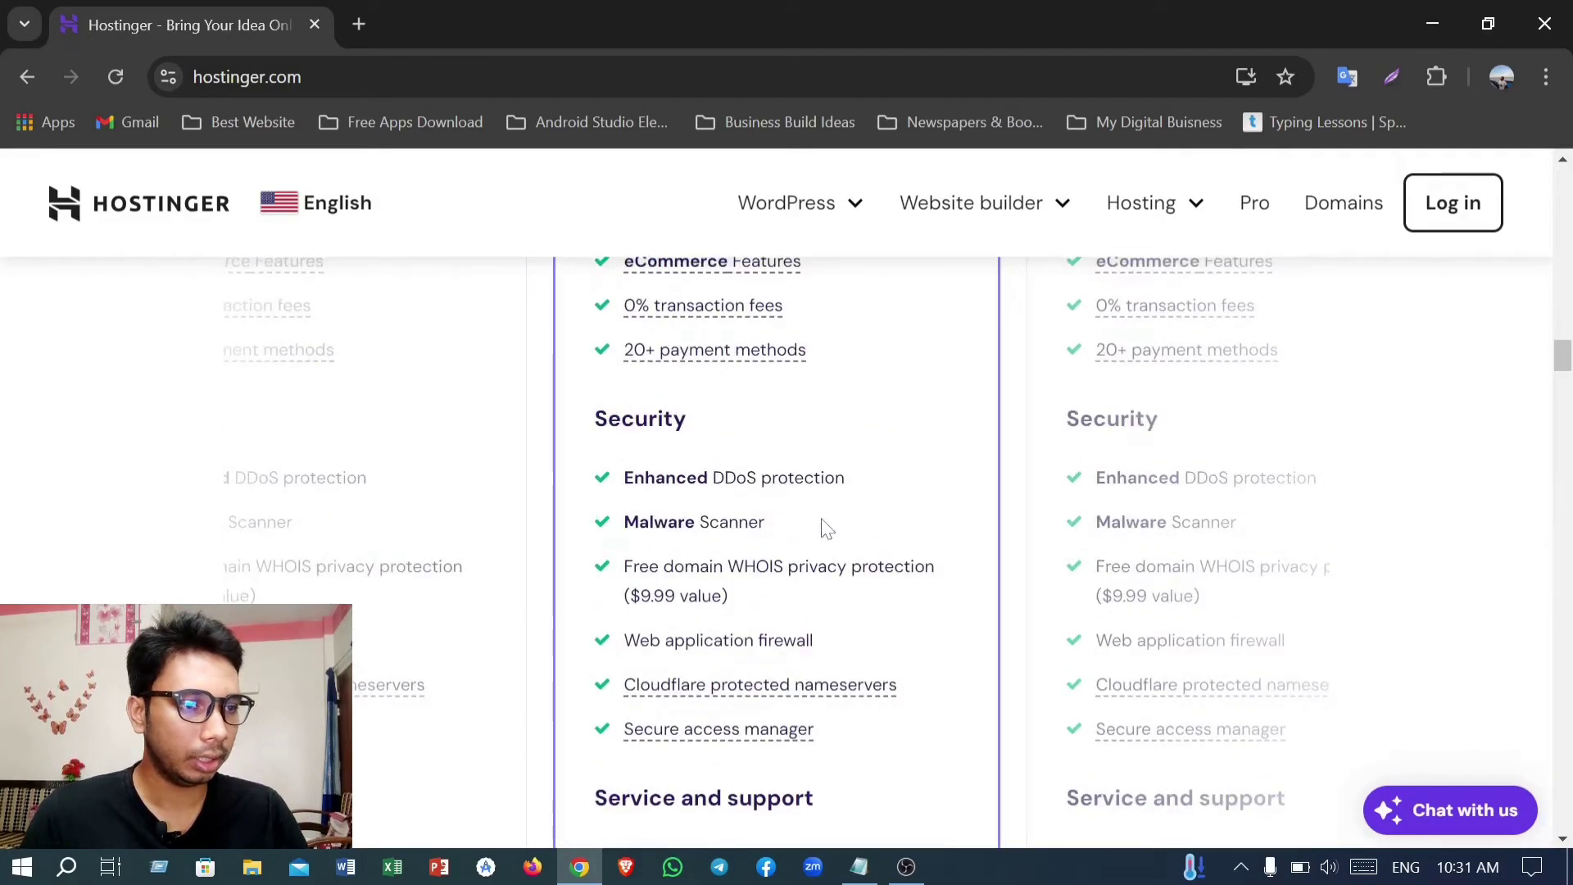
scroll(827, 529, up, 10)
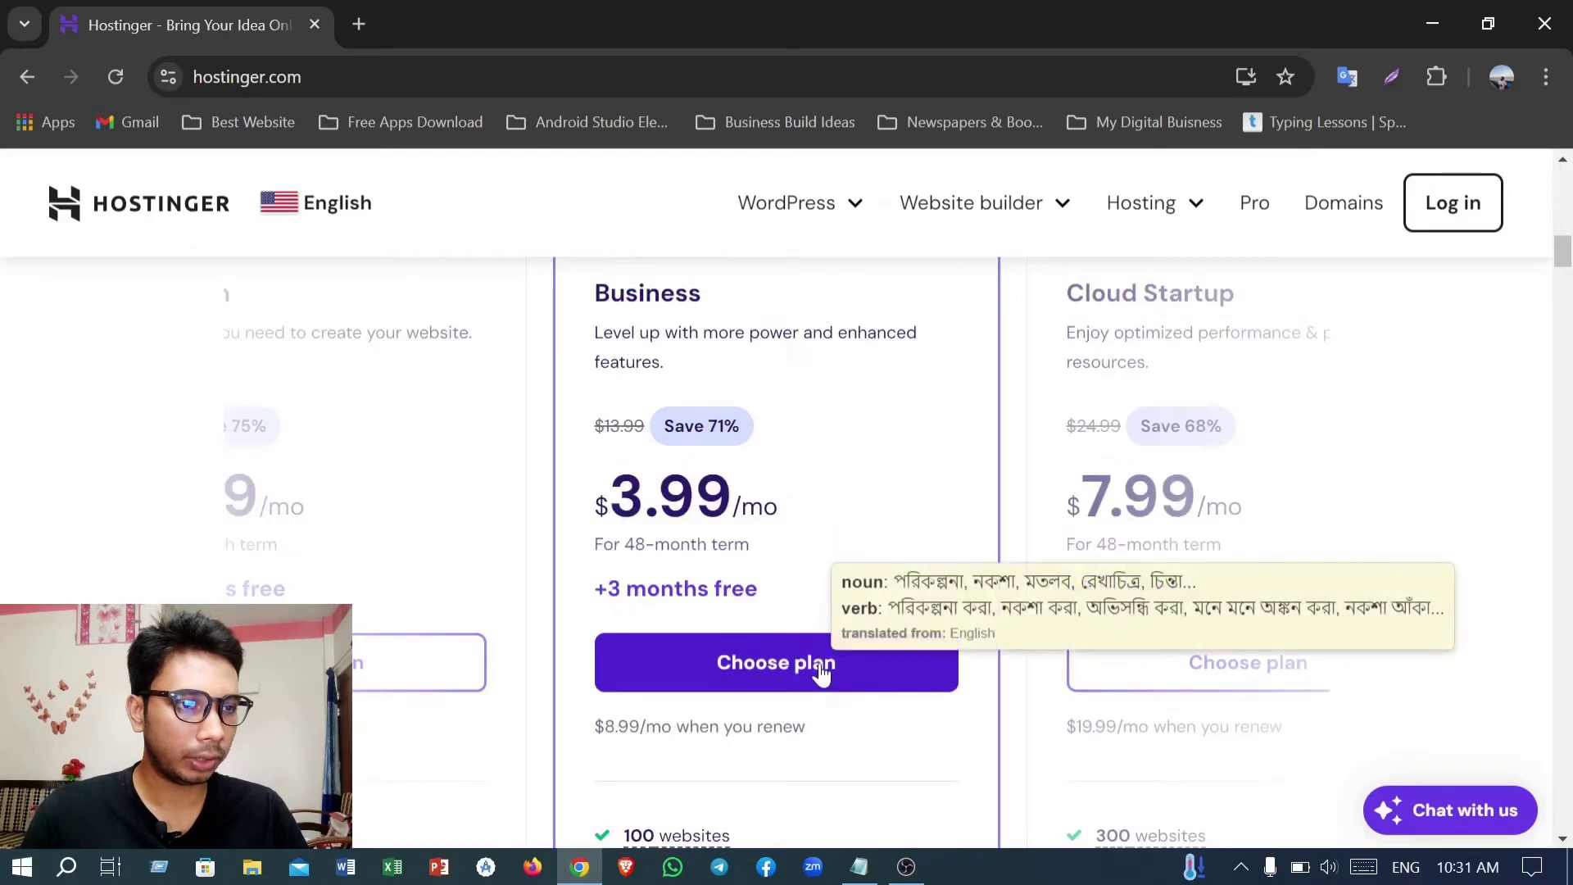
click(782, 672)
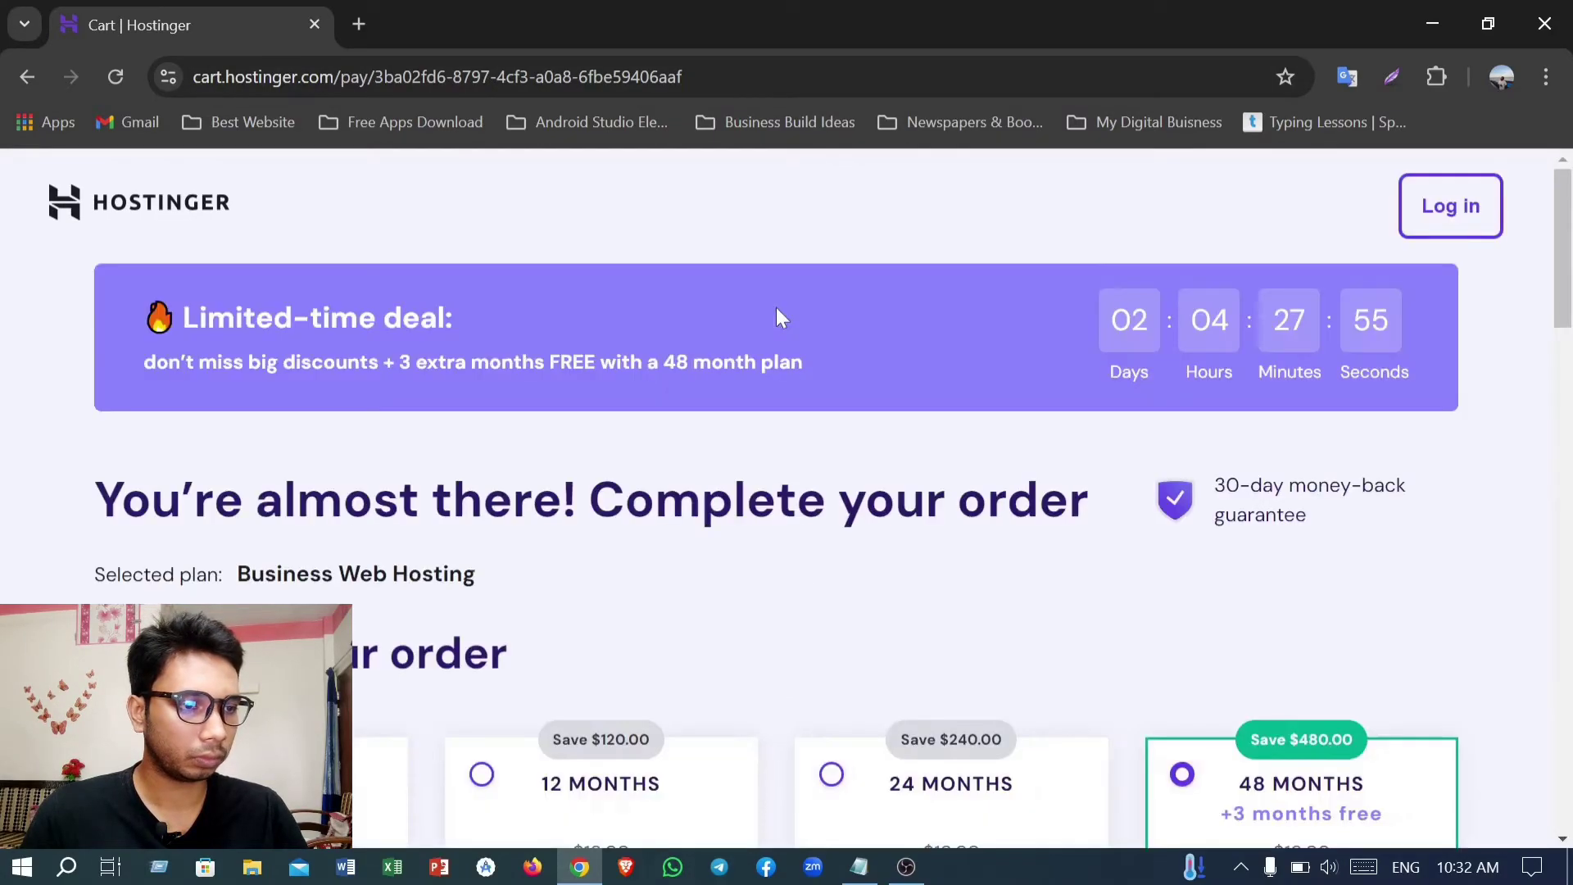
Step: Review the billing periods for Business Web Hosting and select the 12-month period at $3.99 per month
scroll(745, 375, down, 4)
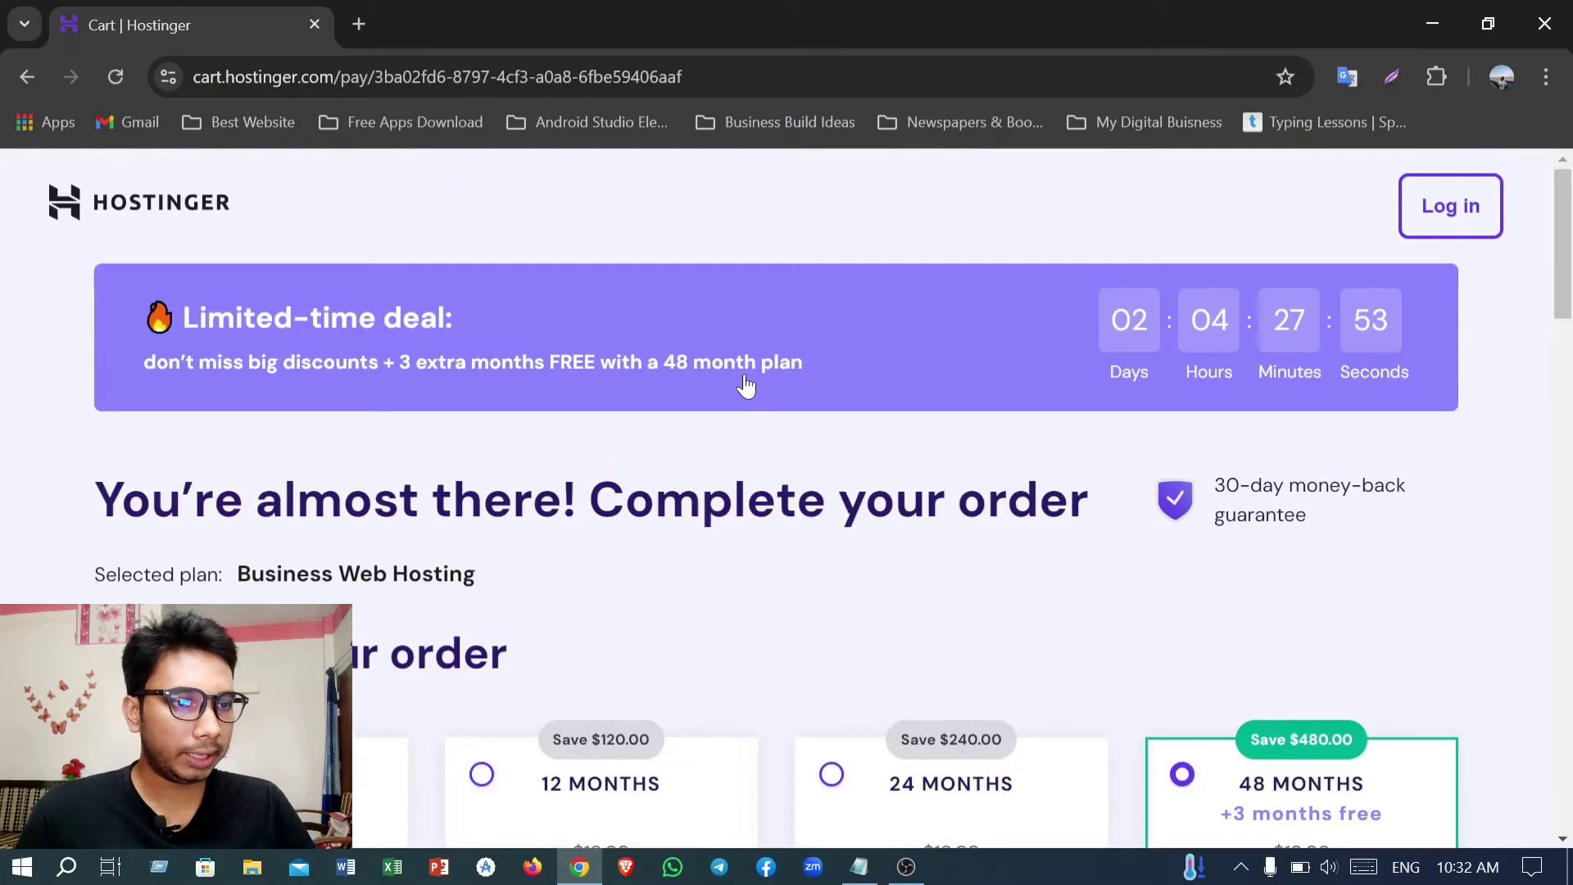
scroll(745, 386, down, 2)
scroll(745, 385, down, 2)
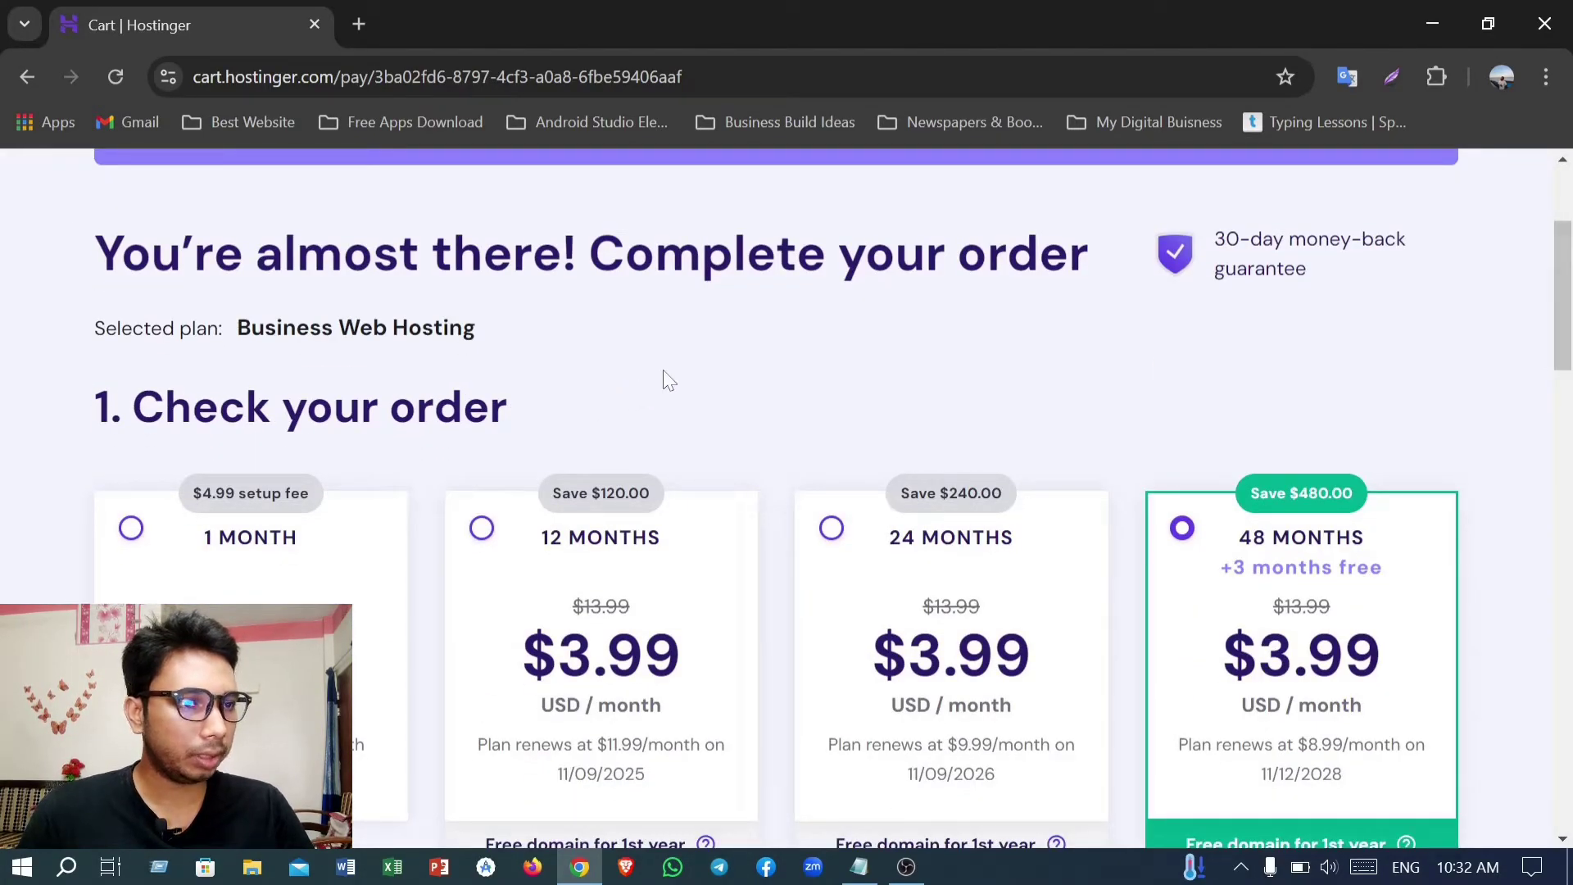
scroll(703, 365, down, 3)
scroll(394, 442, up, 2)
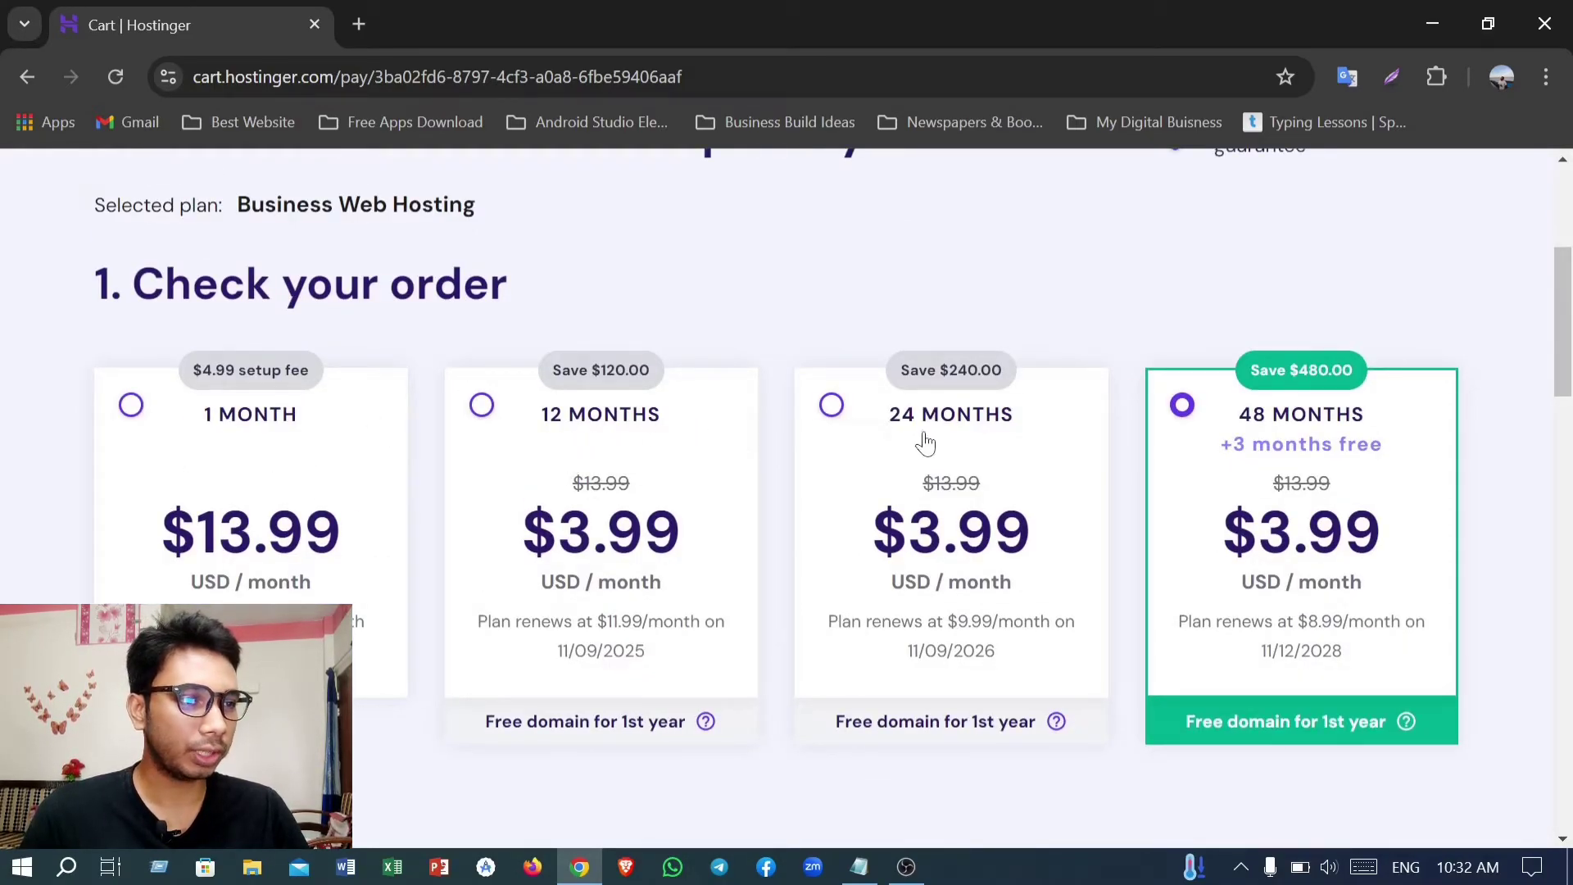
scroll(992, 467, down, 2)
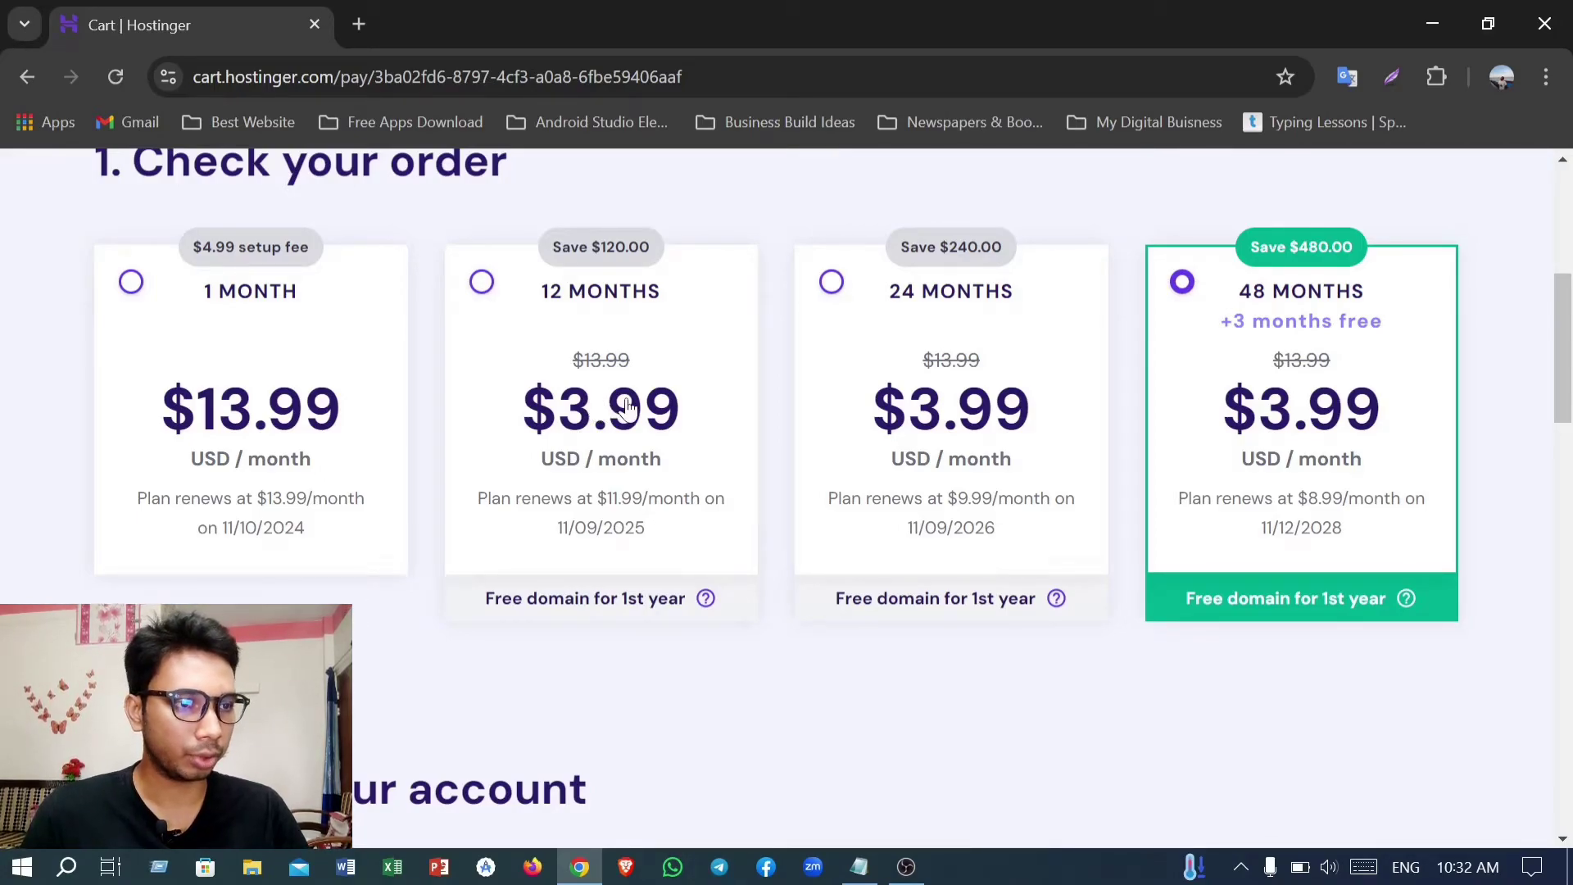
scroll(607, 405, down, 2)
click(629, 348)
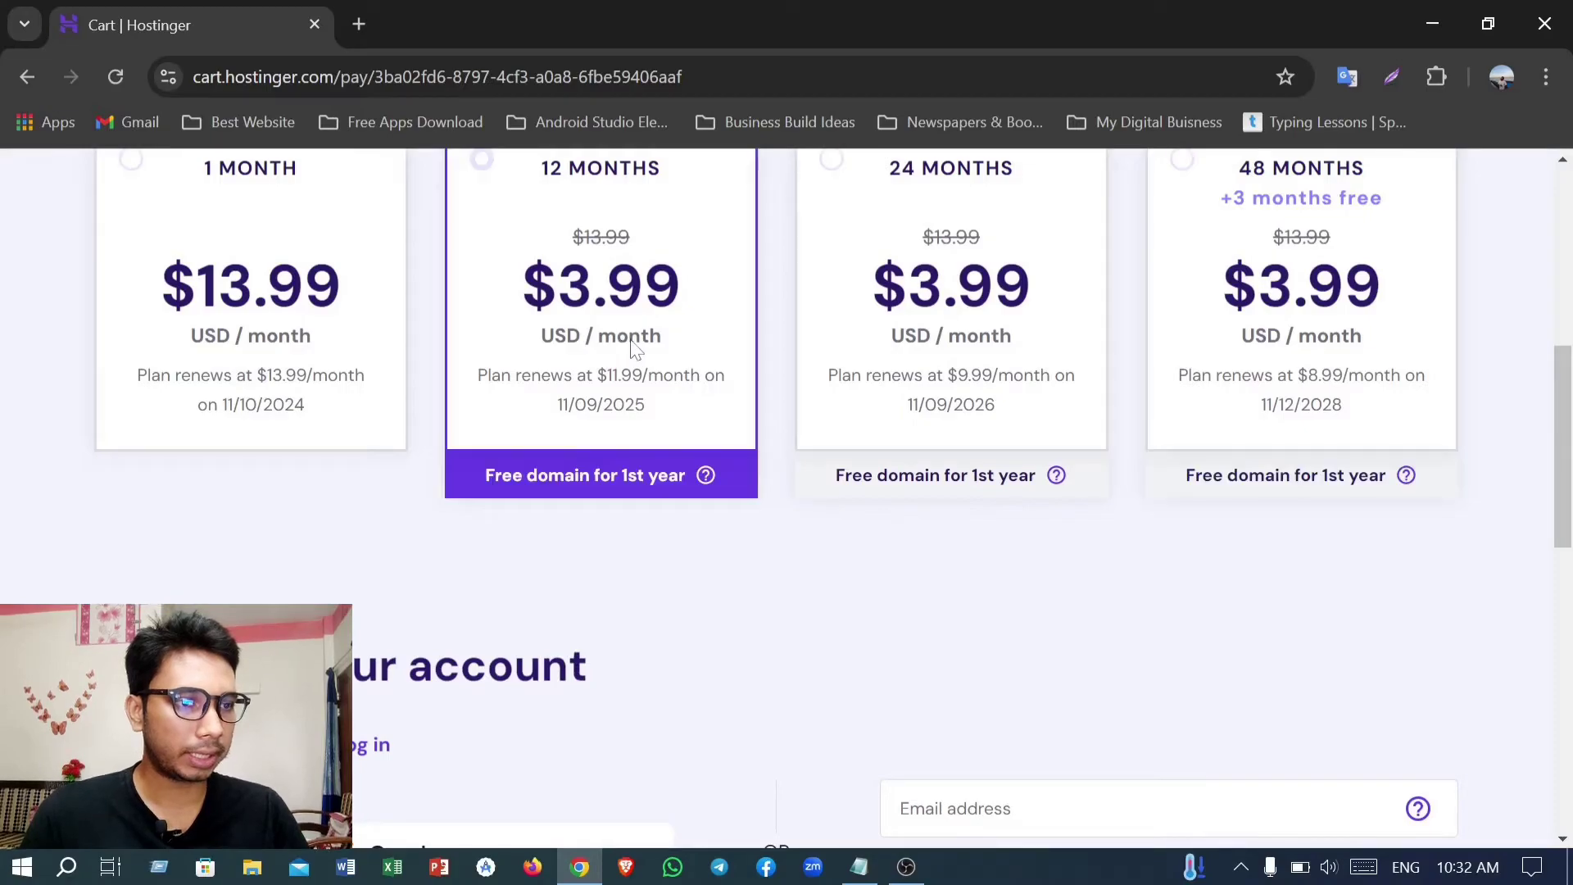
Step: Create the Hostinger account by signing in with an existing Google account and approving the sign-in to hostinger.com
scroll(627, 361, down, 5)
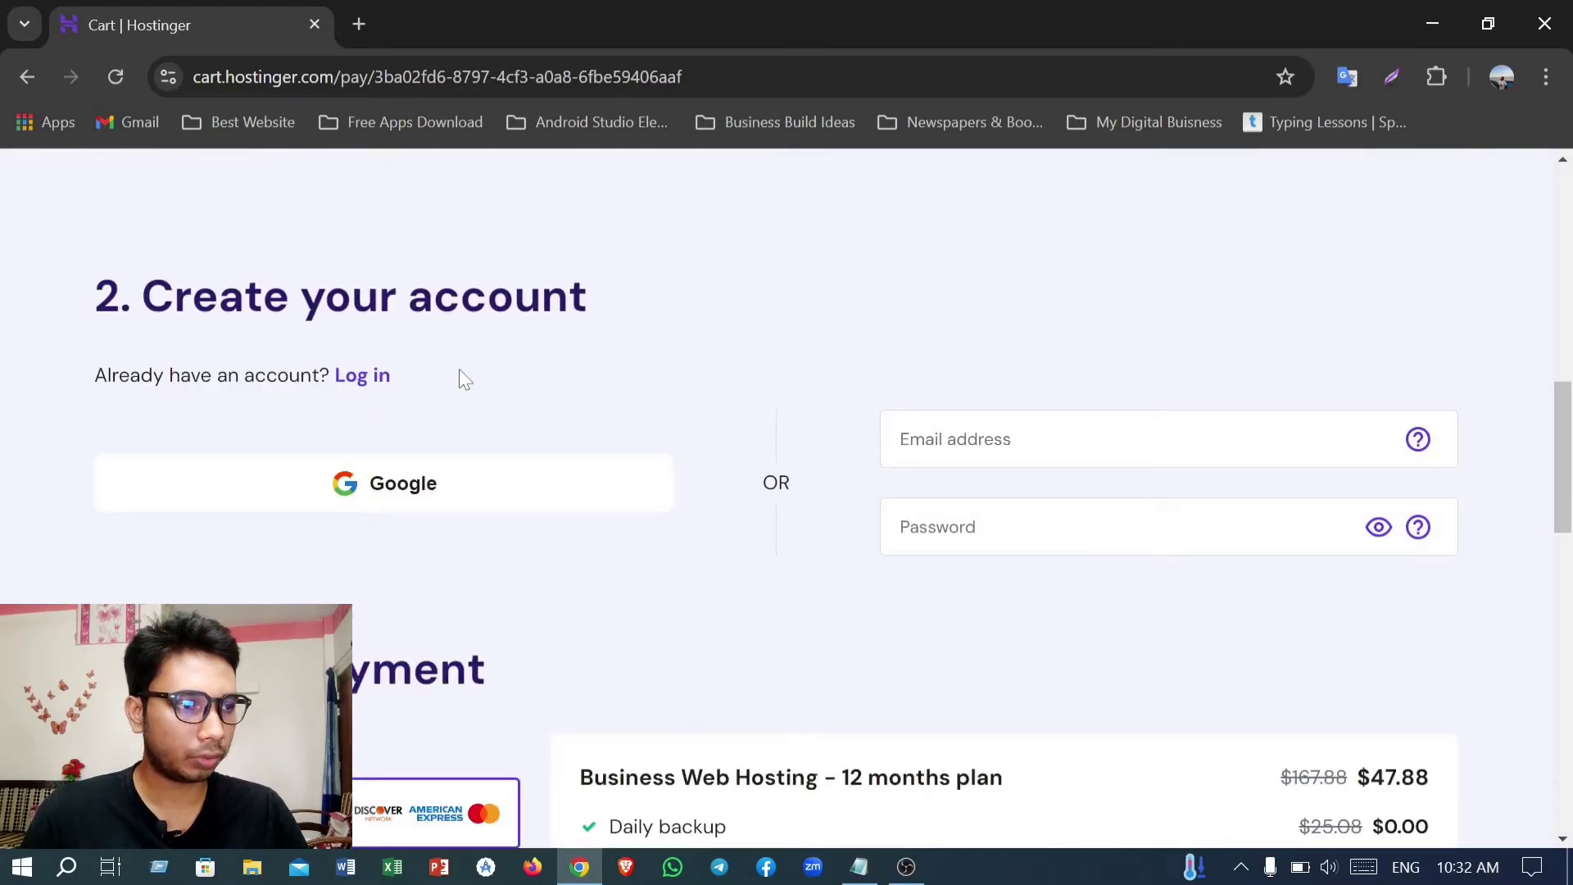
scroll(459, 377, down, 2)
scroll(413, 399, up, 3)
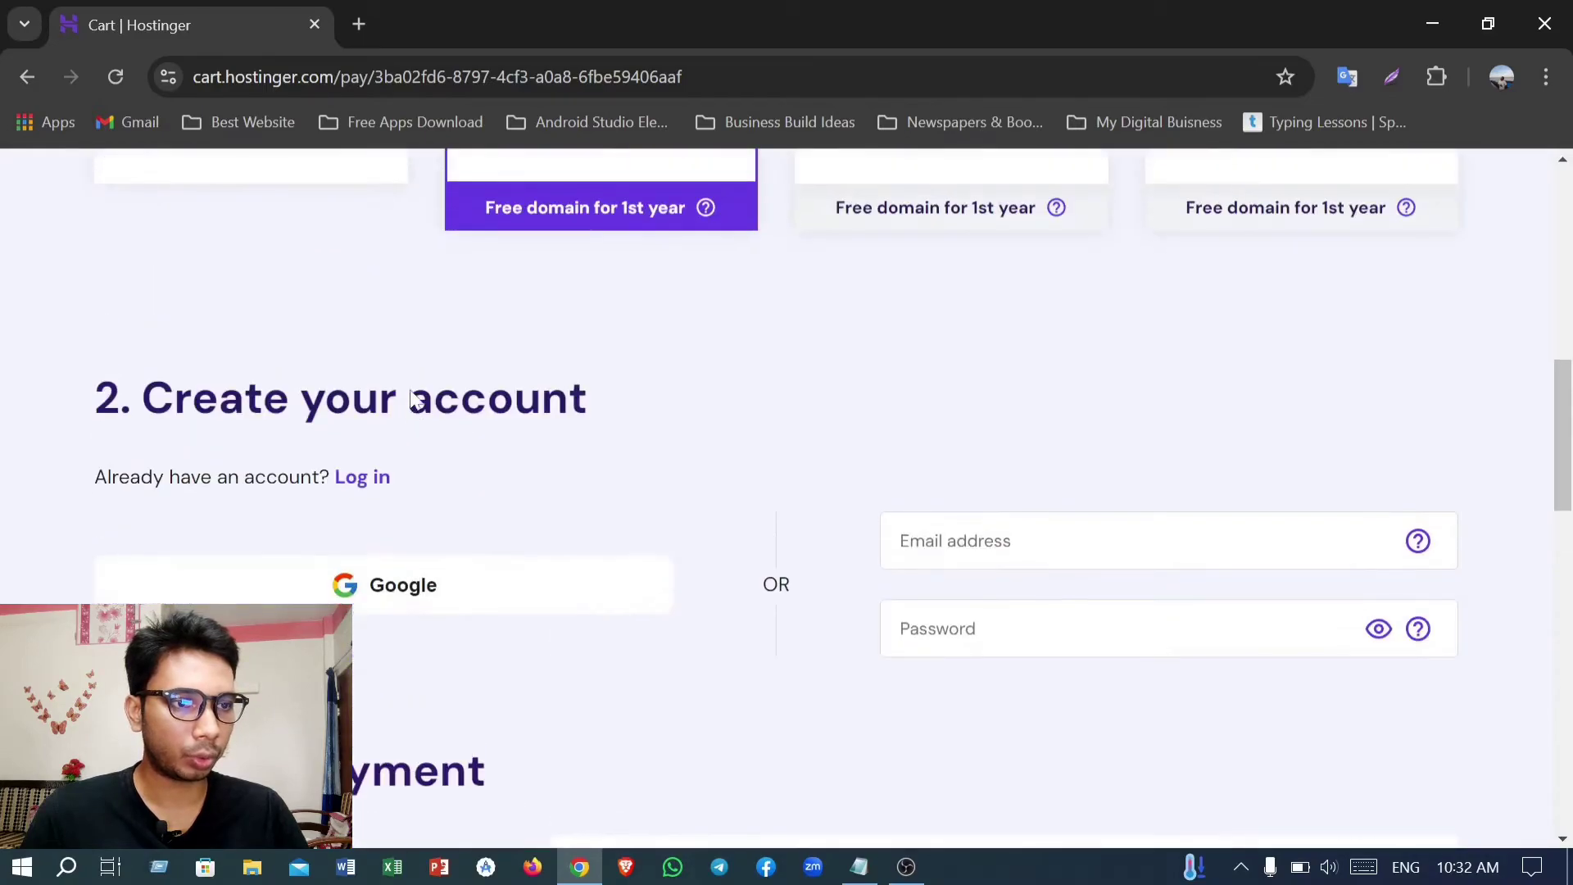
scroll(451, 402, down, 2)
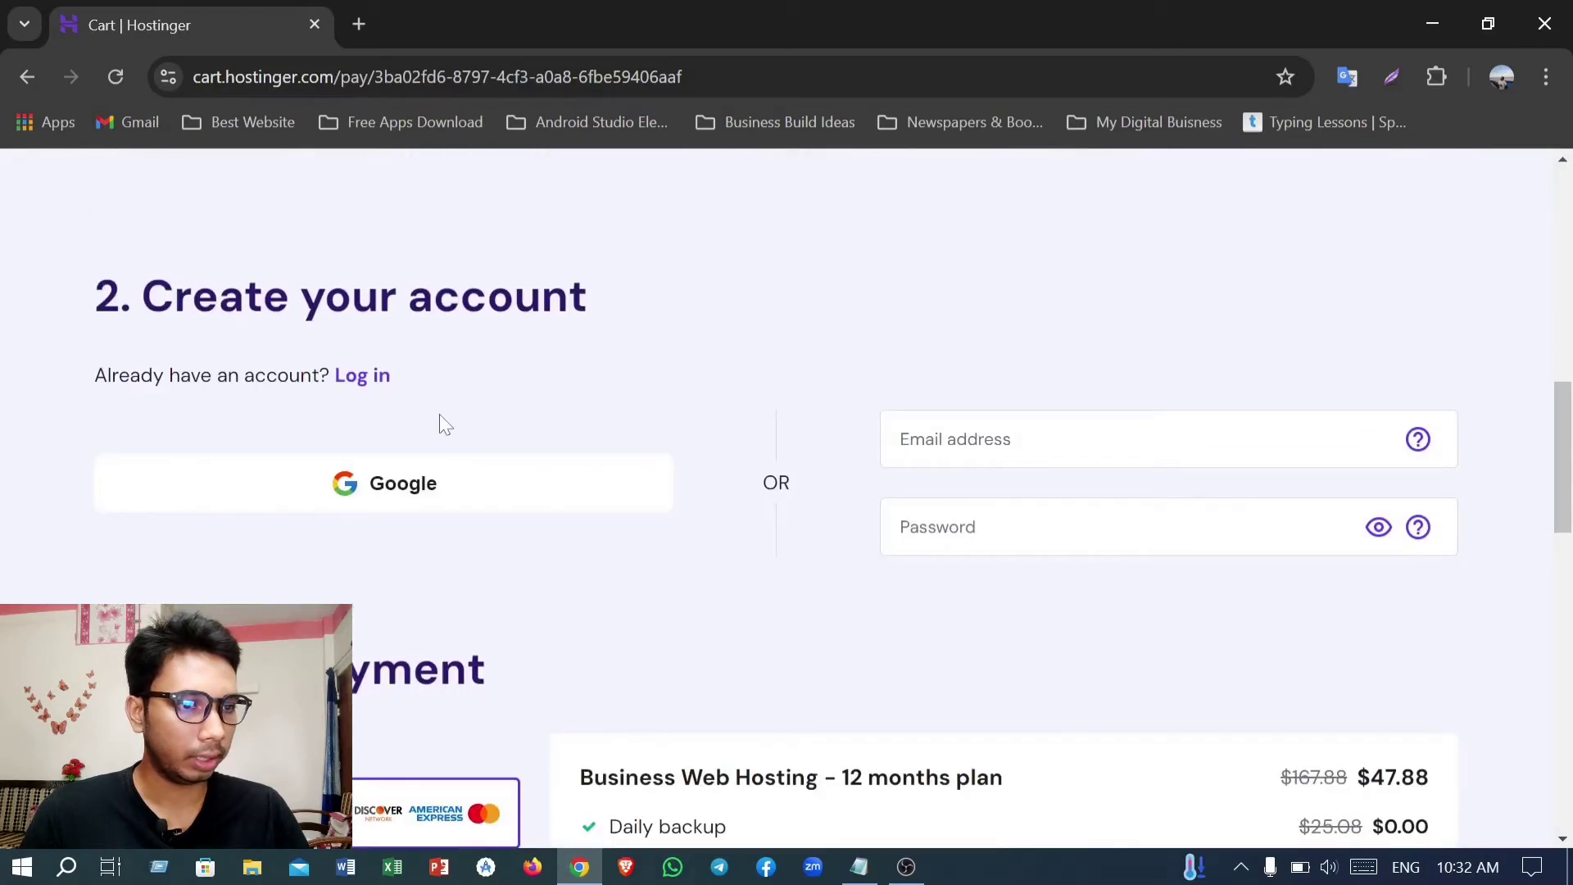
click(397, 485)
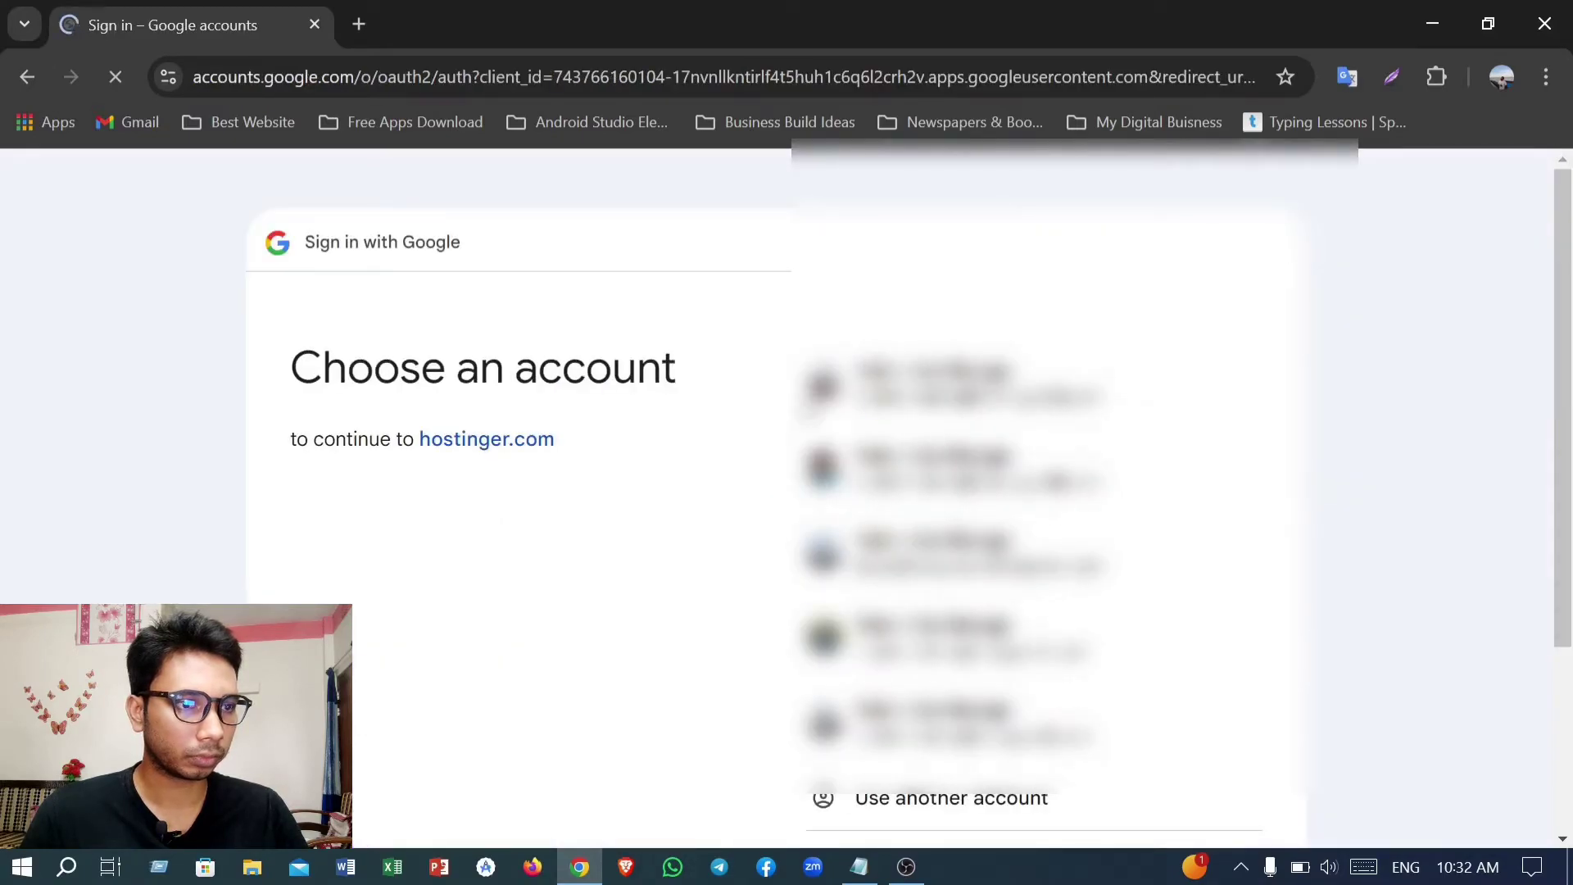
scroll(1033, 426, down, 2)
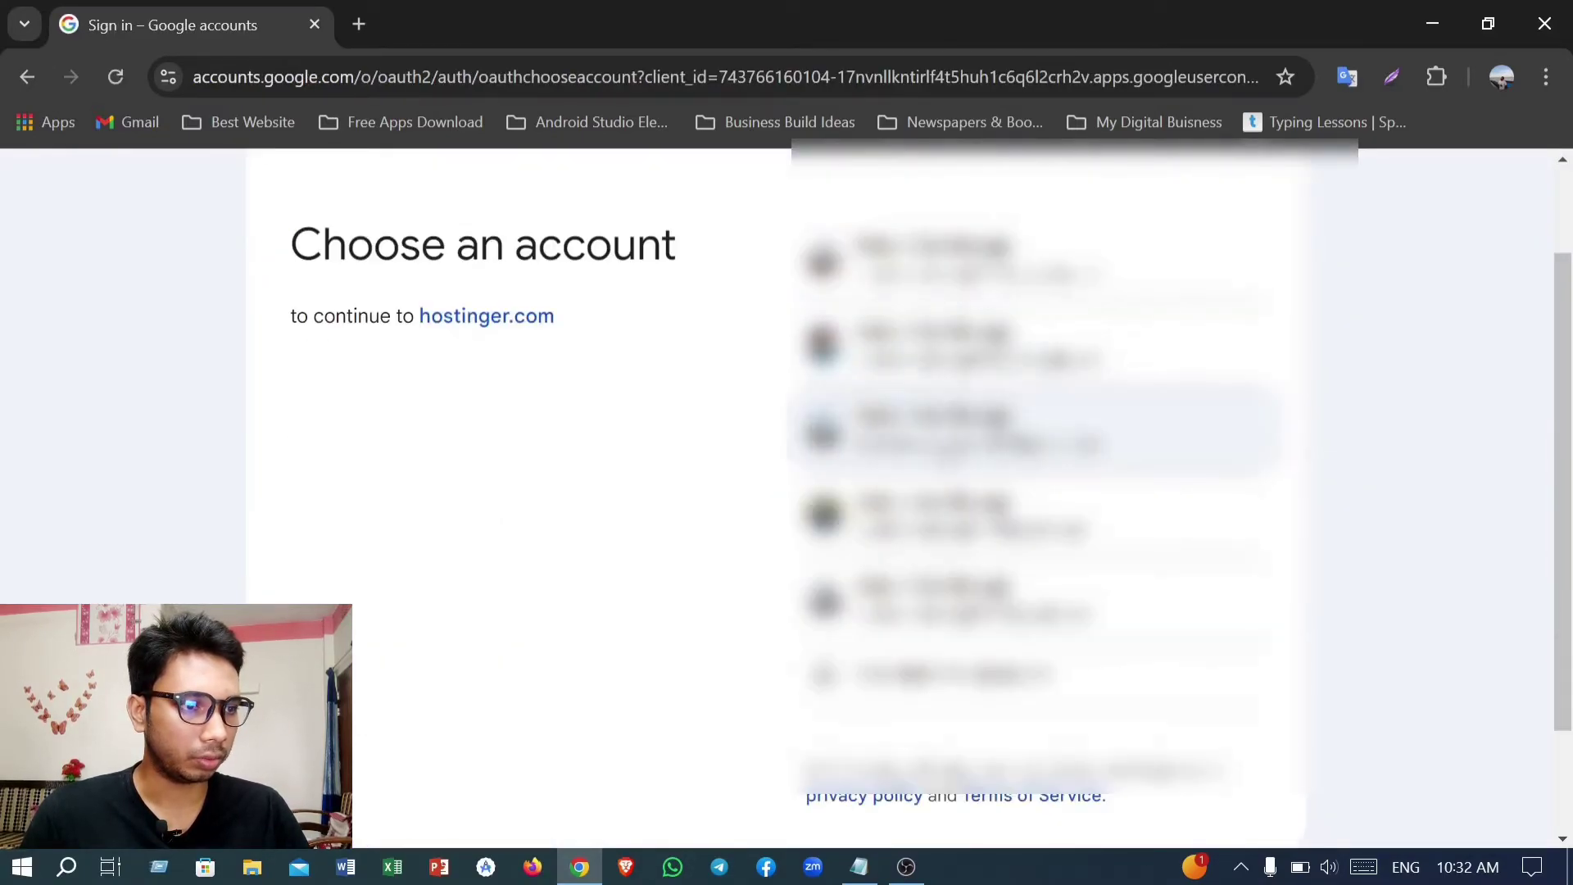
scroll(1032, 426, down, 2)
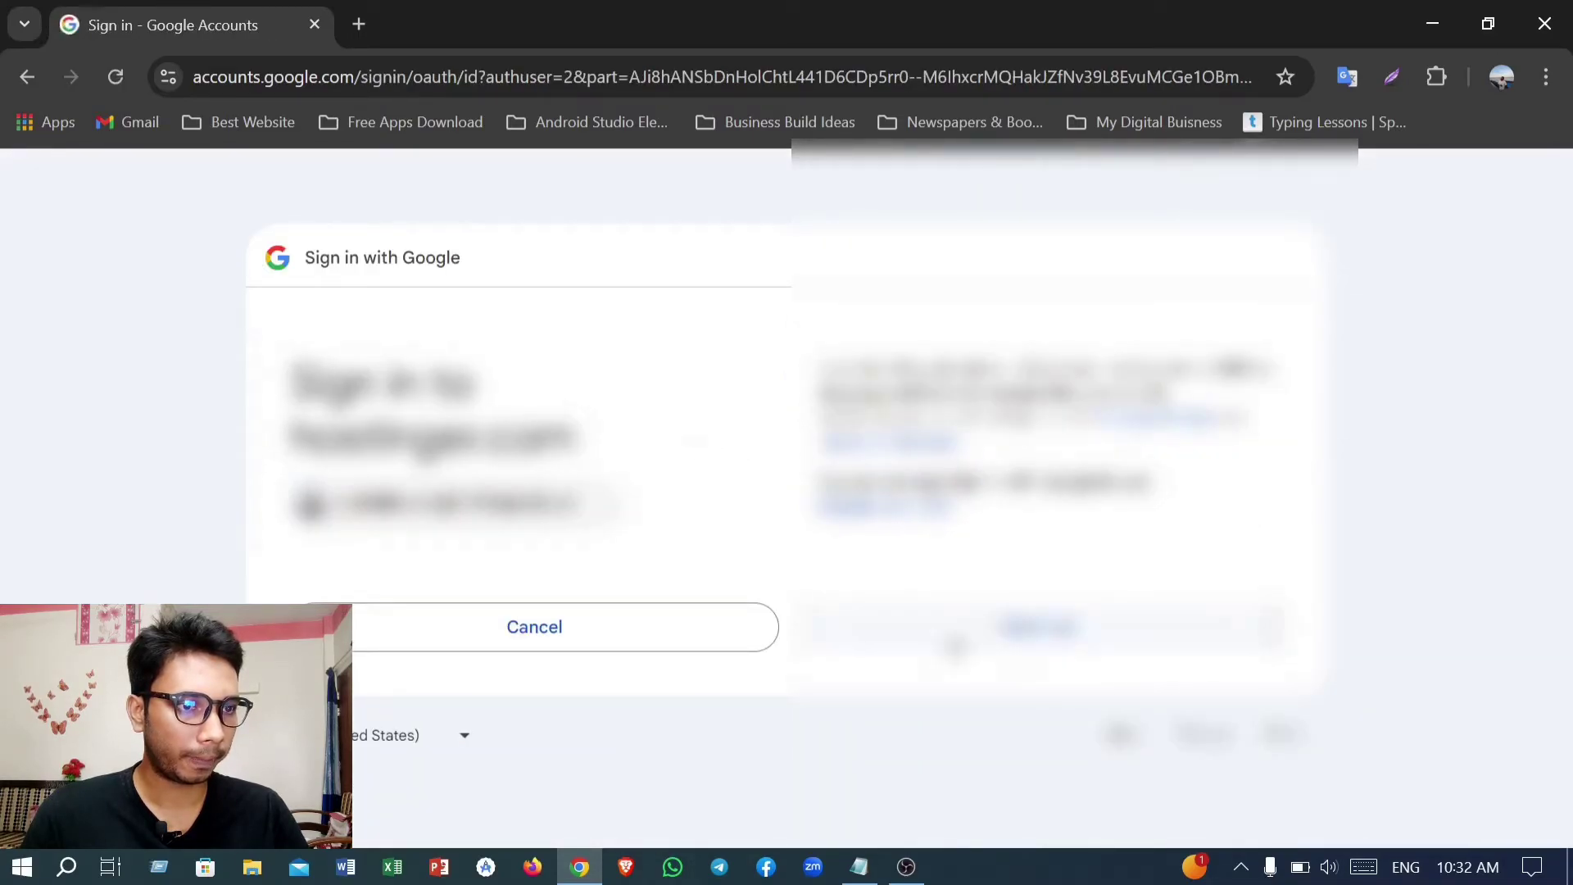
click(1036, 628)
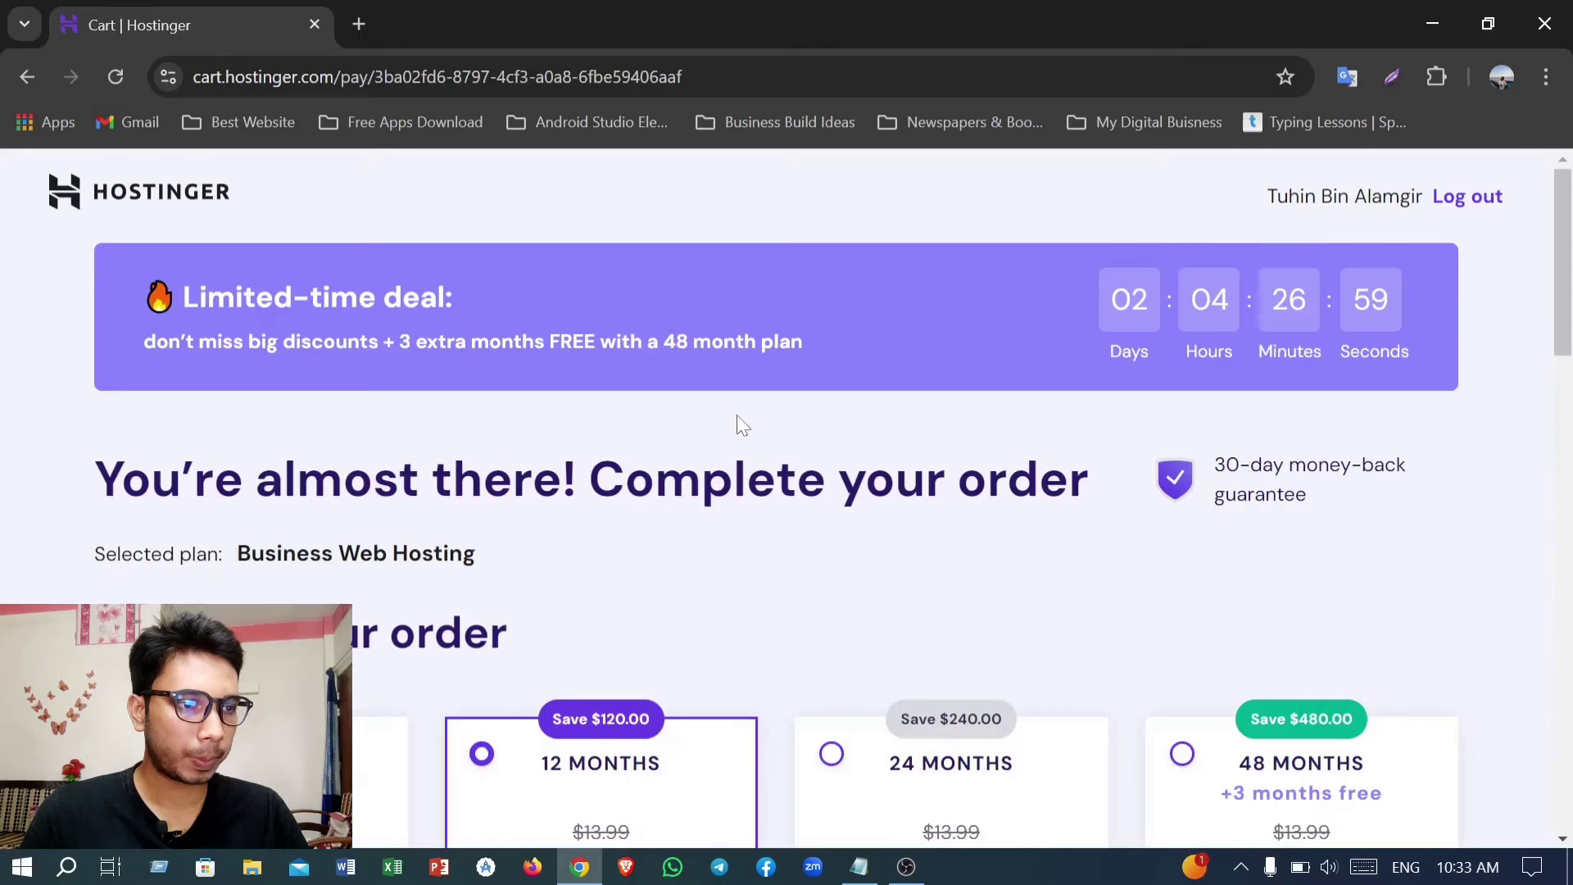
Step: Check the signed-in cart from the selected plan and 12-month period down to the payment section
scroll(706, 436, down, 5)
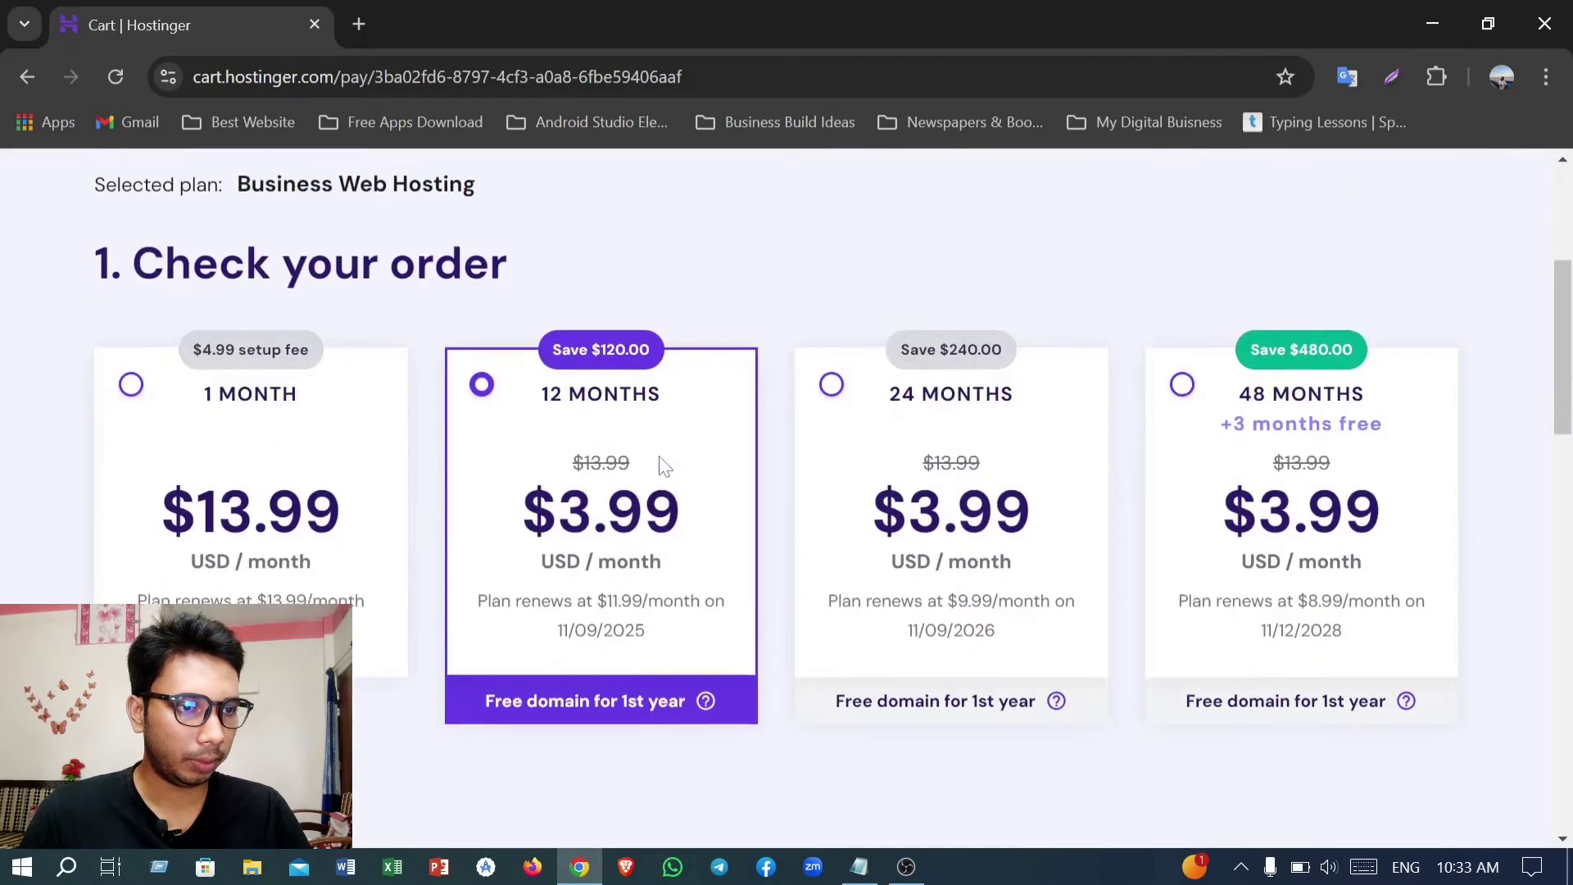
scroll(664, 466, down, 2)
scroll(664, 465, down, 3)
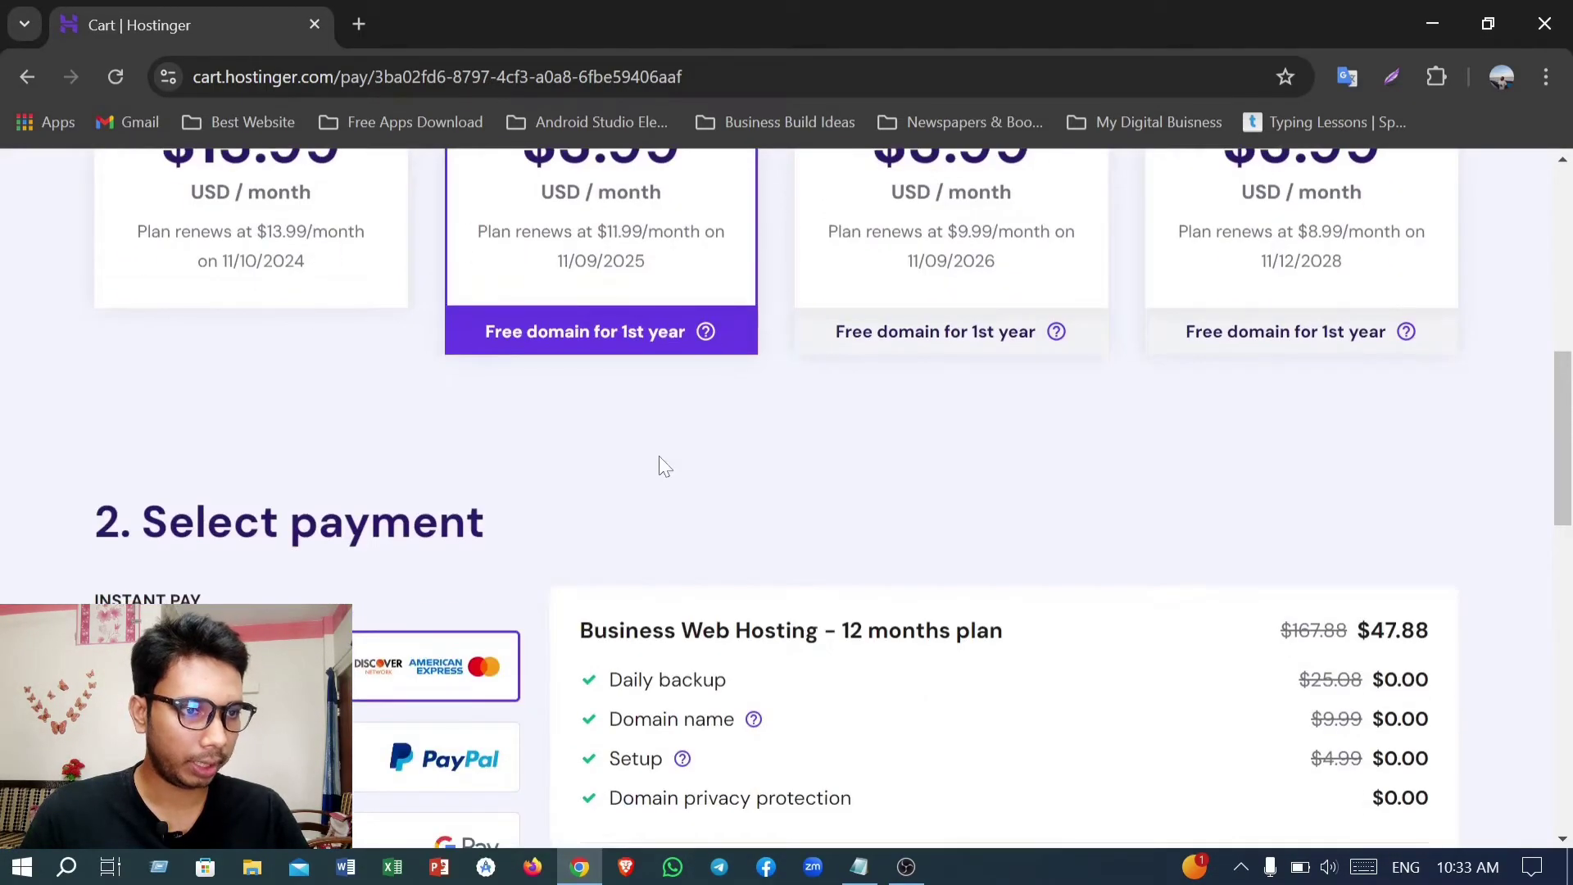
scroll(697, 435, down, 5)
scroll(689, 438, up, 5)
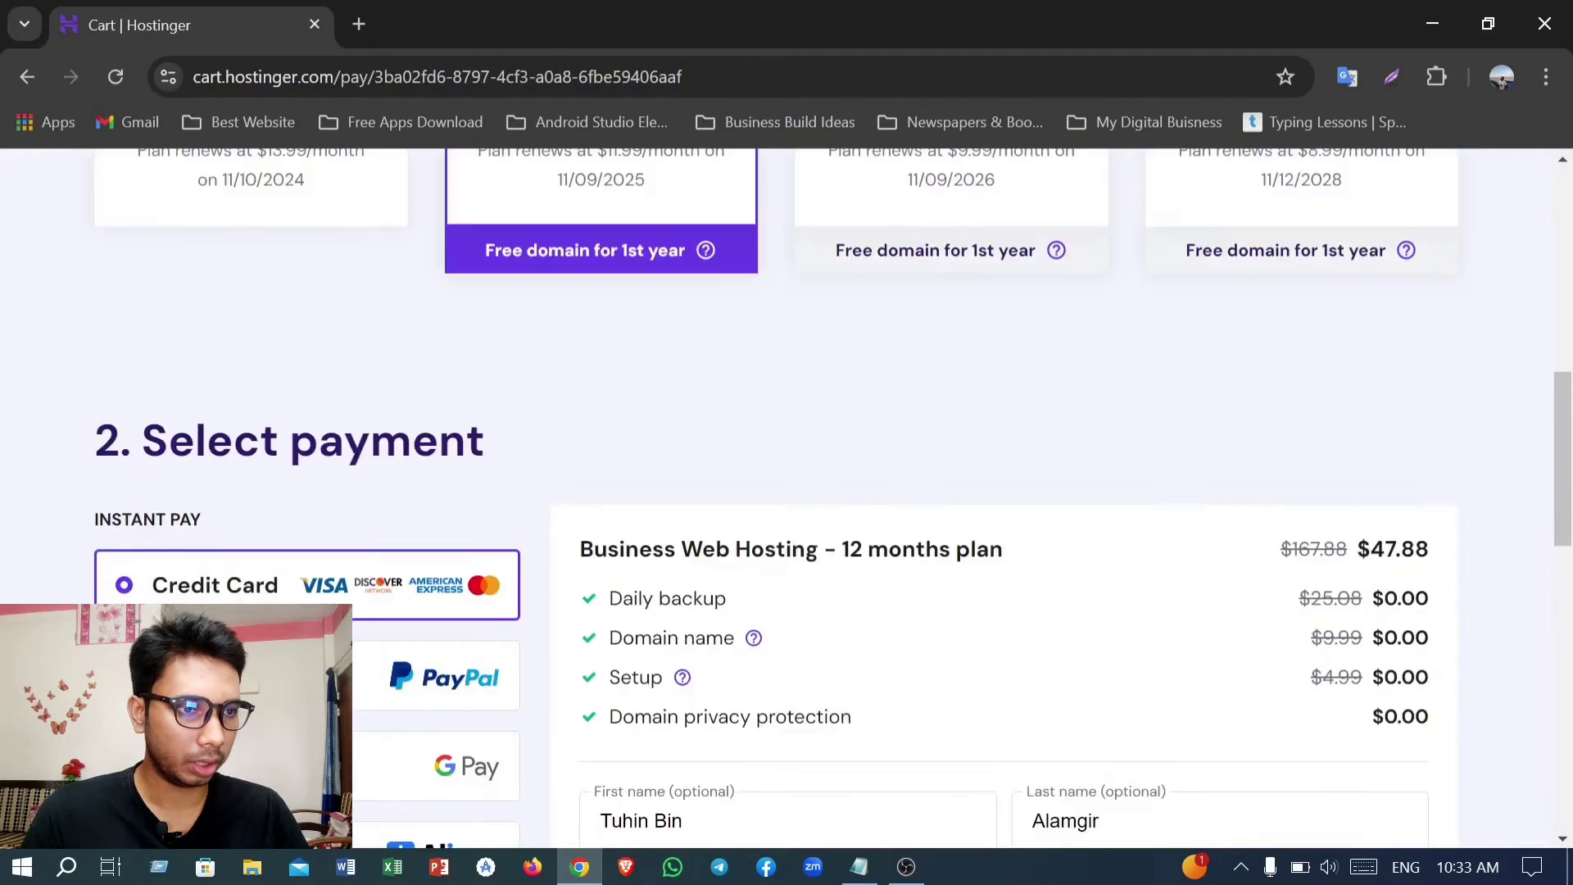
scroll(686, 443, up, 9)
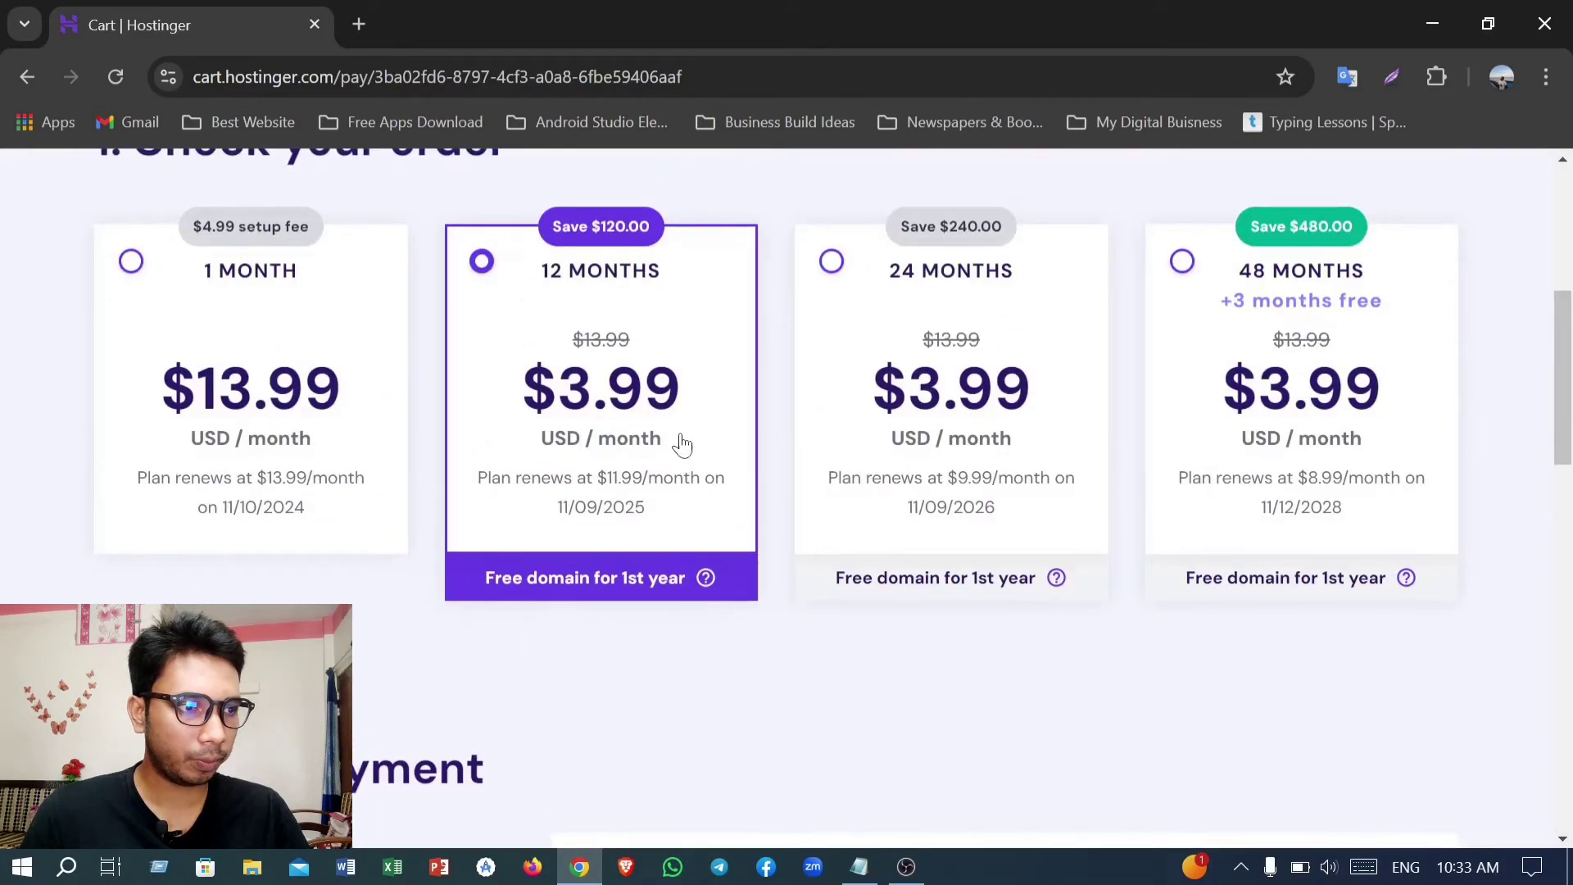
scroll(686, 425, down, 7)
scroll(685, 424, up, 7)
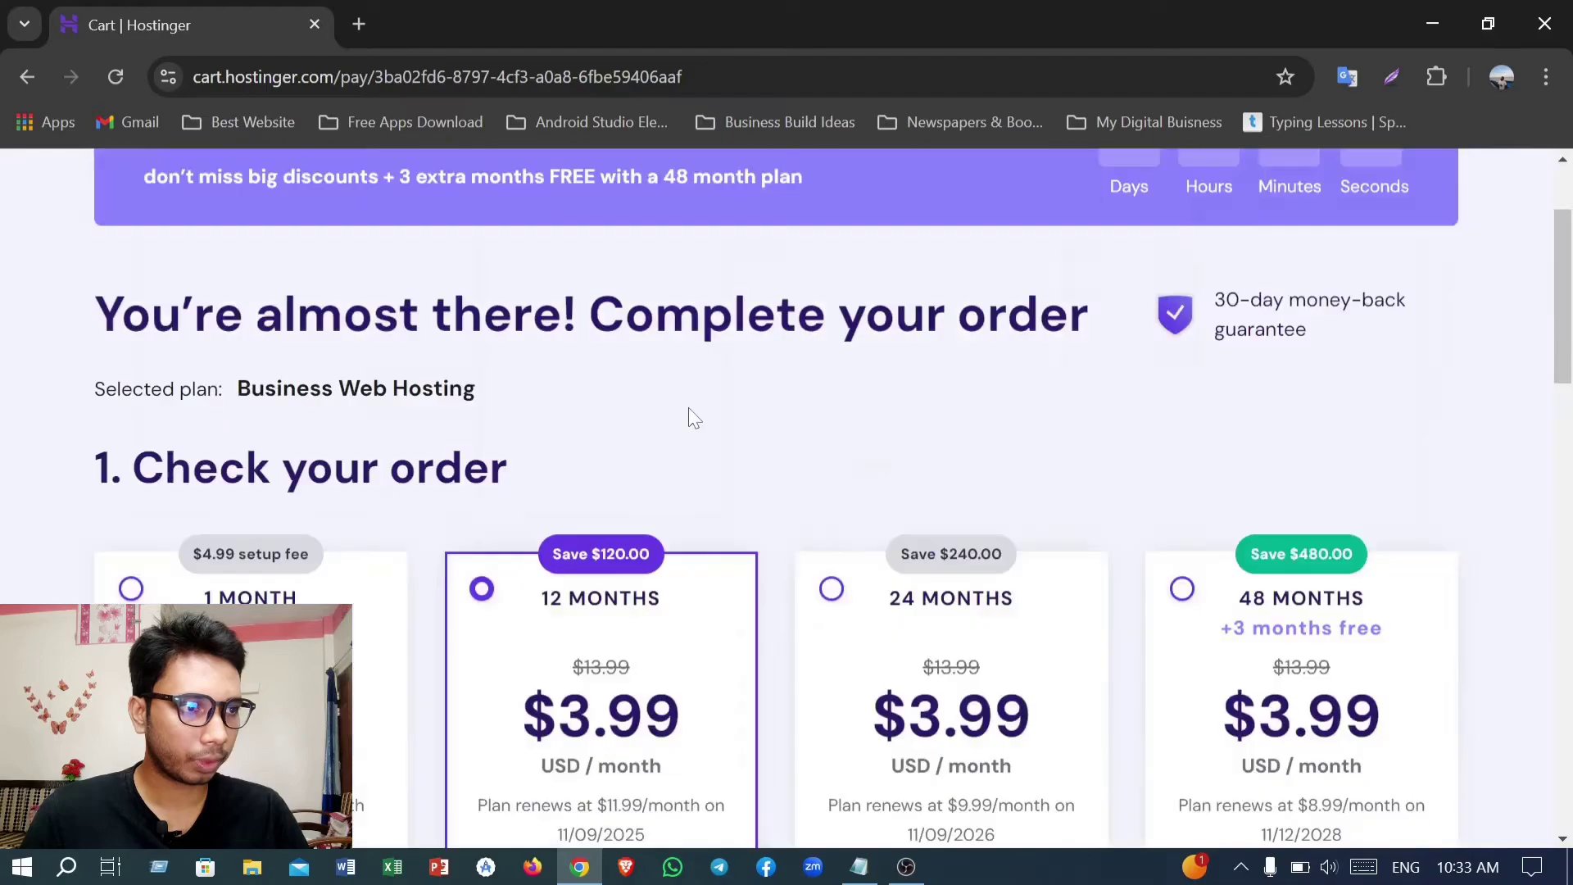
scroll(607, 429, down, 10)
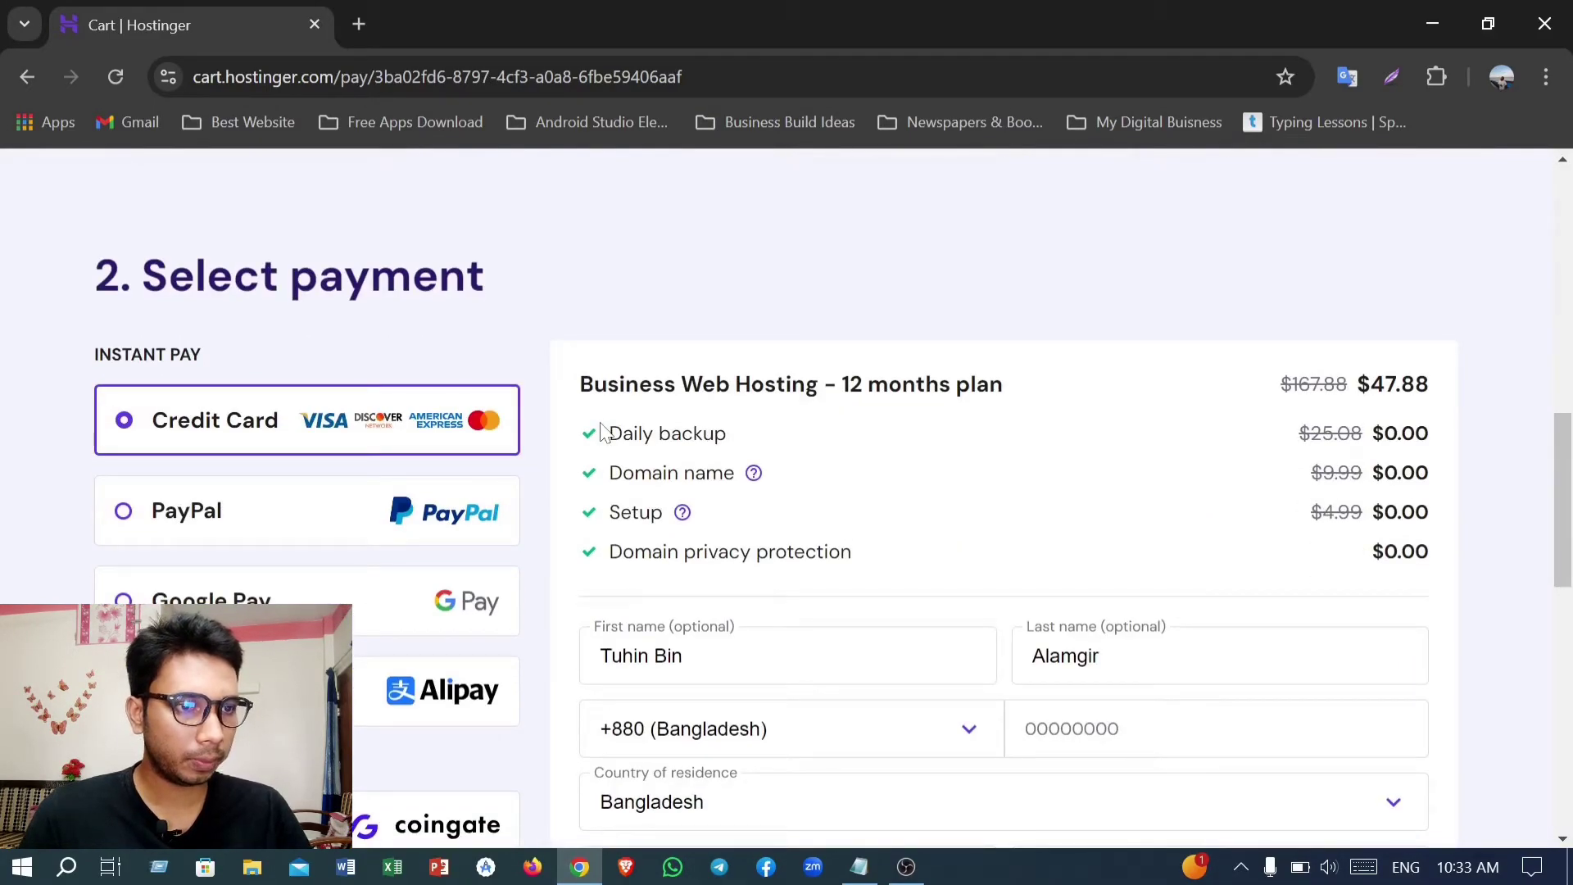
Step: Examine the available payment methods, the included items, the billing detail fields, and the discount and total of the 12-month order
scroll(623, 407, down, 1)
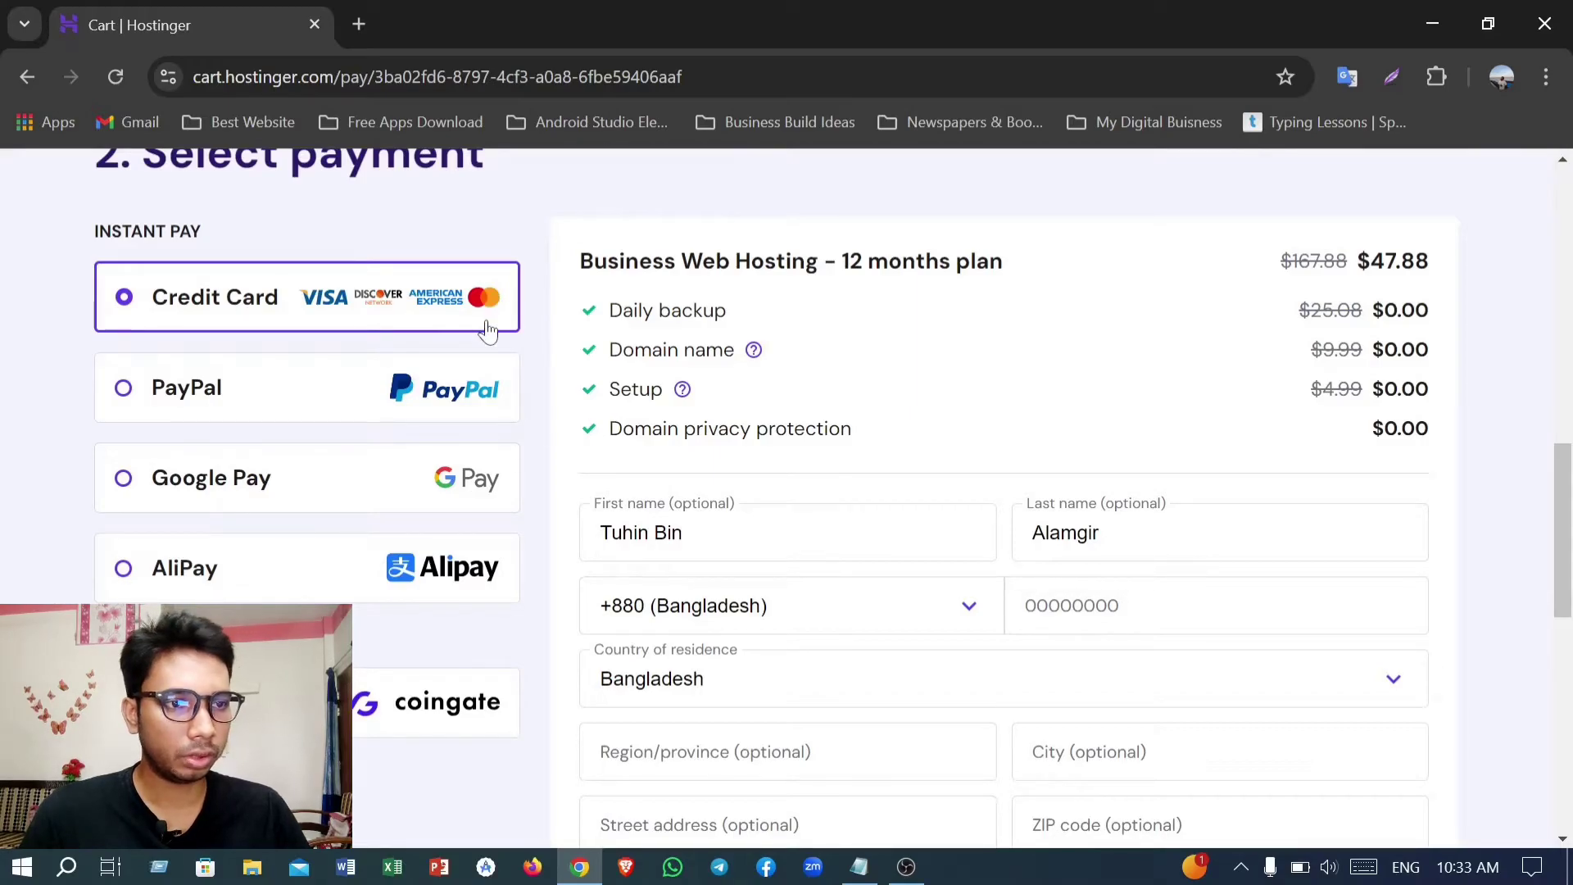
scroll(435, 352, up, 1)
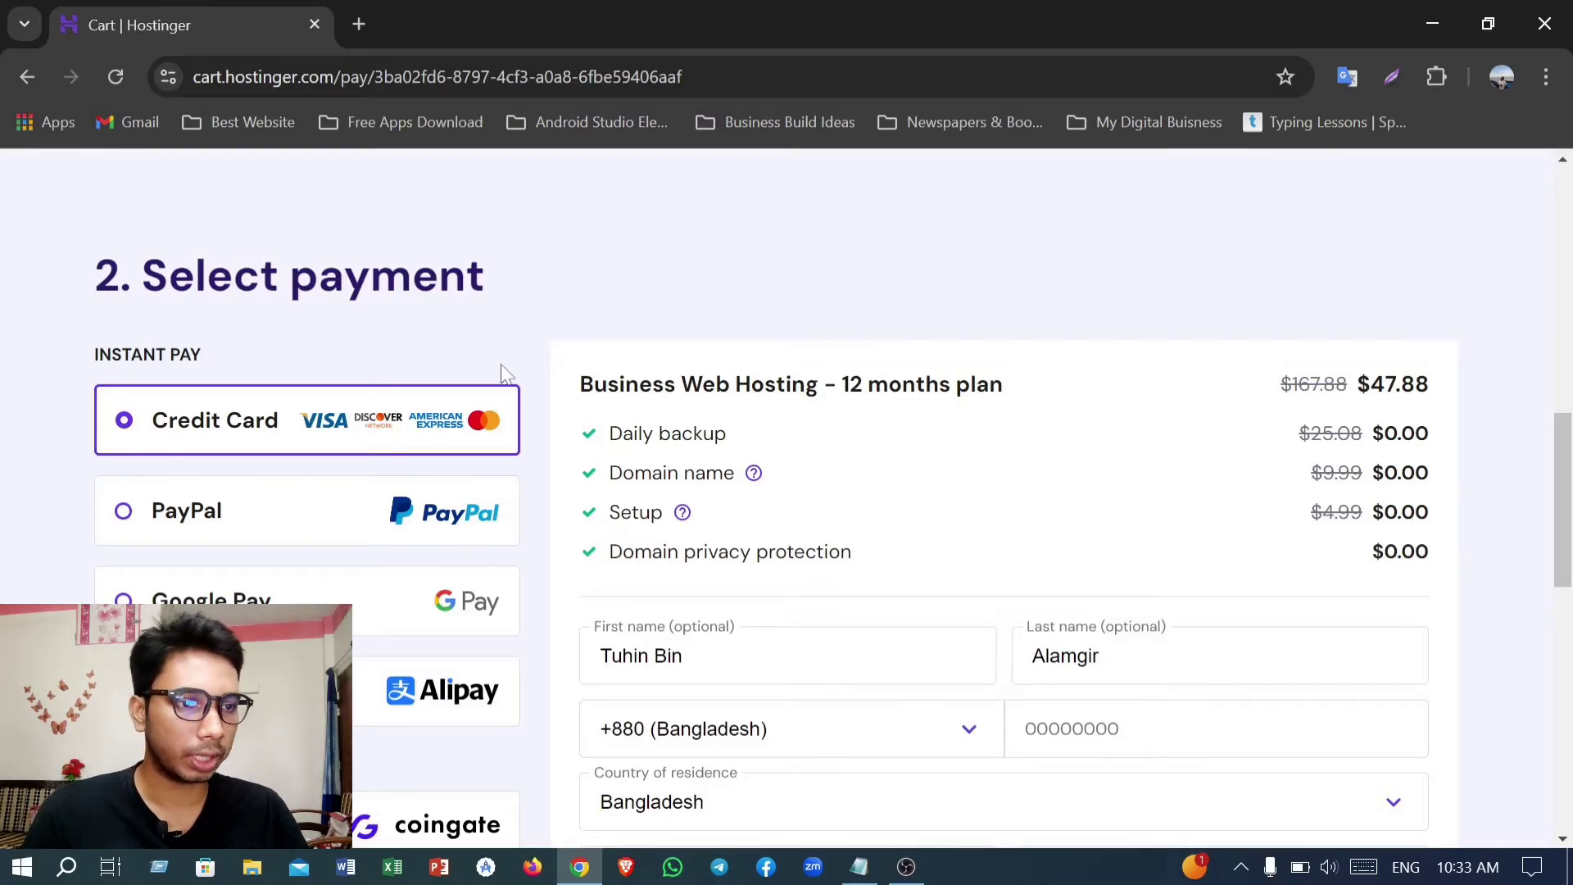
scroll(506, 373, down, 1)
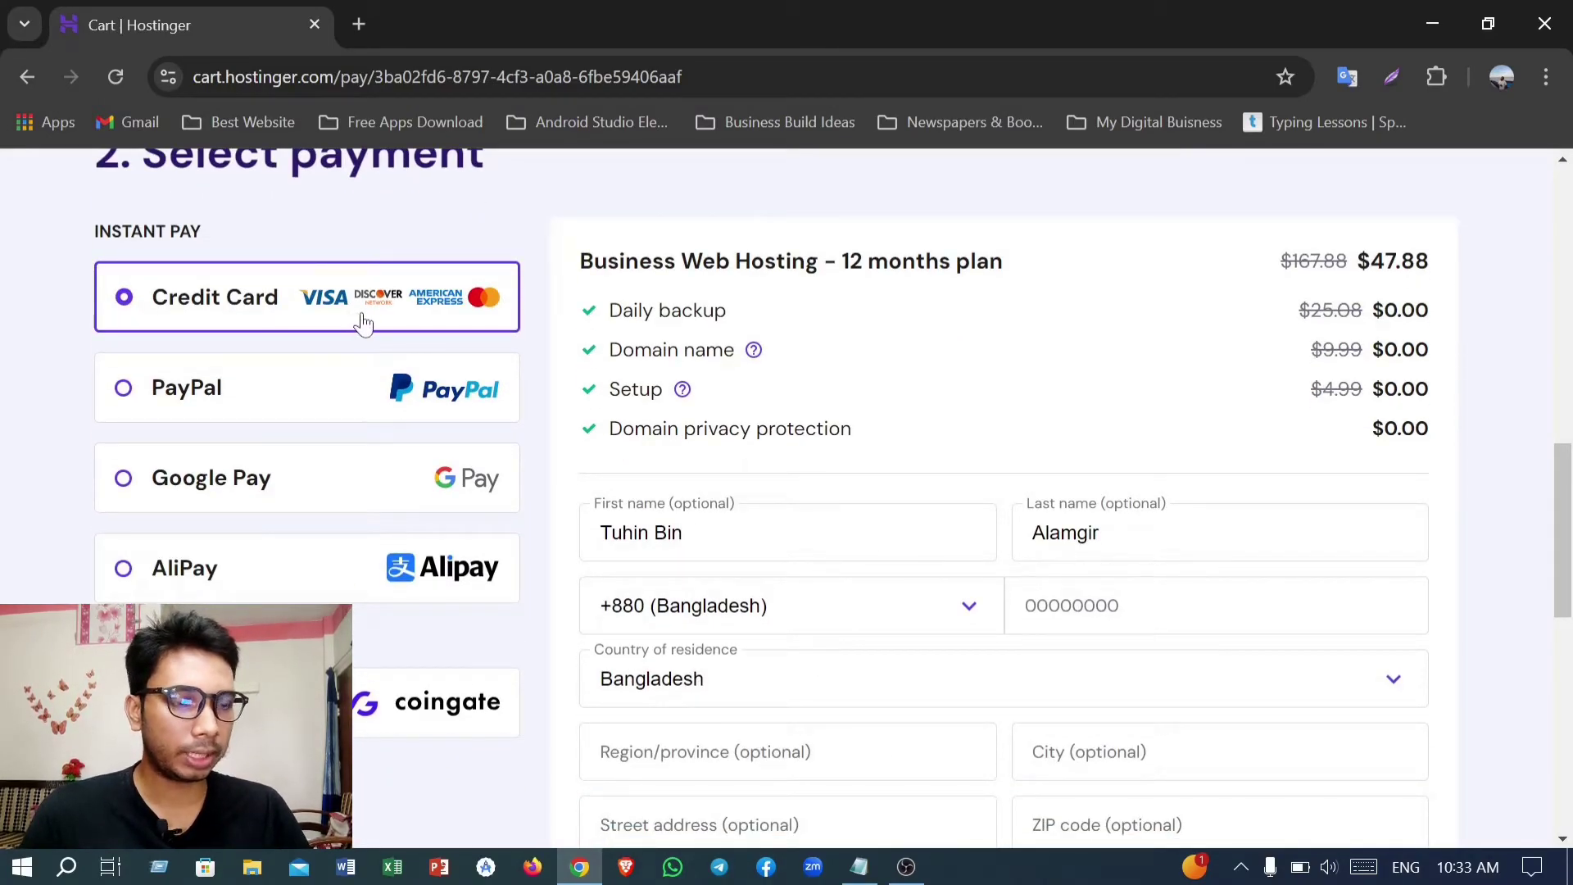
scroll(766, 408, down, 1)
scroll(766, 407, up, 2)
scroll(778, 410, down, 1)
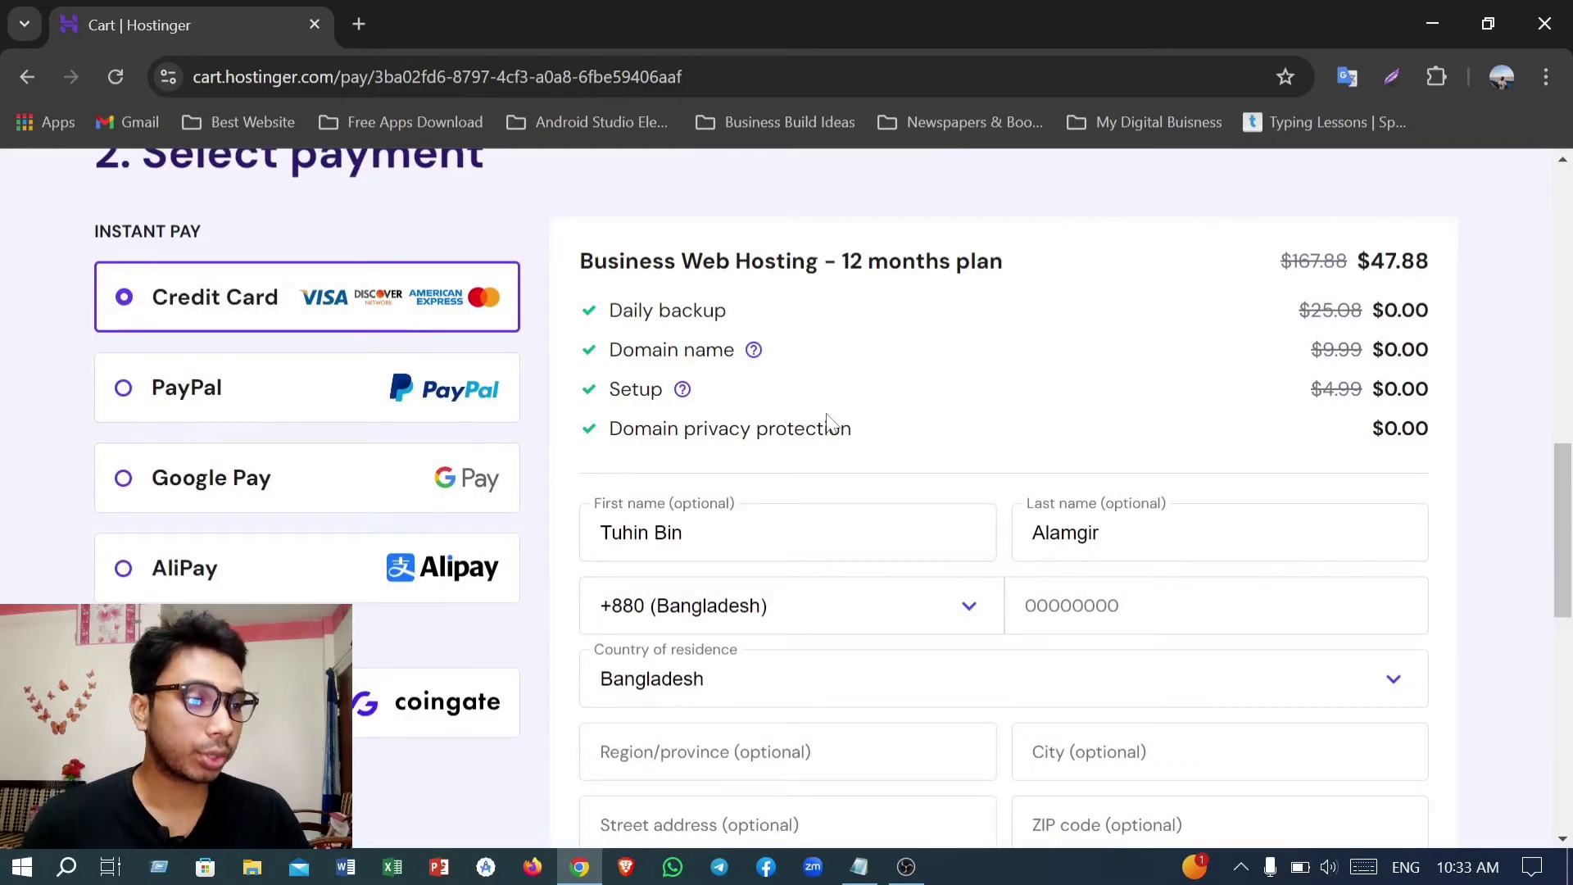
scroll(820, 422, down, 3)
scroll(755, 449, down, 1)
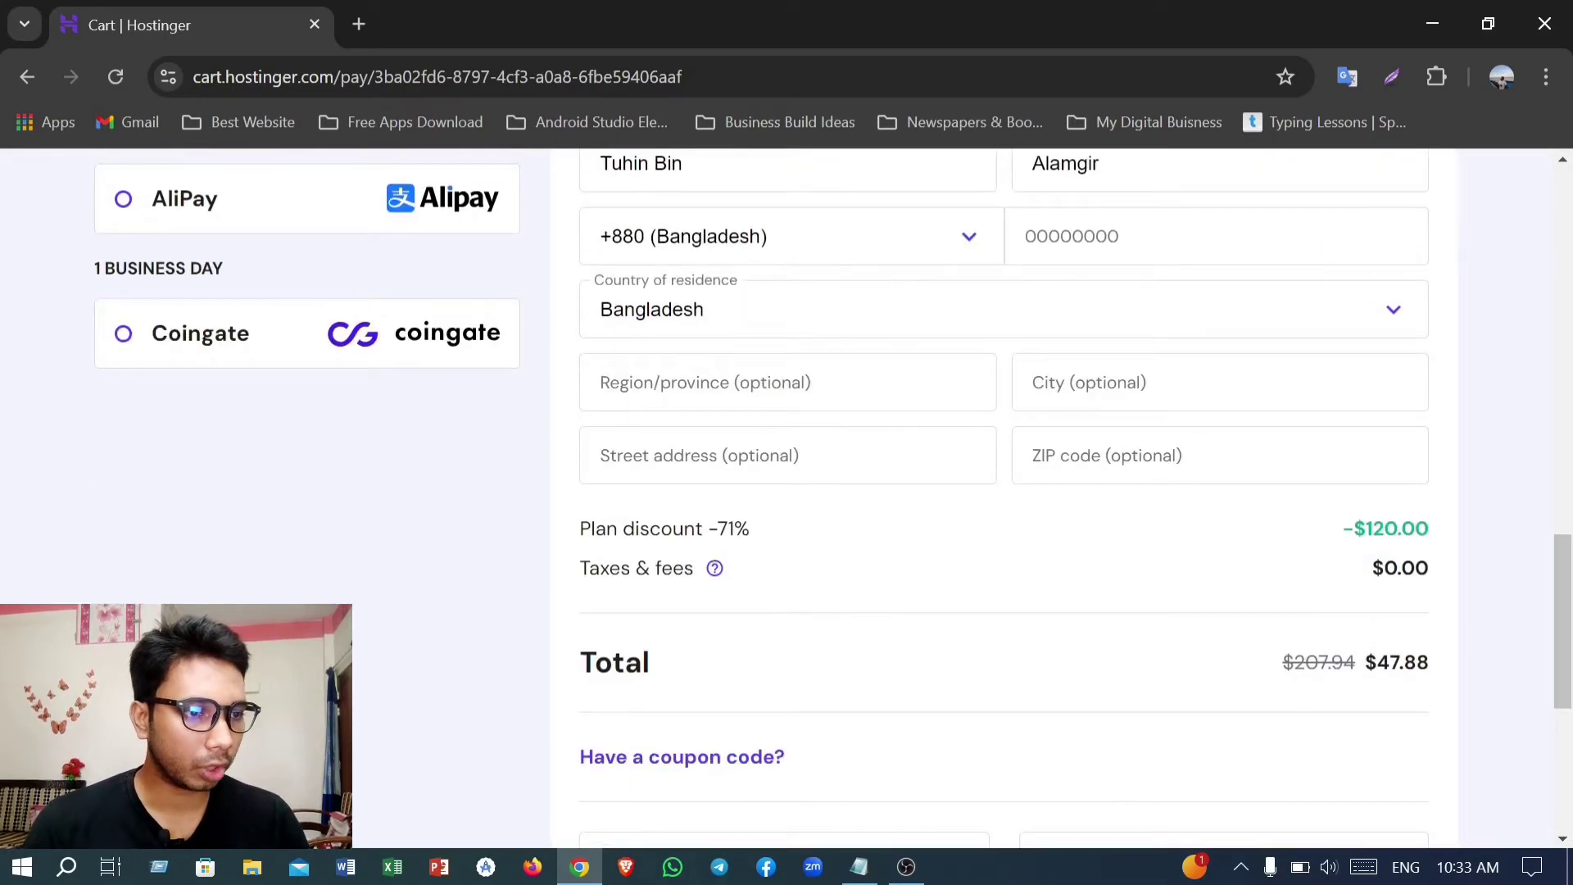
scroll(755, 449, down, 3)
scroll(756, 449, up, 10)
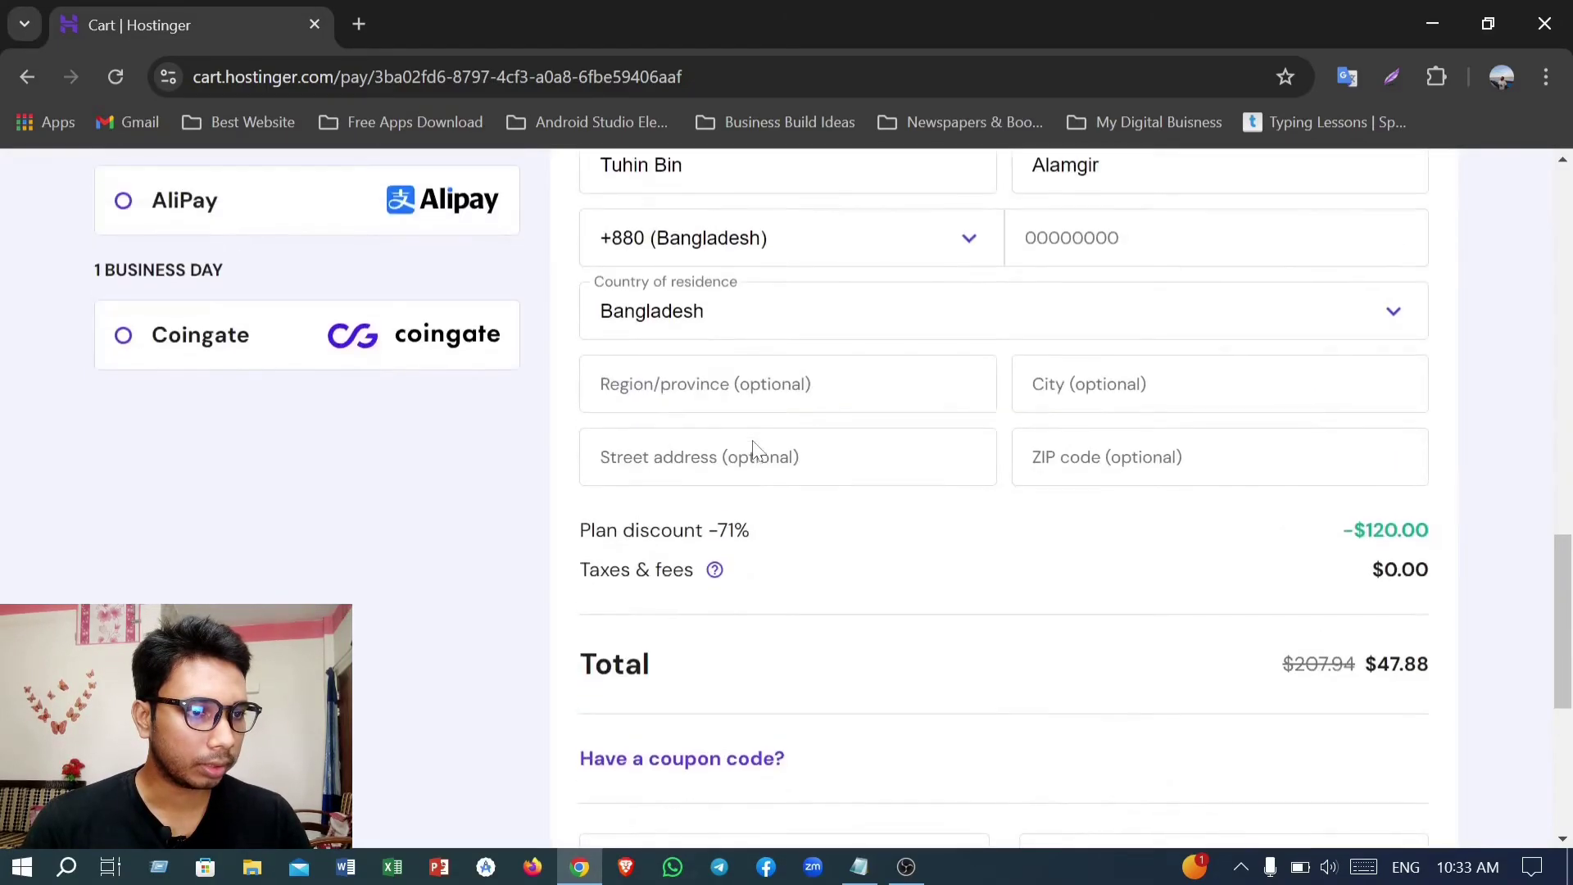
scroll(754, 445, down, 2)
scroll(808, 425, down, 1)
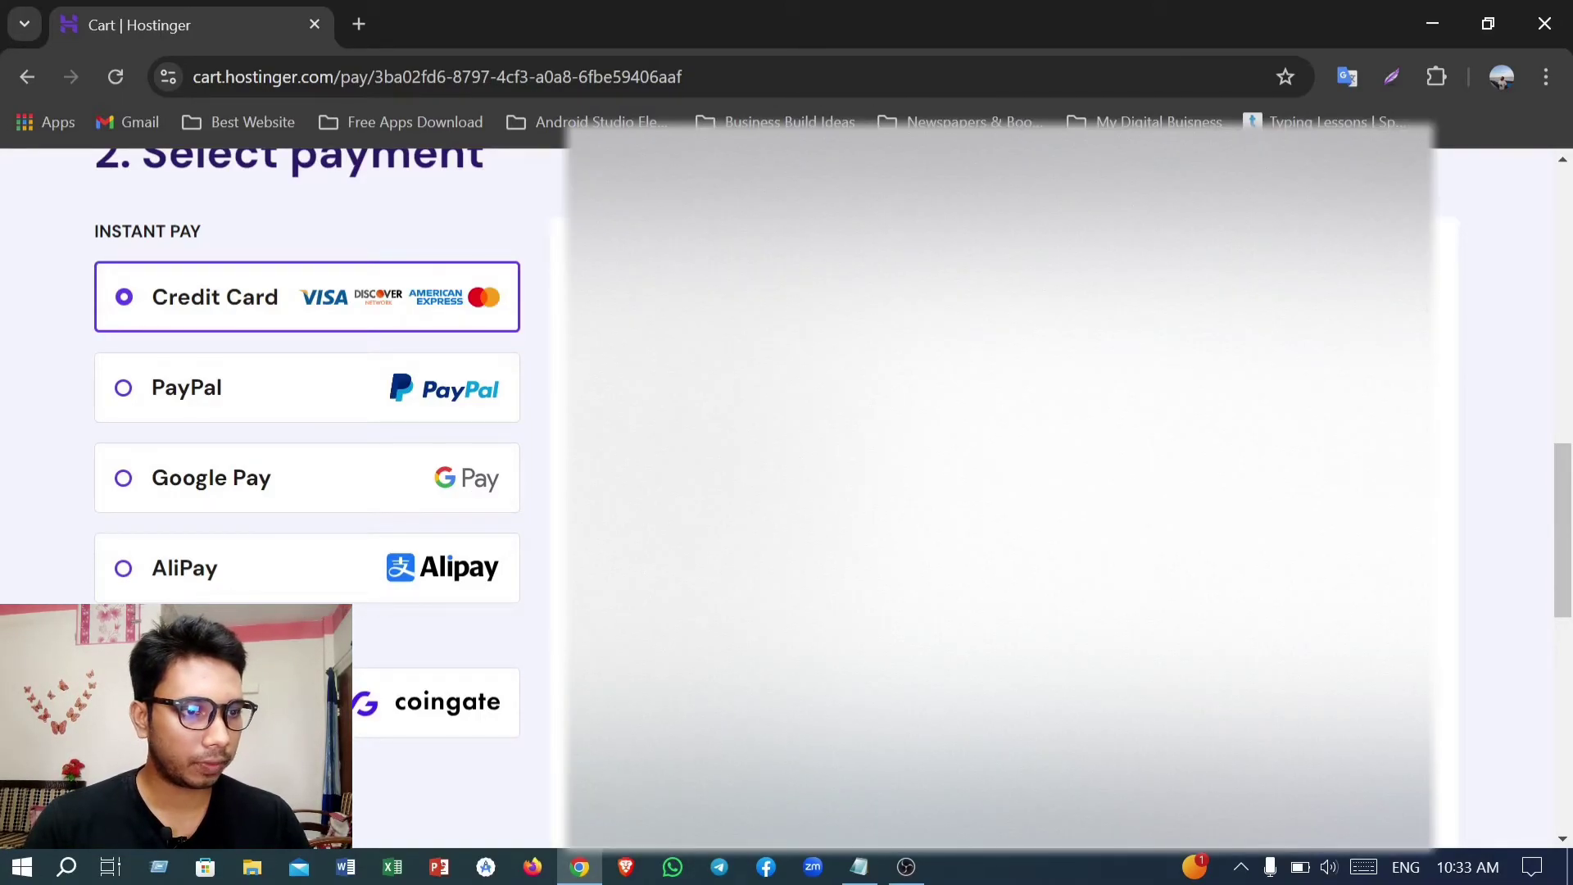
Step: Review the credit card payment form from the billing details down to its end and back to the payment methods
scroll(307, 492, down, 3)
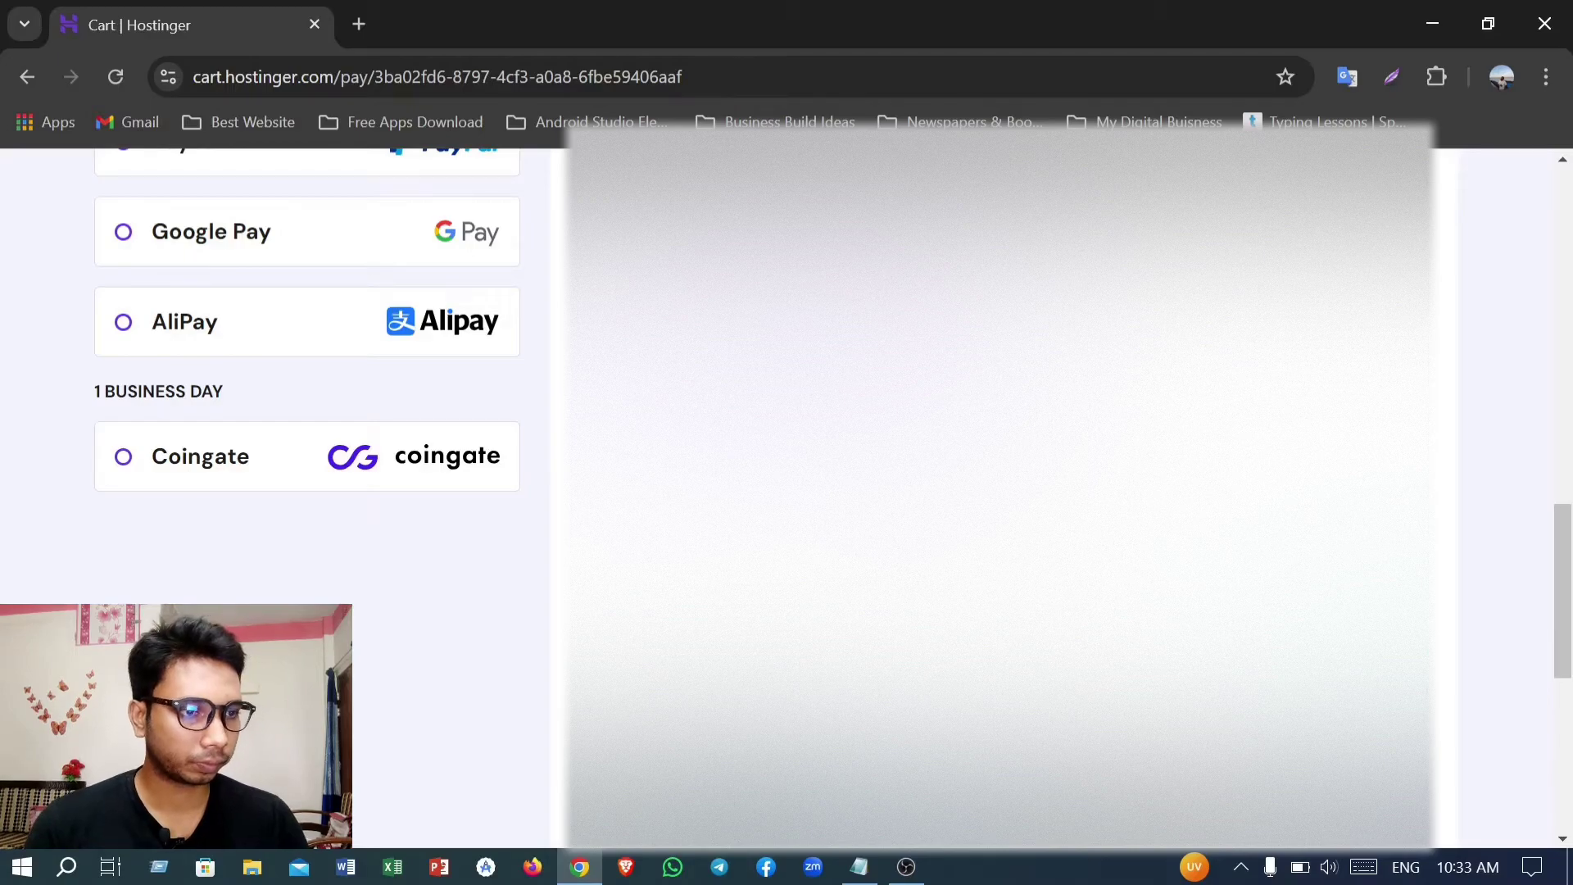
scroll(307, 369, down, 4)
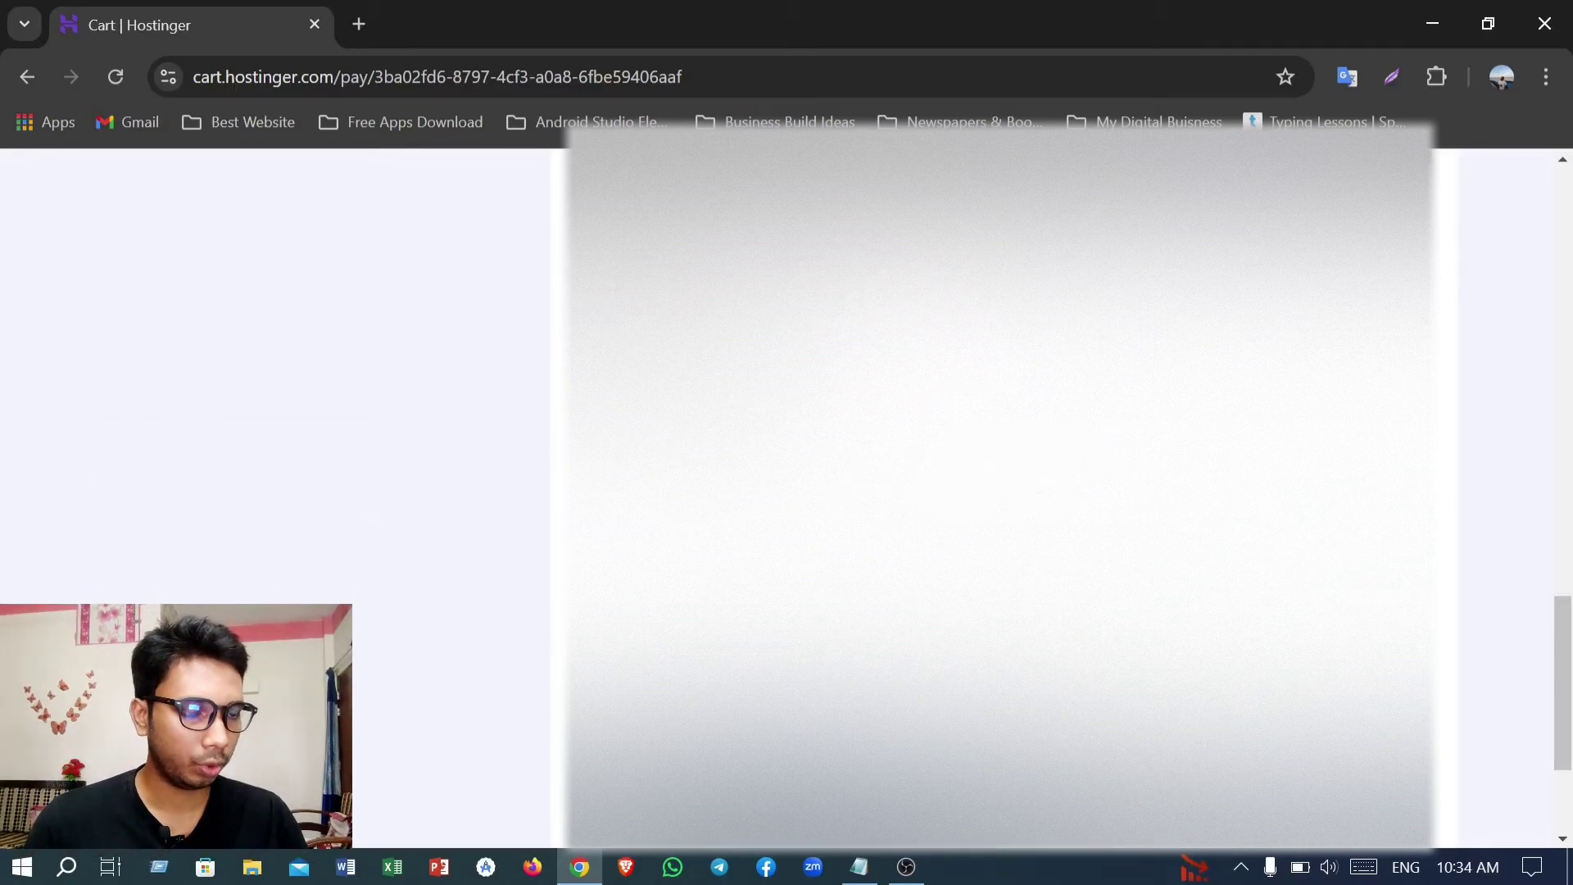
scroll(787, 492, down, 2)
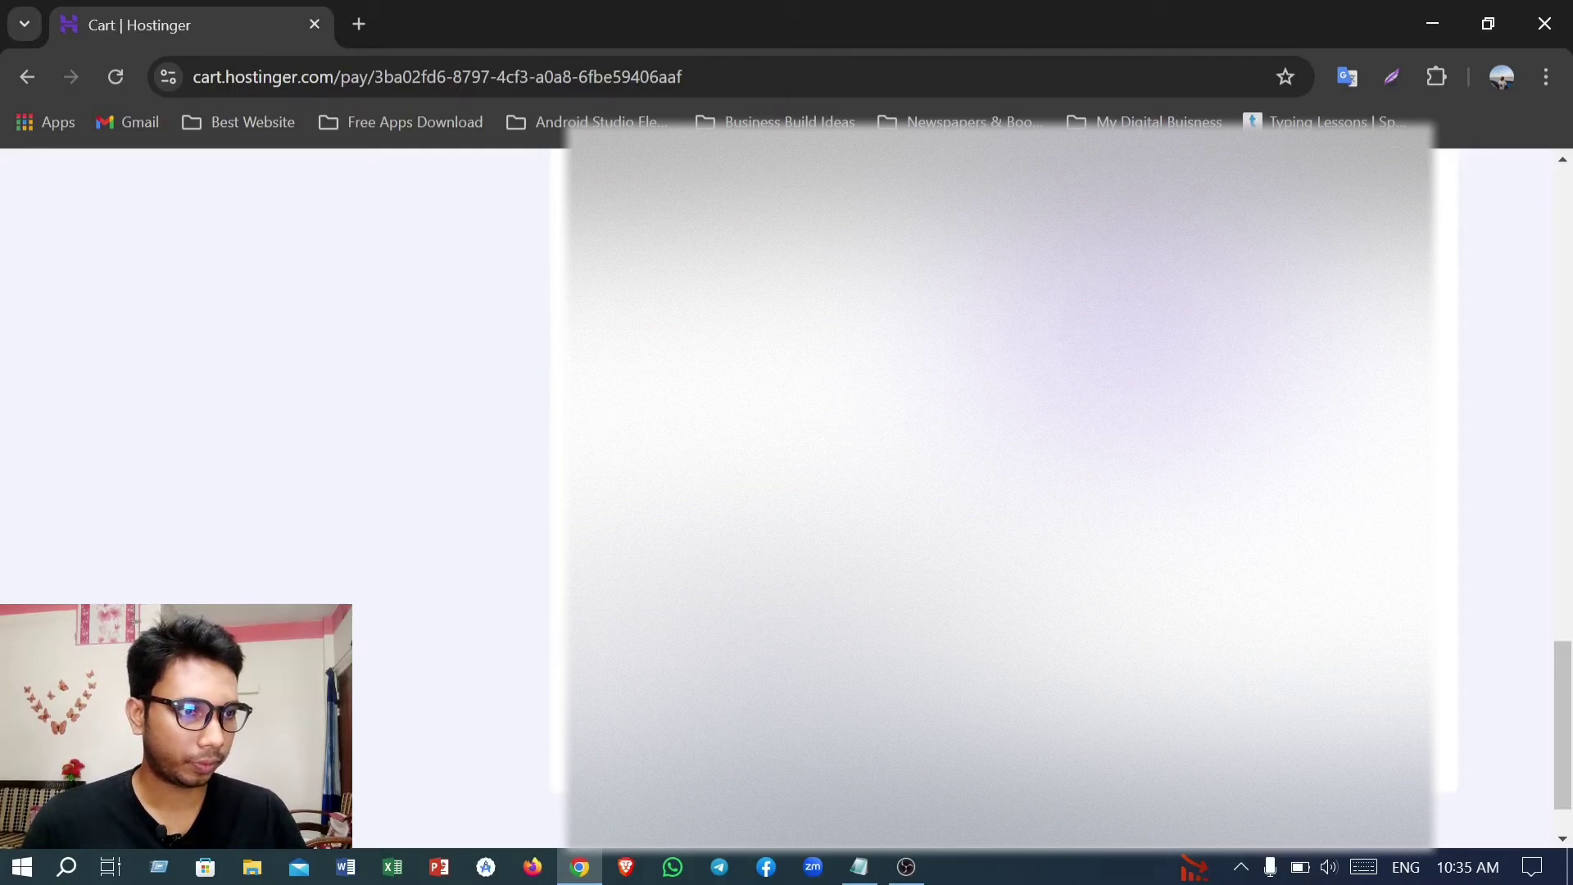
scroll(320, 410, up, 5)
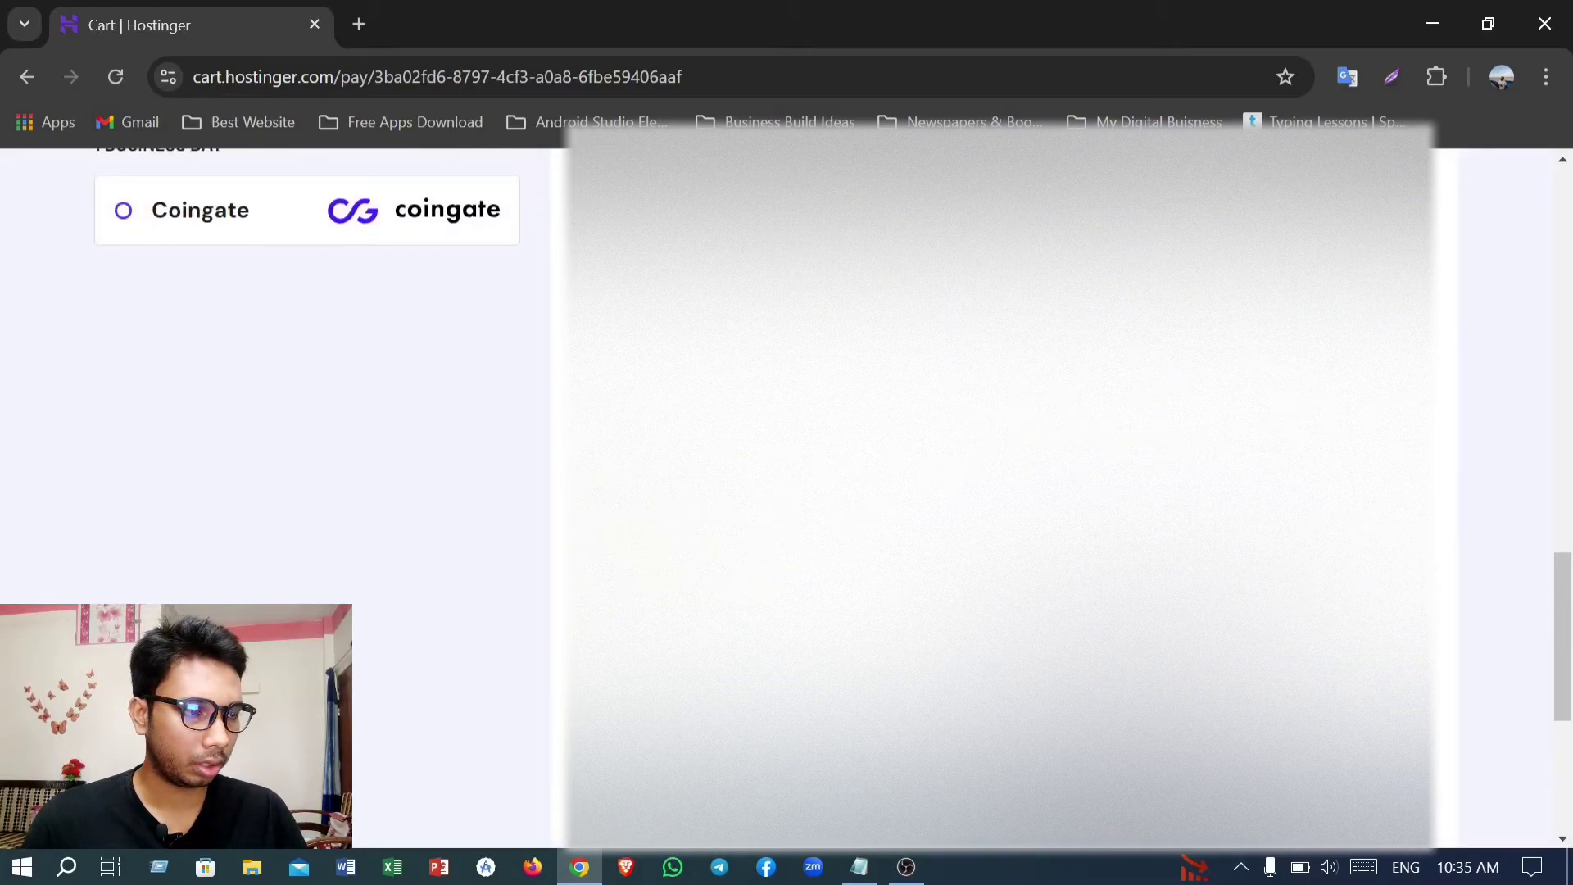
scroll(320, 410, down, 5)
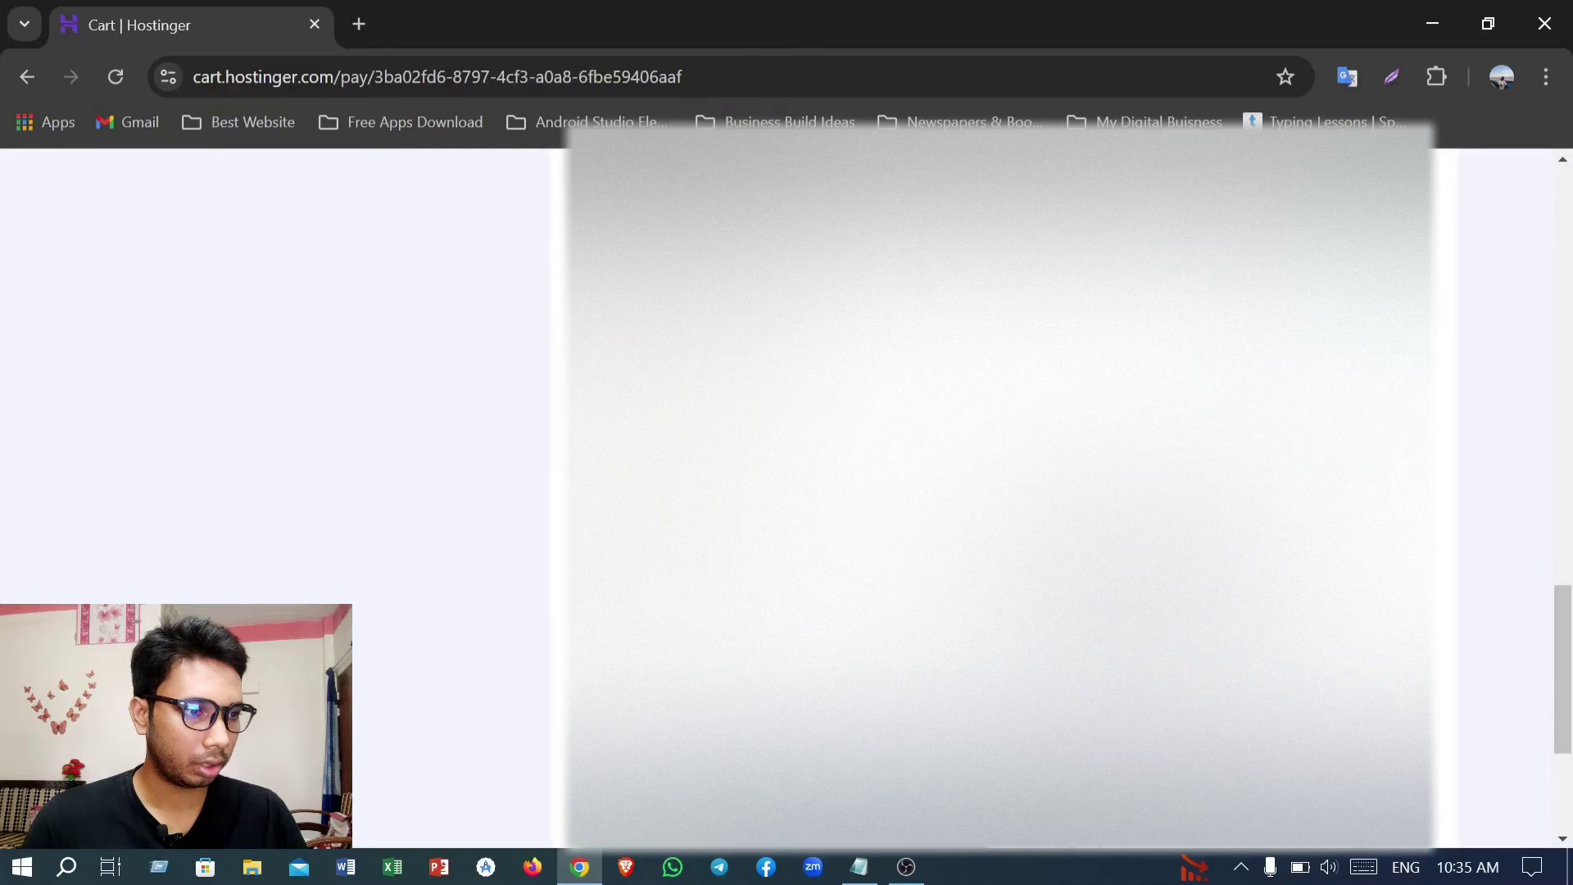
scroll(319, 409, up, 2)
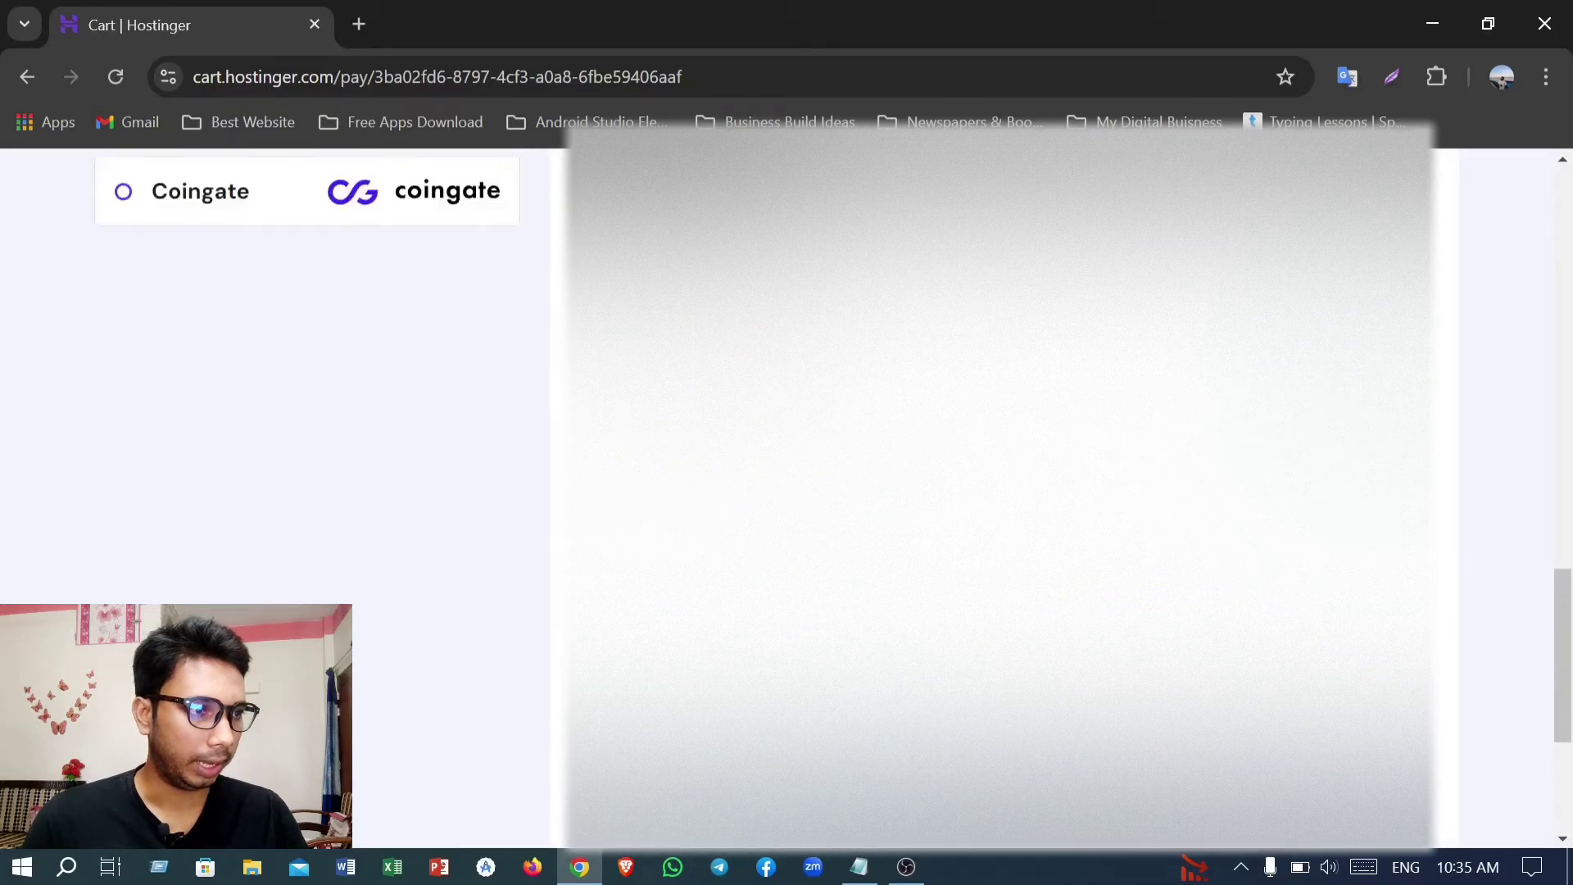
scroll(319, 410, down, 3)
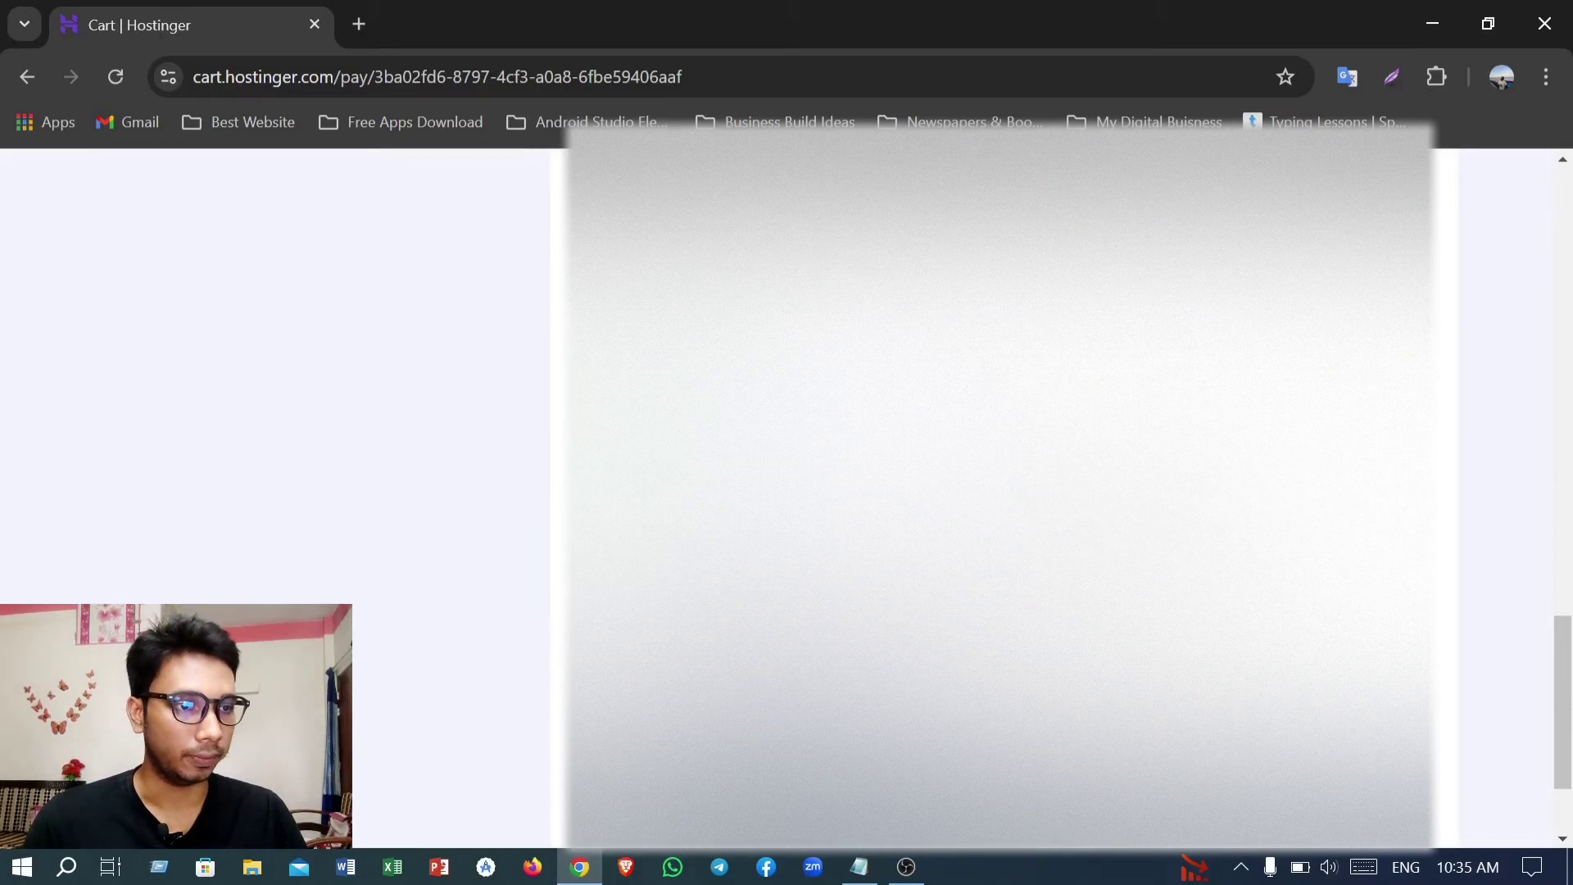
scroll(320, 410, up, 1)
scroll(786, 492, down, 1)
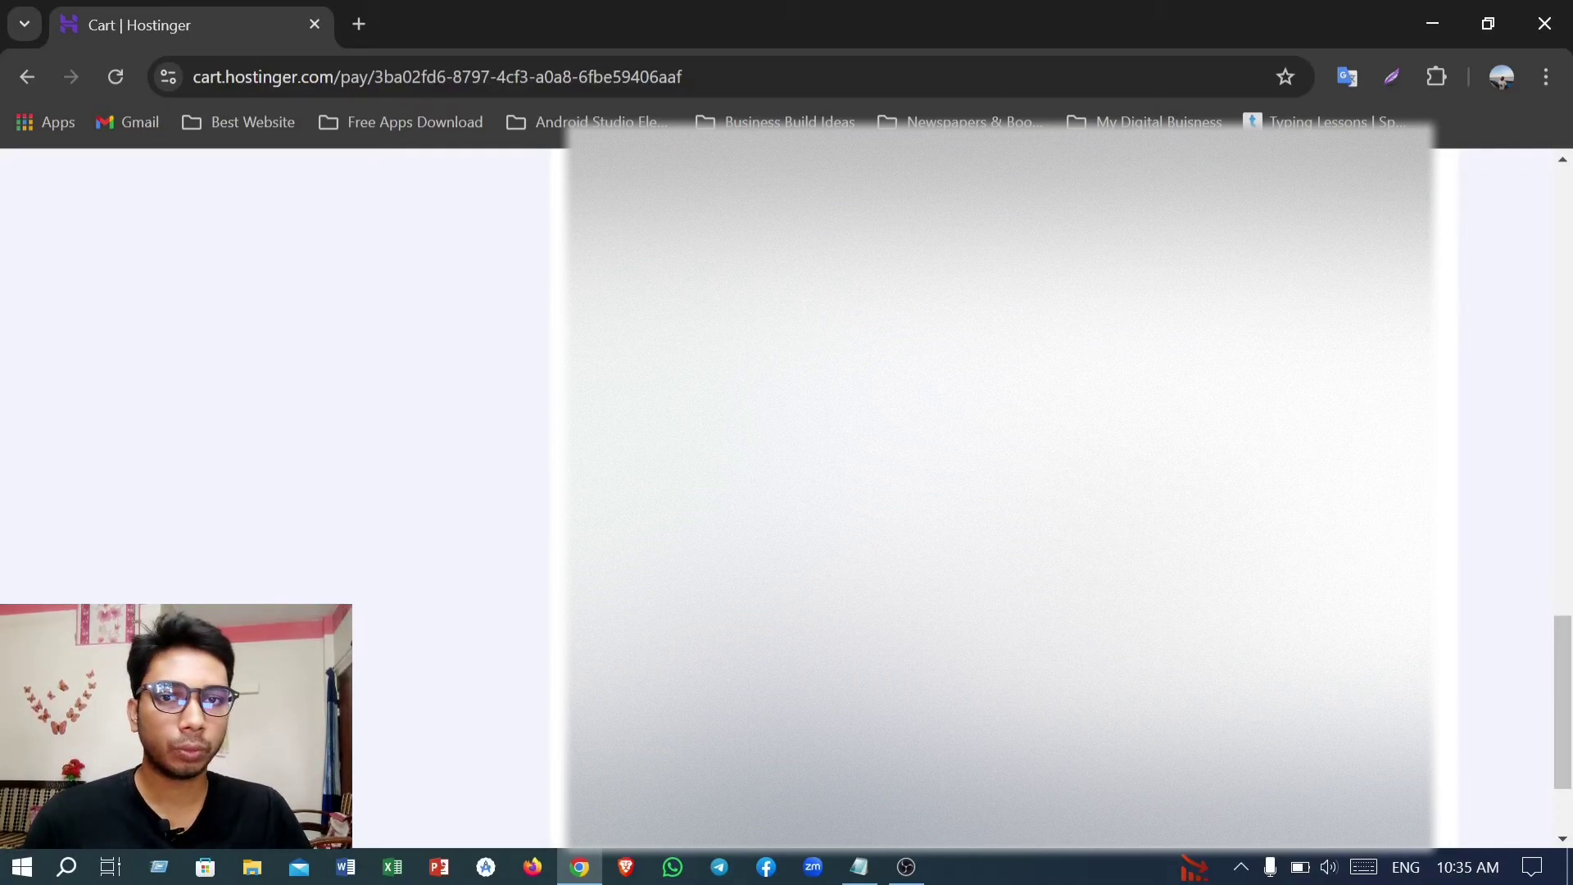
scroll(307, 492, up, 10)
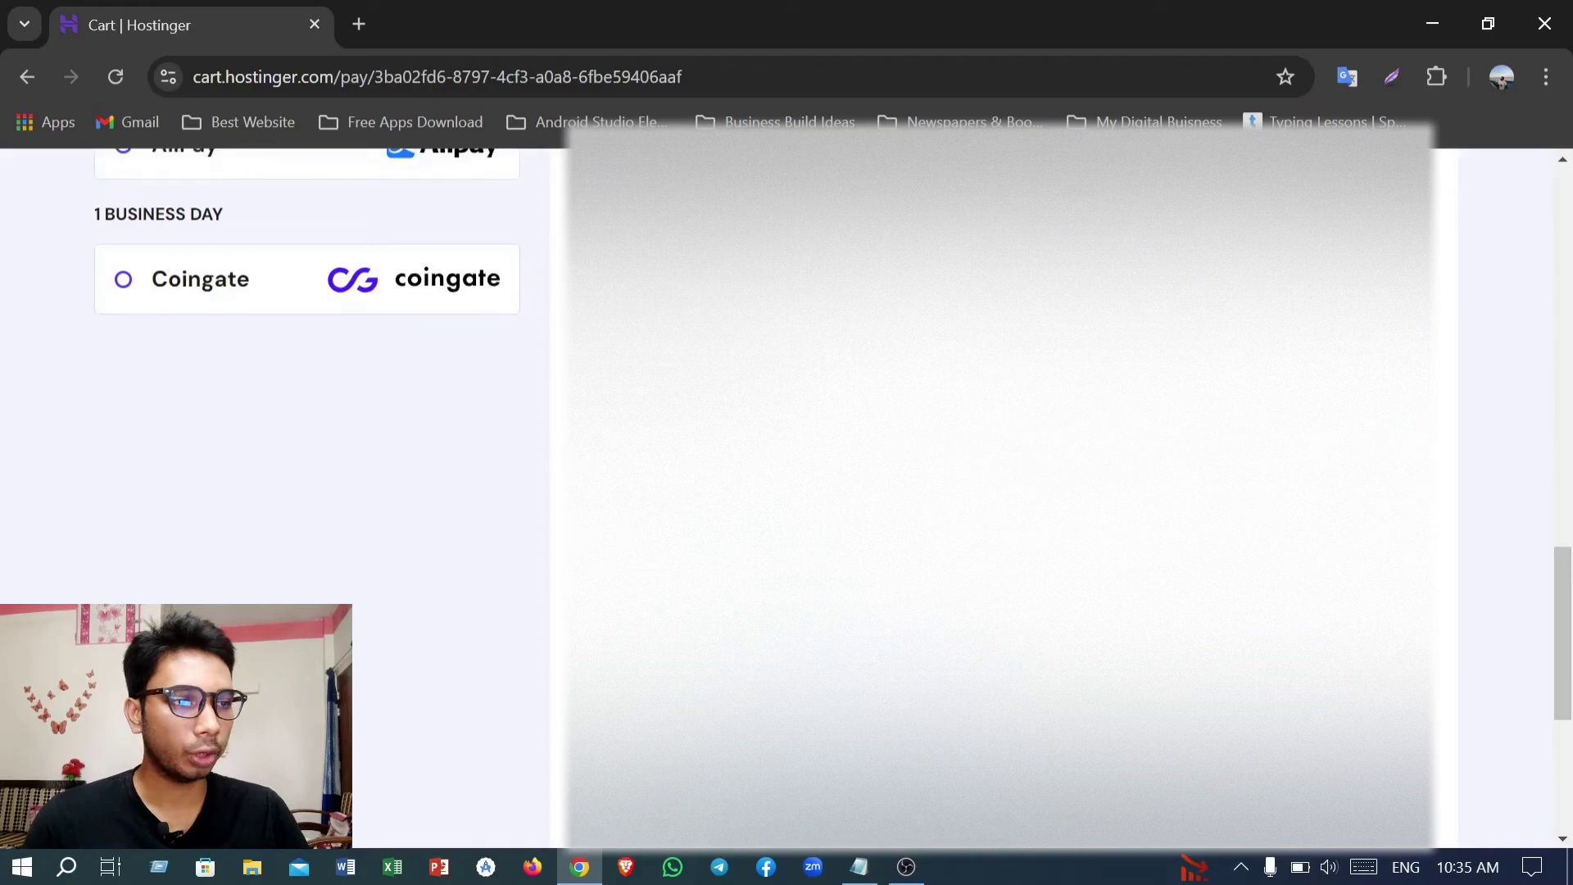
scroll(307, 492, down, 8)
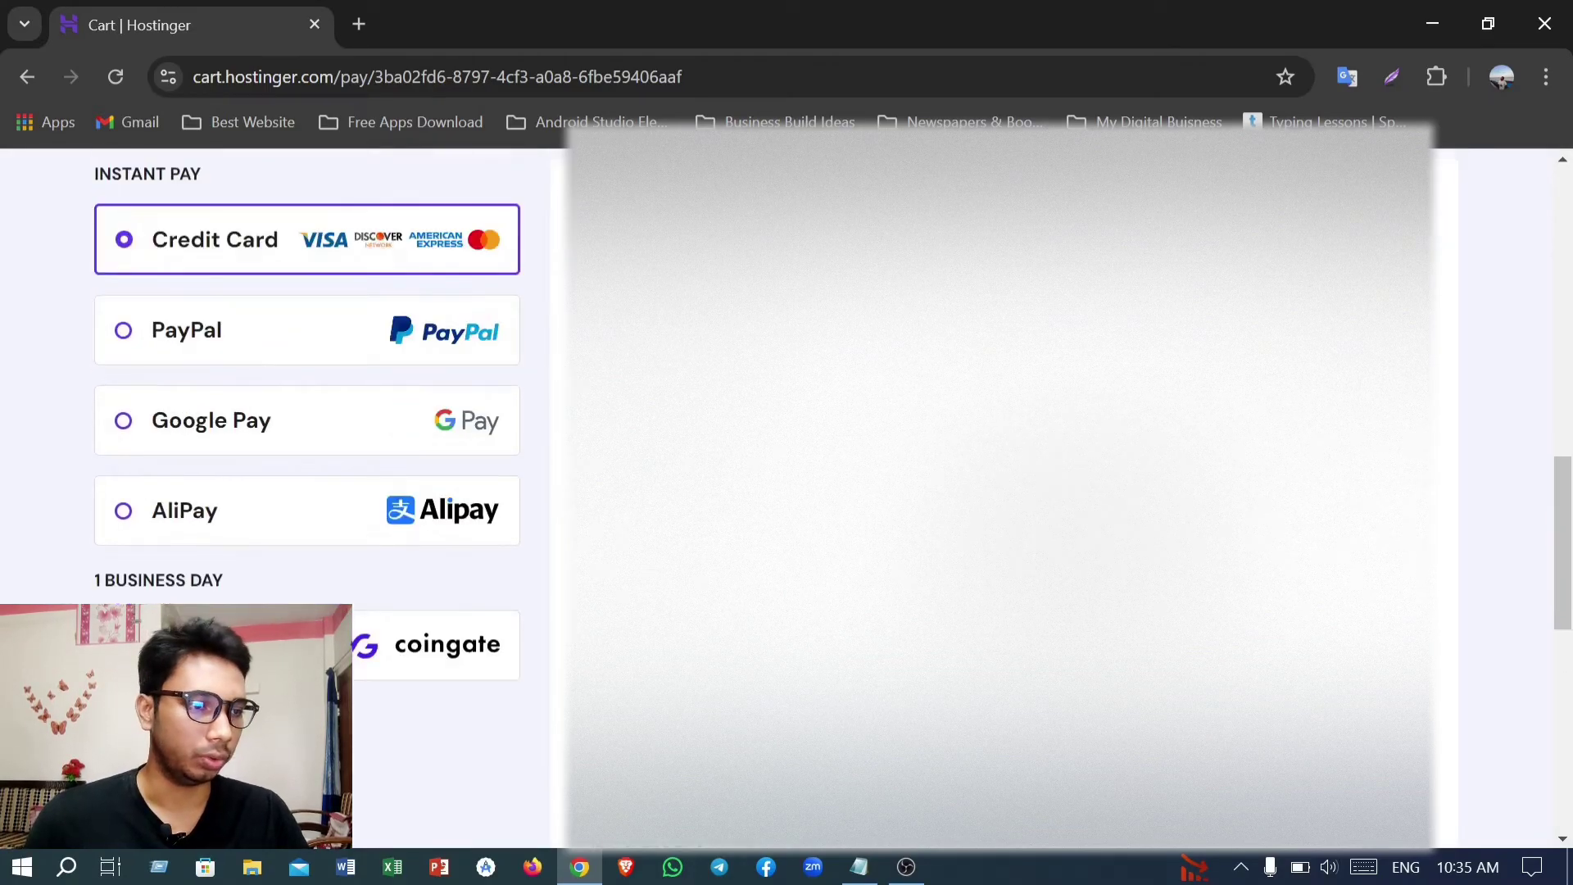
Step: Start the pending Business Web Hosting setup and specify that the website is for myself or my business
scroll(307, 492, down, 3)
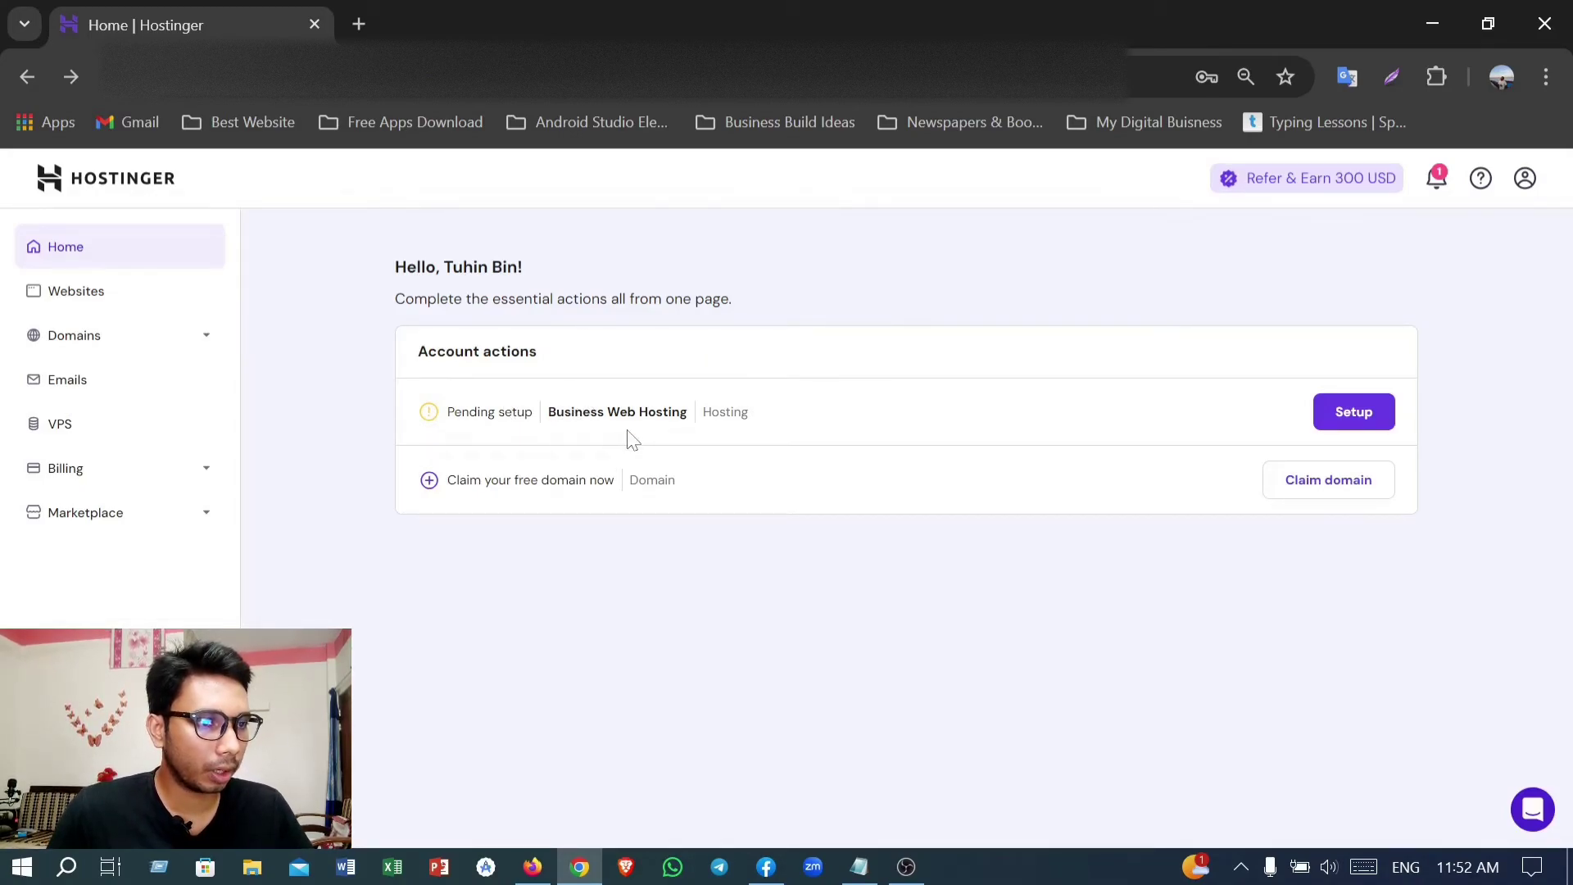
click(1357, 419)
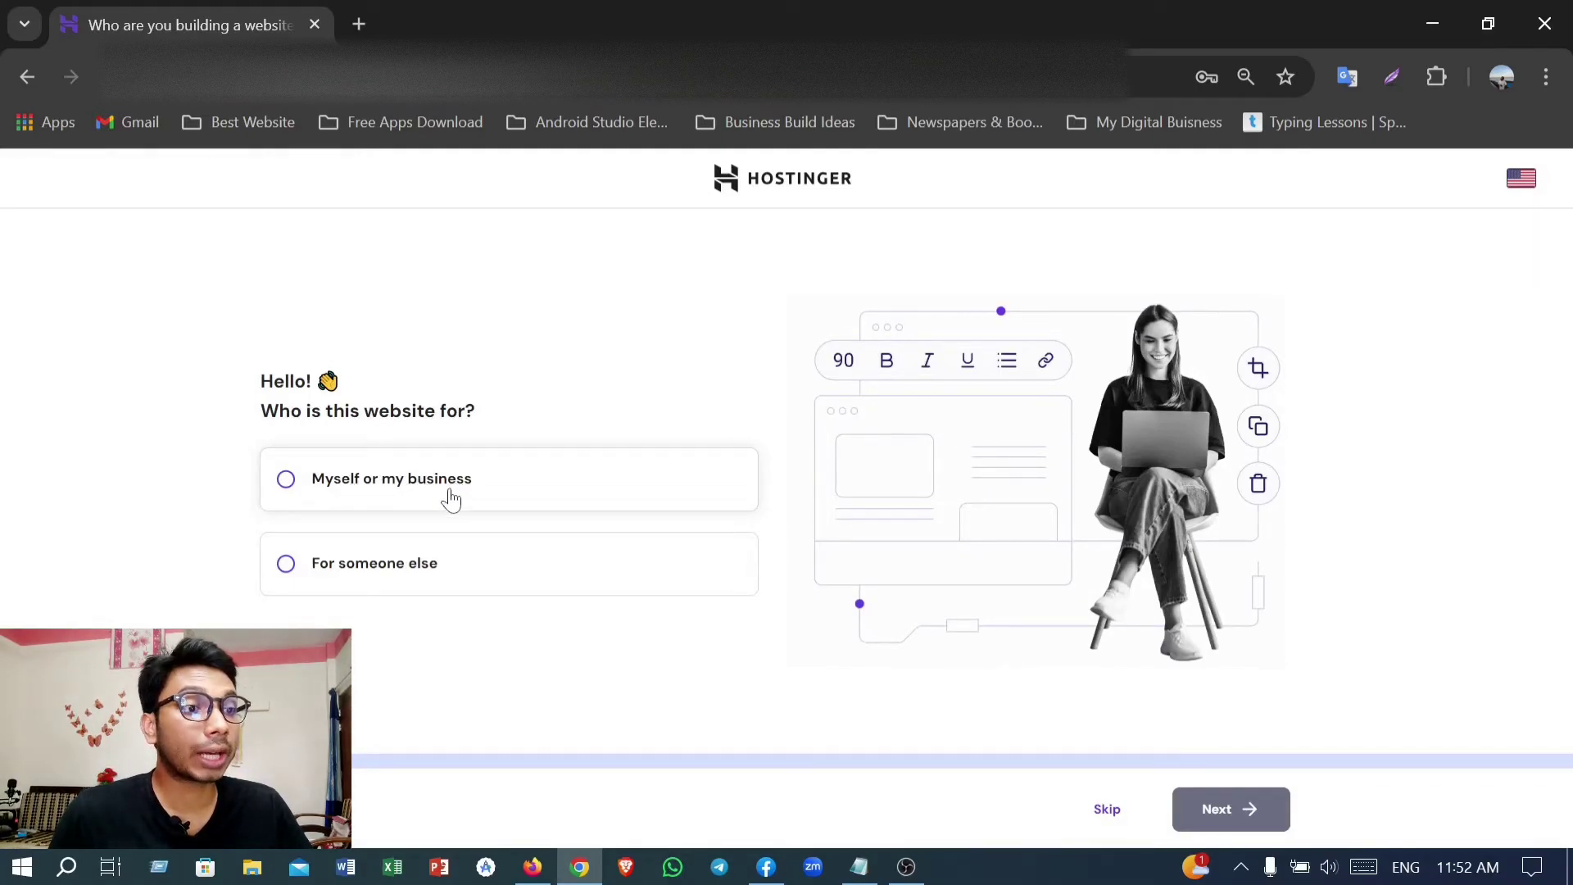
click(286, 484)
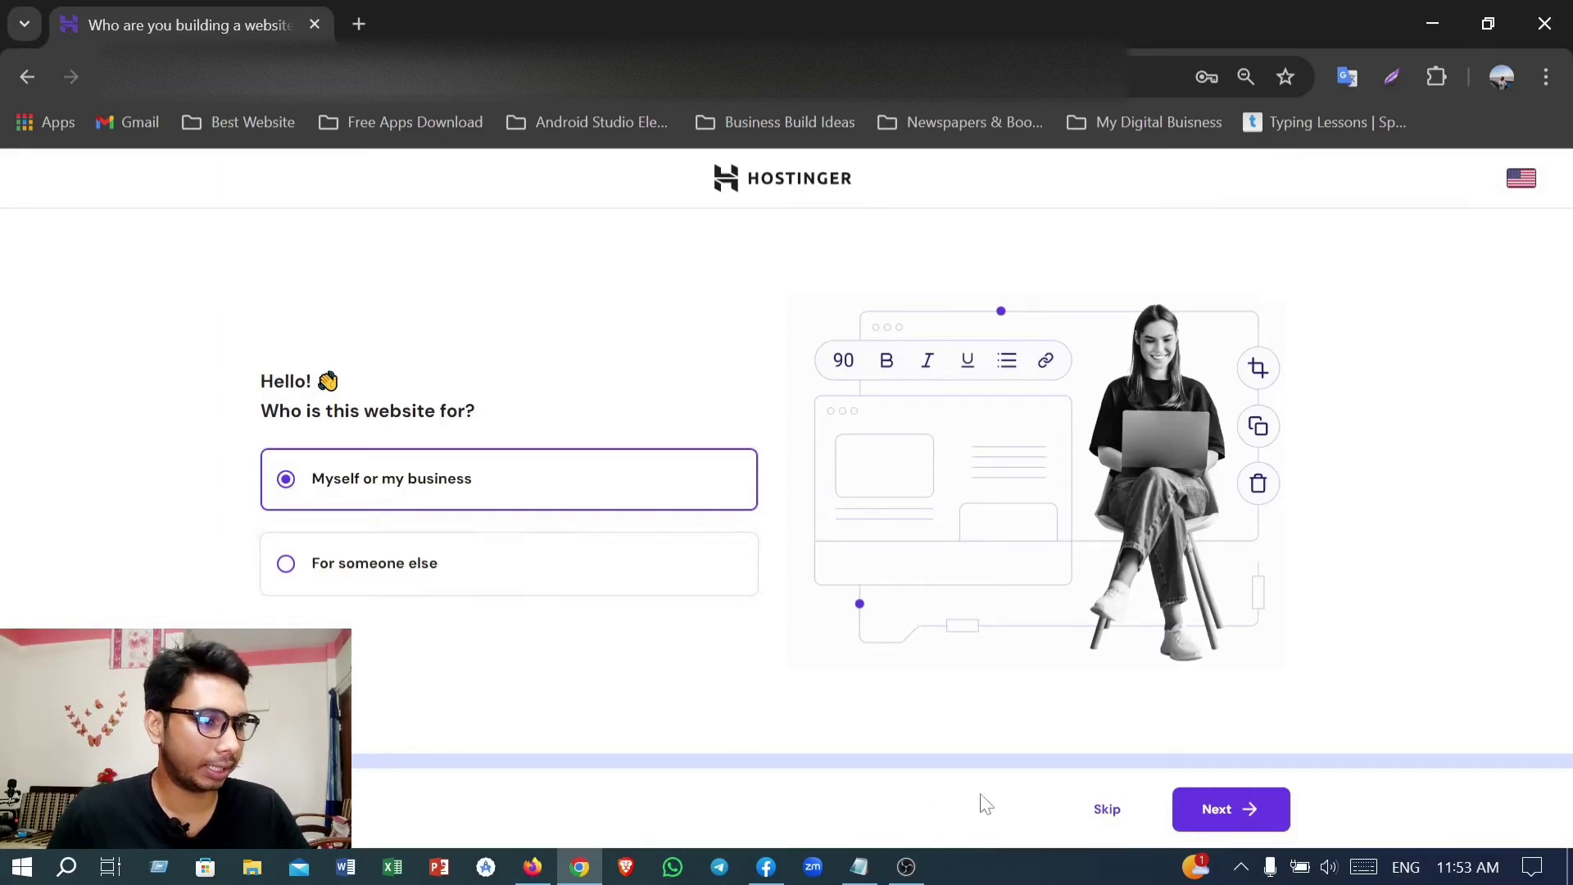
click(1236, 808)
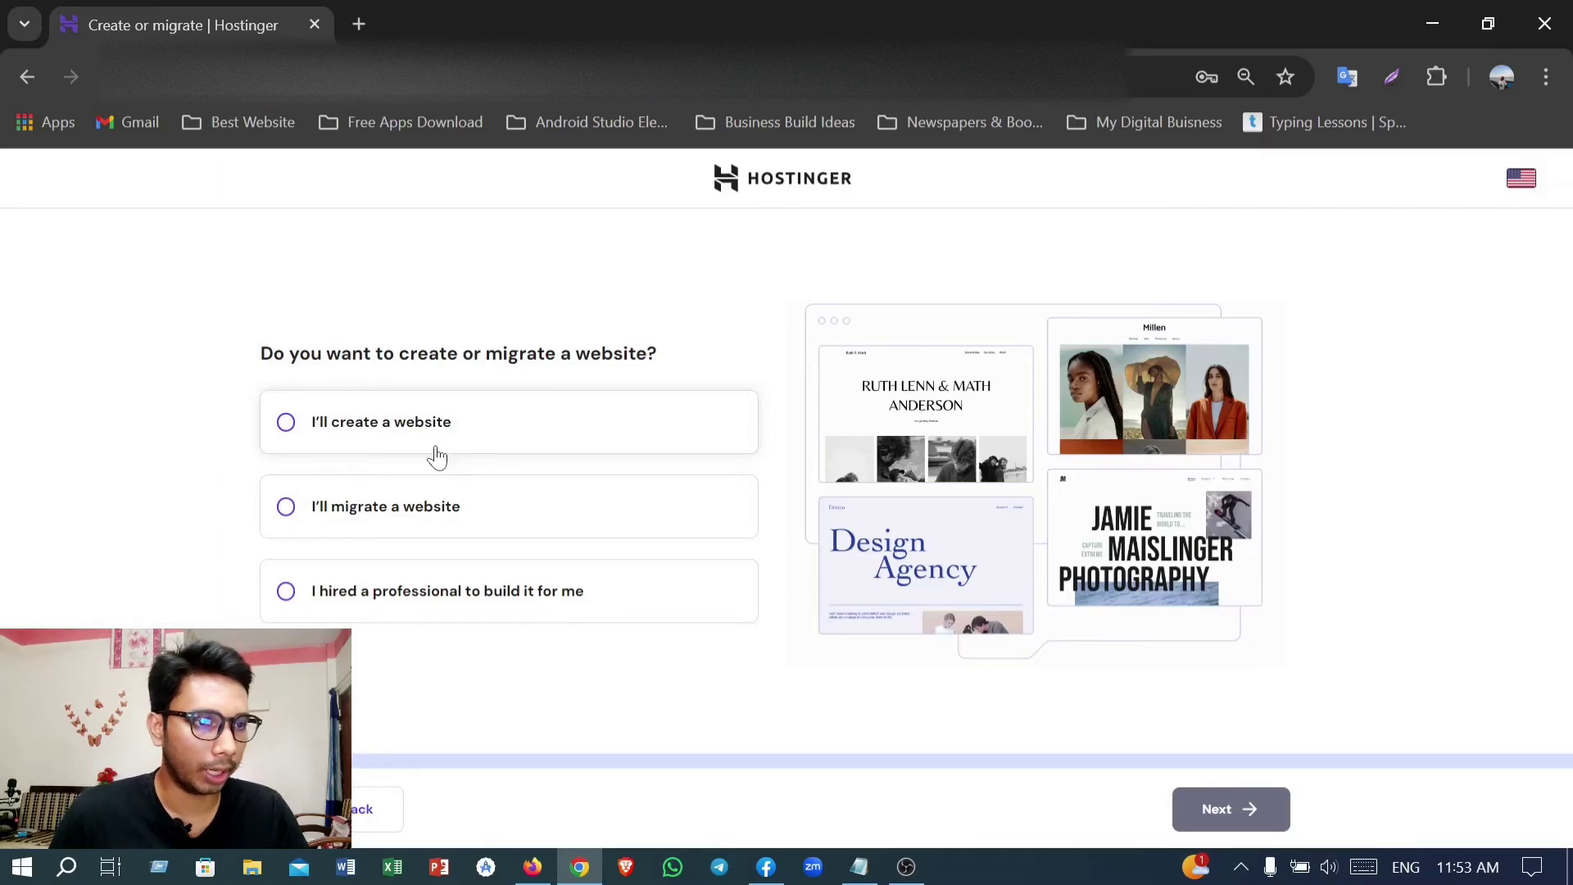
Step: Choose to create a new website and build it with WordPress
click(287, 423)
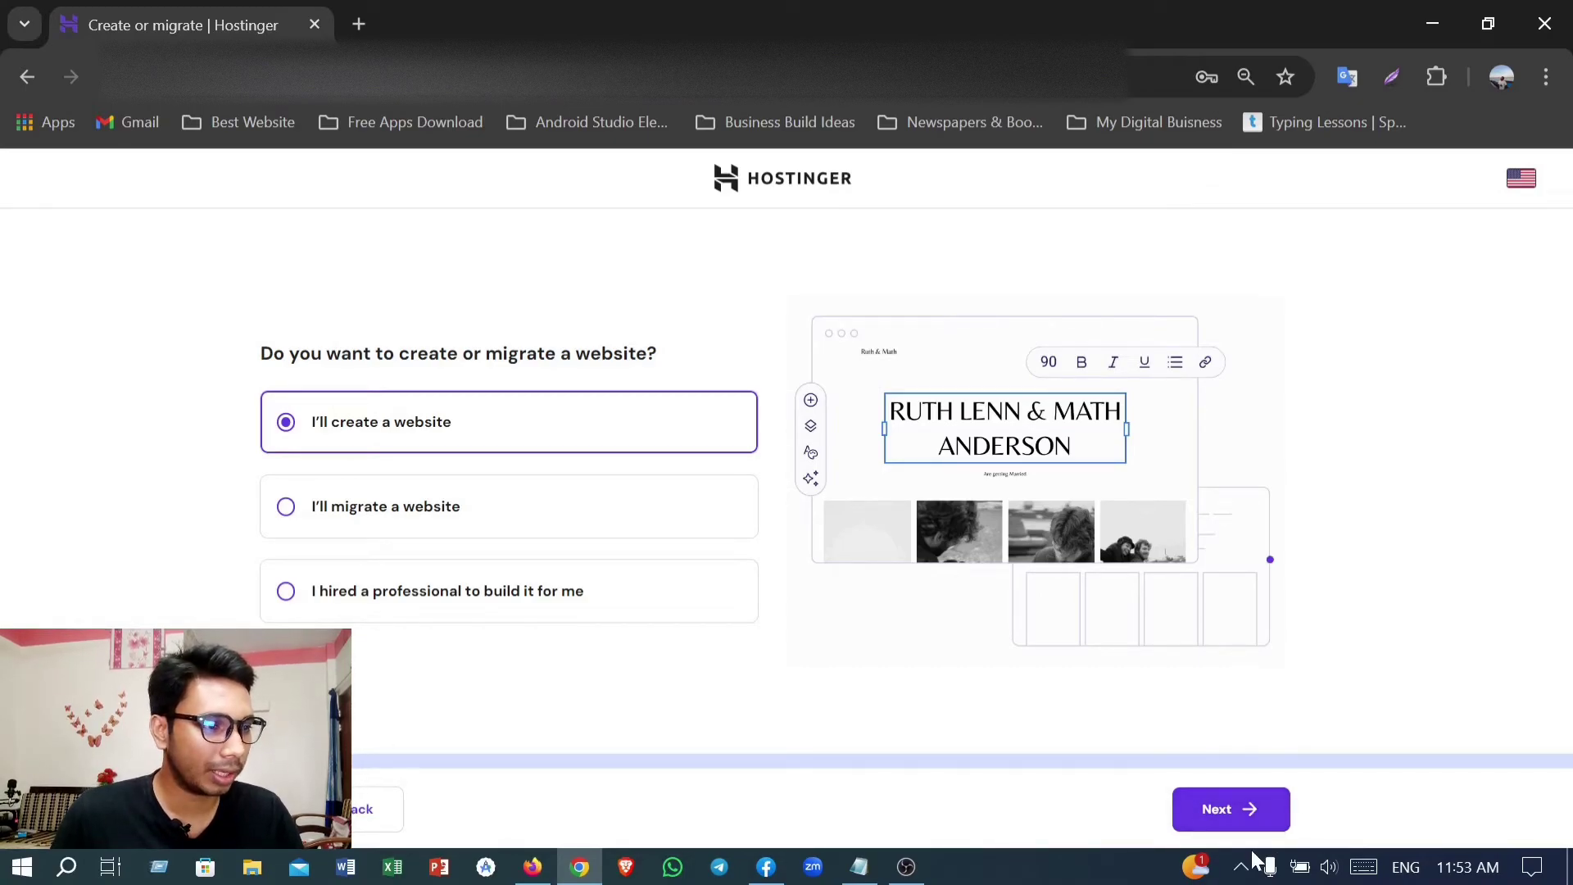
click(1239, 826)
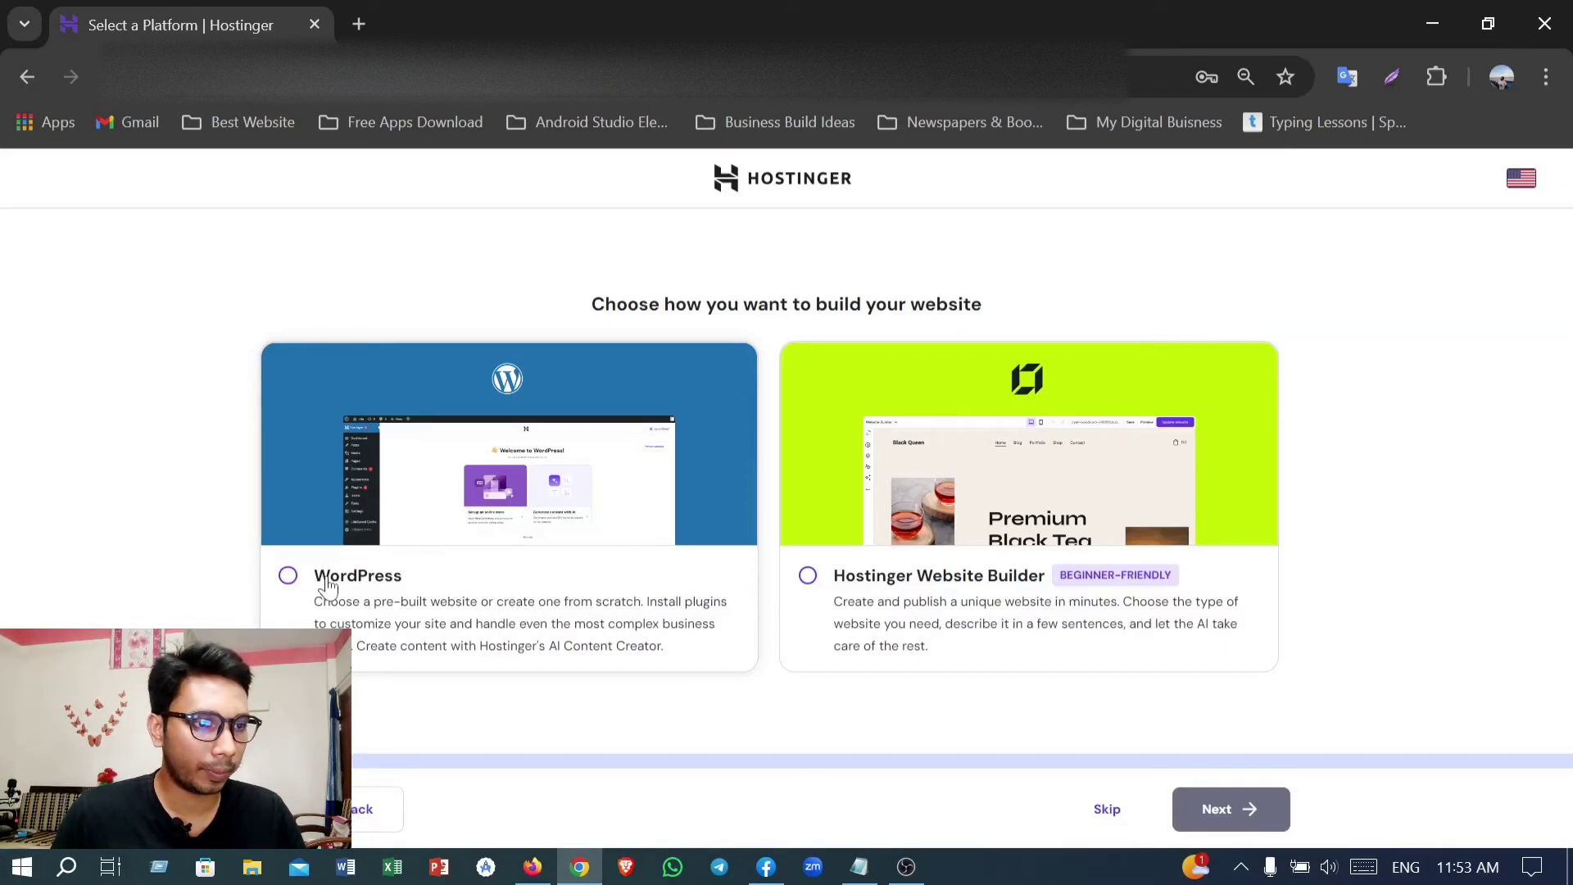
click(289, 577)
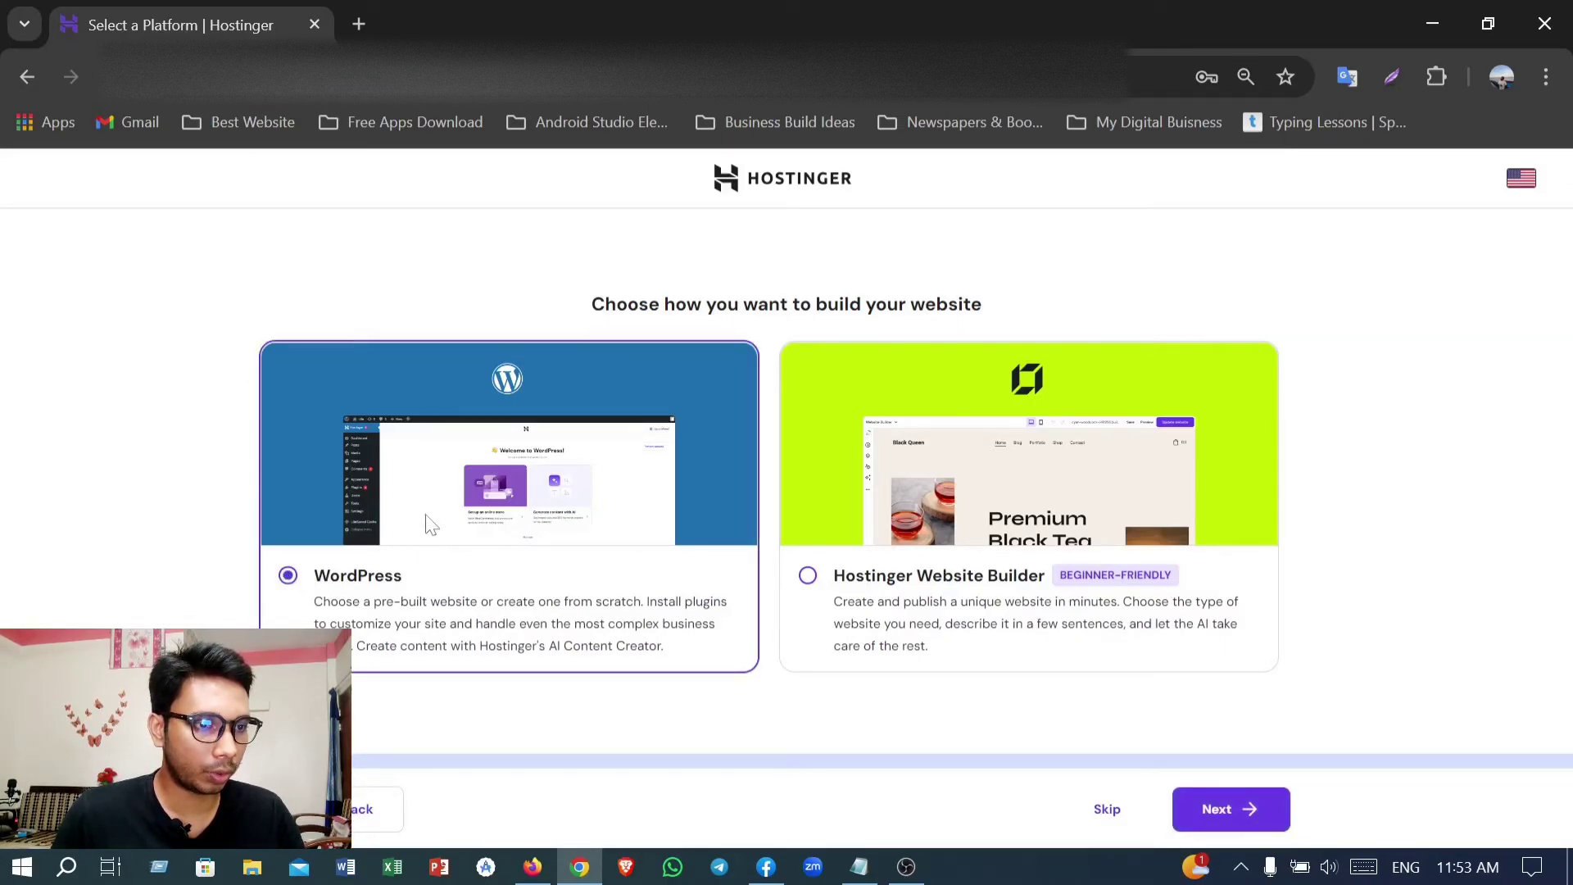
click(1218, 836)
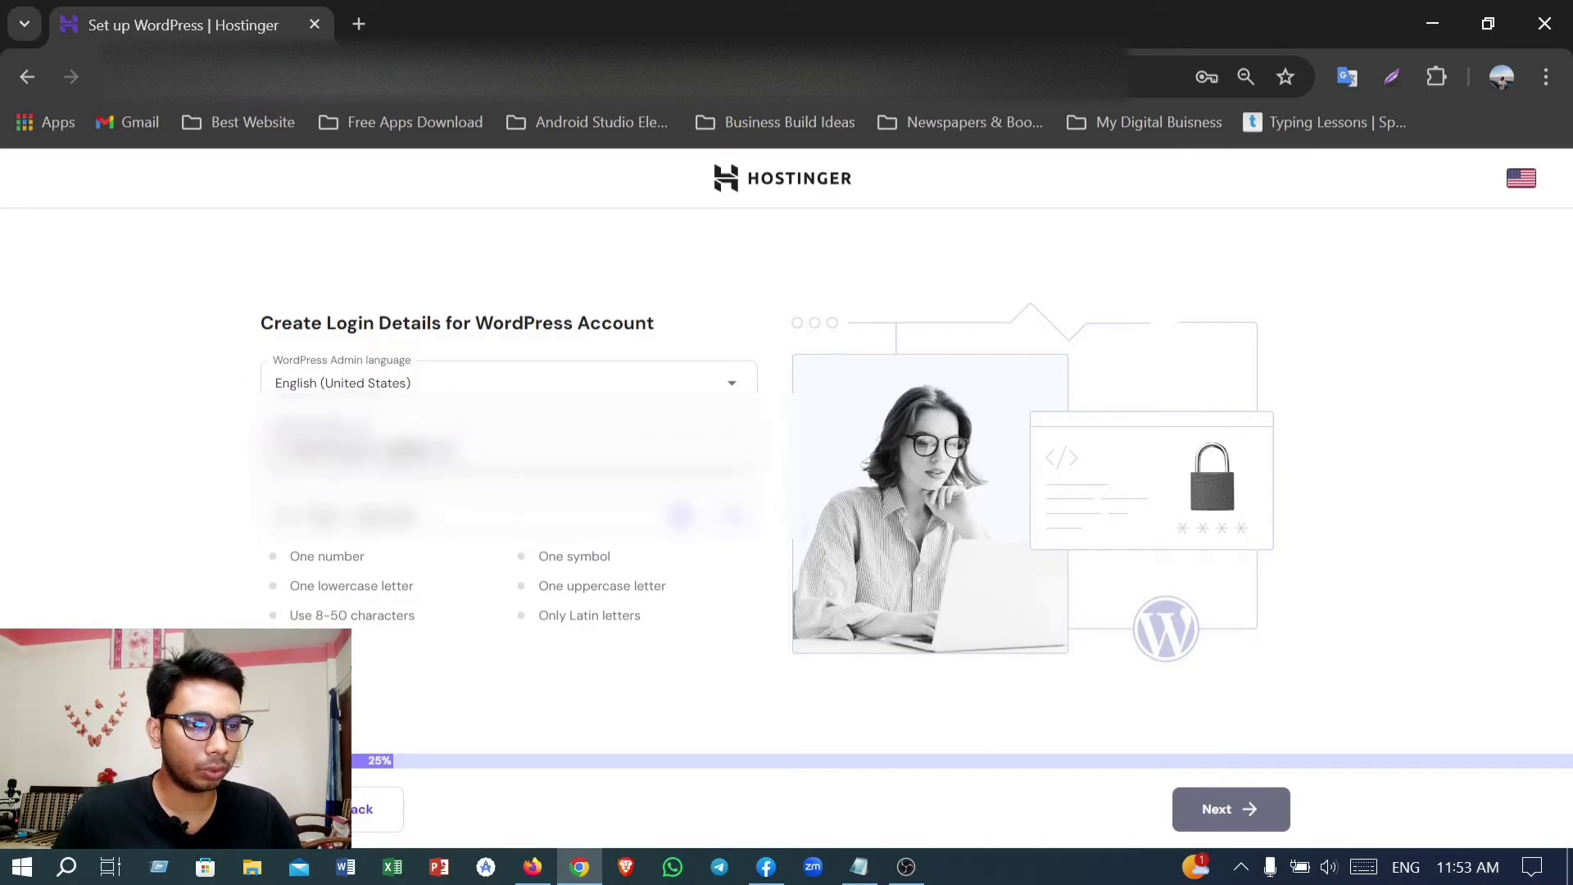
Step: Create the WordPress login details by confirming the administrator email and entering the account password
click(405, 448)
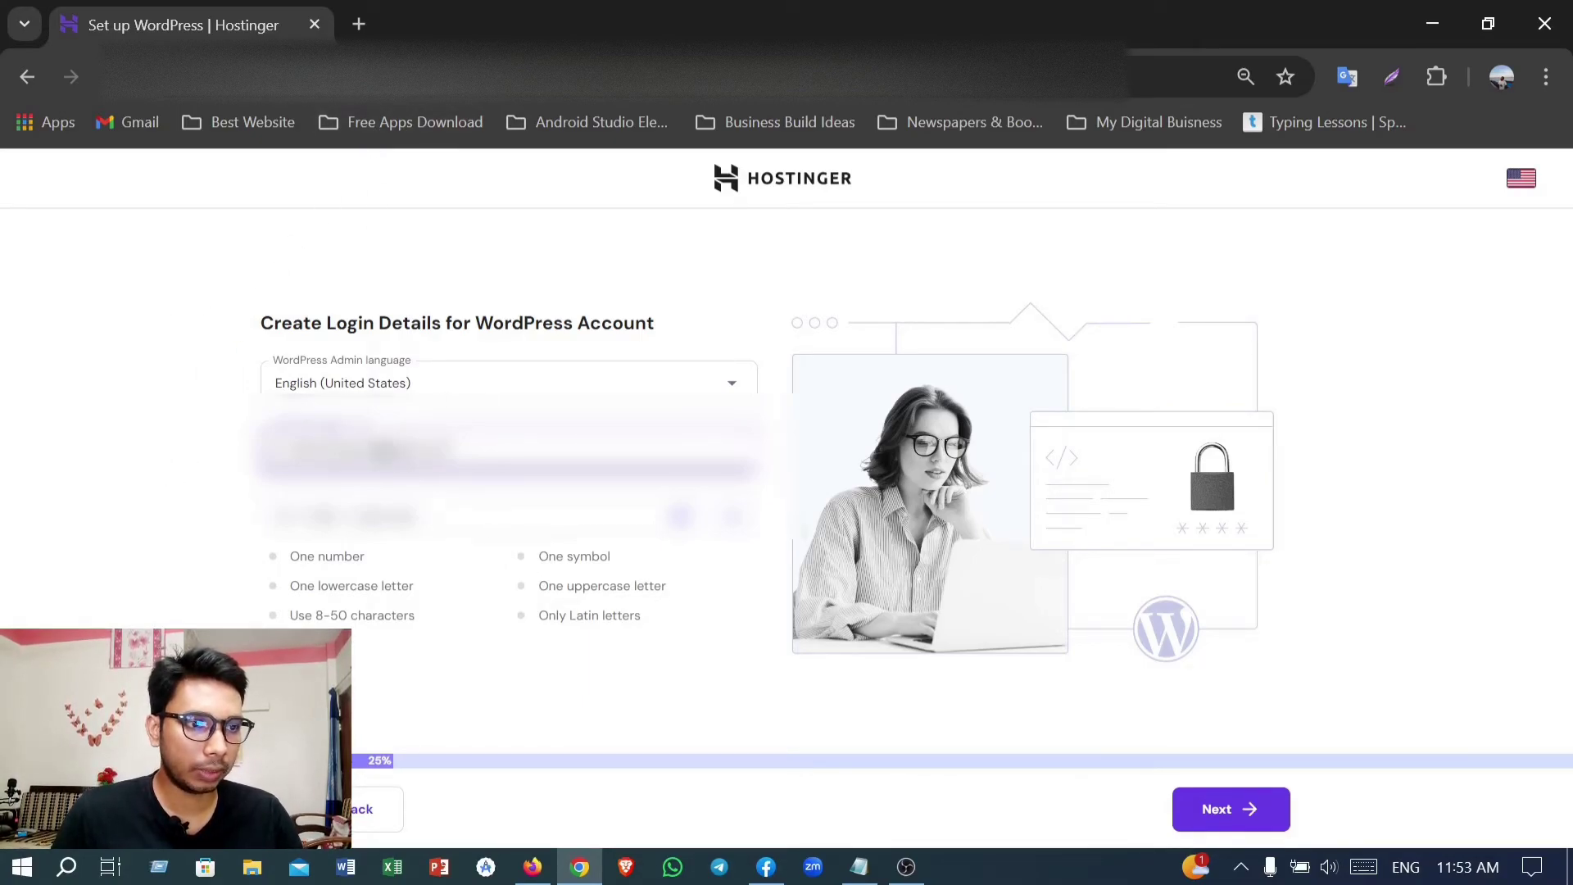
key(Tab)
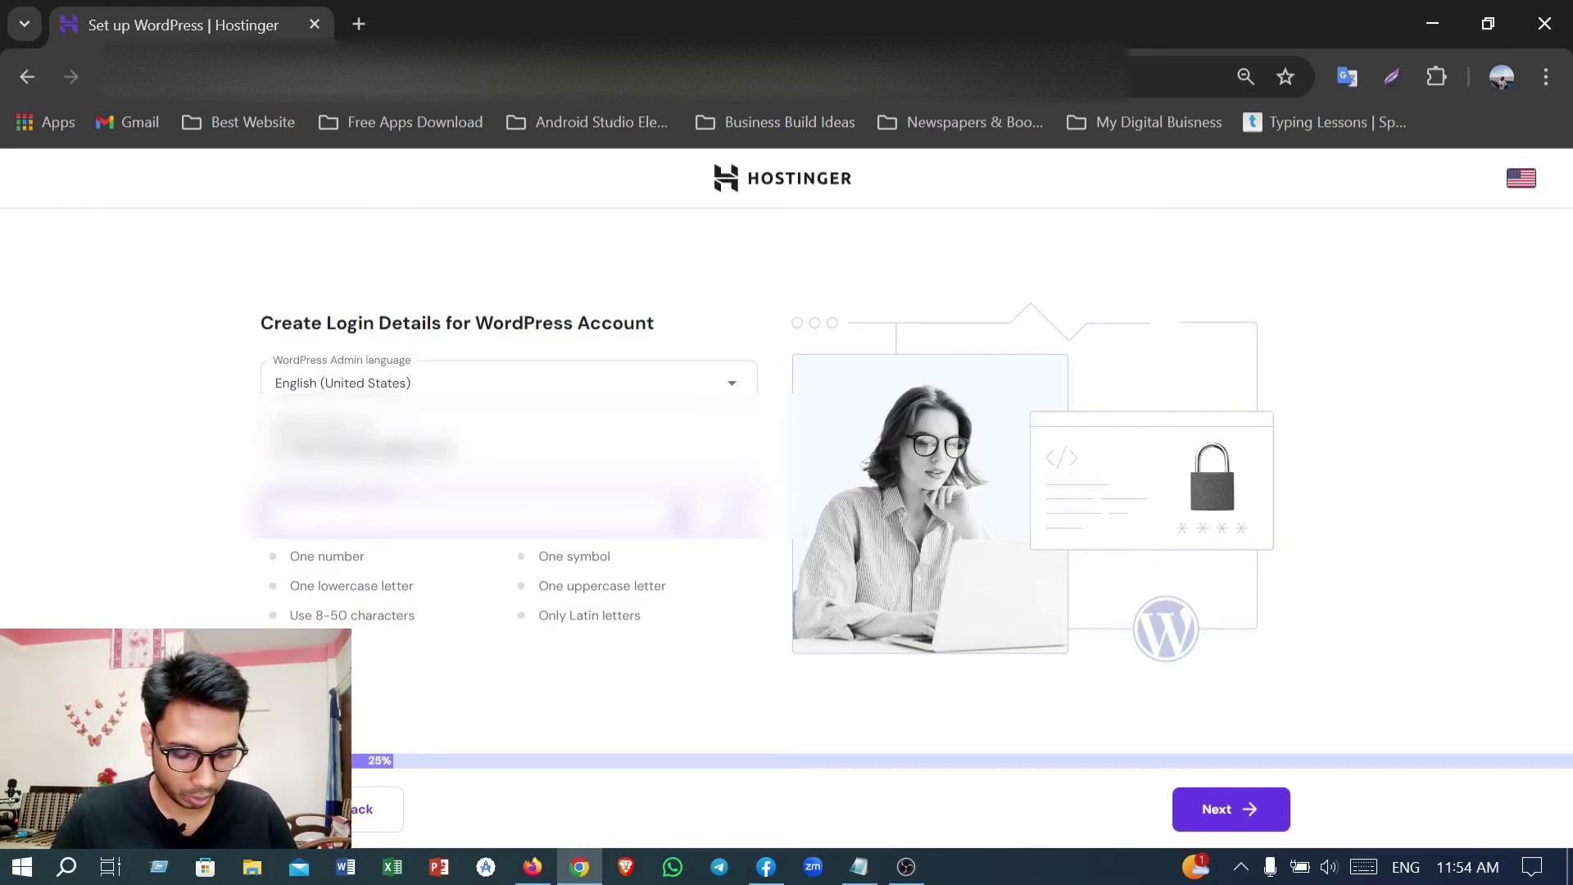
text(@)
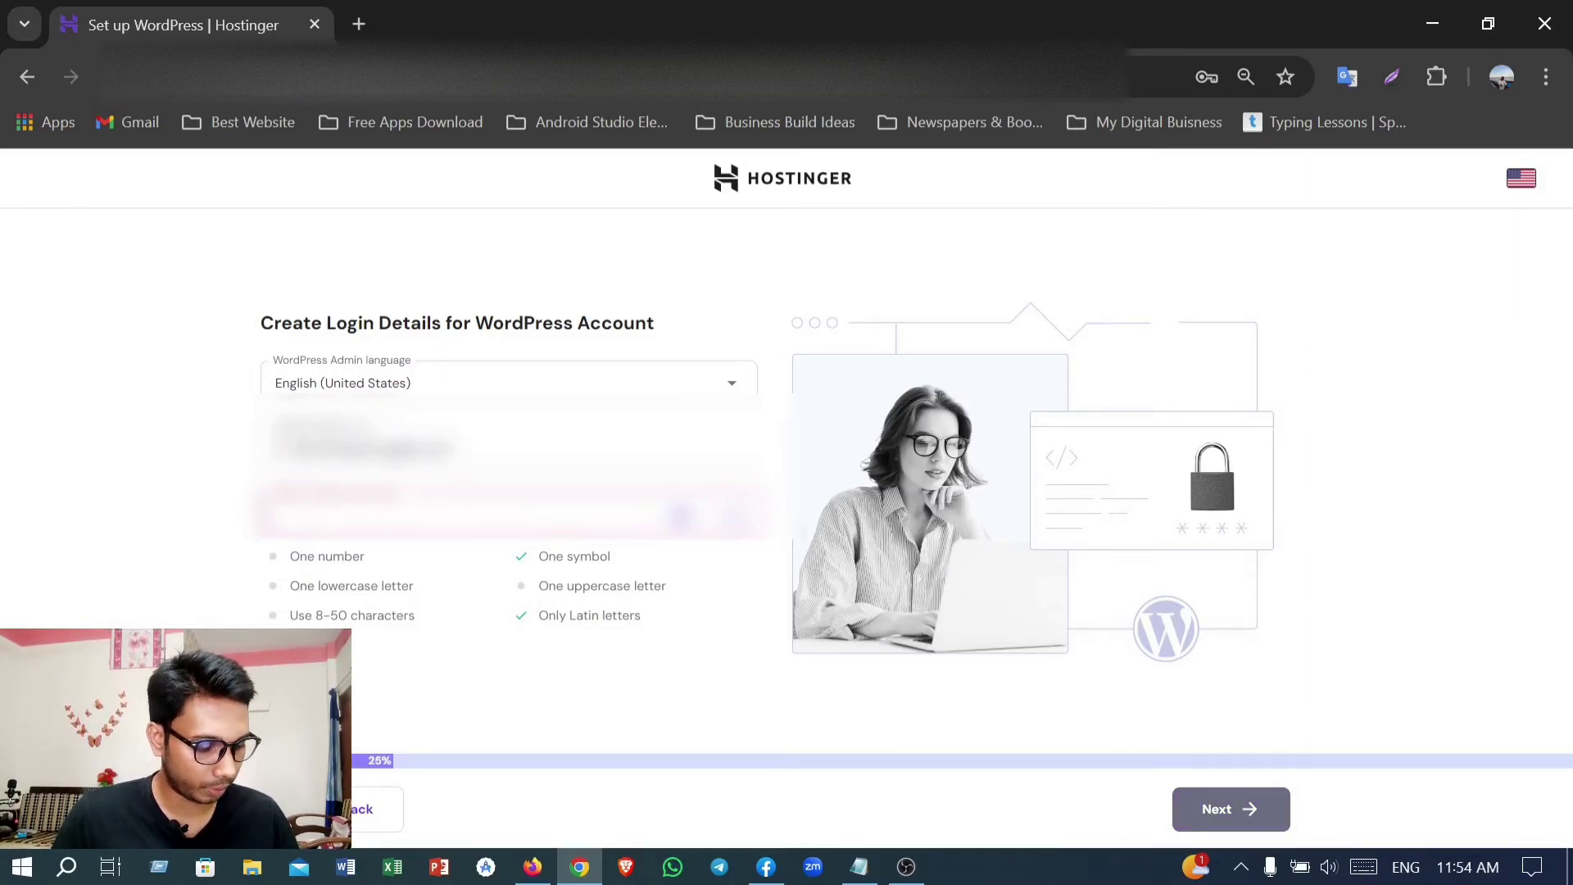
key(ctrl+v)
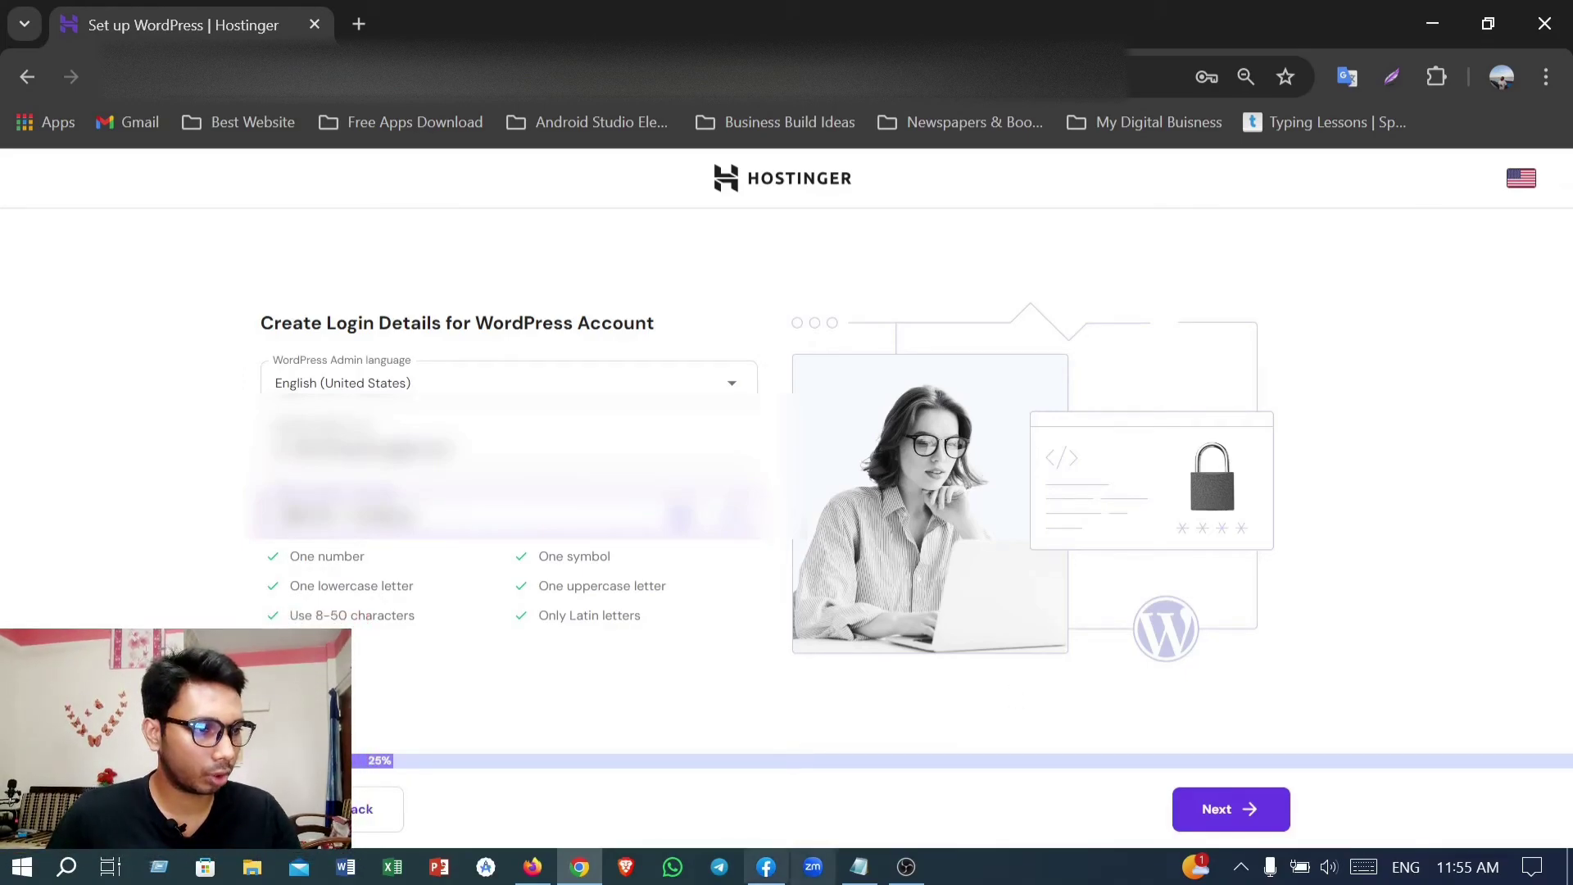
click(1228, 810)
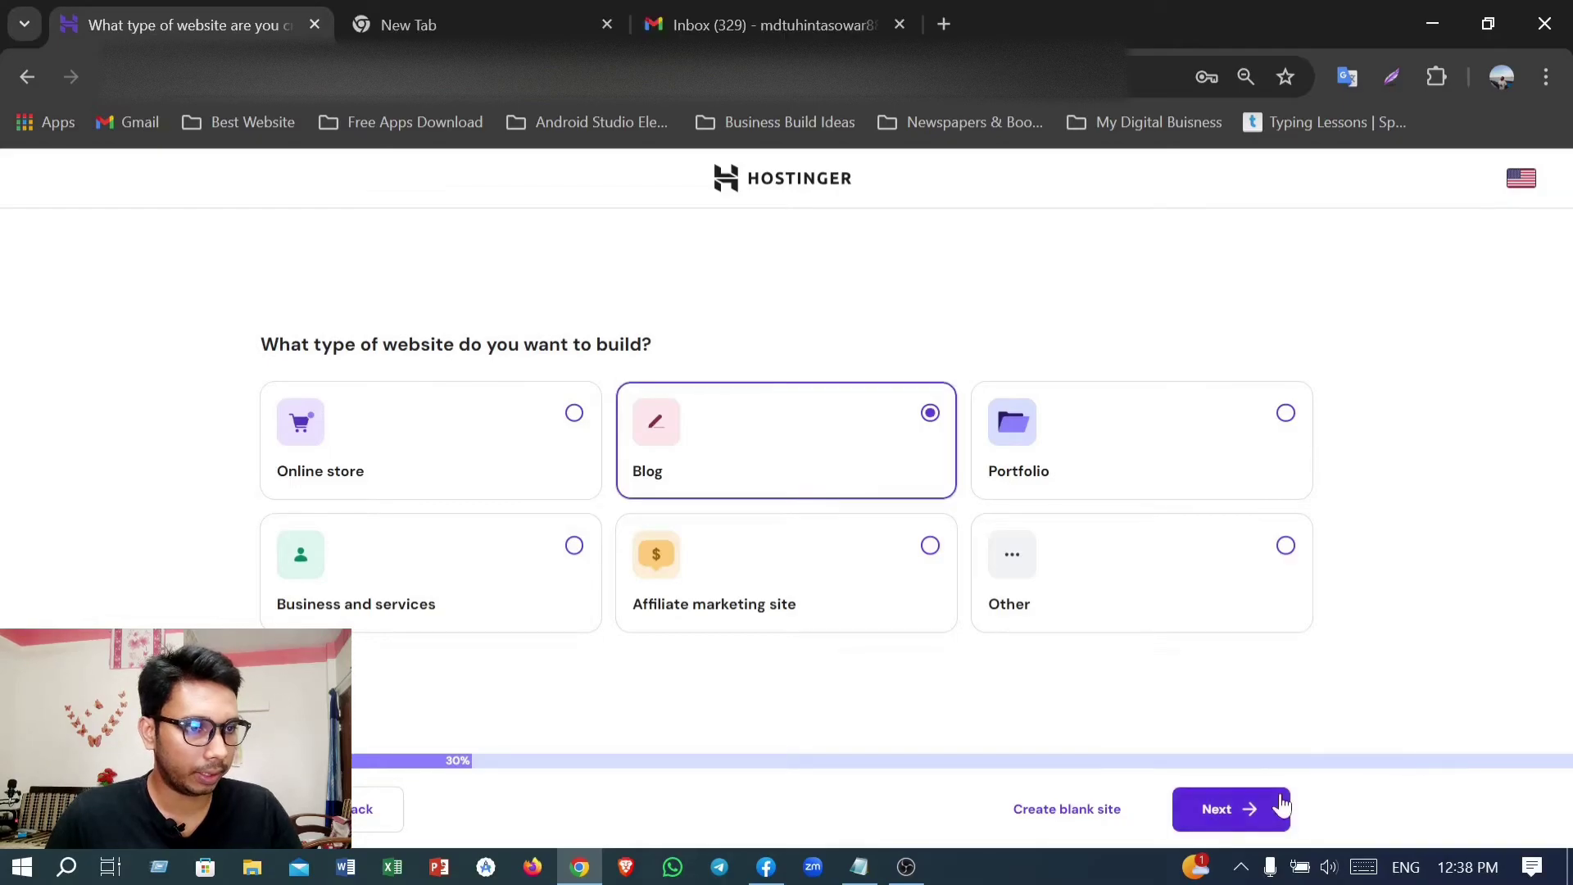
Step: Confirm Blog as the website type and select the pre-built baking website from the end of the list
click(1254, 810)
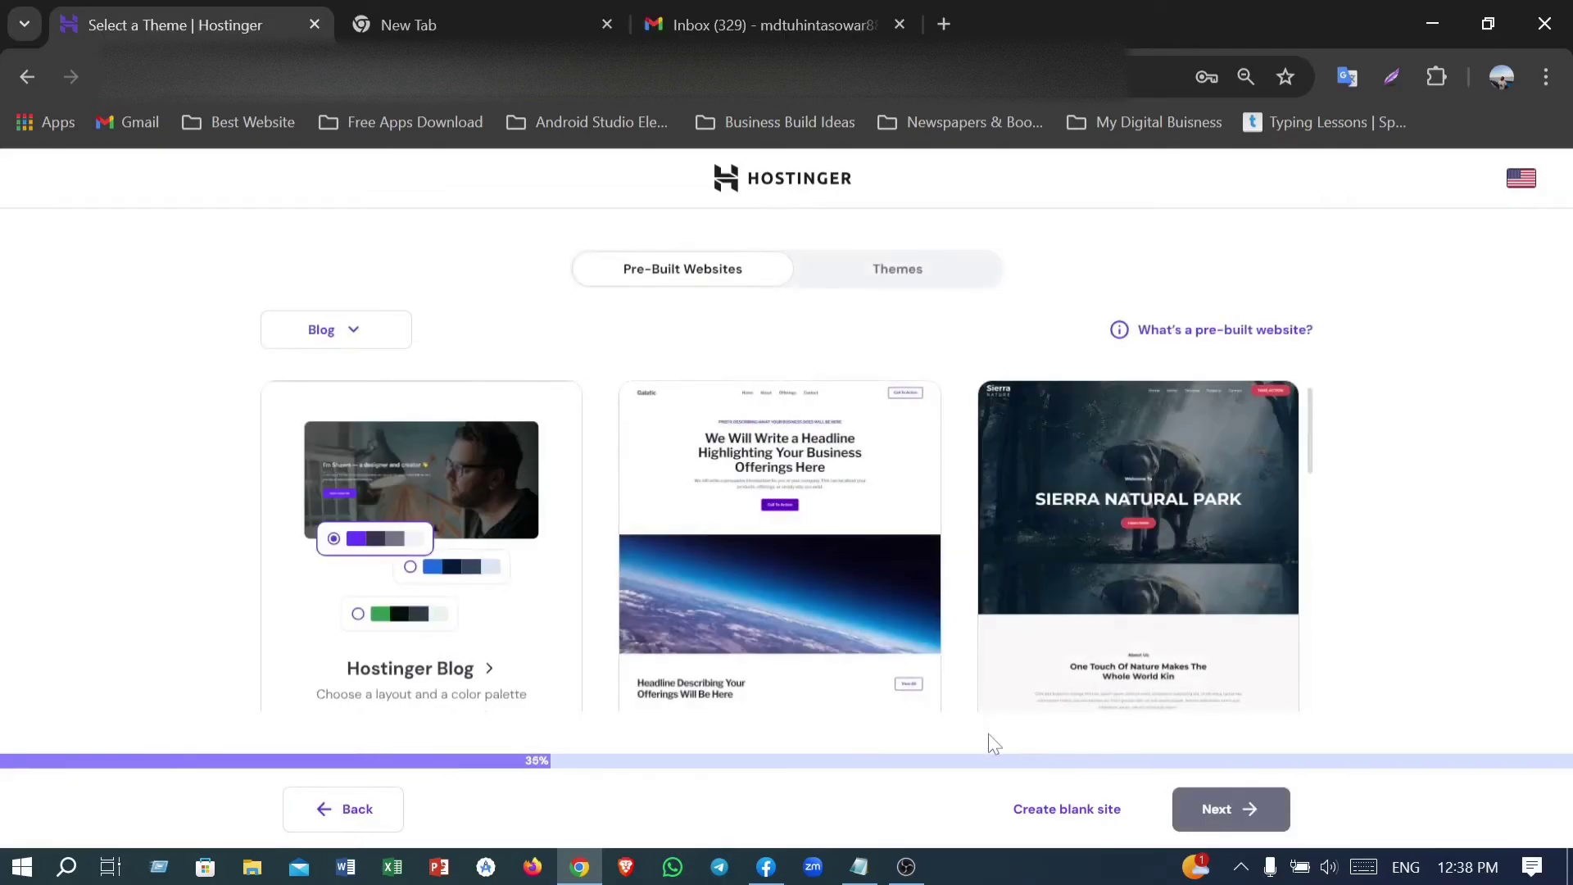
scroll(833, 614, down, 10)
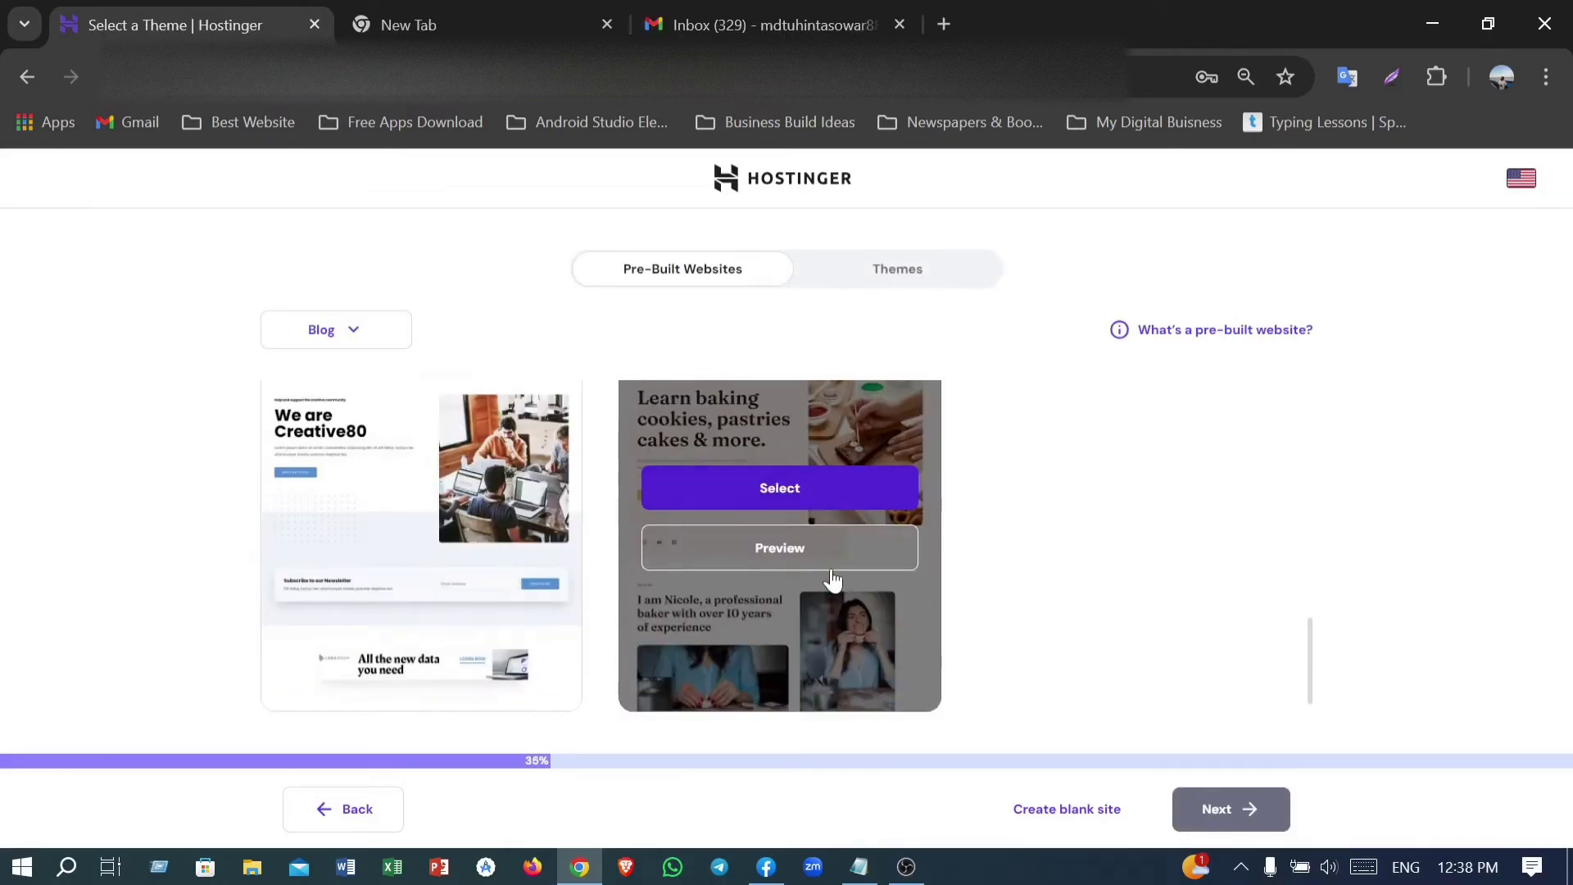
click(801, 492)
Step: Stay in the onboarding and accept the plugins Email Marketing by Omnisend, All in One SEO, WPForms, Google Site Kit and Akismet
scroll(1213, 685, down, 3)
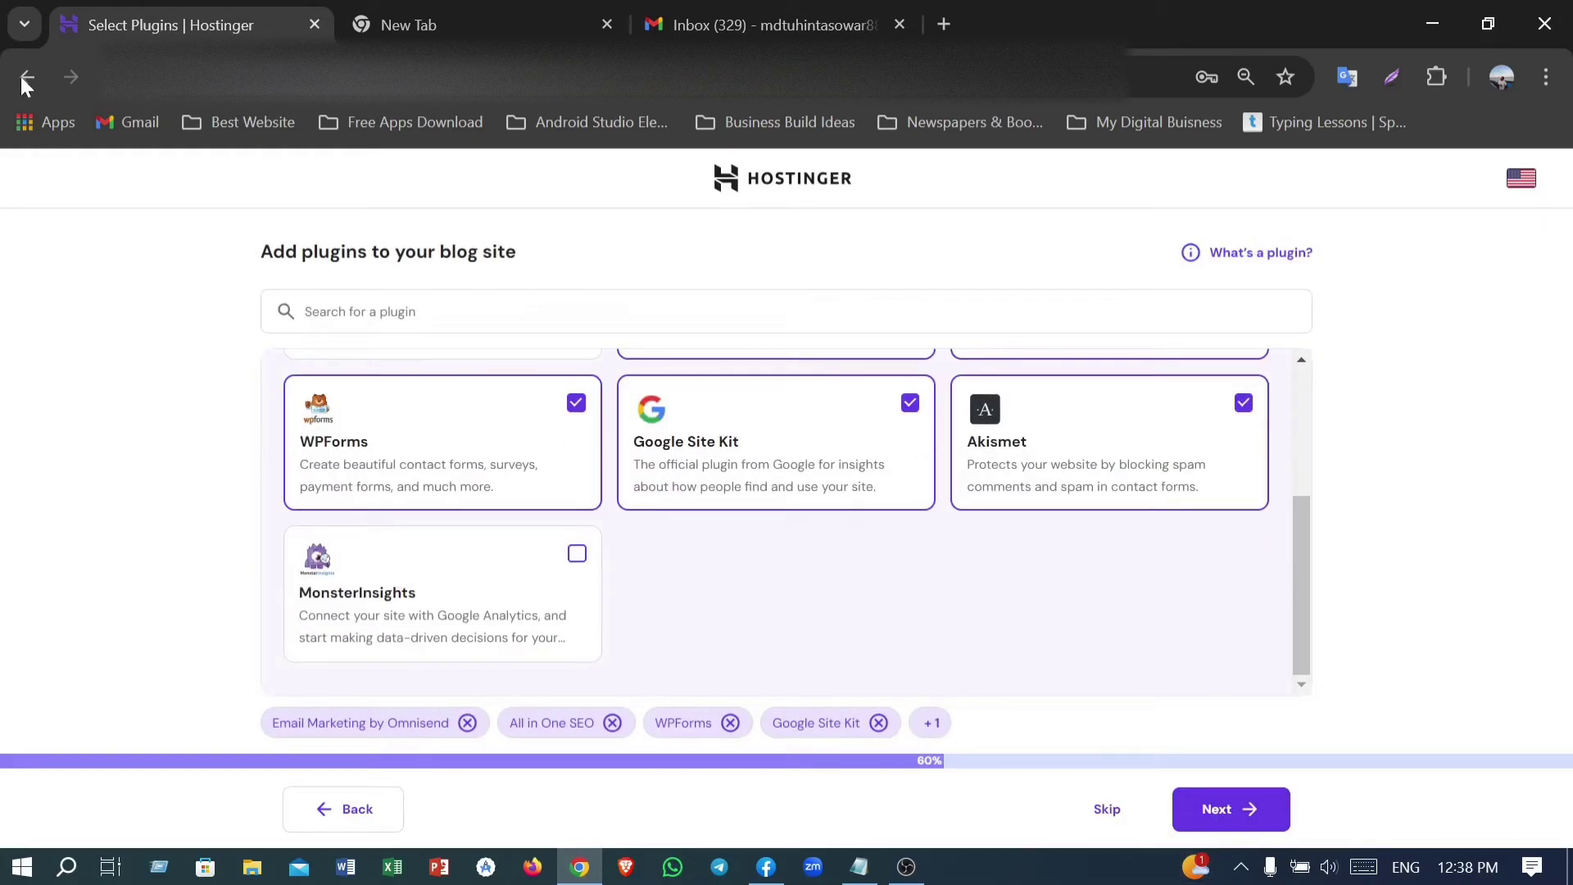
click(23, 77)
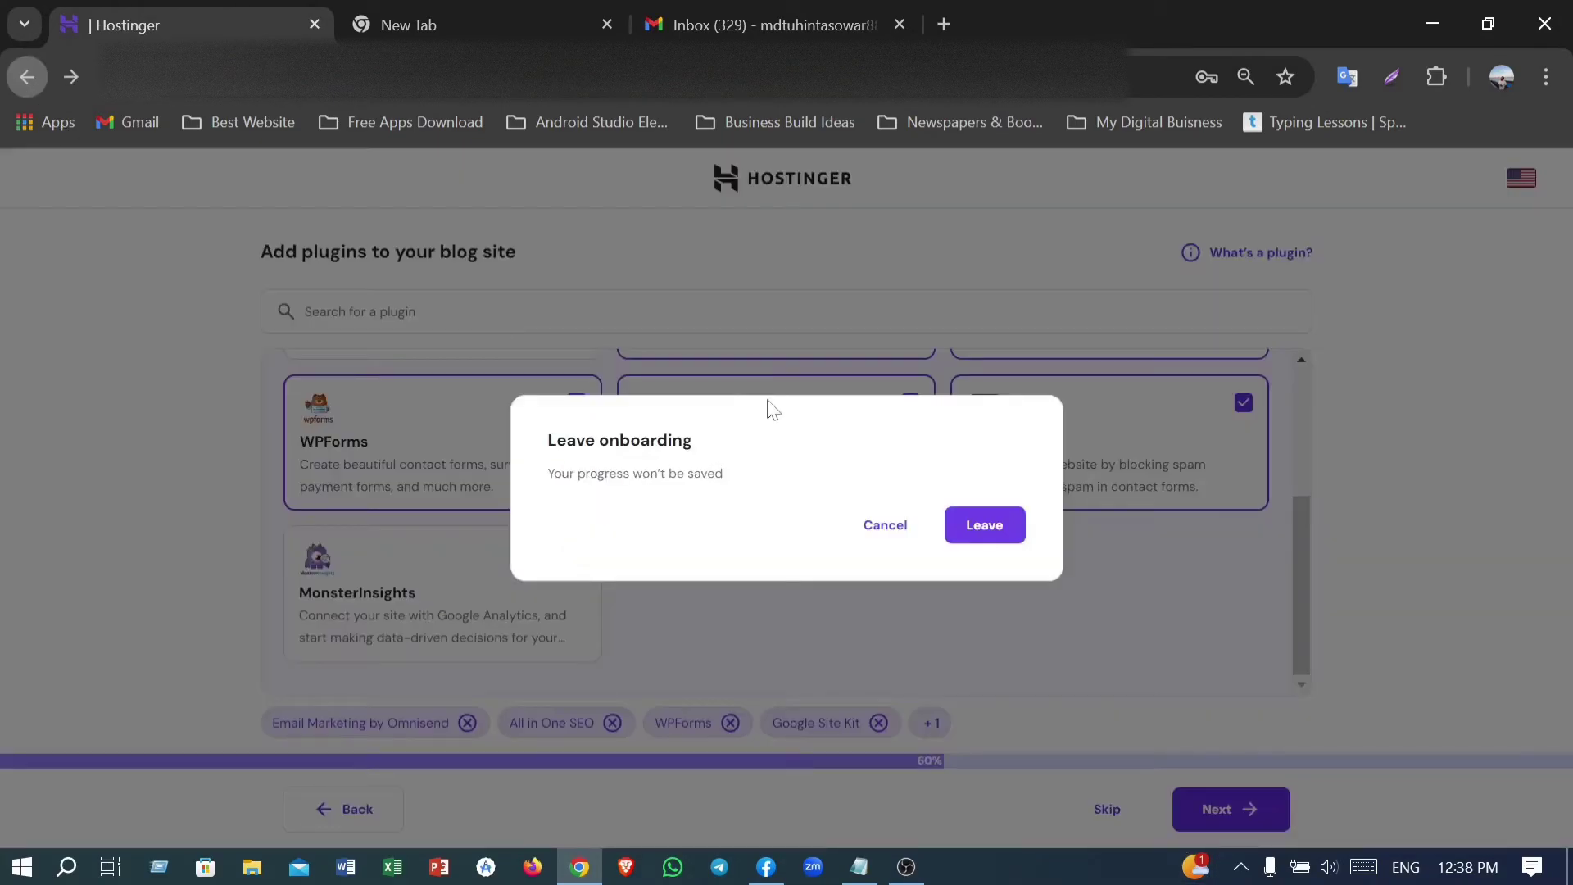
click(902, 544)
scroll(1052, 597, up, 3)
scroll(1103, 611, down, 3)
click(1216, 809)
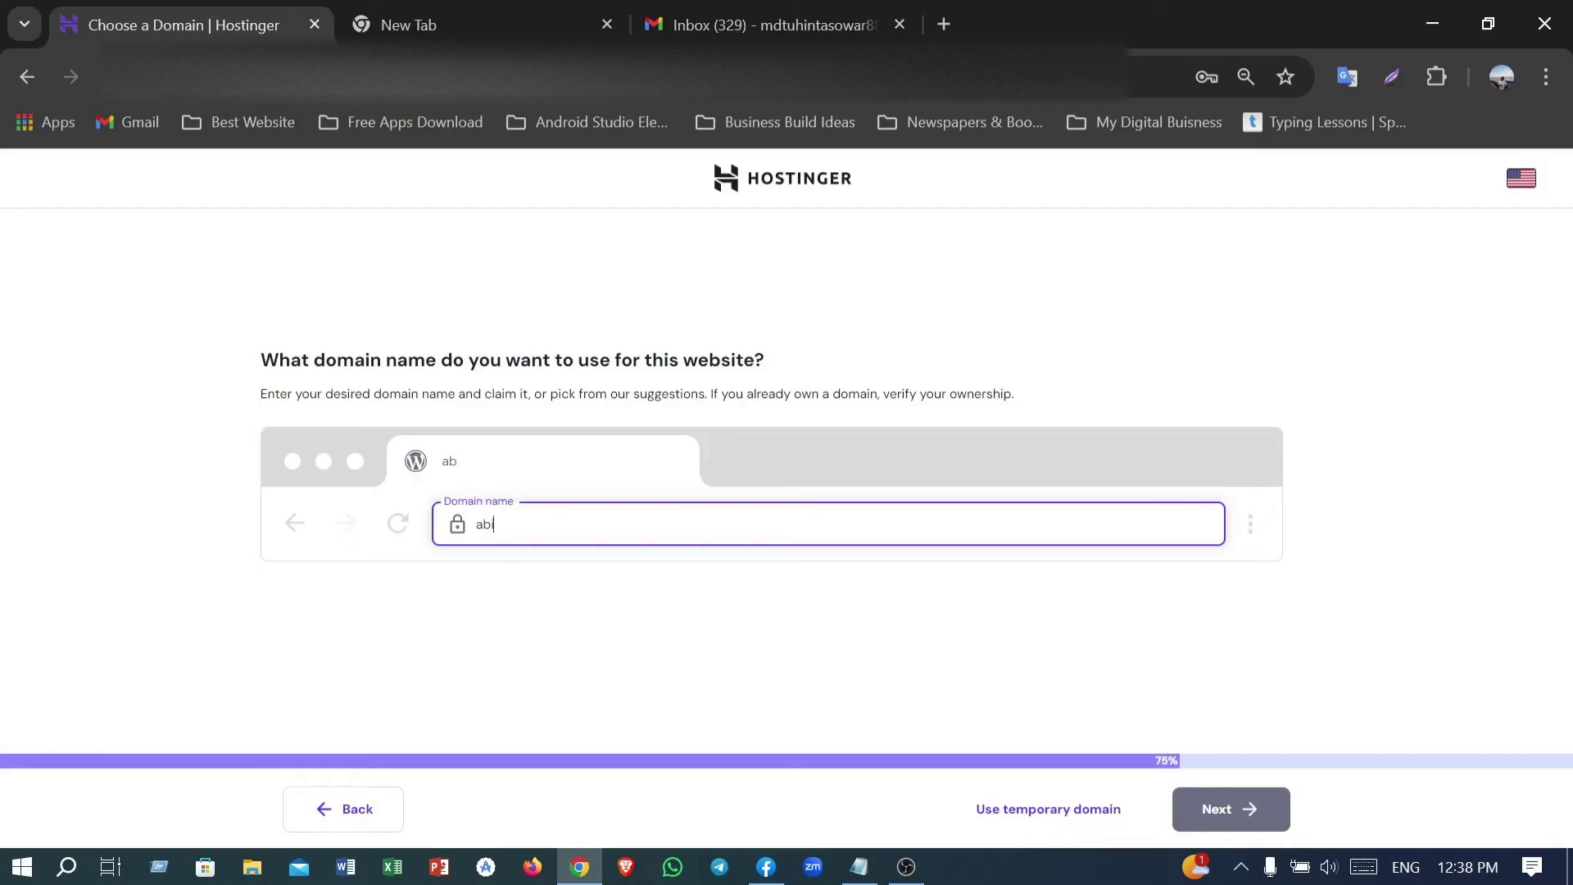
Step: Choose abintellect.com as the website's domain and register it as Personal with Bangladesh as the country
text(abintellect)
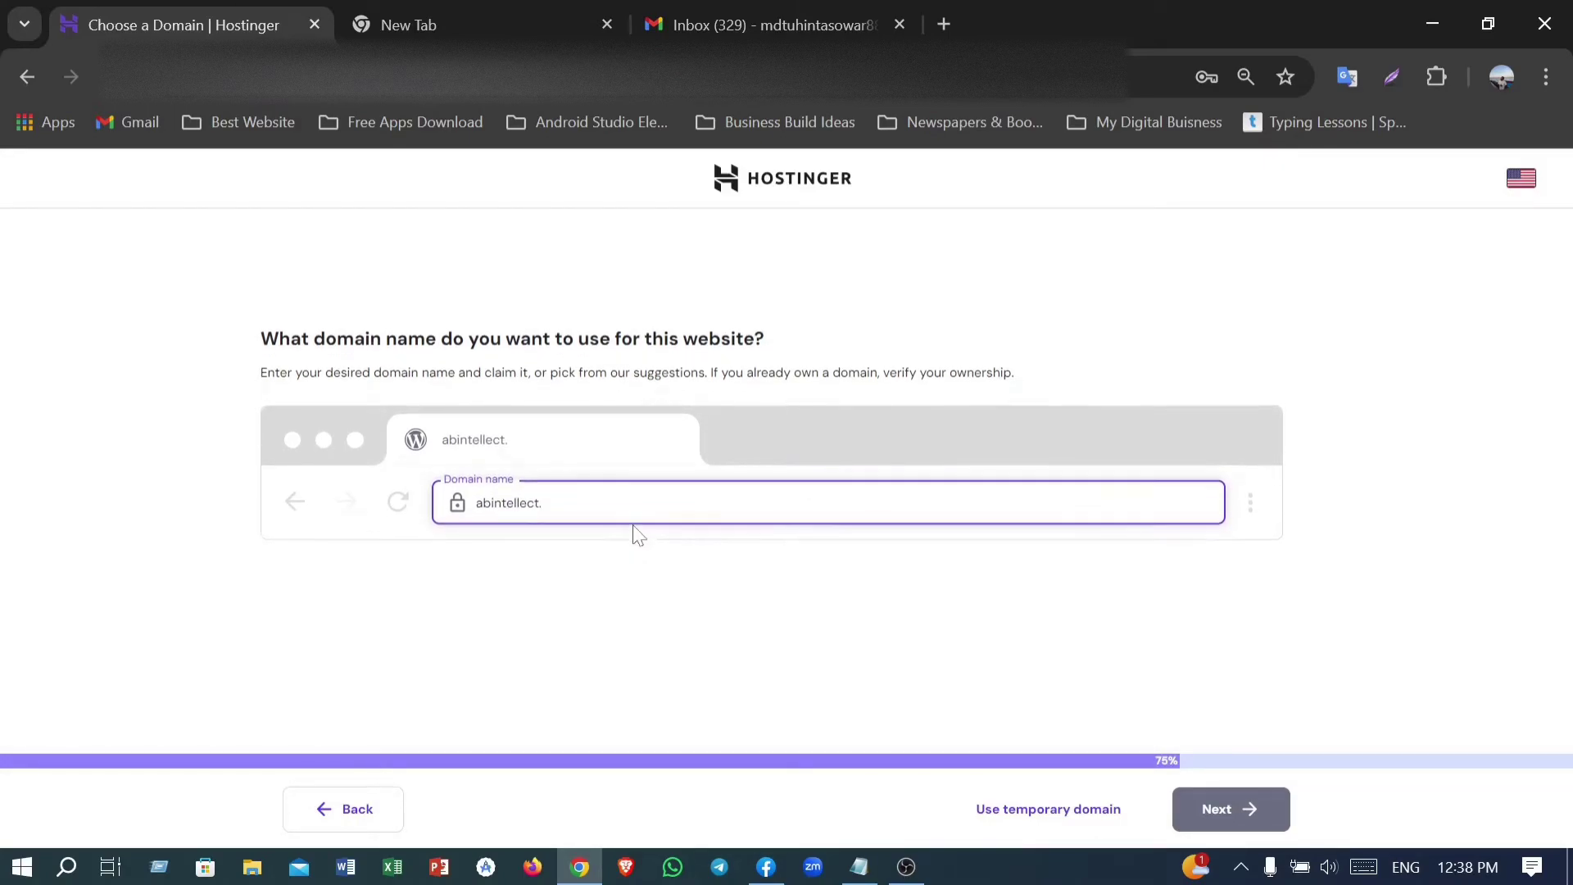
text(.com)
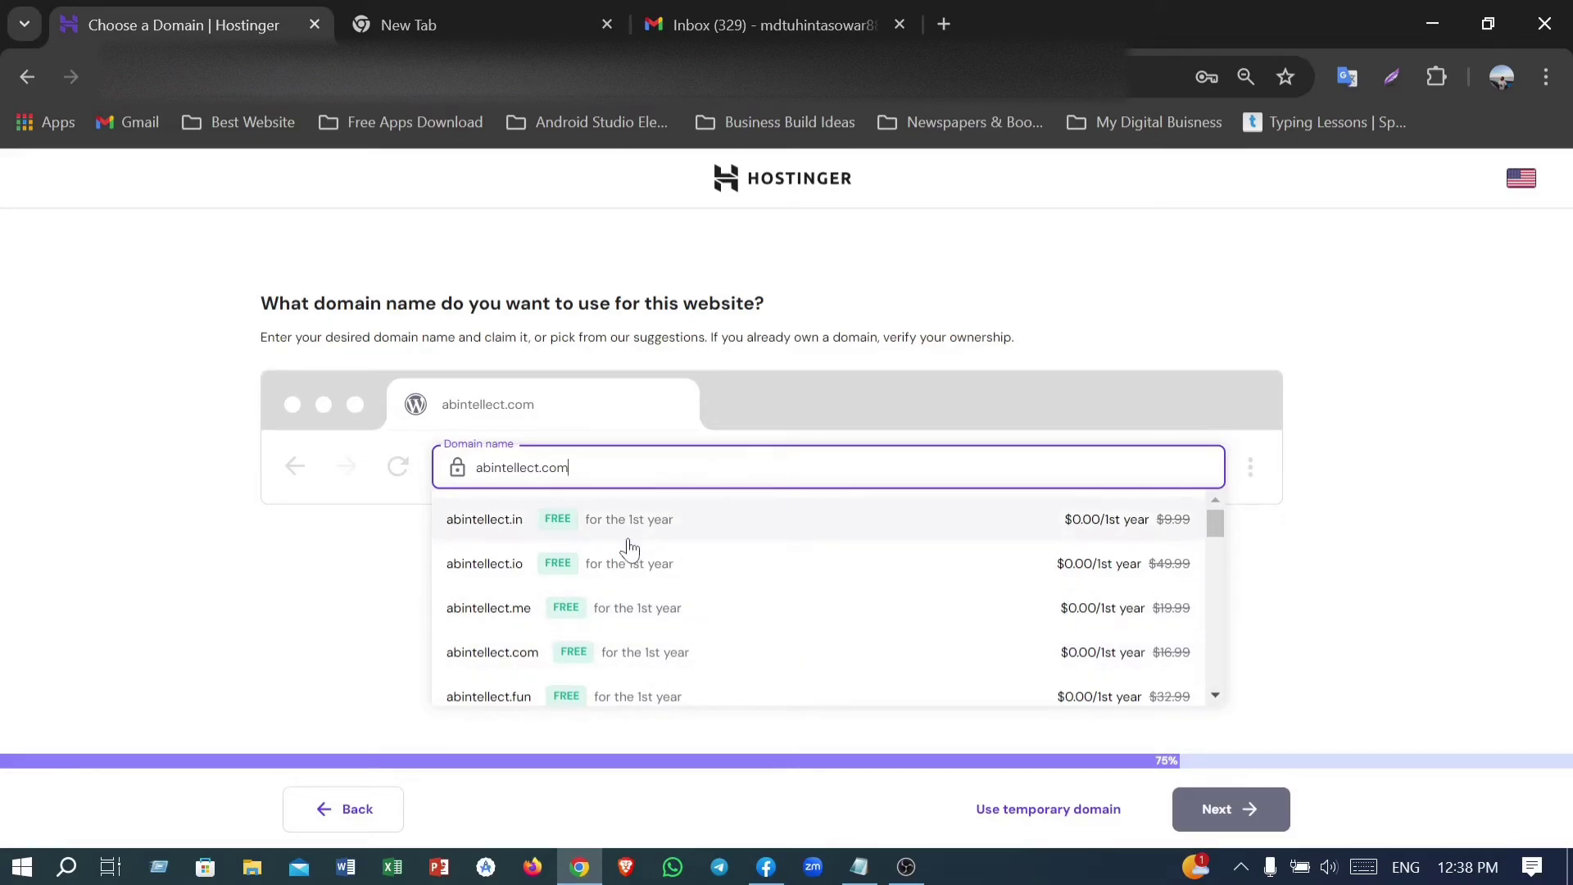
click(1210, 827)
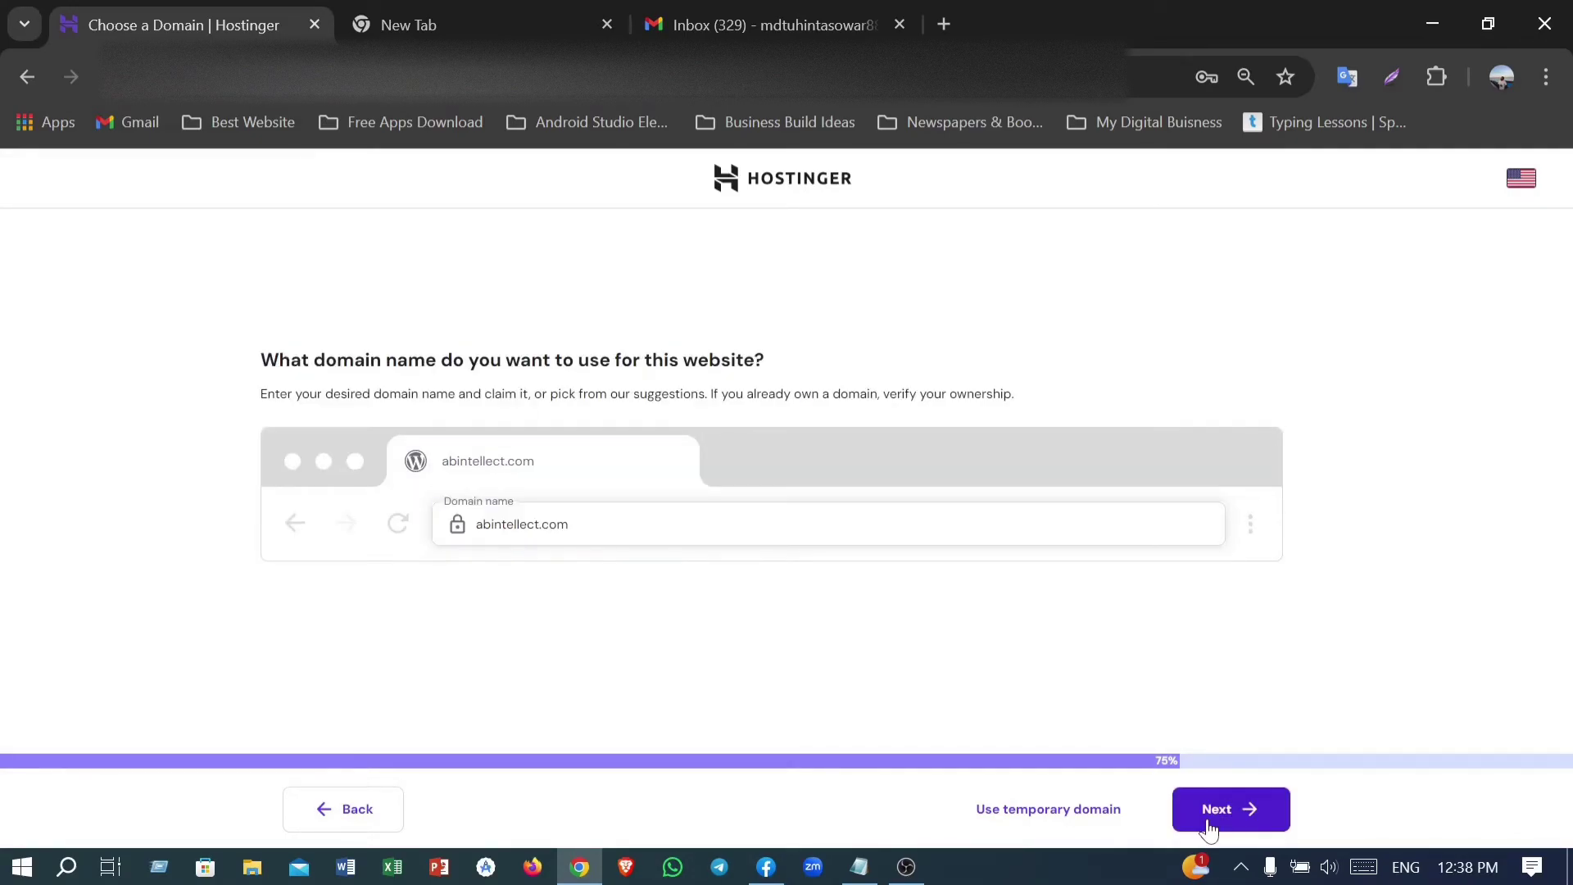
click(1209, 823)
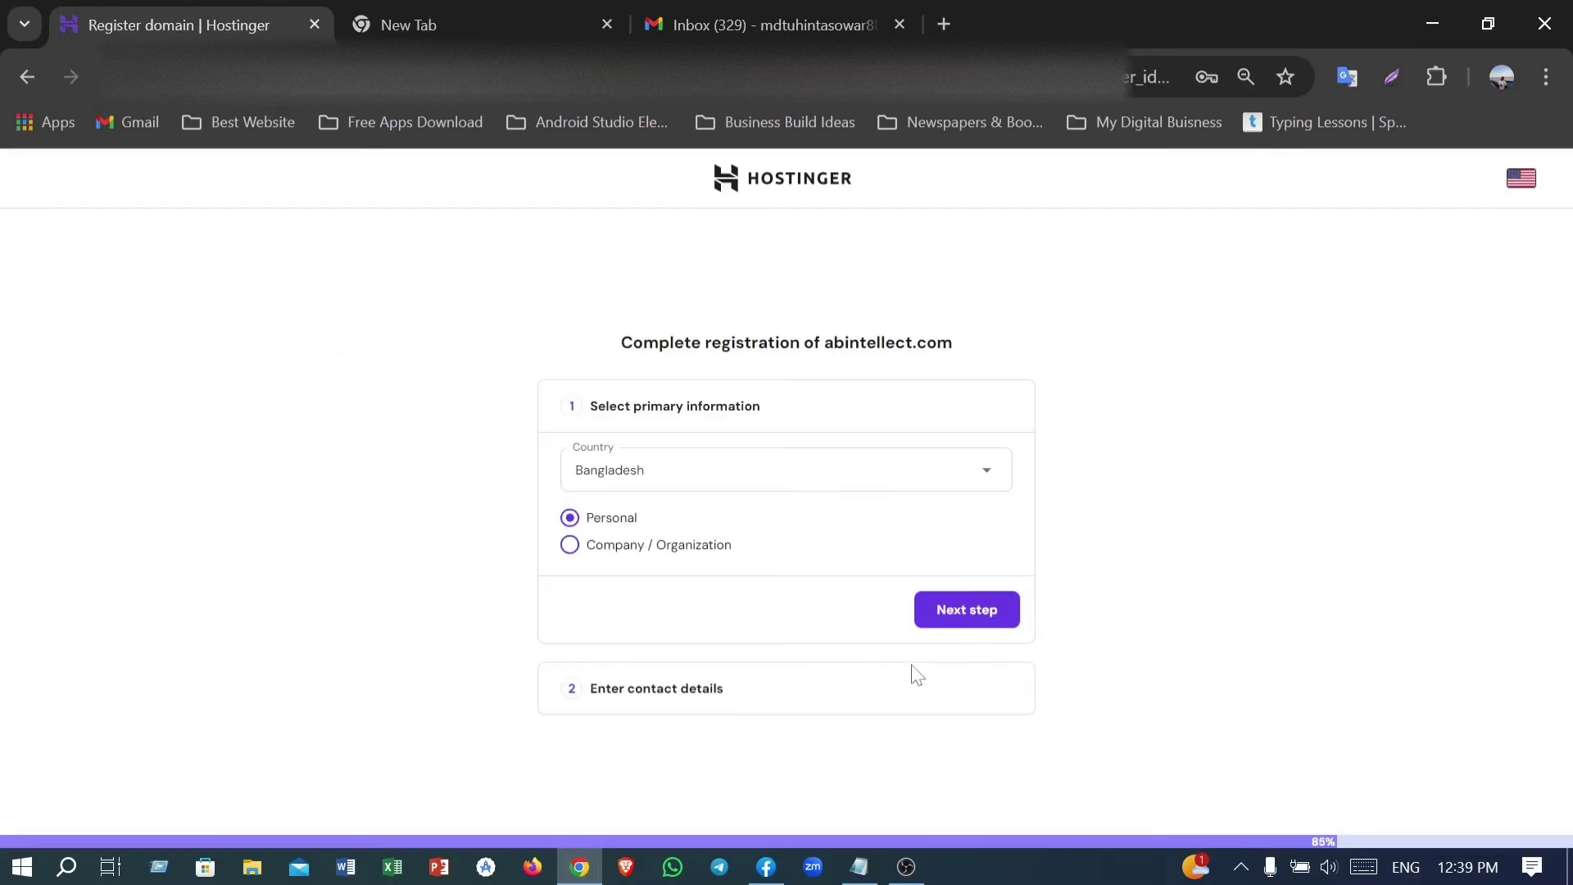
click(964, 628)
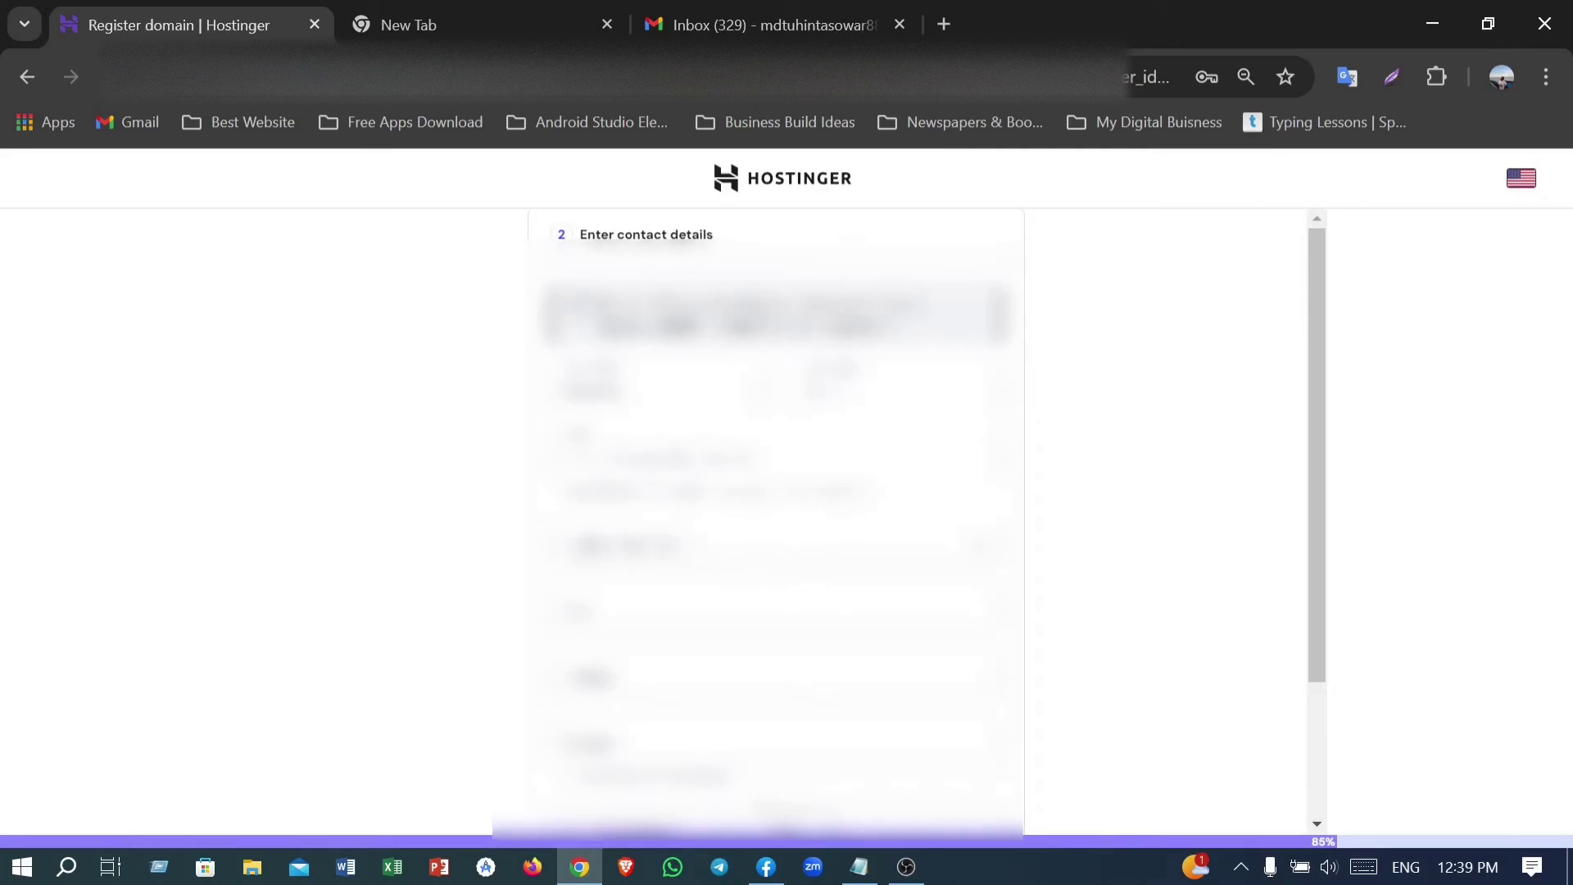
Step: Submit and confirm the registrant's contact details for the domain, and accept India as the data center location
click(775, 455)
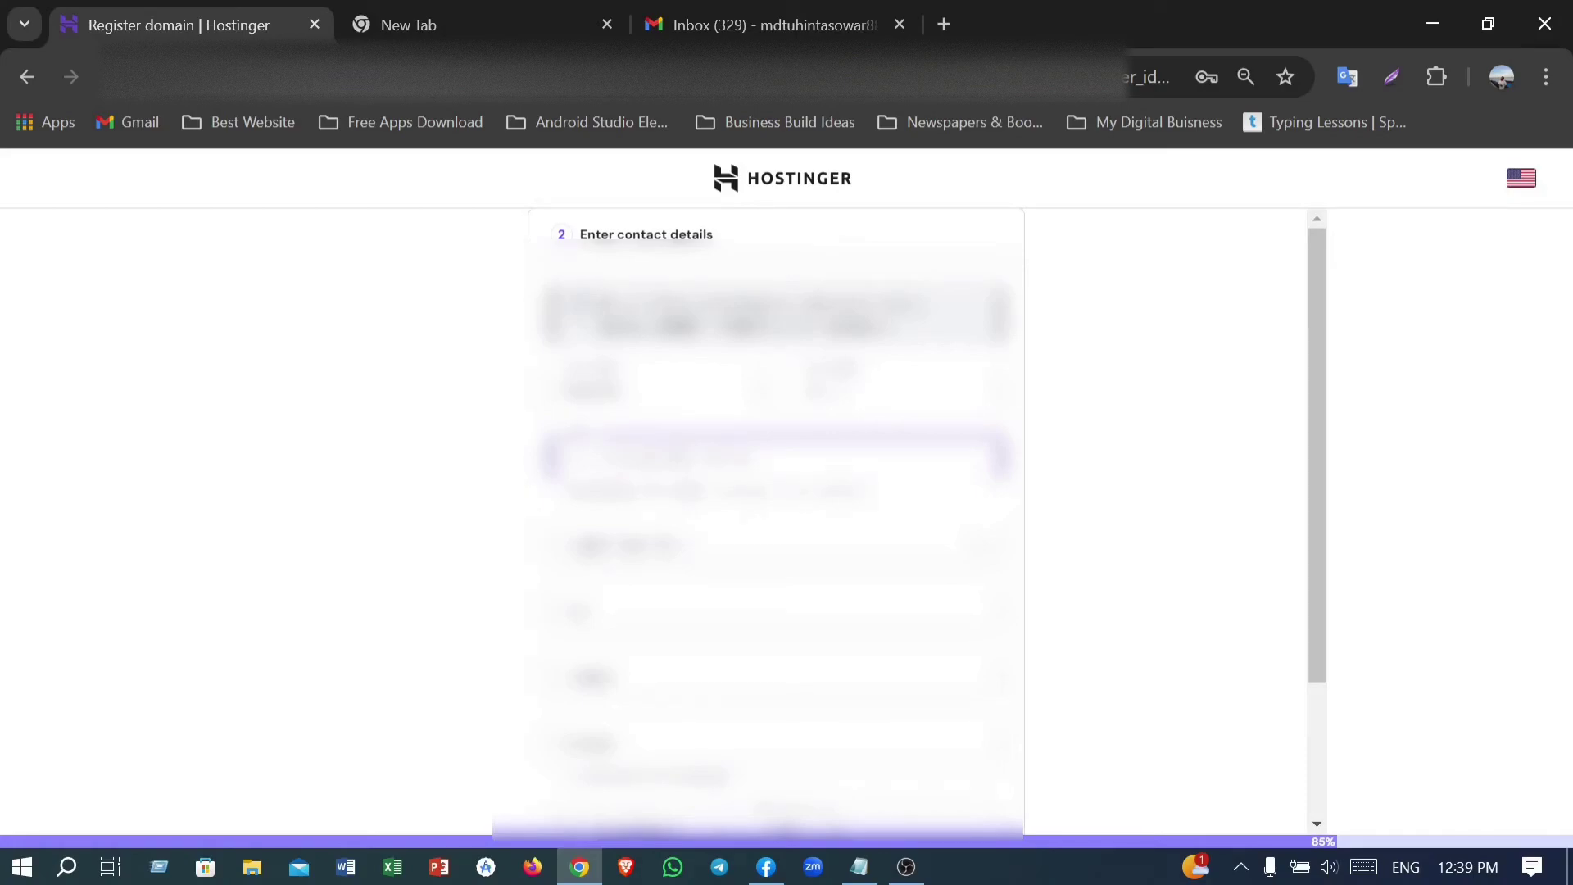
scroll(774, 492, down, 3)
click(877, 647)
click(953, 748)
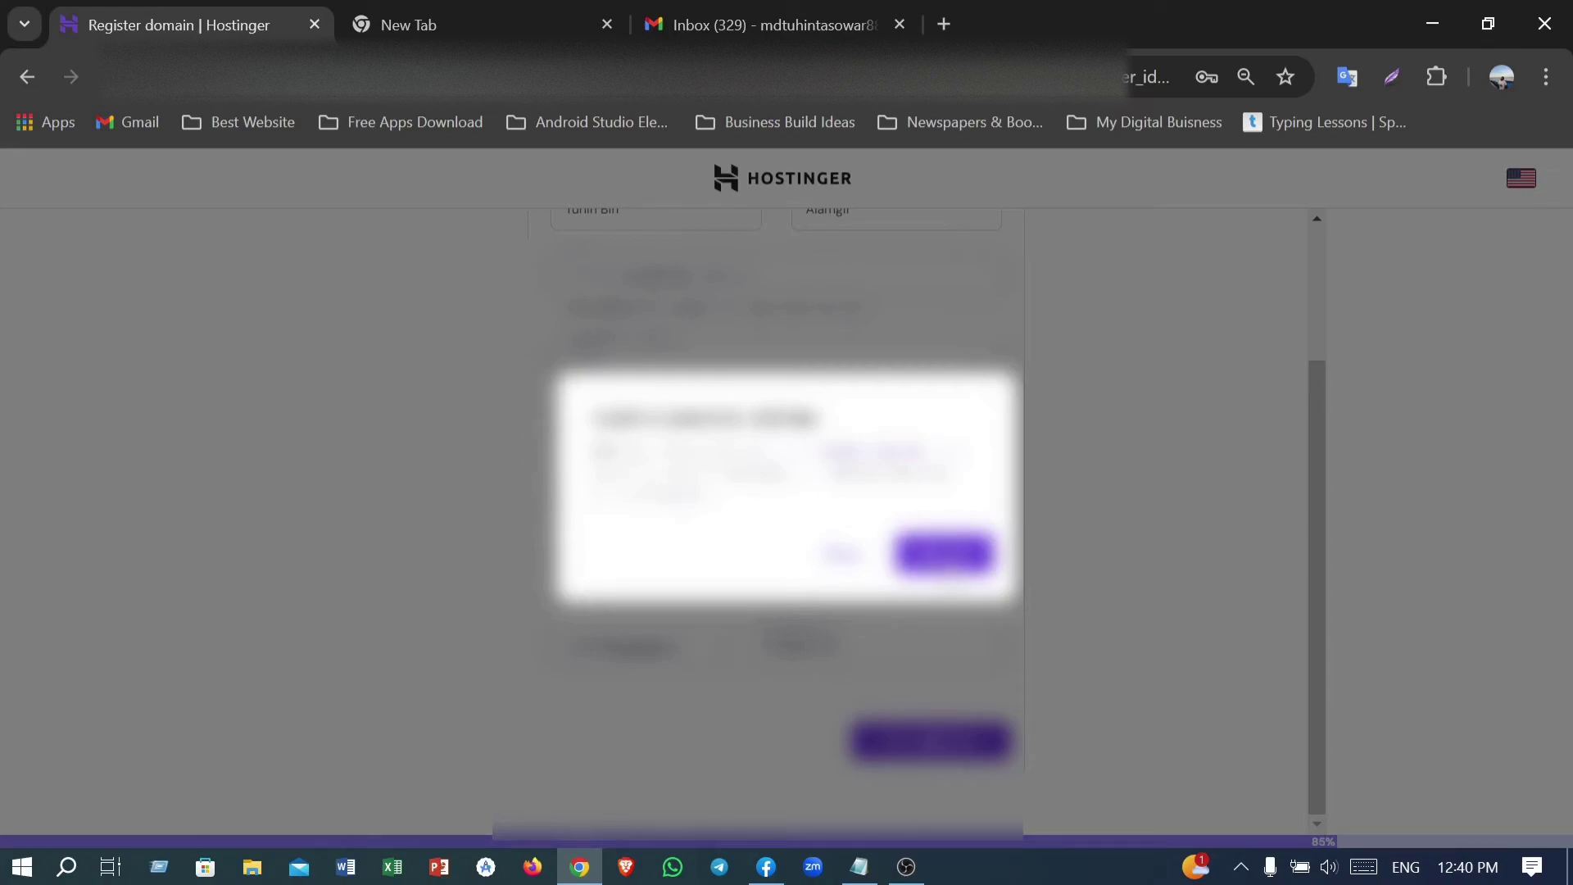
click(949, 566)
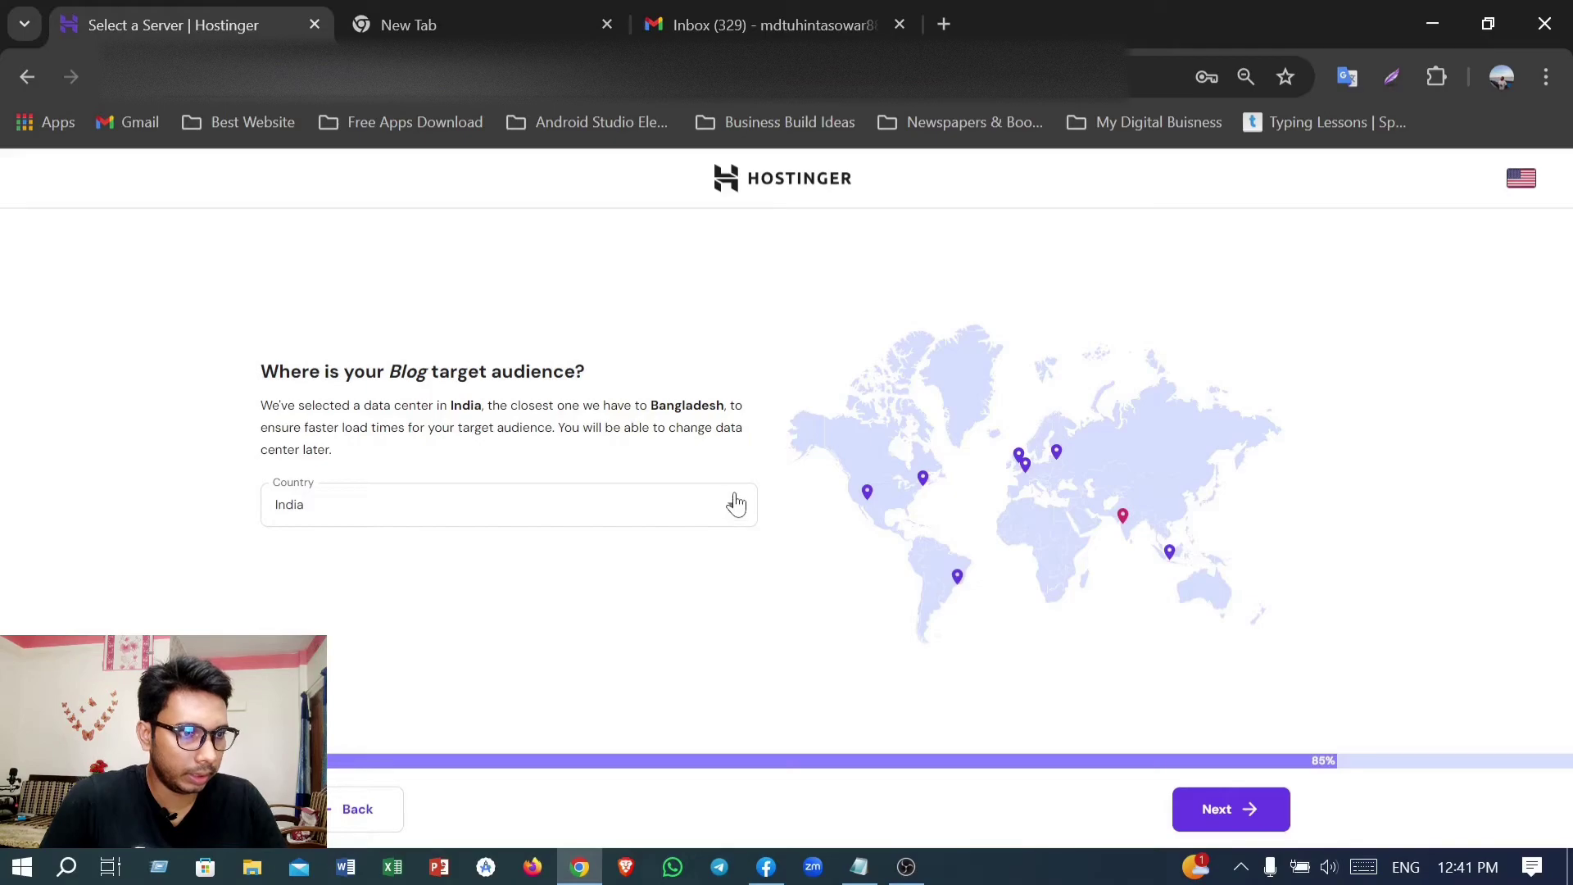
click(1258, 824)
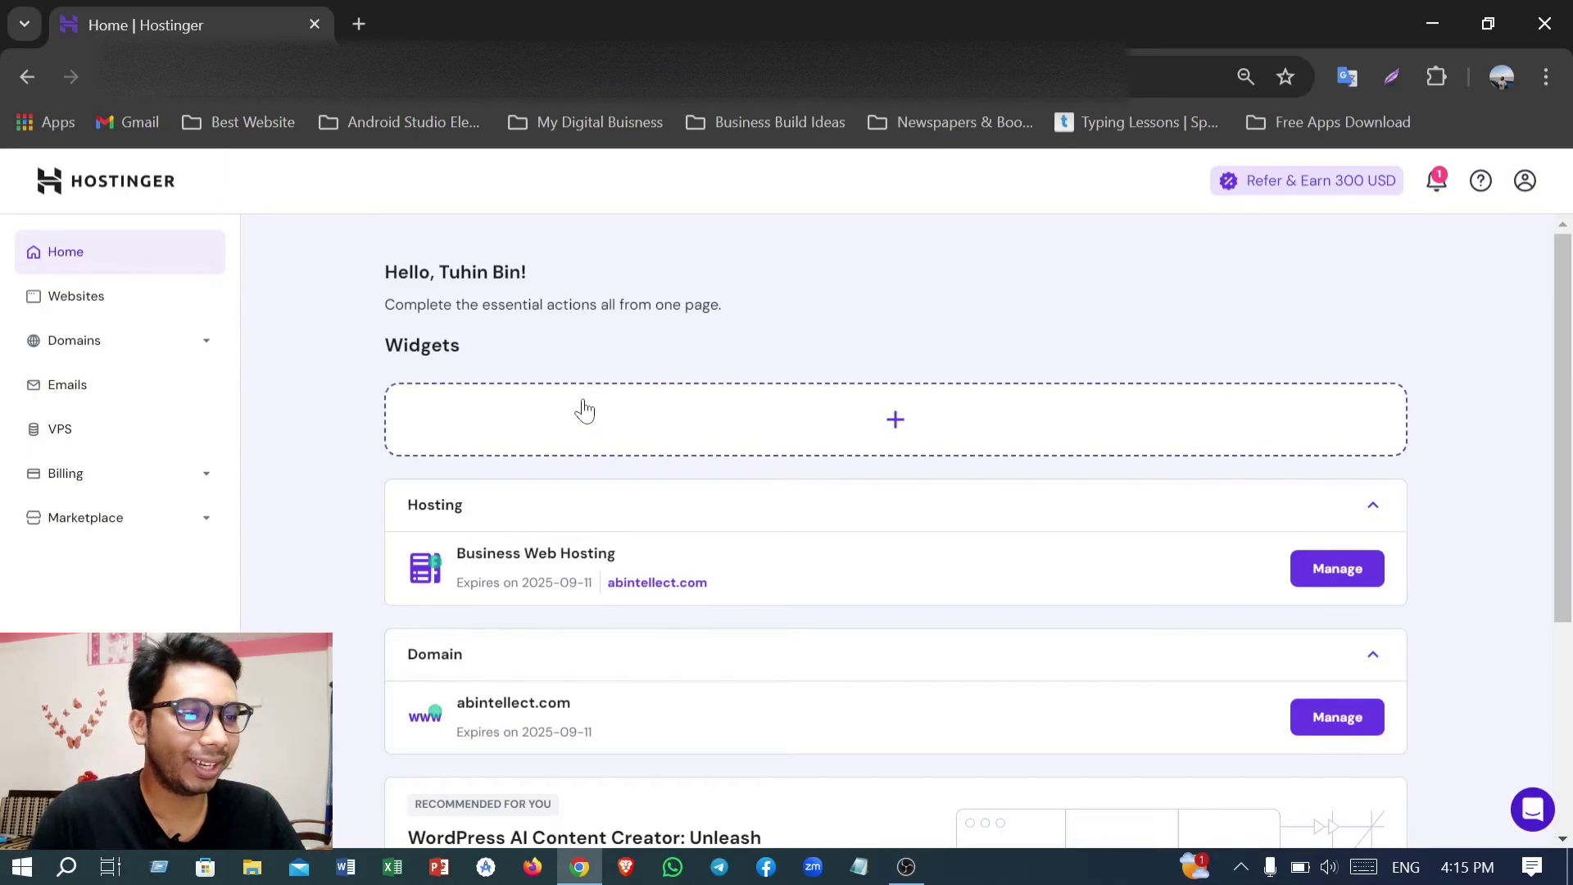
Step: Look through the account's home overview, website list, domain options and email offers, including the free email setup for abintellect.com
scroll(510, 573, down, 4)
scroll(509, 574, up, 4)
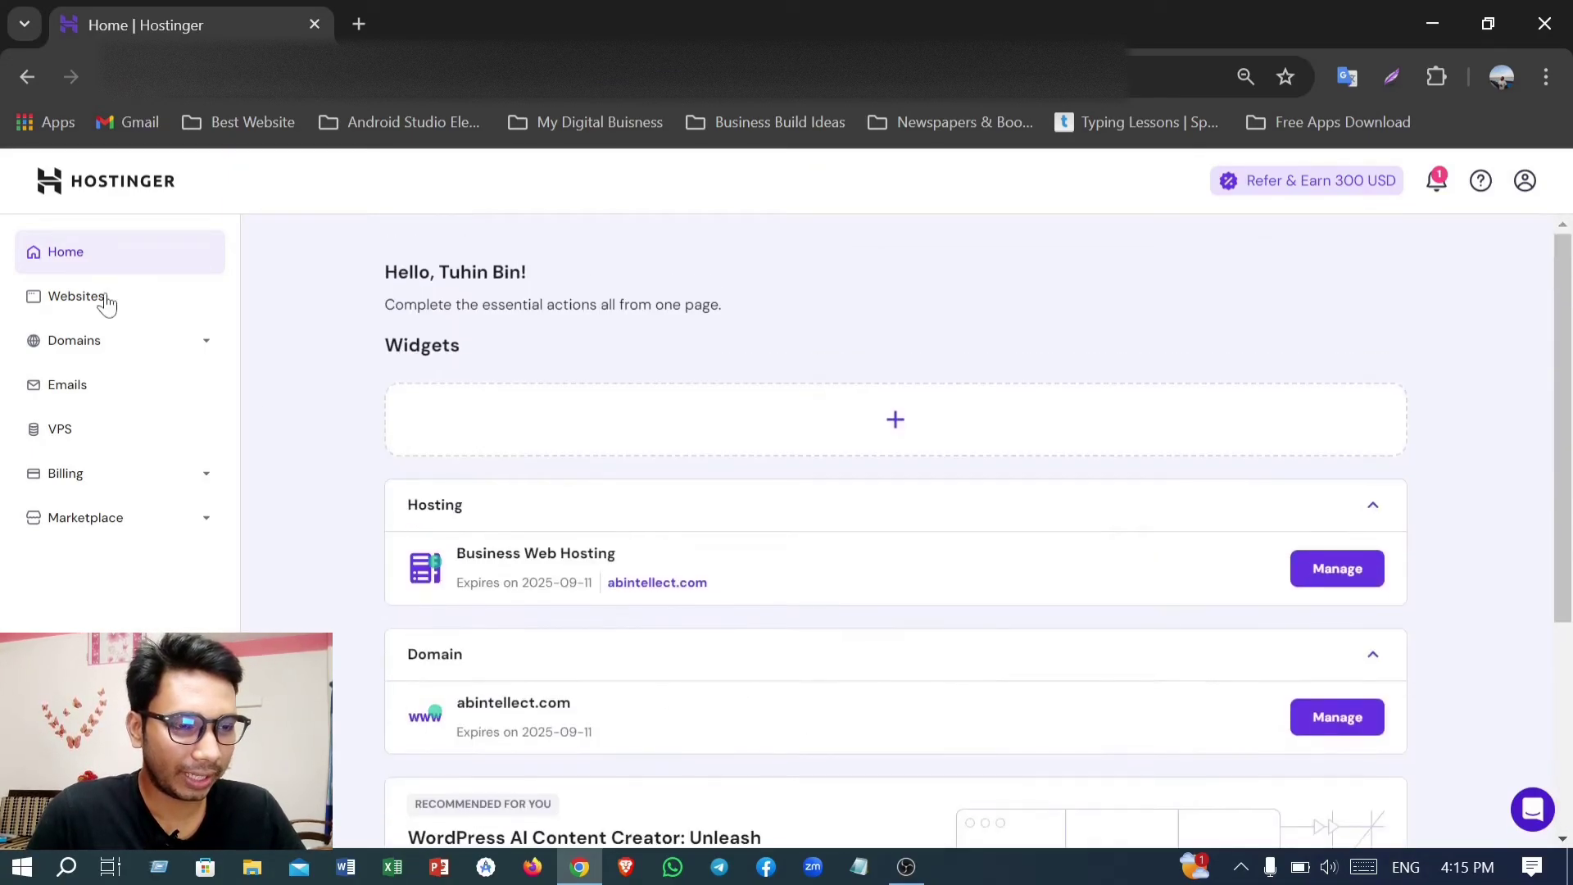
click(93, 299)
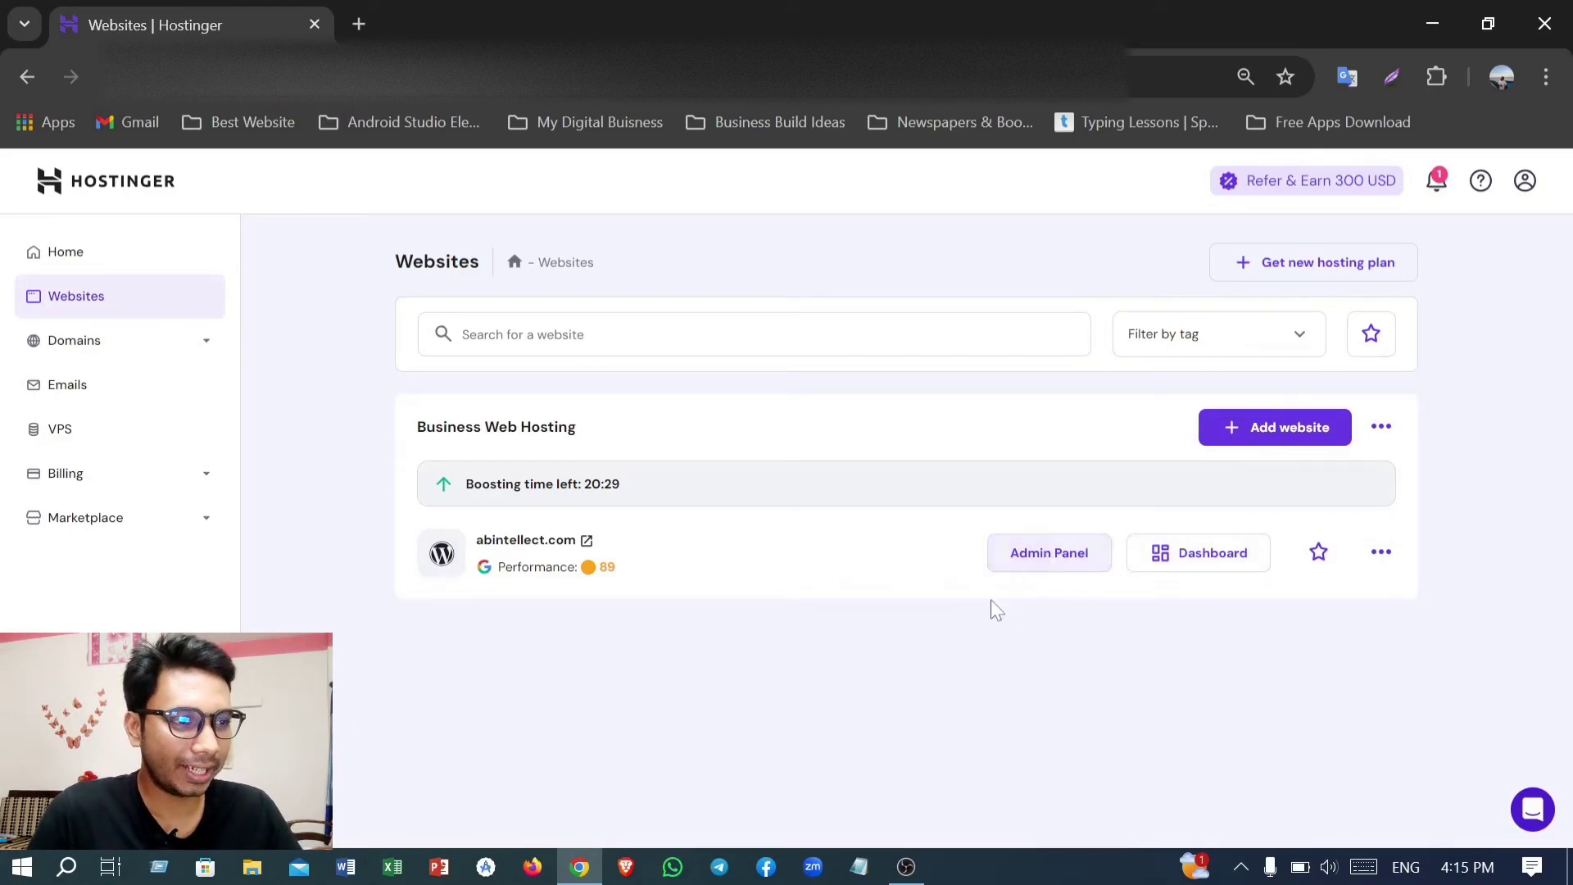
click(105, 345)
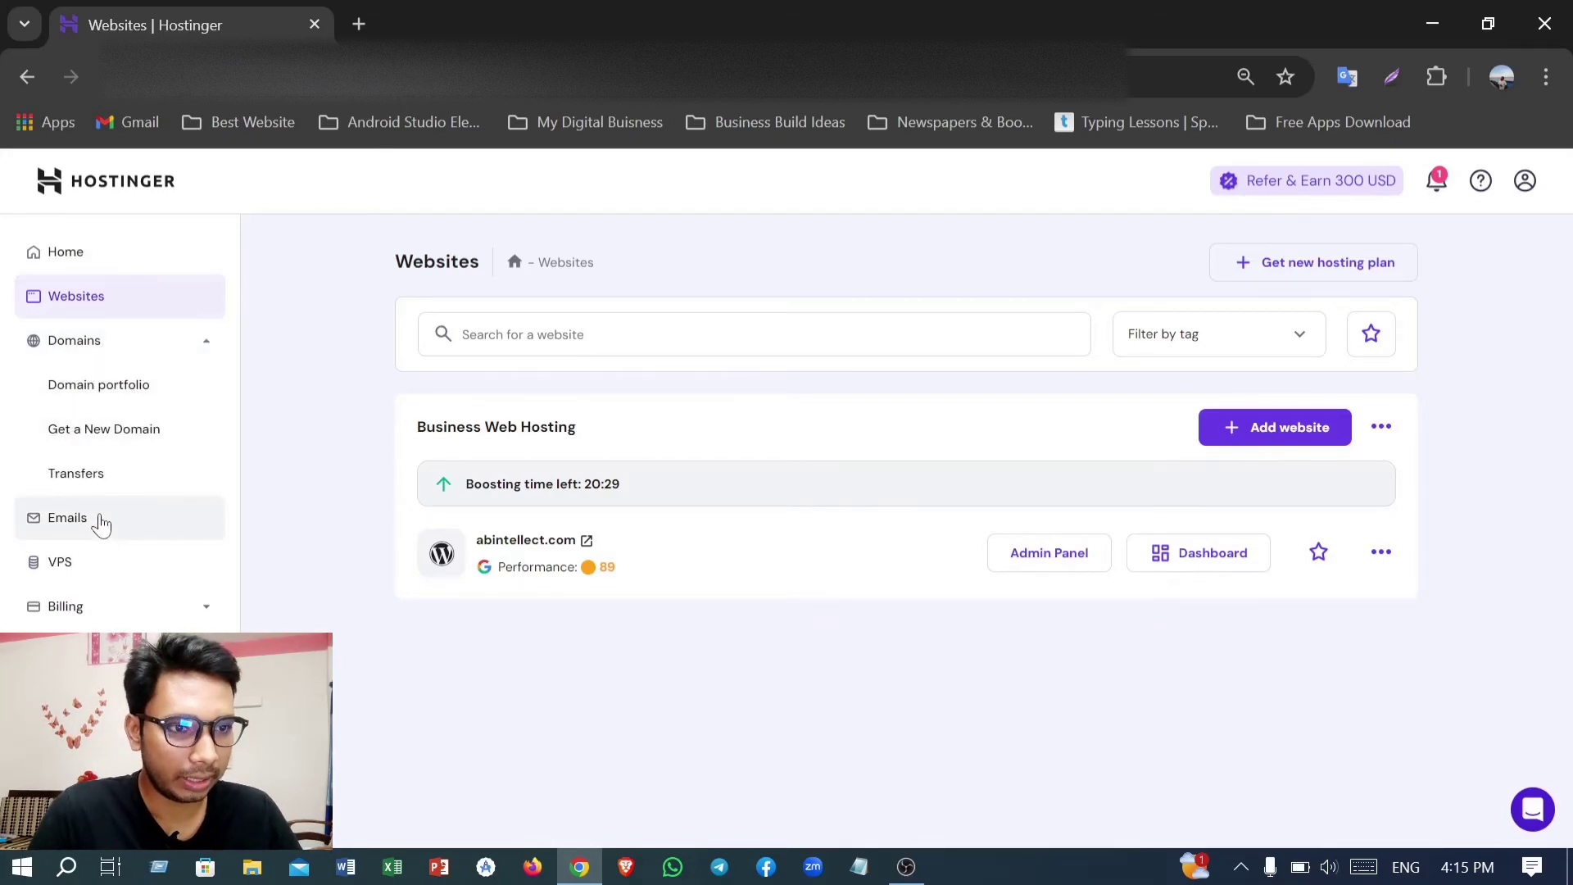
click(101, 522)
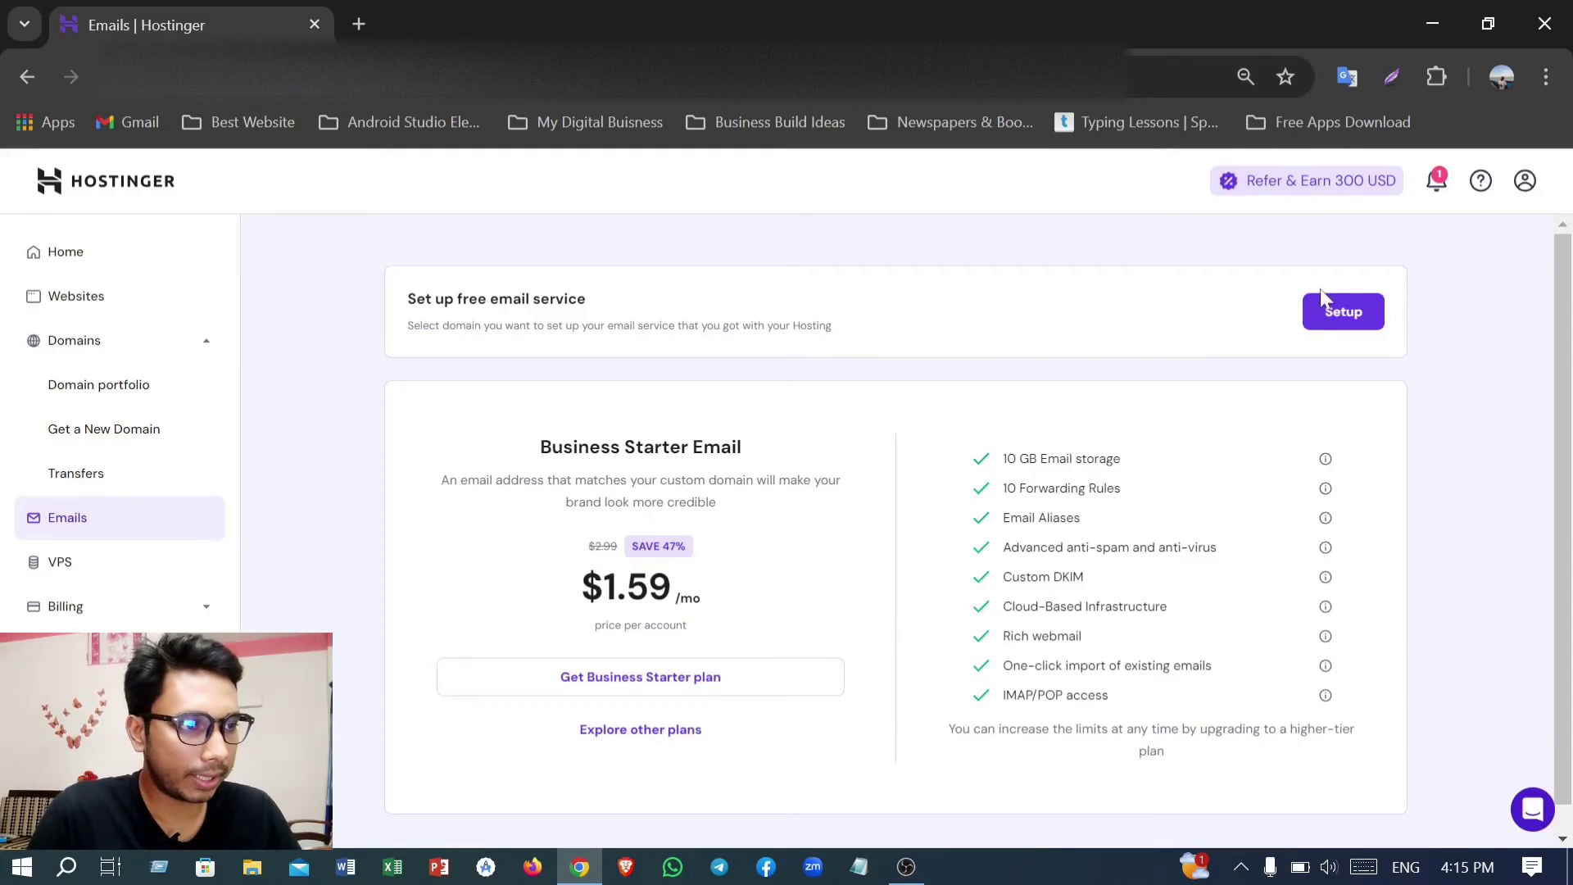
click(1338, 310)
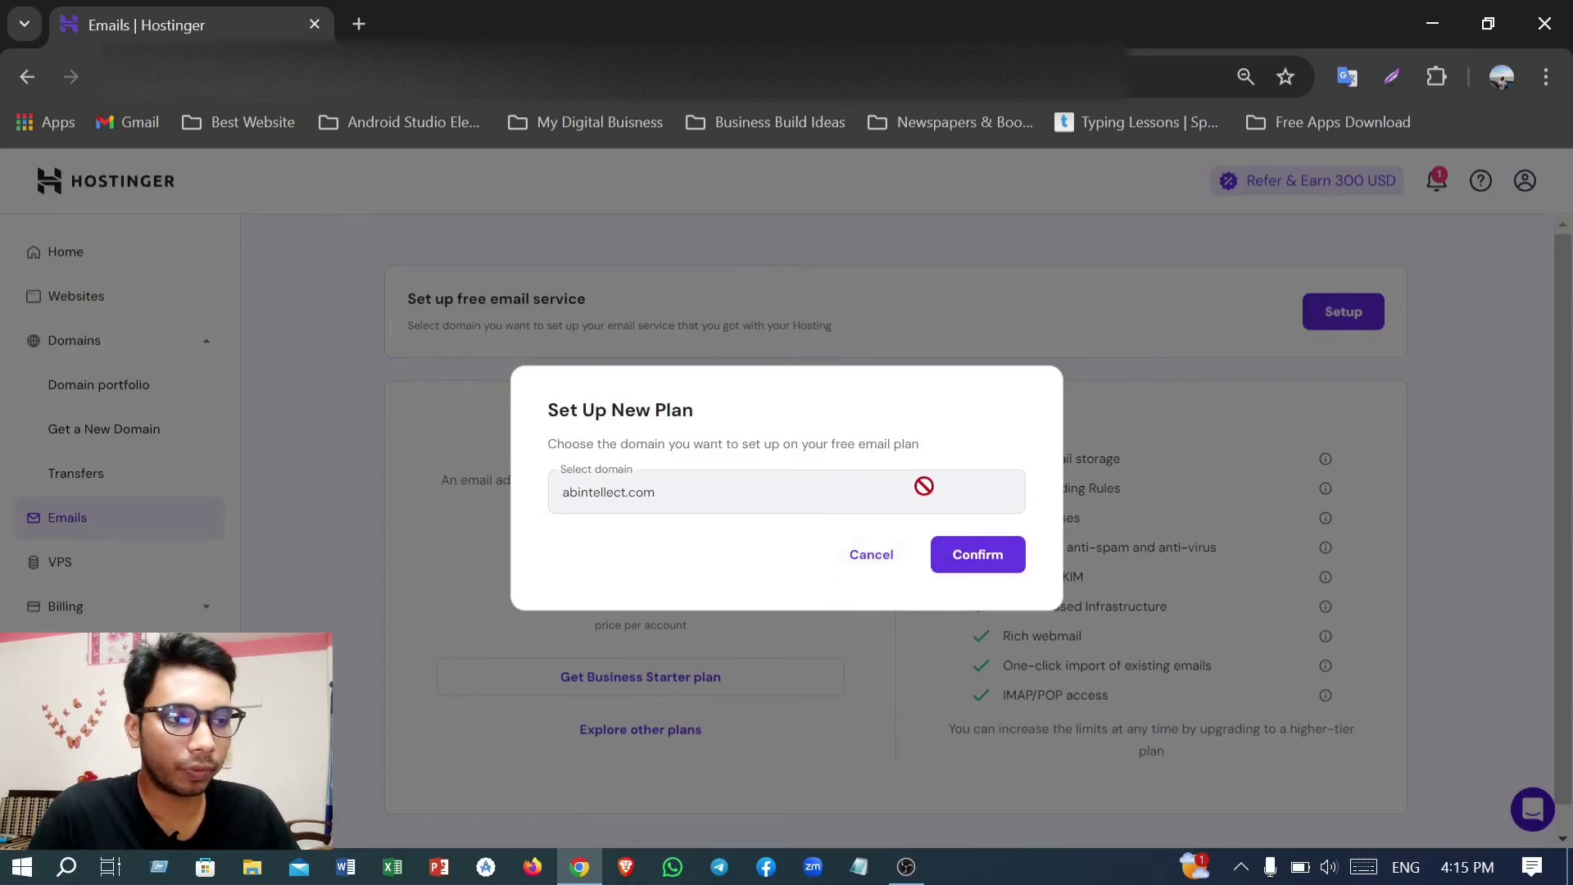
click(869, 557)
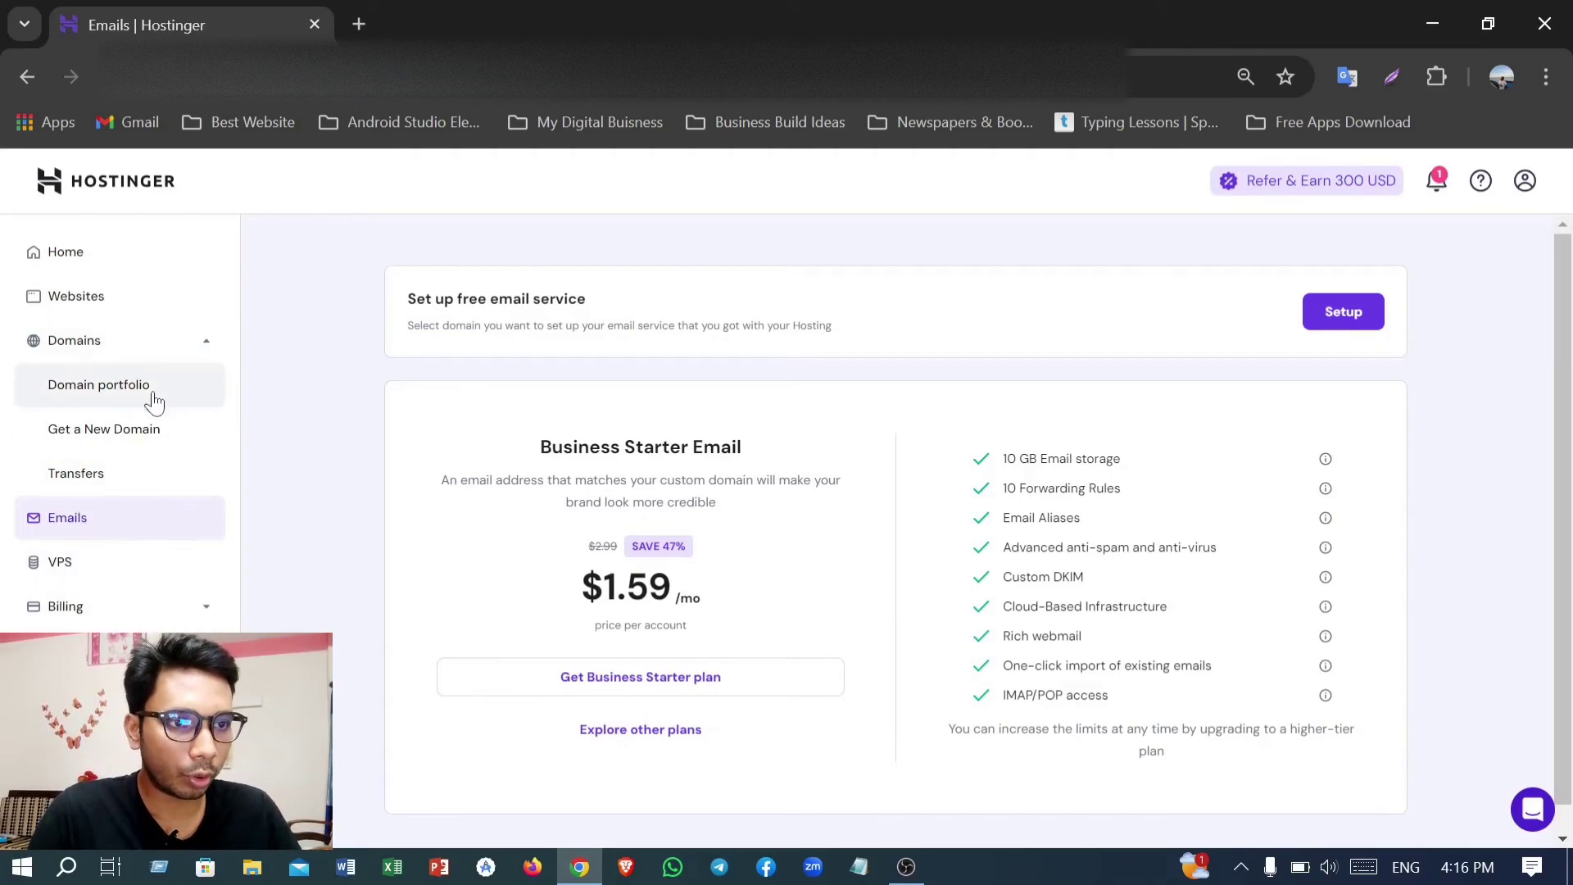
Step: Open the WordPress admin panel of abintellect.com from the website list
click(99, 311)
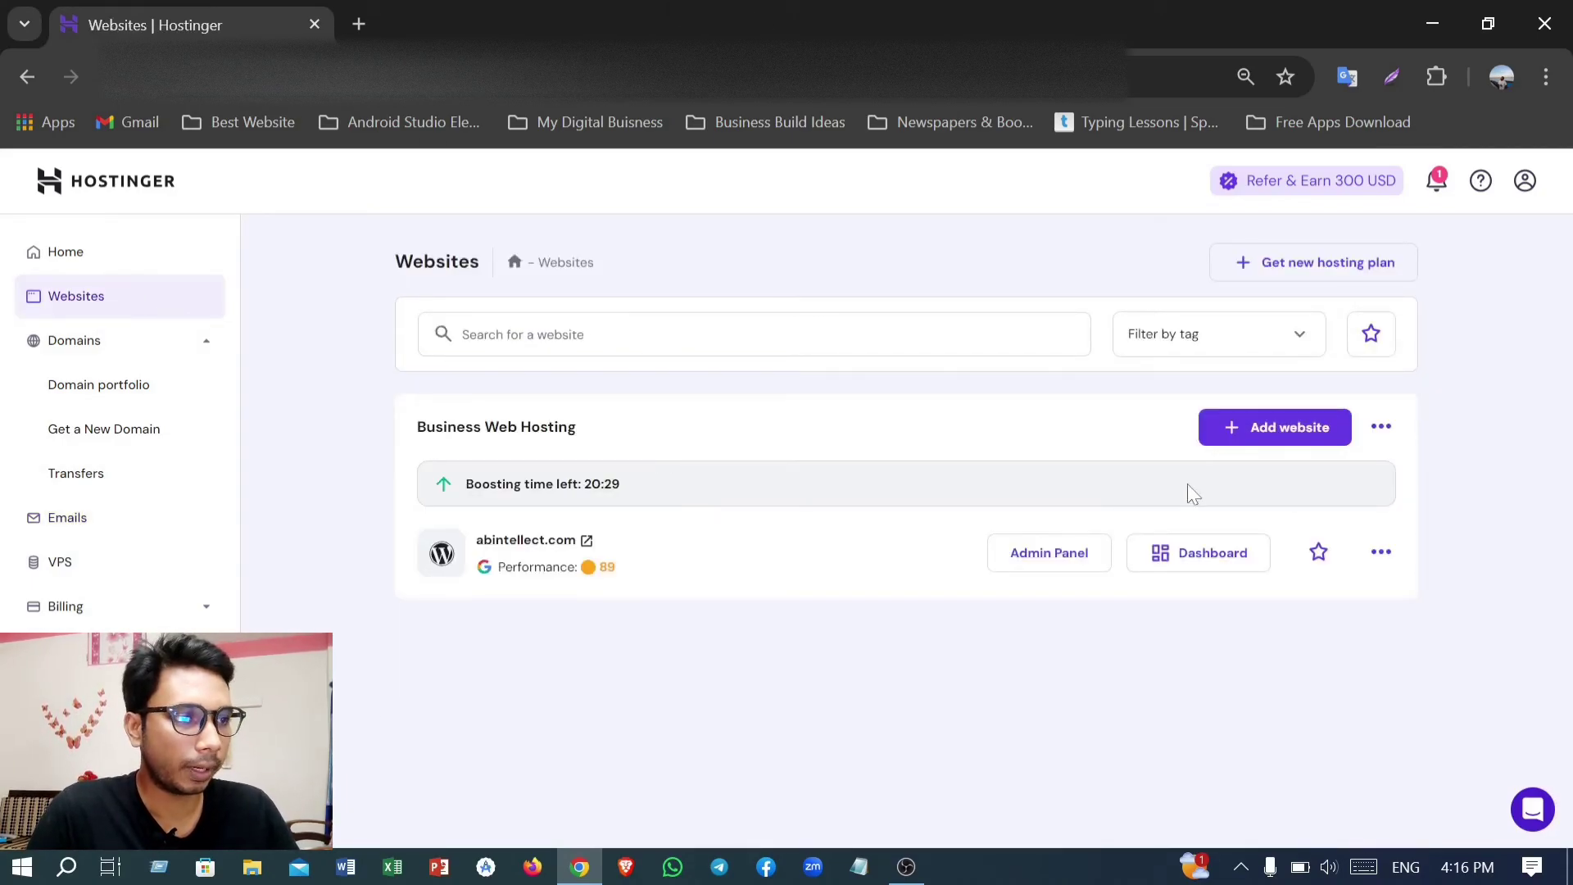
click(1046, 564)
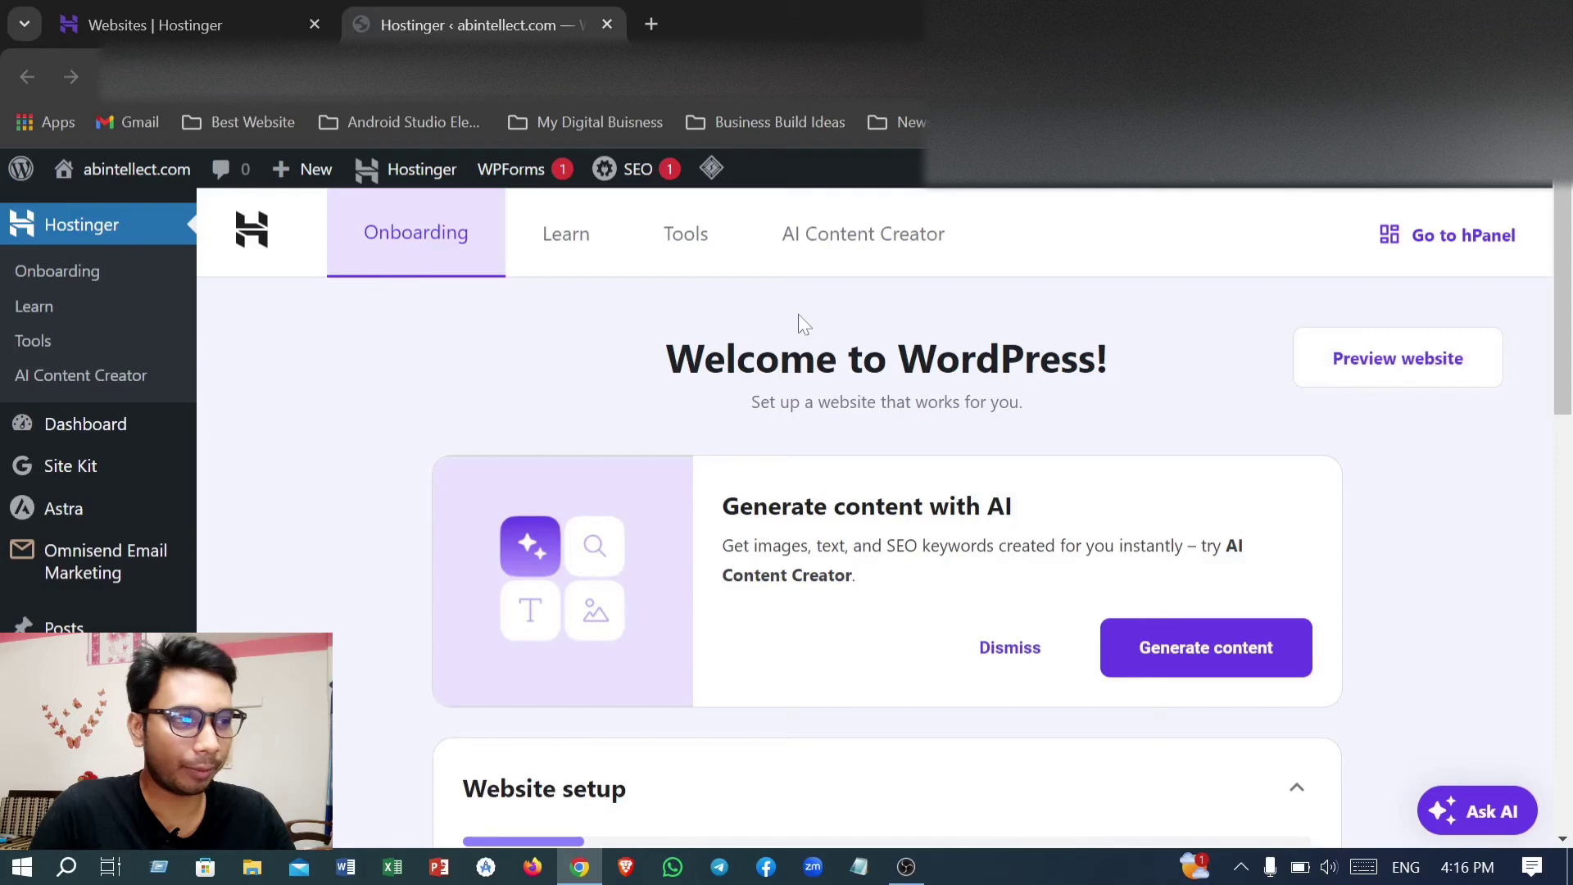
Step: Preview the abintellect.com website from the onboarding page and look through its homepage from the header down to the footer
scroll(801, 323, down, 3)
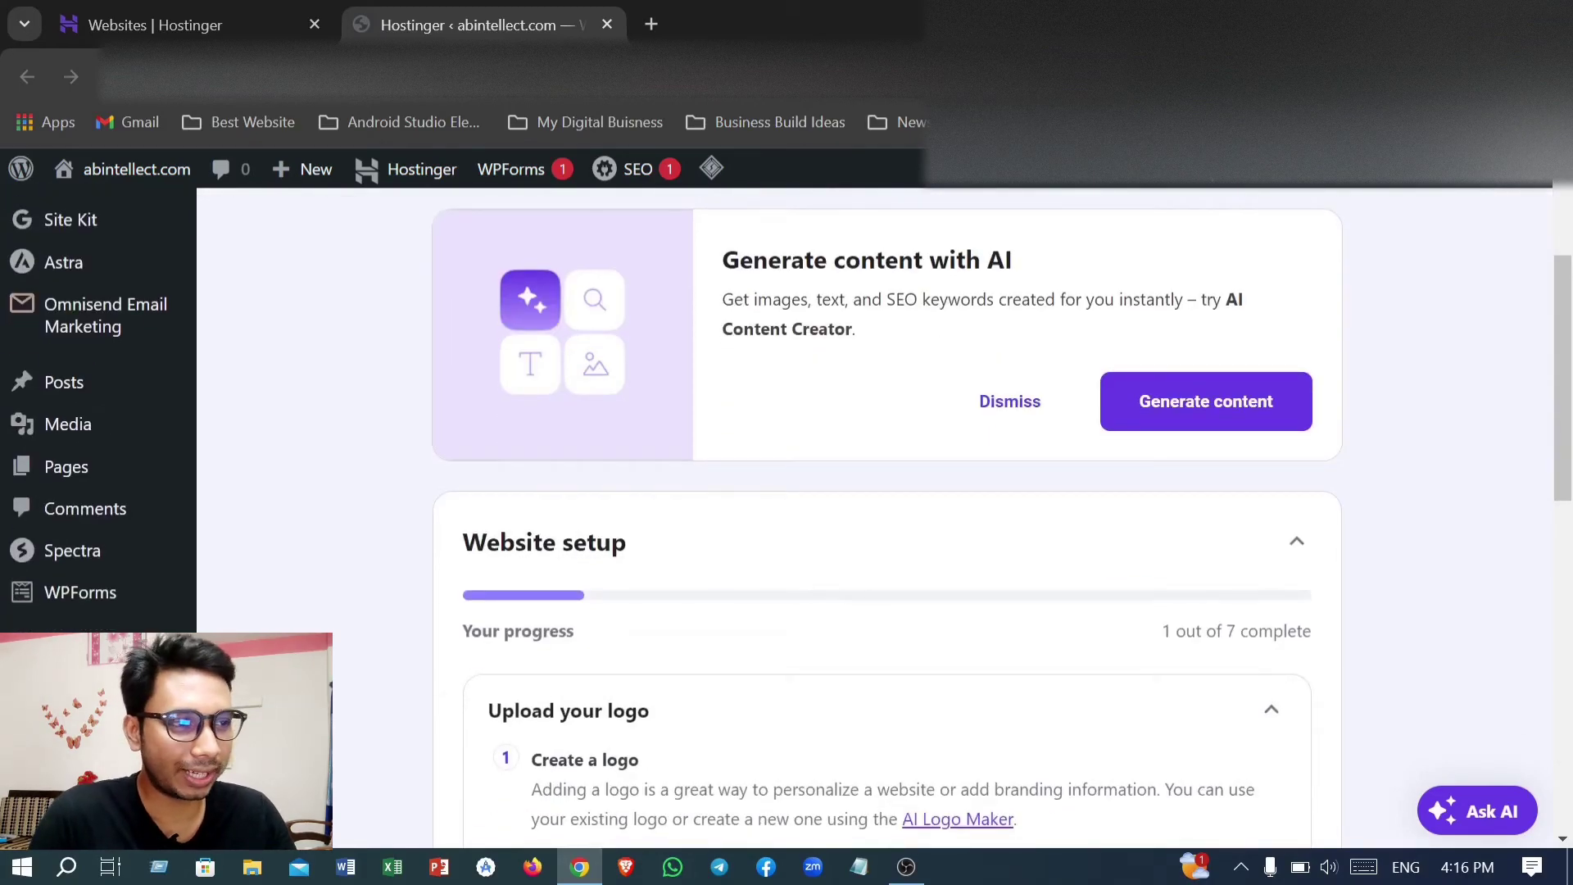
scroll(874, 516, up, 3)
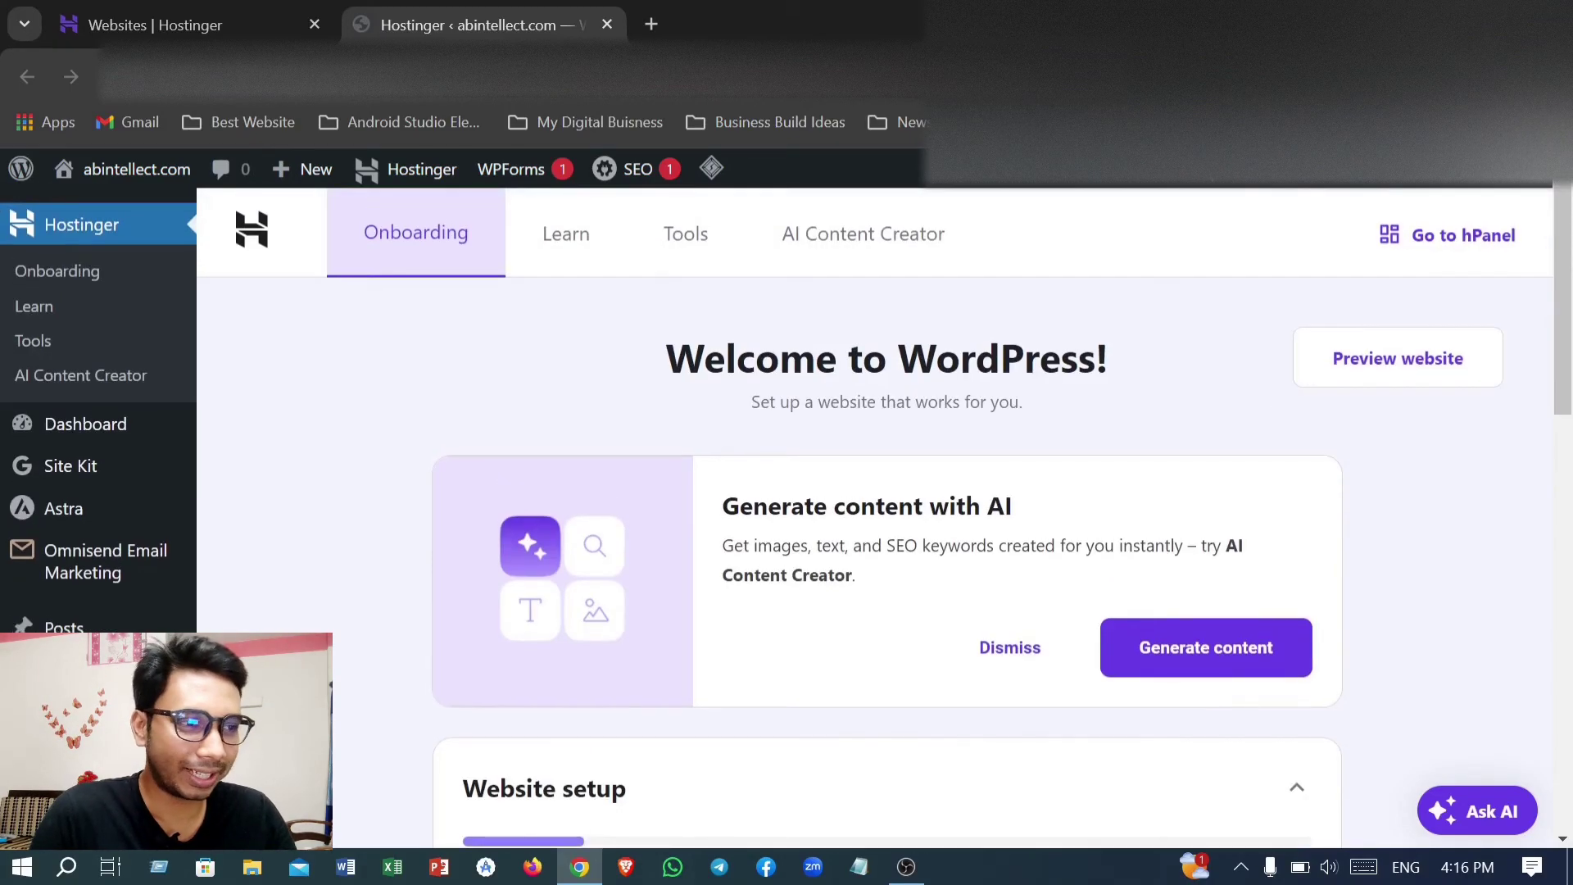
click(1389, 365)
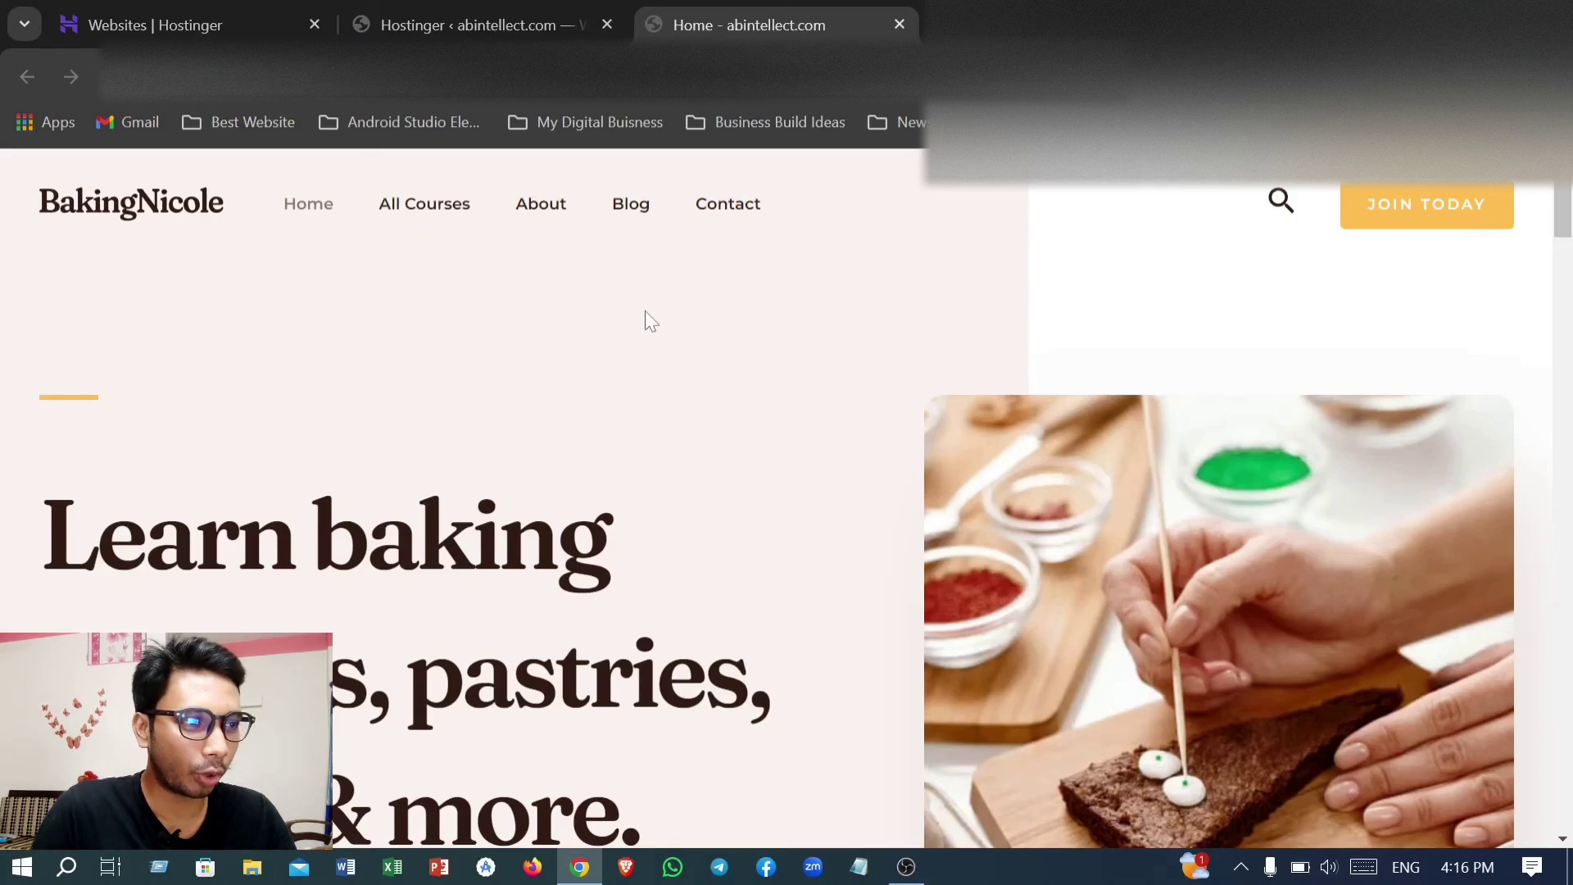
scroll(645, 311, down, 10)
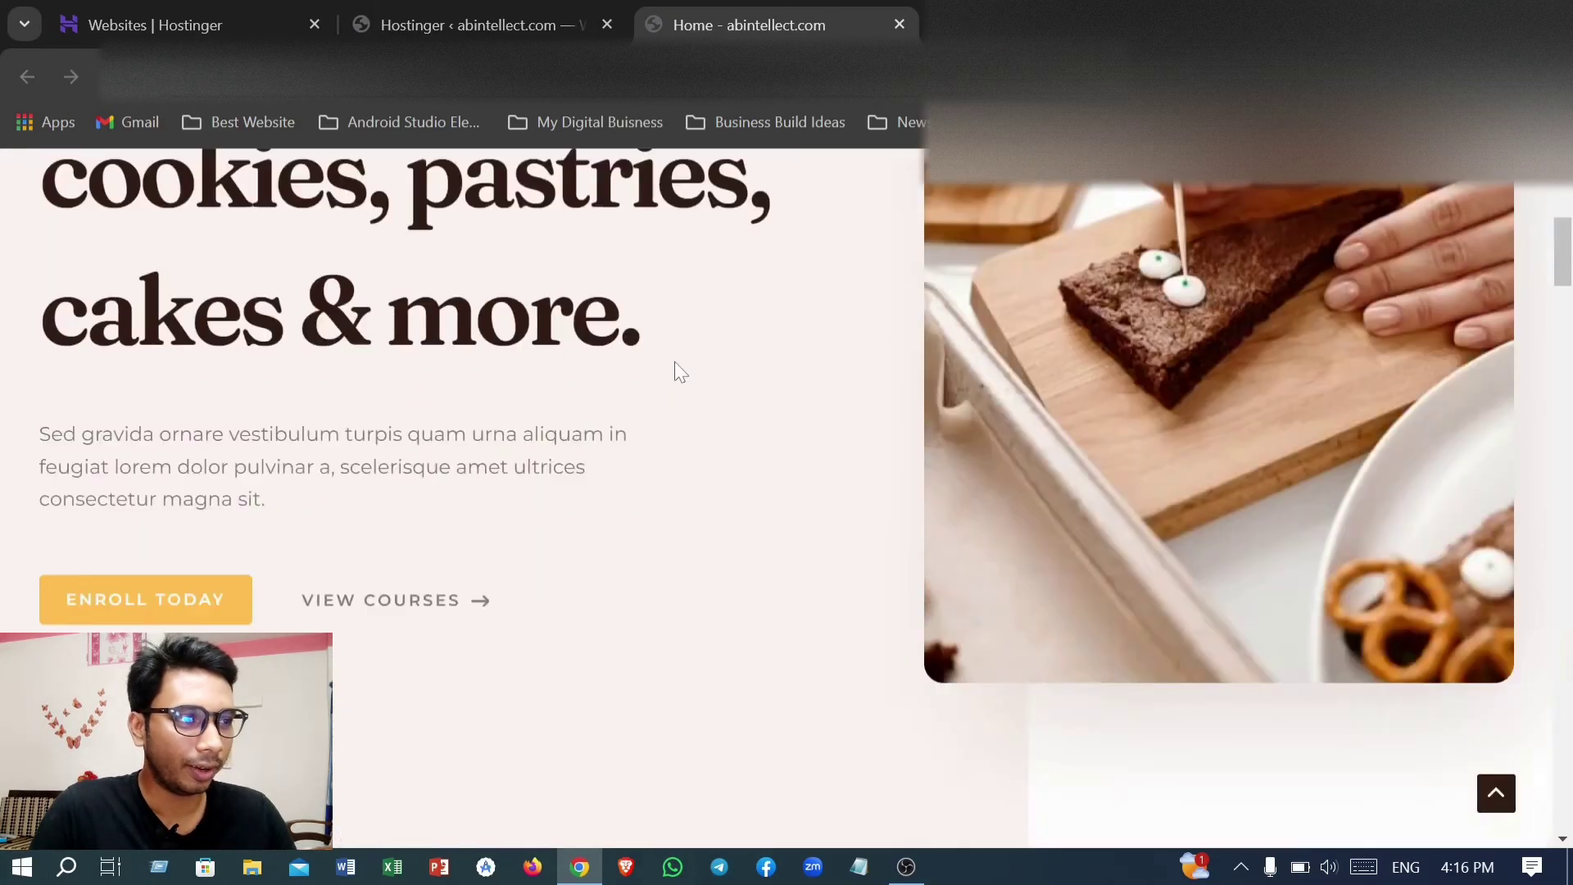
scroll(674, 366, down, 4)
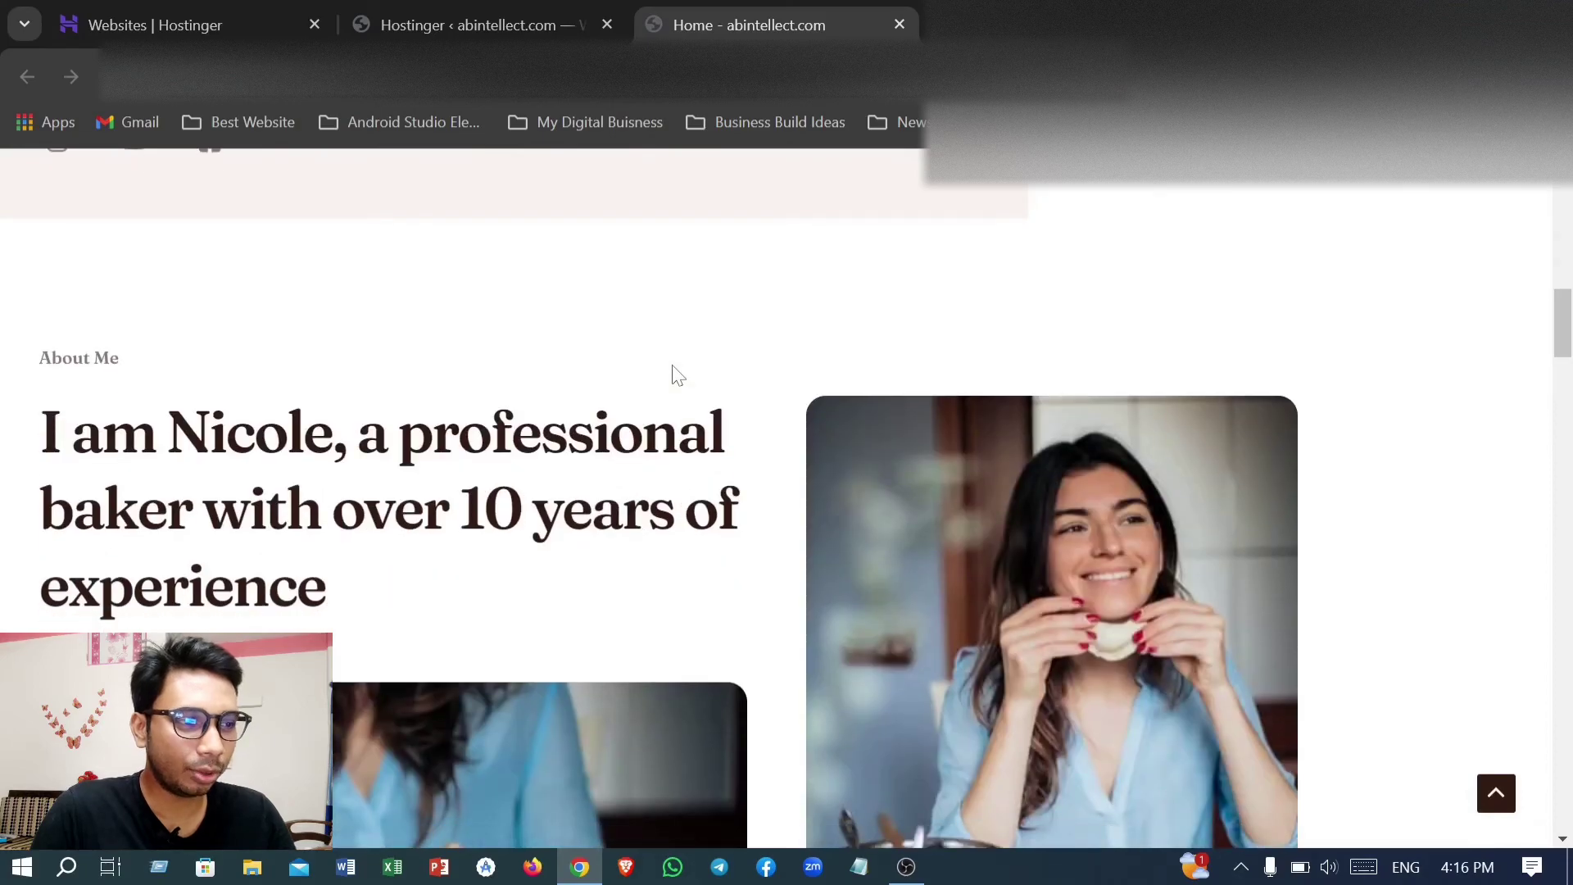
scroll(672, 365, down, 18)
scroll(672, 366, down, 20)
scroll(603, 449, down, 15)
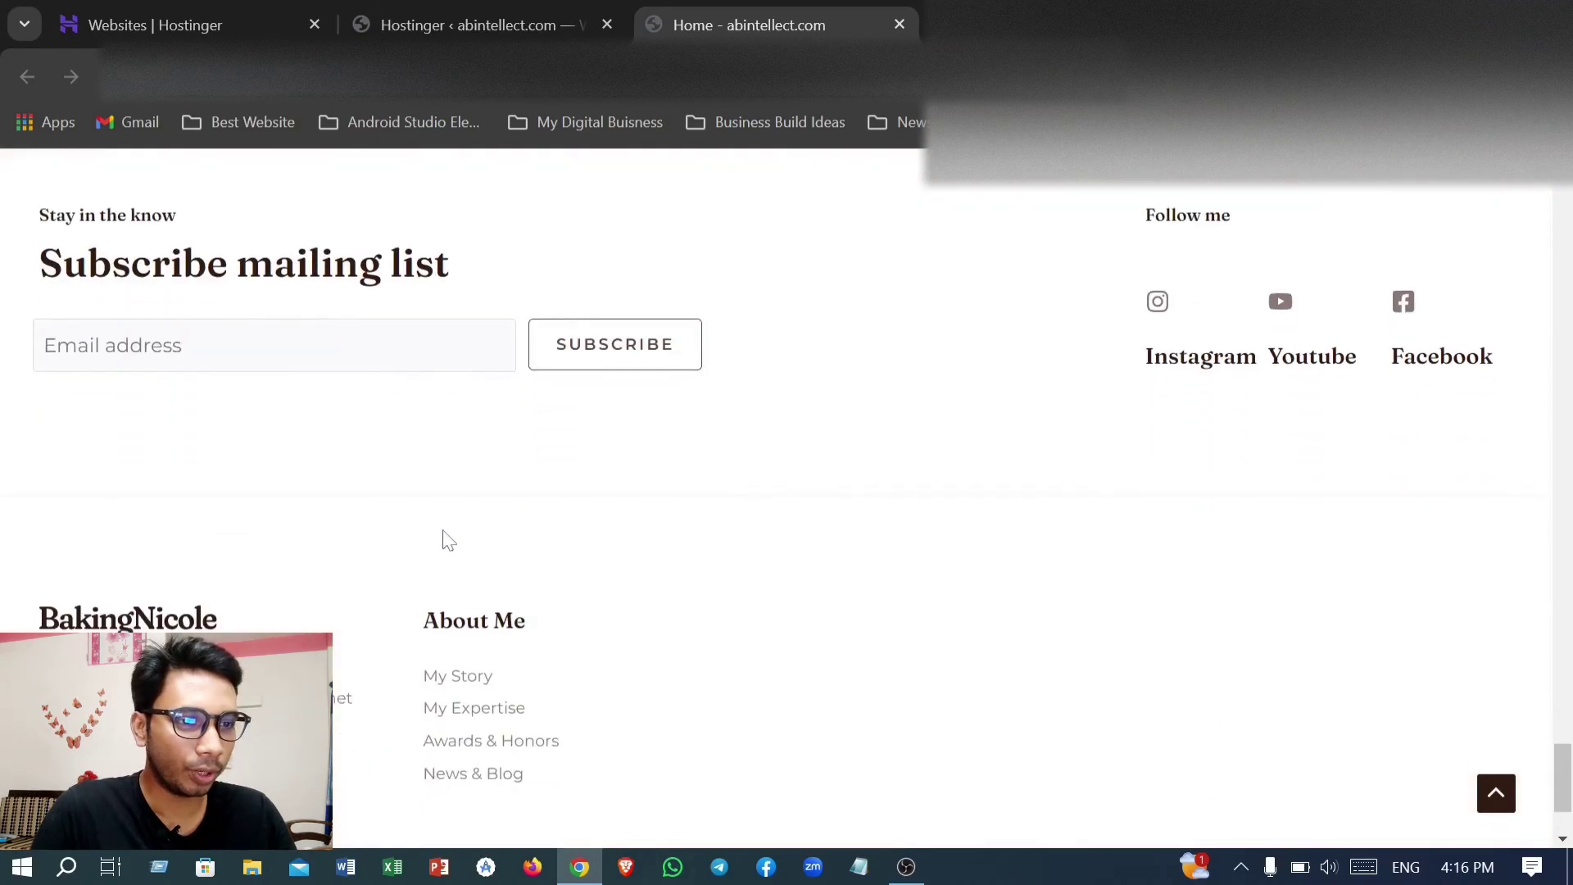
scroll(562, 494, down, 2)
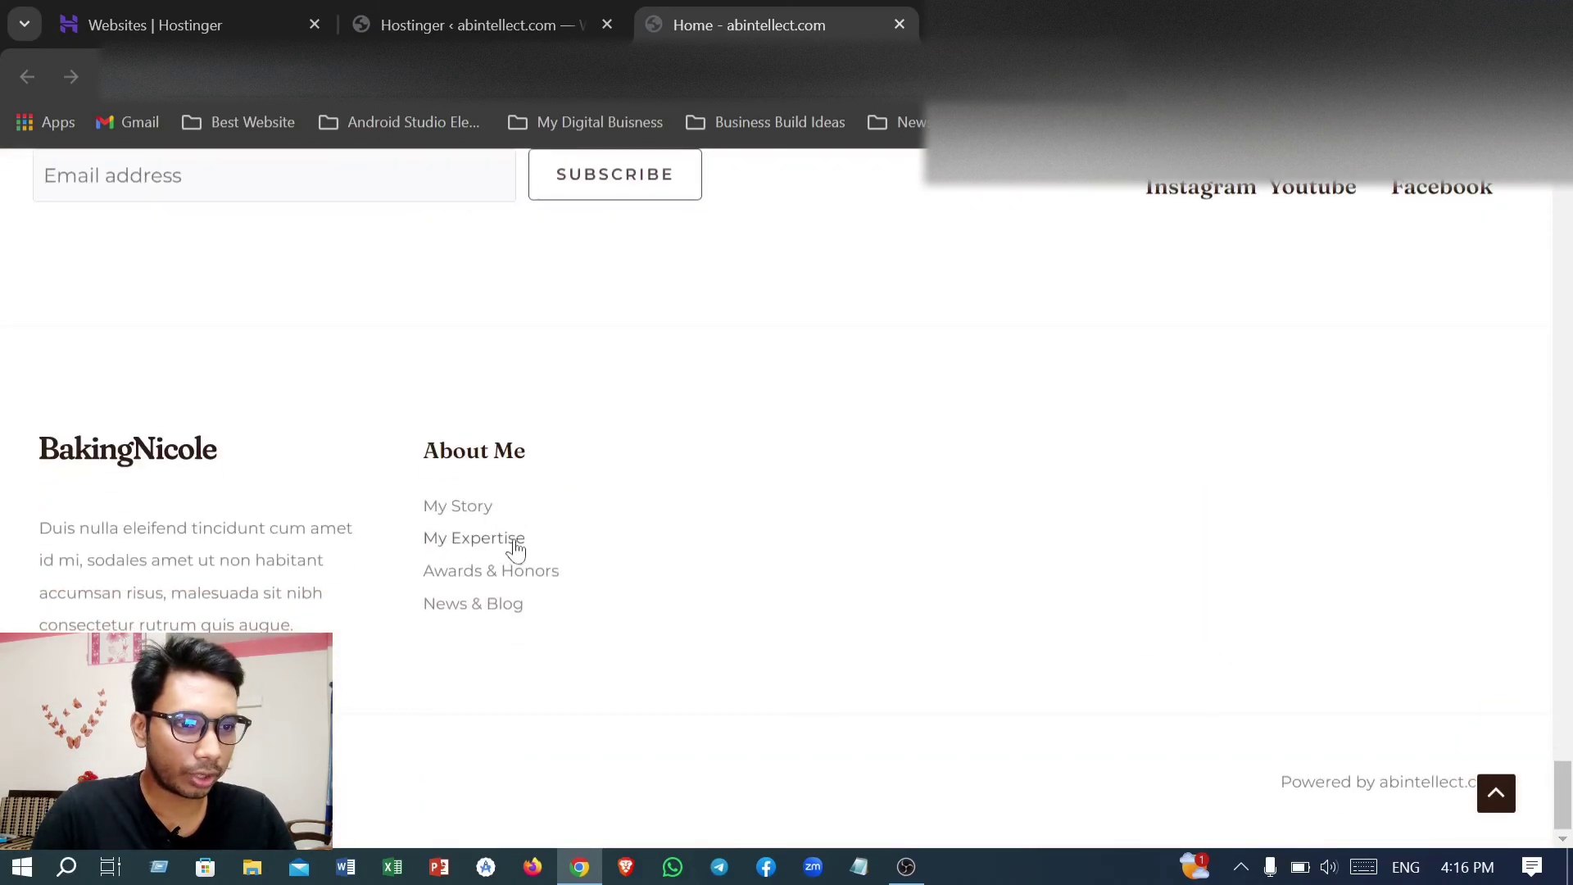
scroll(492, 537, up, 5)
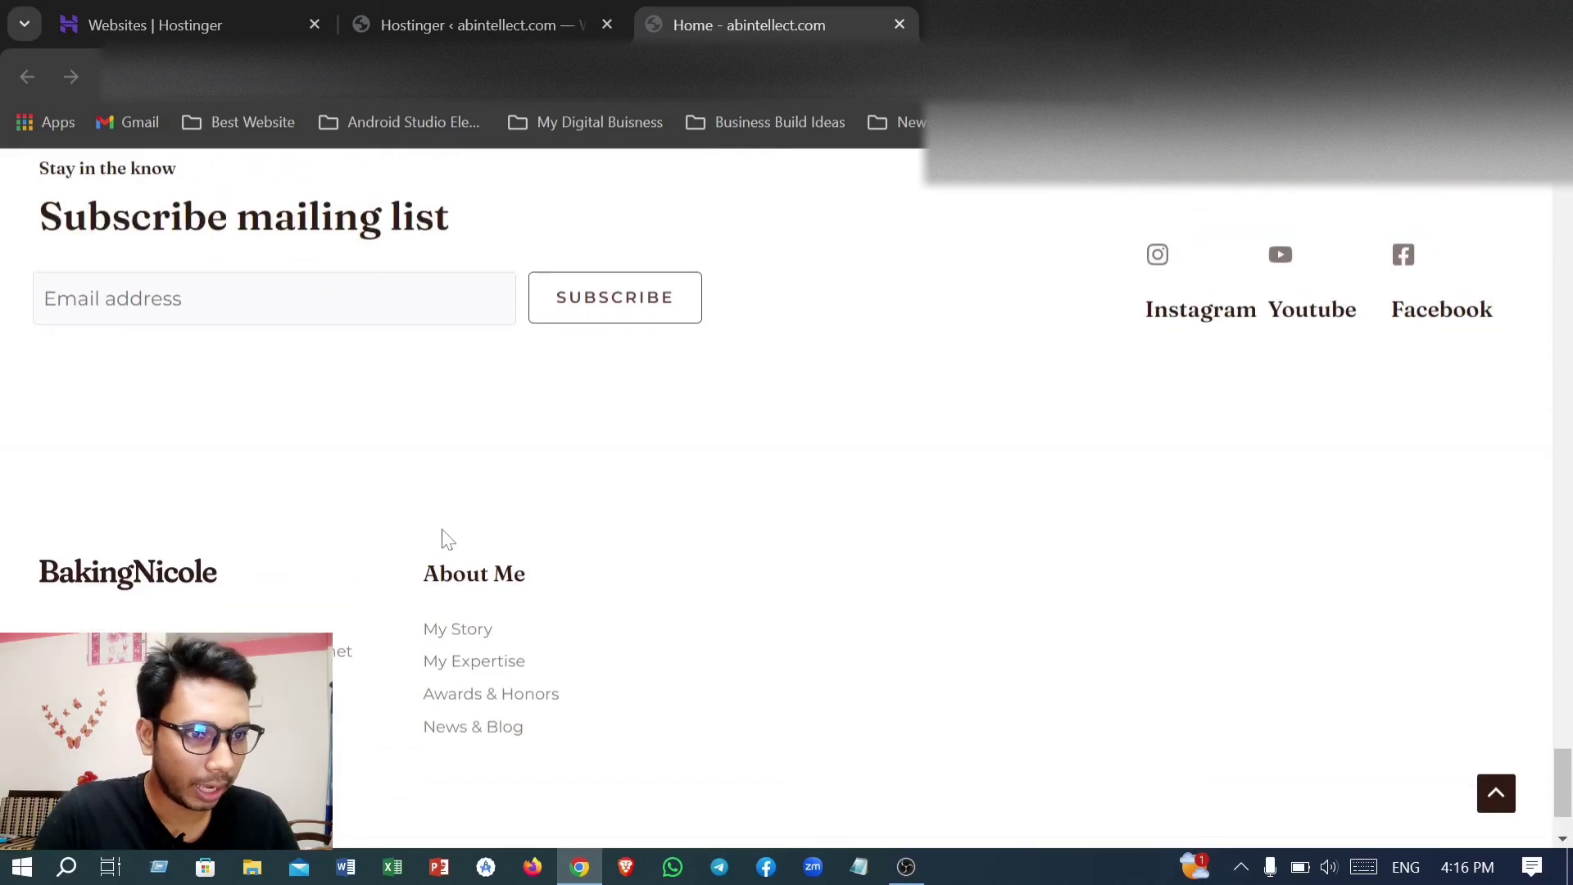
scroll(483, 496, down, 5)
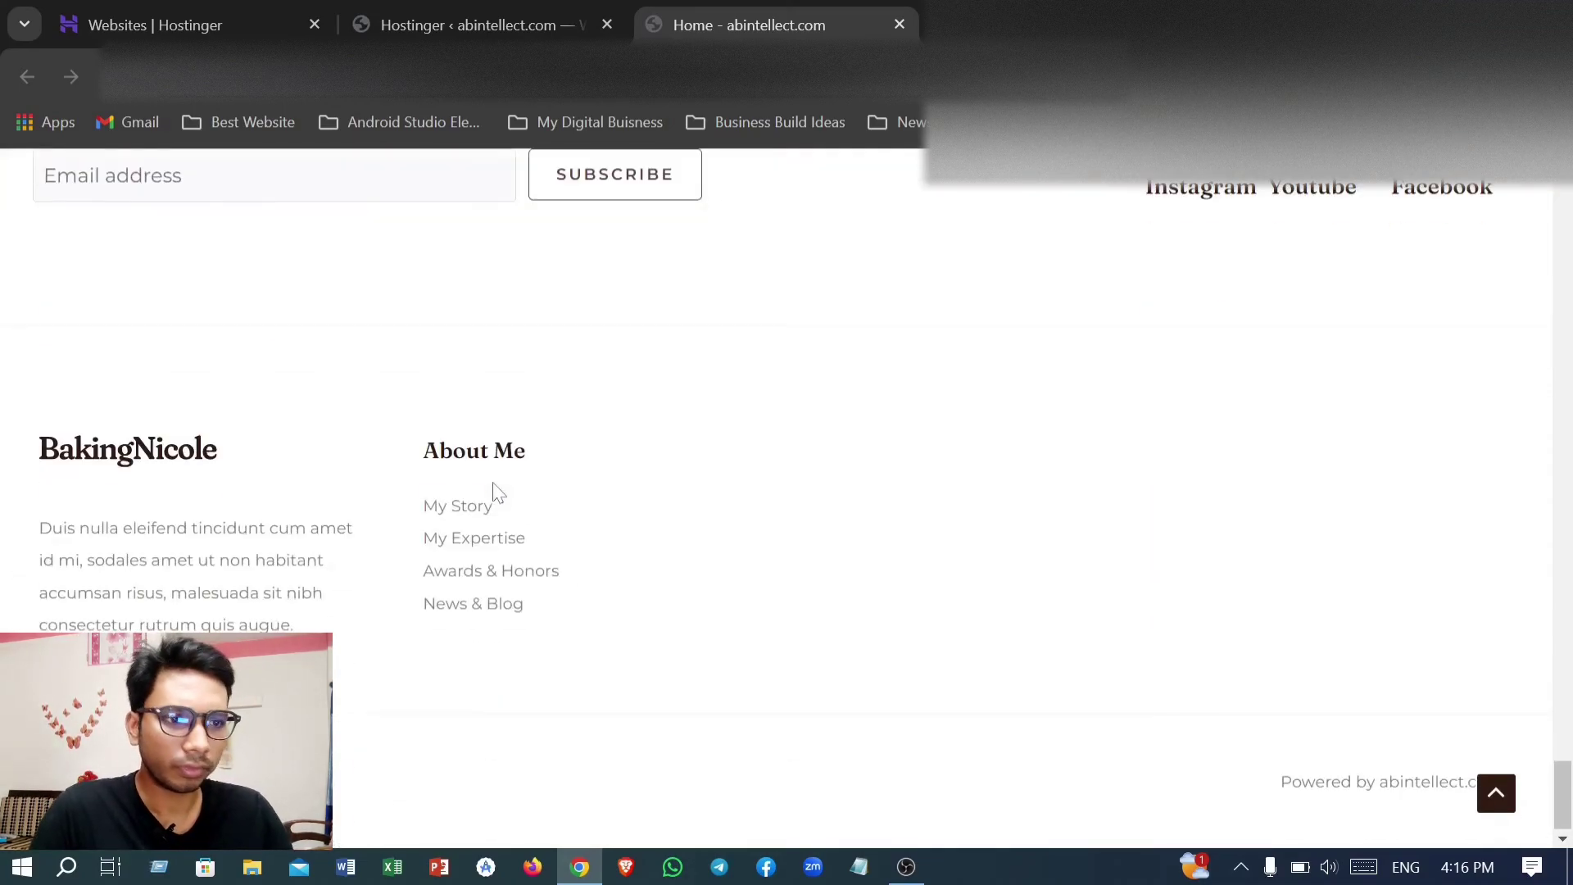
scroll(500, 442, up, 15)
scroll(505, 365, up, 20)
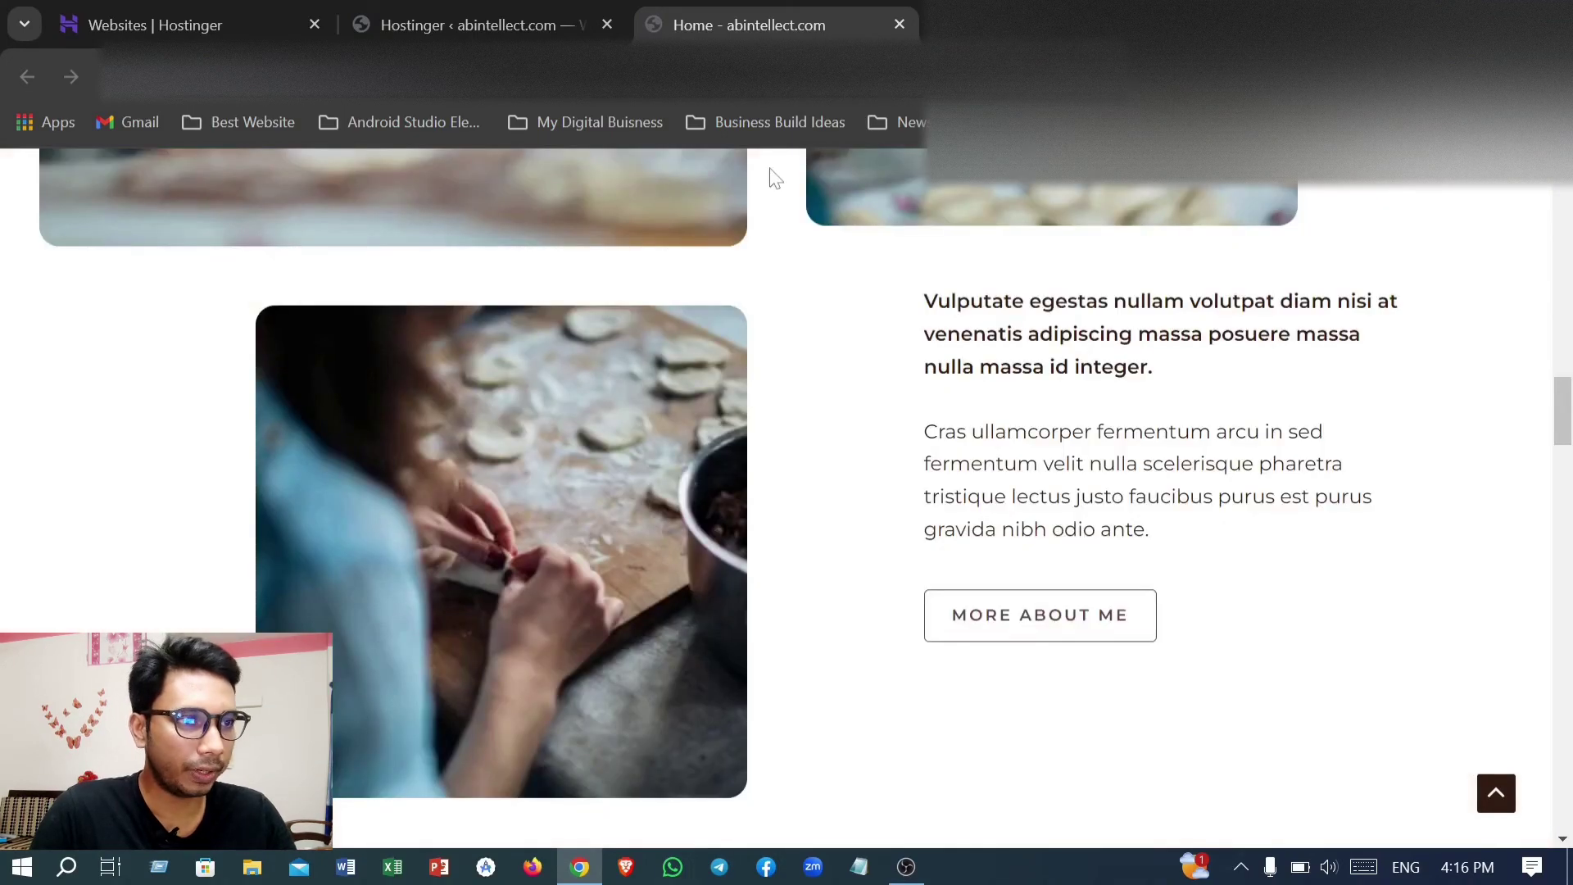
scroll(775, 177, up, 8)
scroll(862, 178, up, 5)
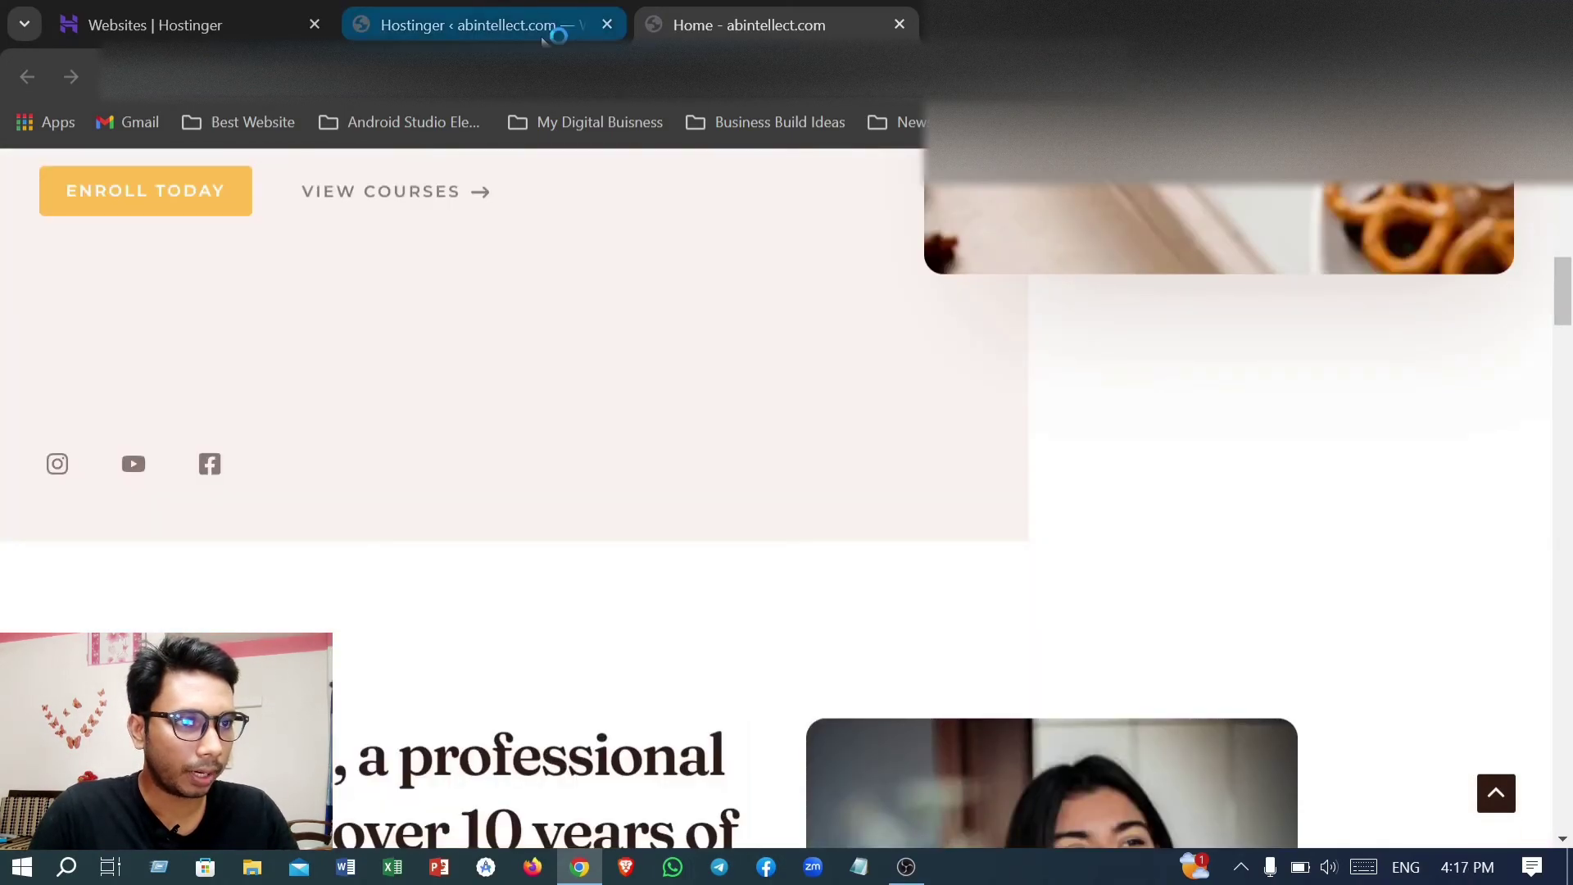
Step: Return to the WordPress admin panel and examine its menu entries and the website setup checklist on the onboarding page
click(571, 33)
scroll(666, 410, down, 2)
scroll(667, 410, up, 2)
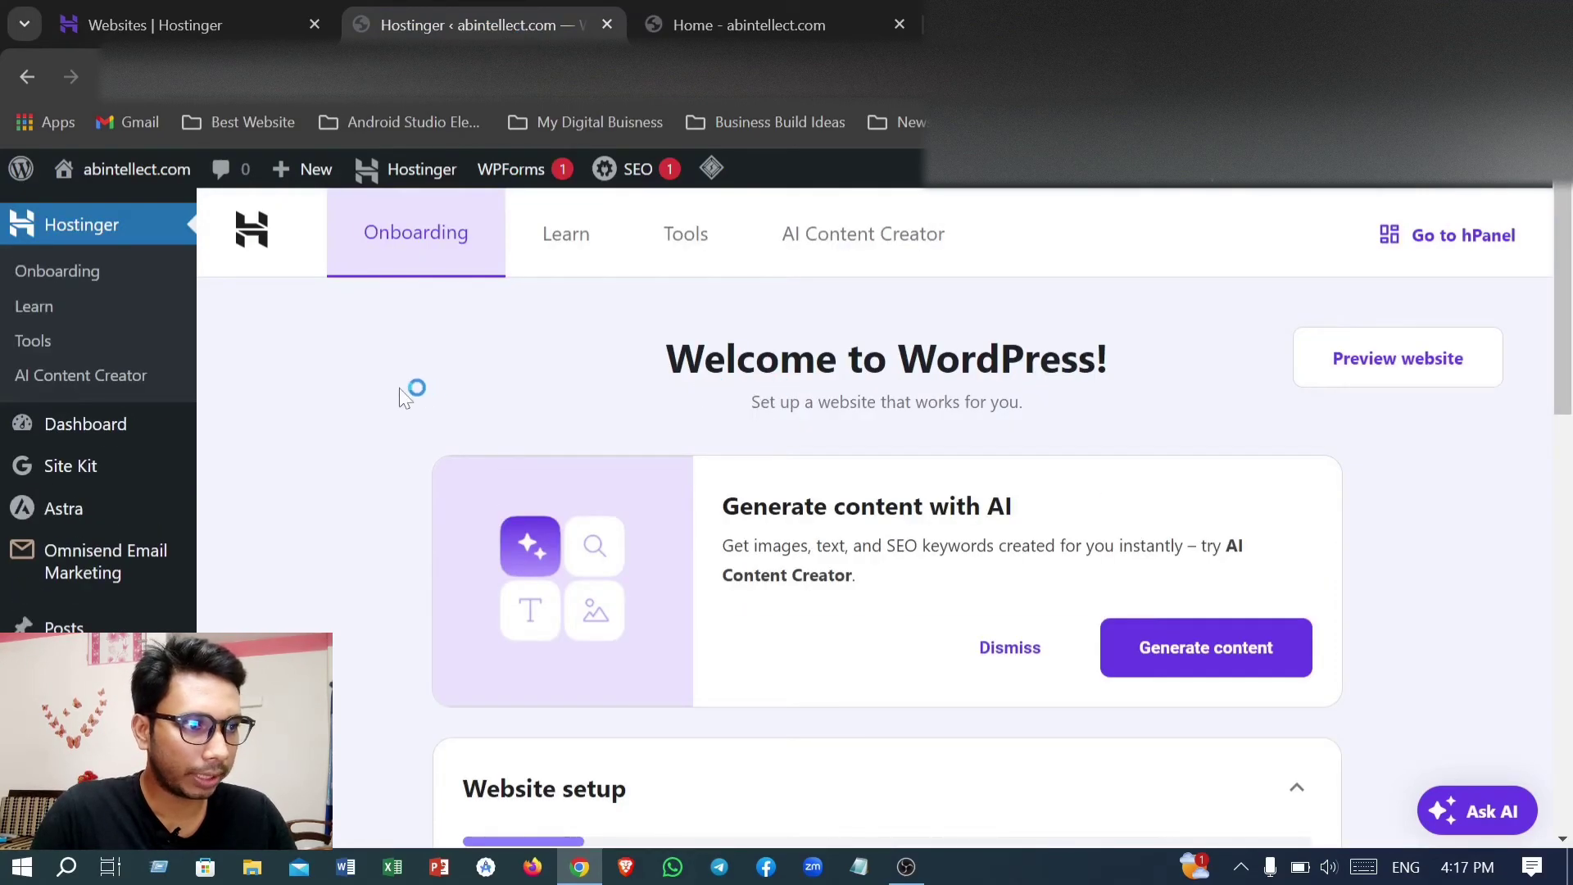
scroll(119, 341, down, 7)
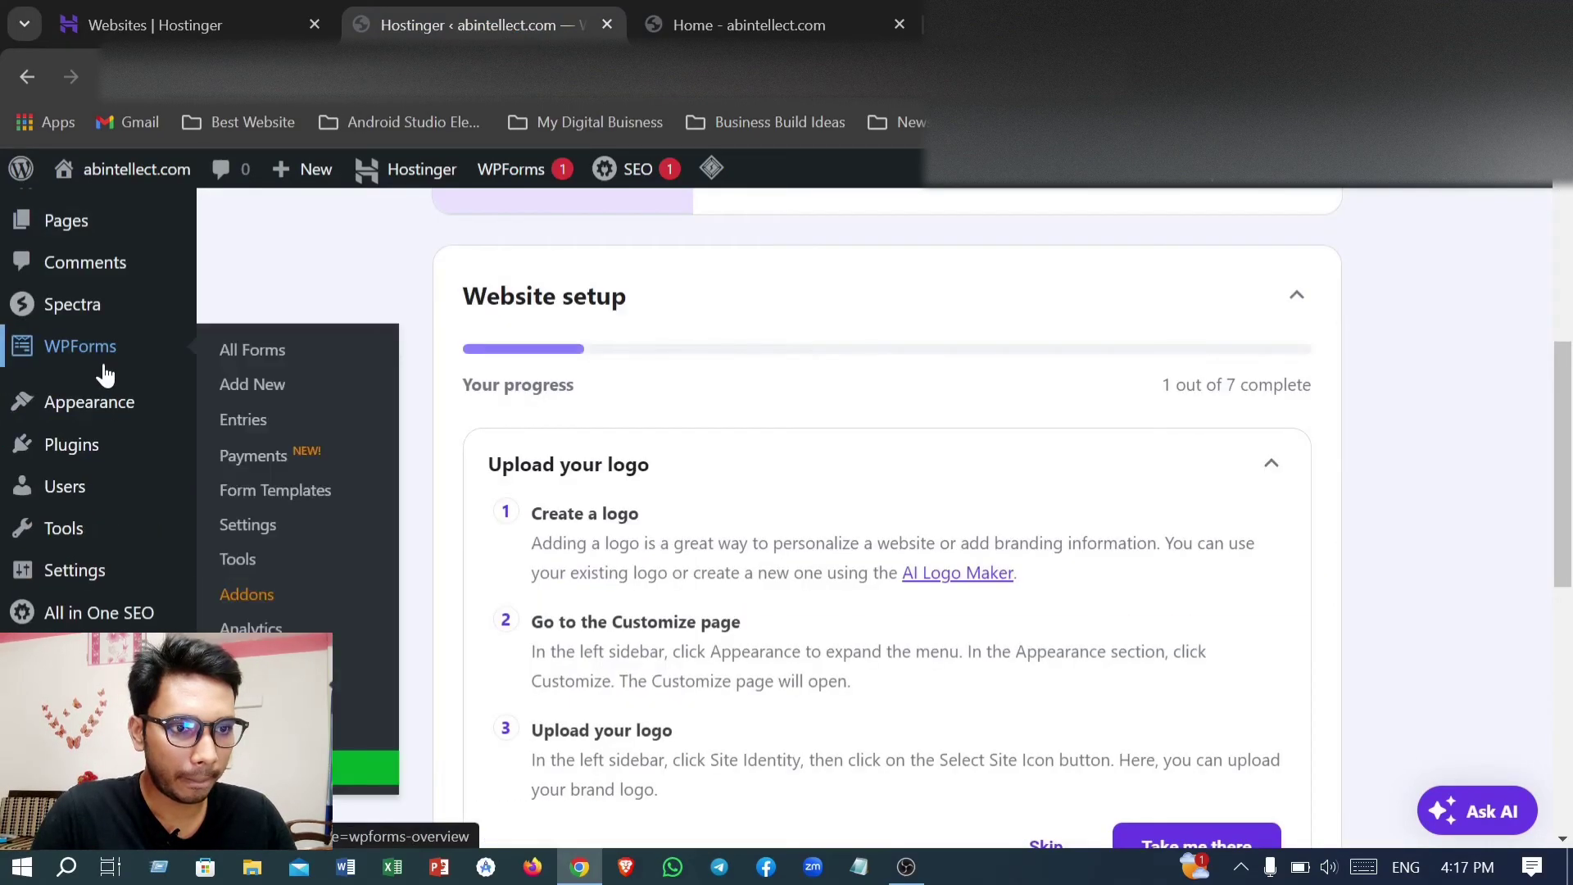
scroll(102, 386, up, 1)
scroll(106, 354, up, 6)
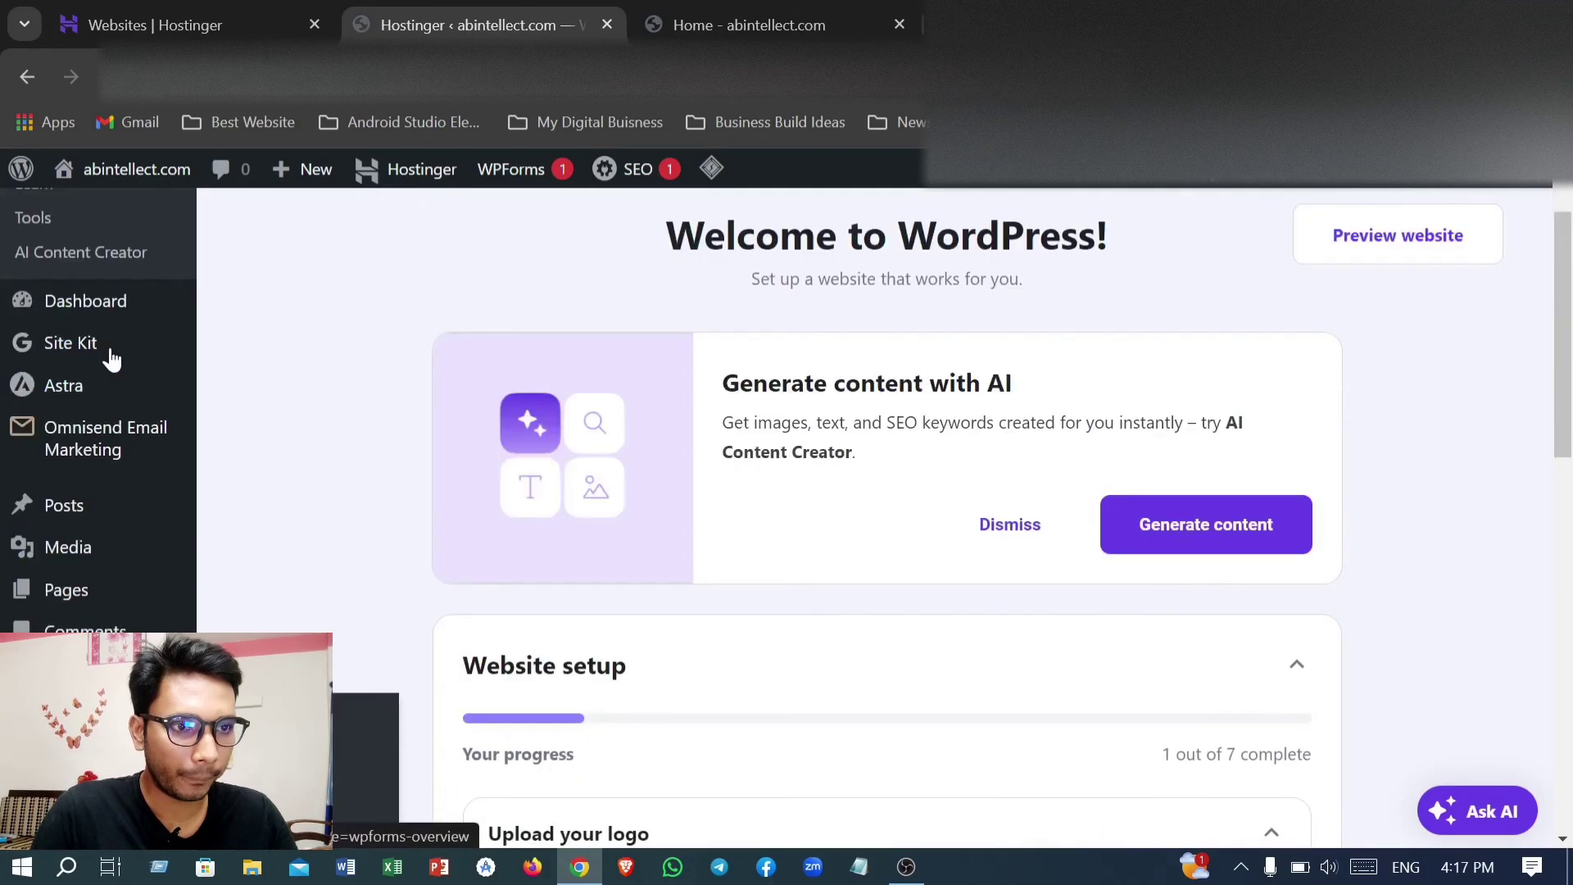
scroll(745, 450, down, 6)
scroll(741, 599, down, 4)
scroll(590, 330, up, 5)
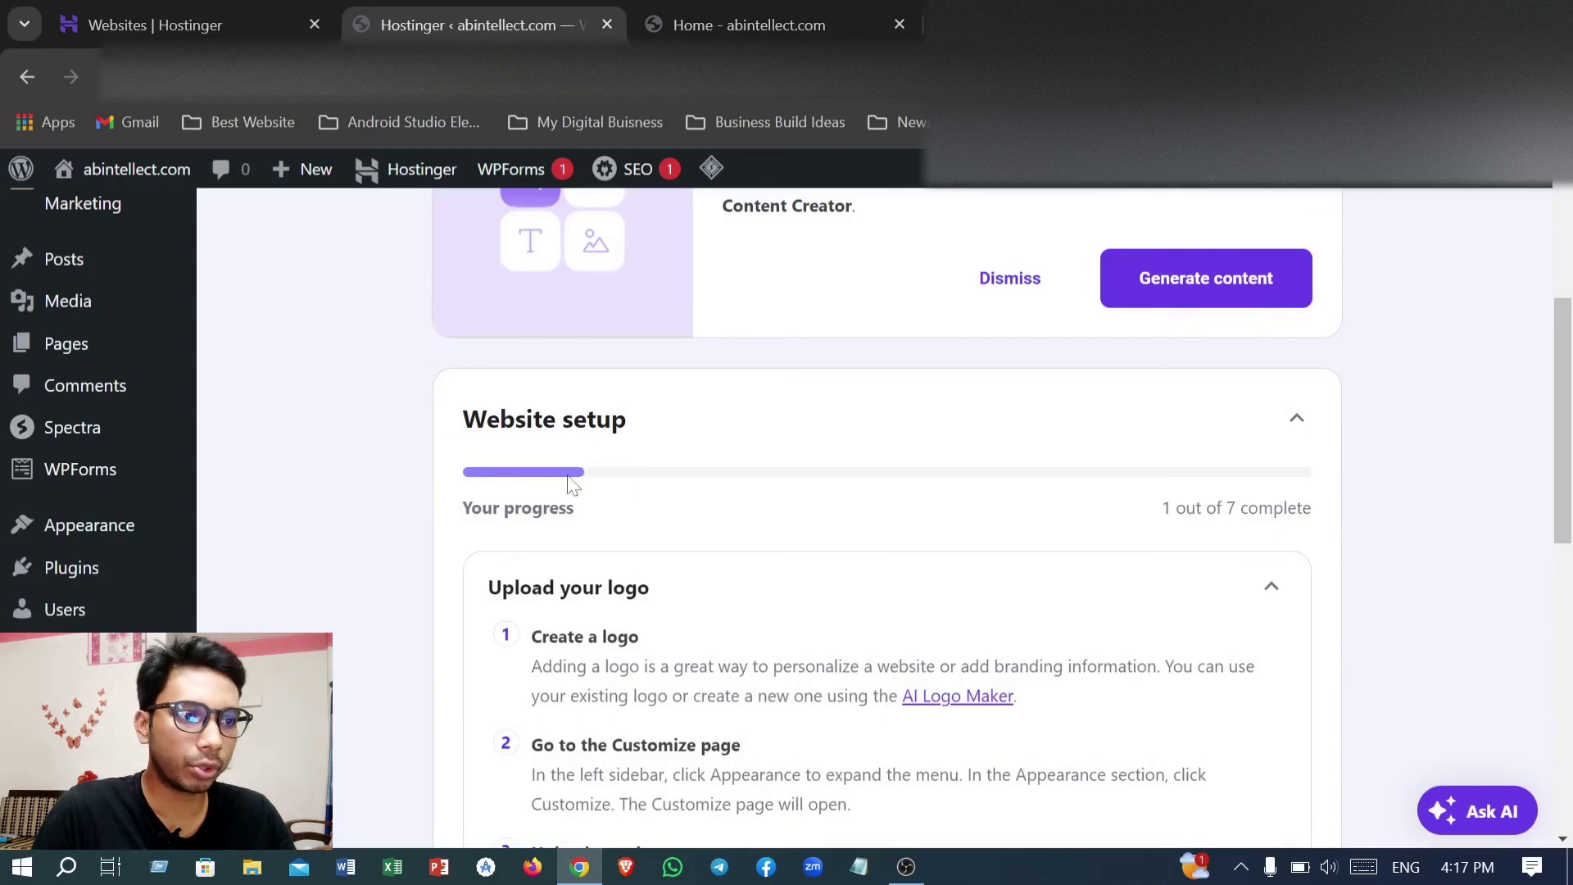
scroll(590, 483, down, 8)
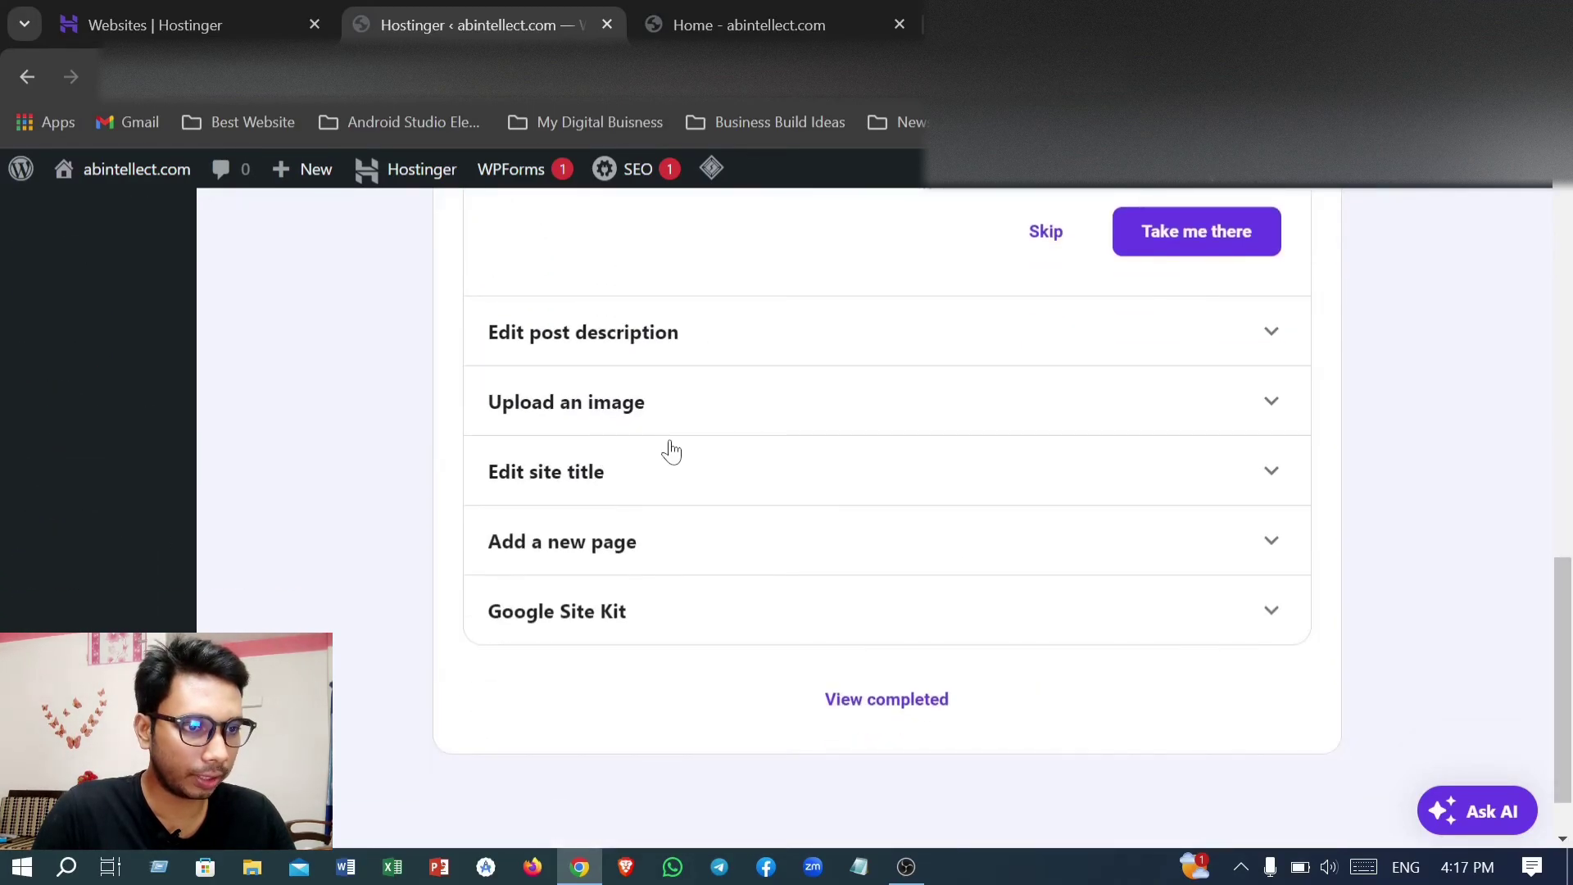
scroll(495, 481, up, 10)
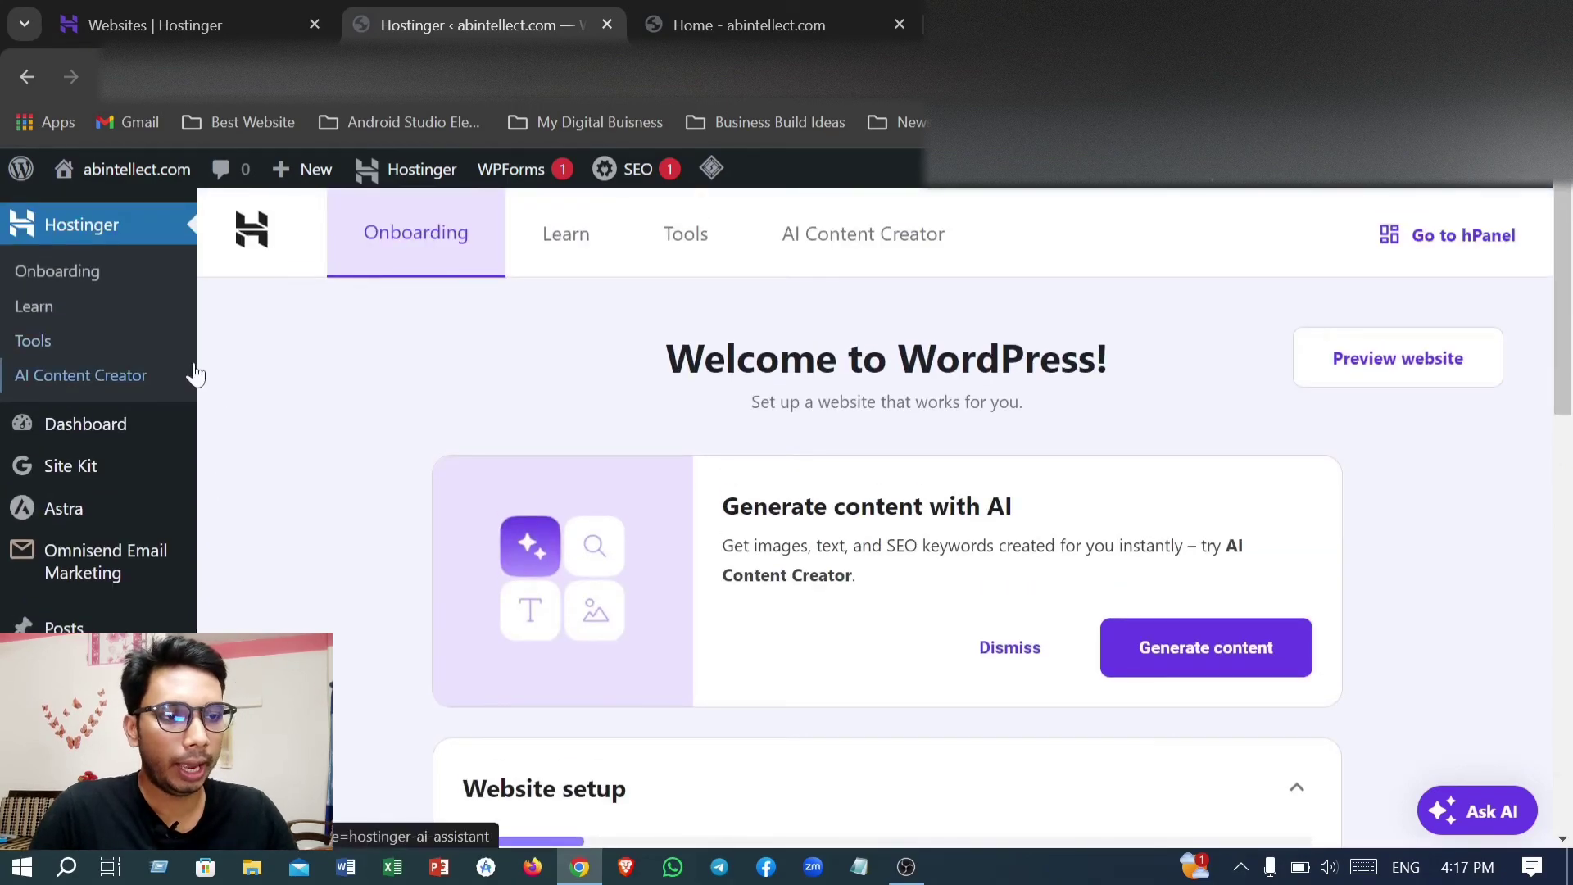
Step: View the list of all posts and return to the Hostinger onboarding page
mouse_move(71, 475)
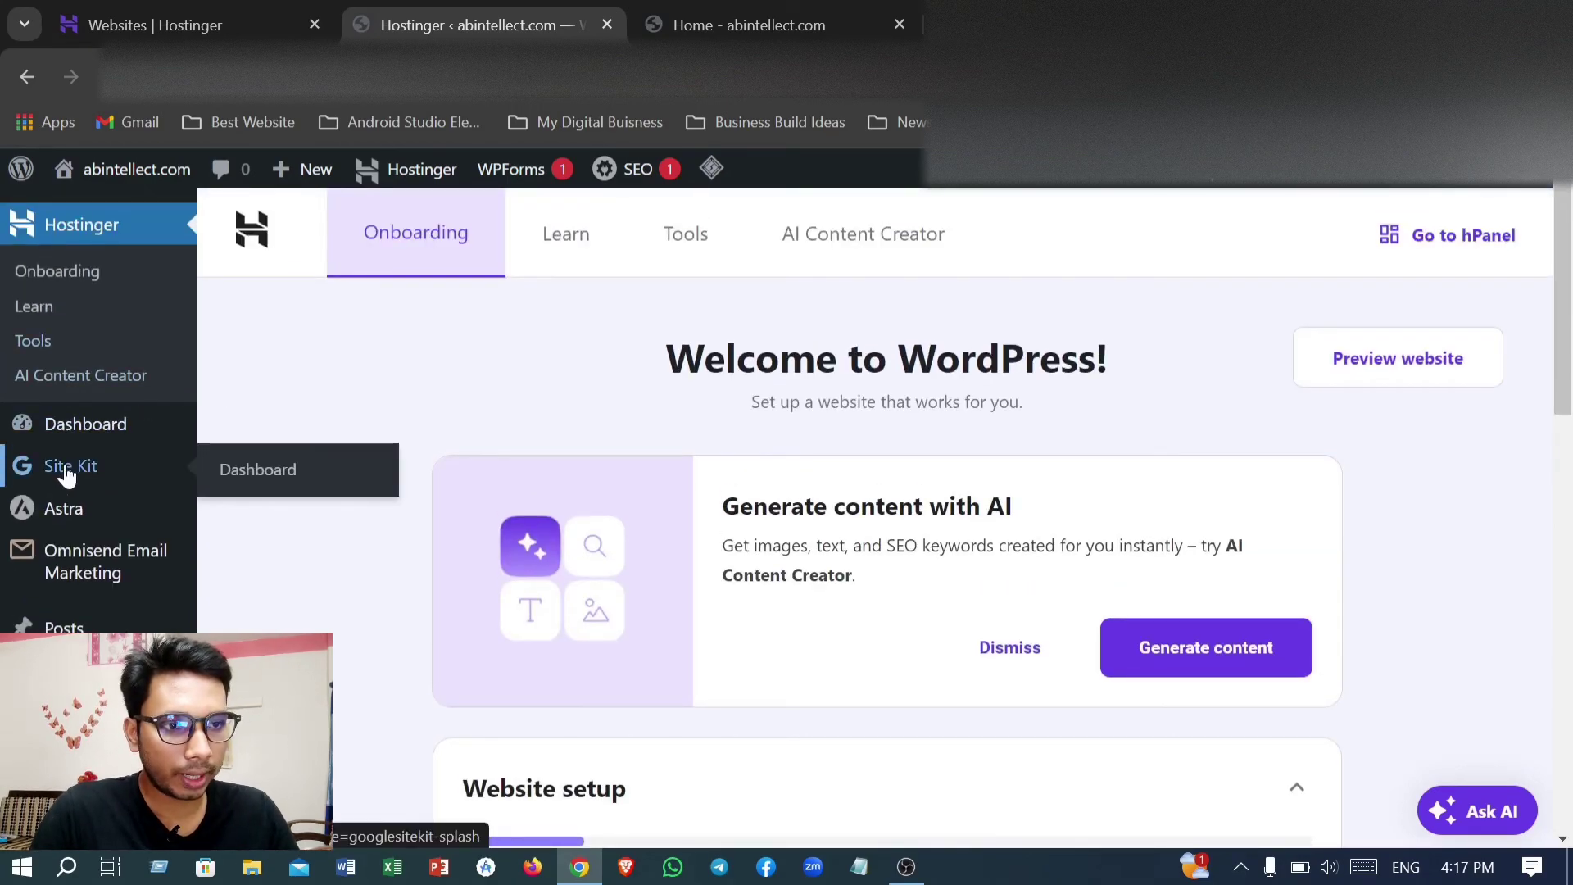
click(86, 628)
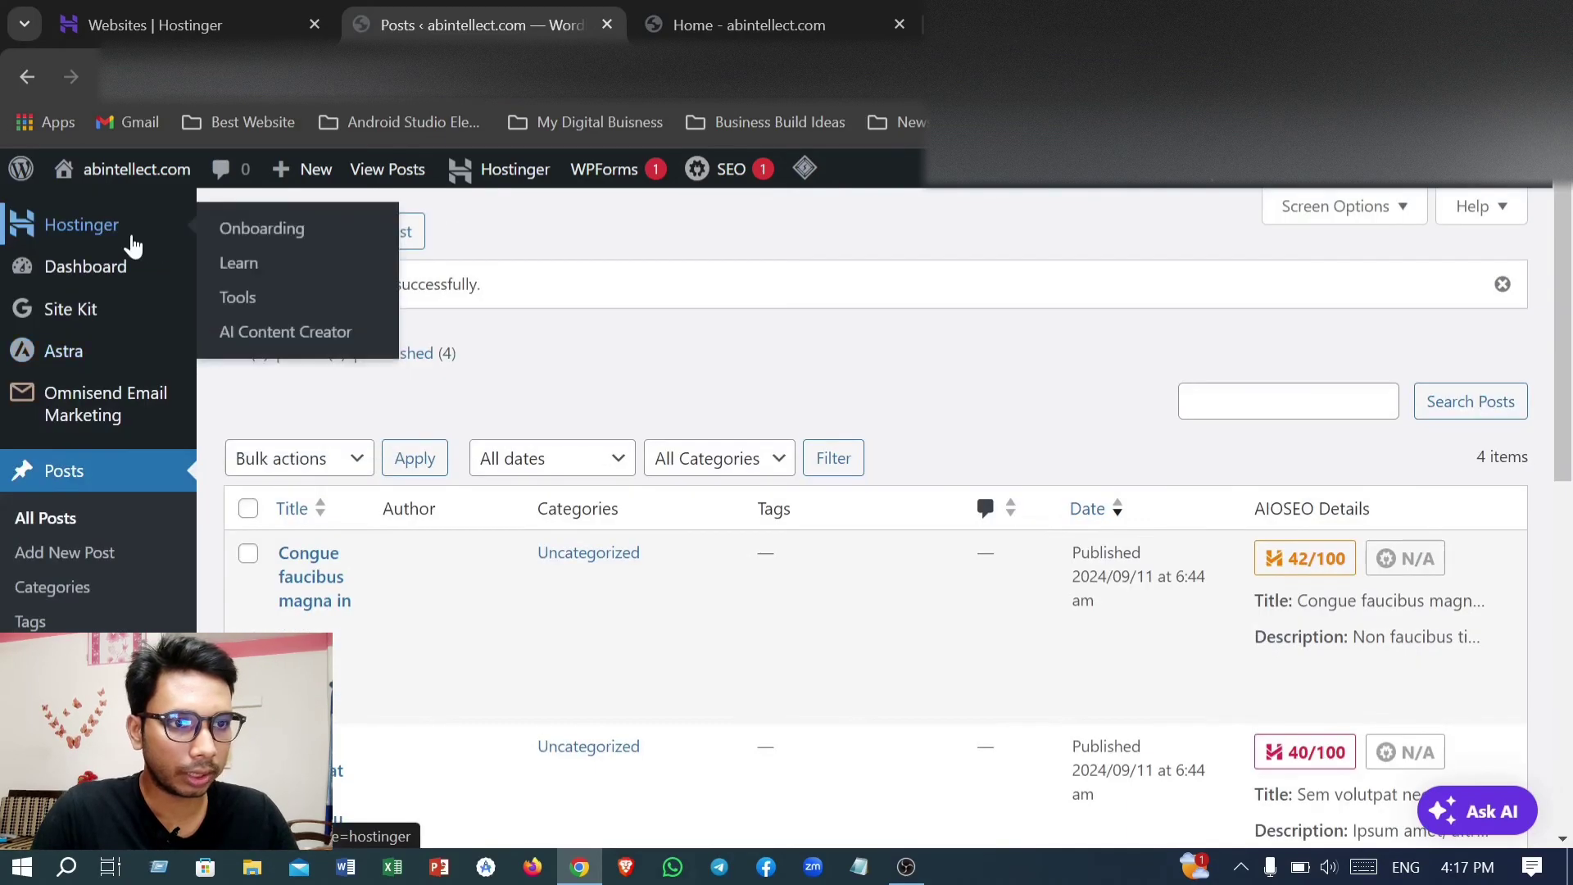
click(115, 230)
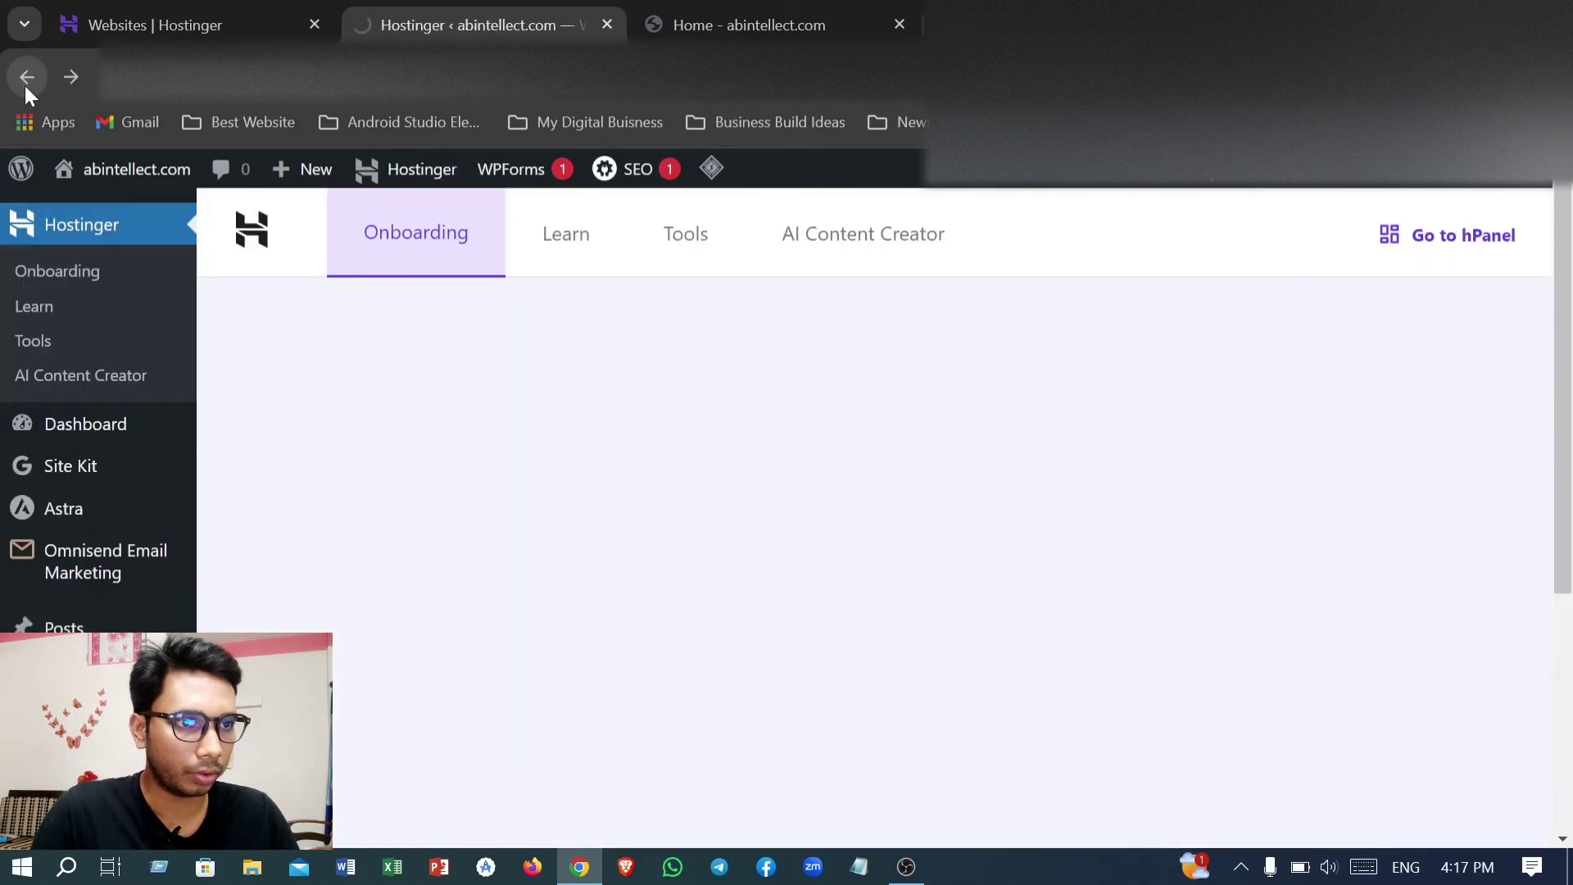
click(26, 86)
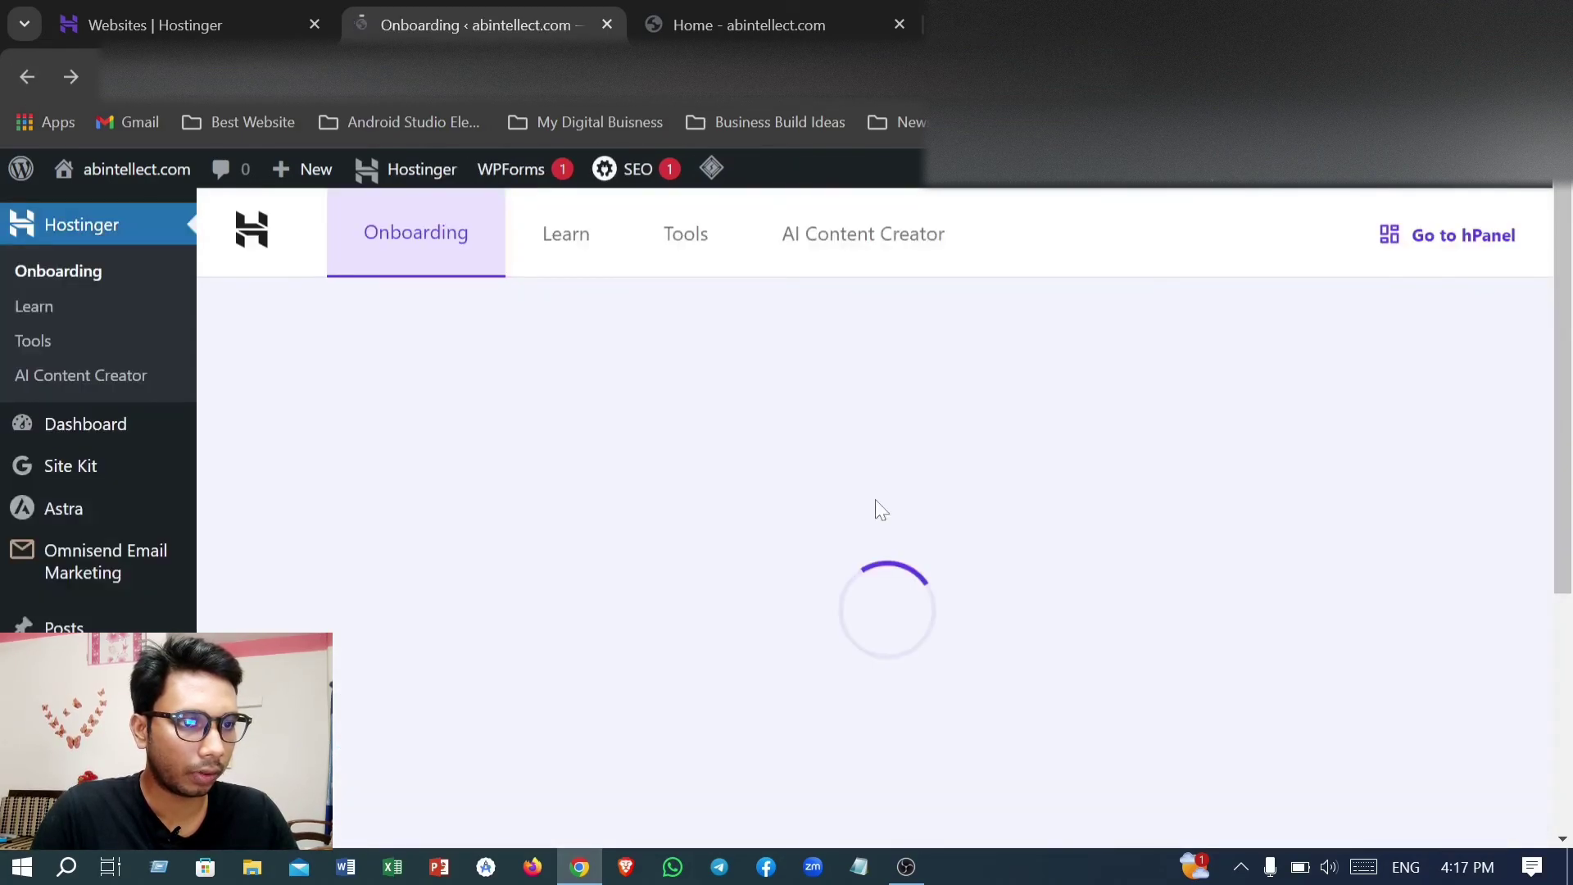
scroll(860, 525, down, 6)
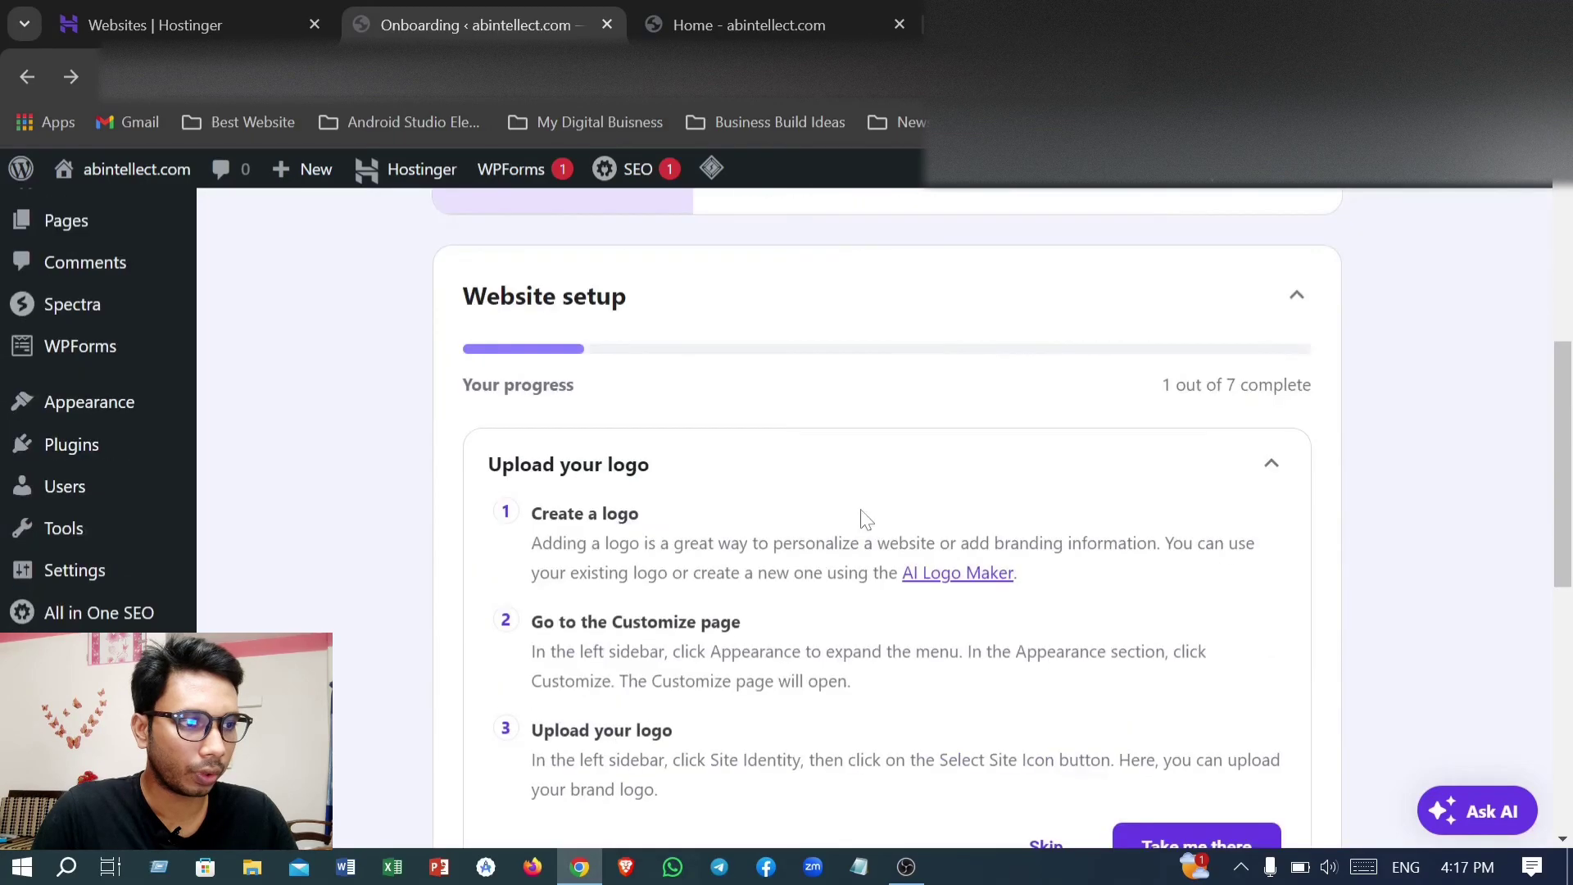
scroll(562, 456, up, 5)
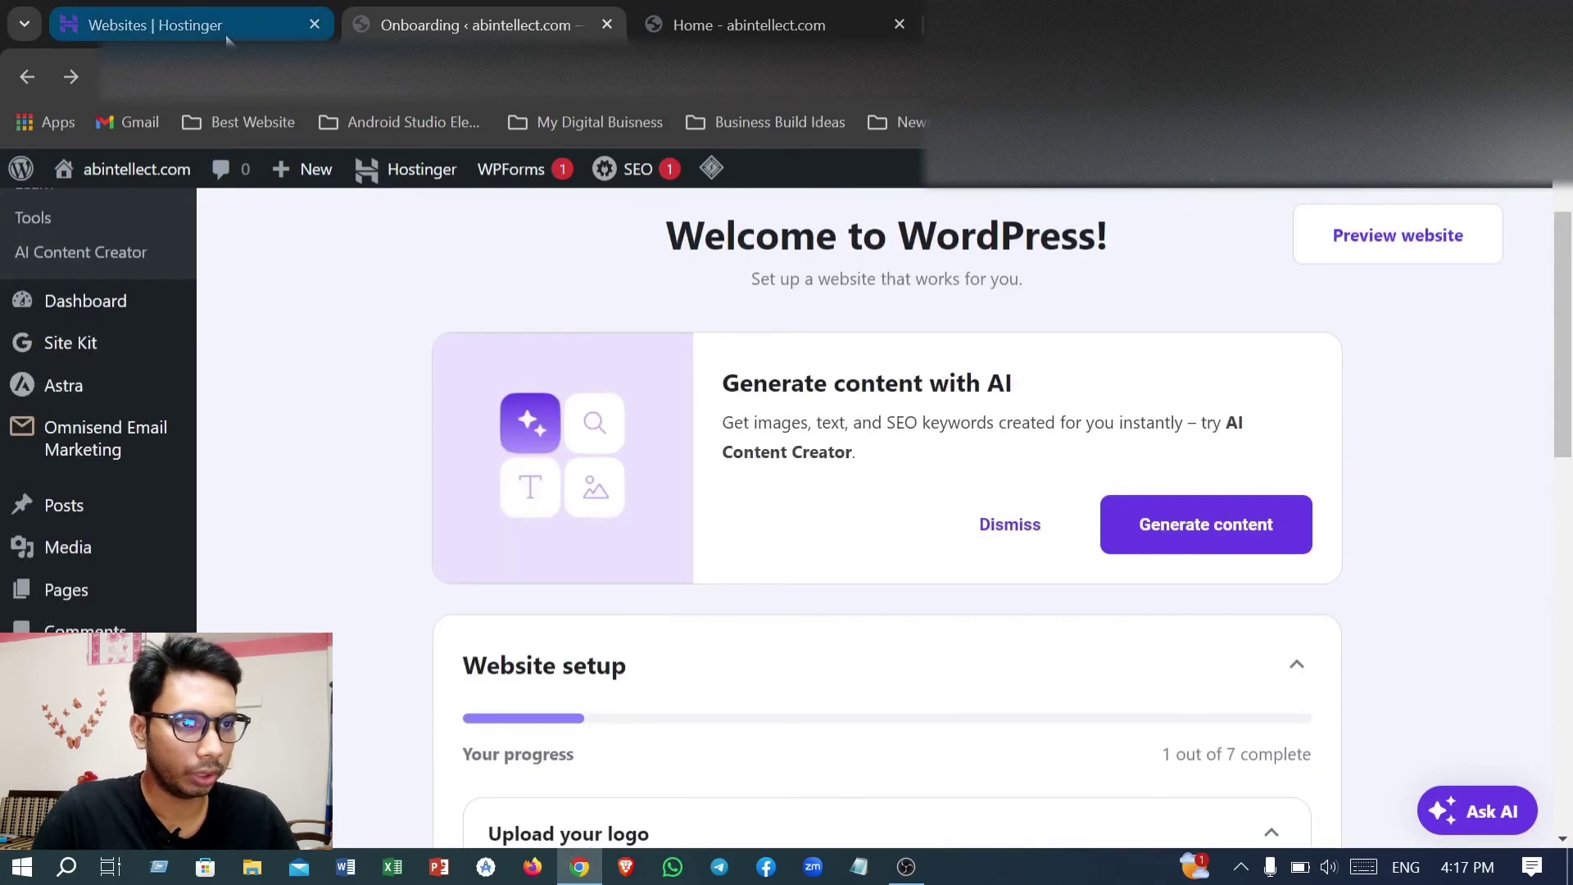
click(27, 78)
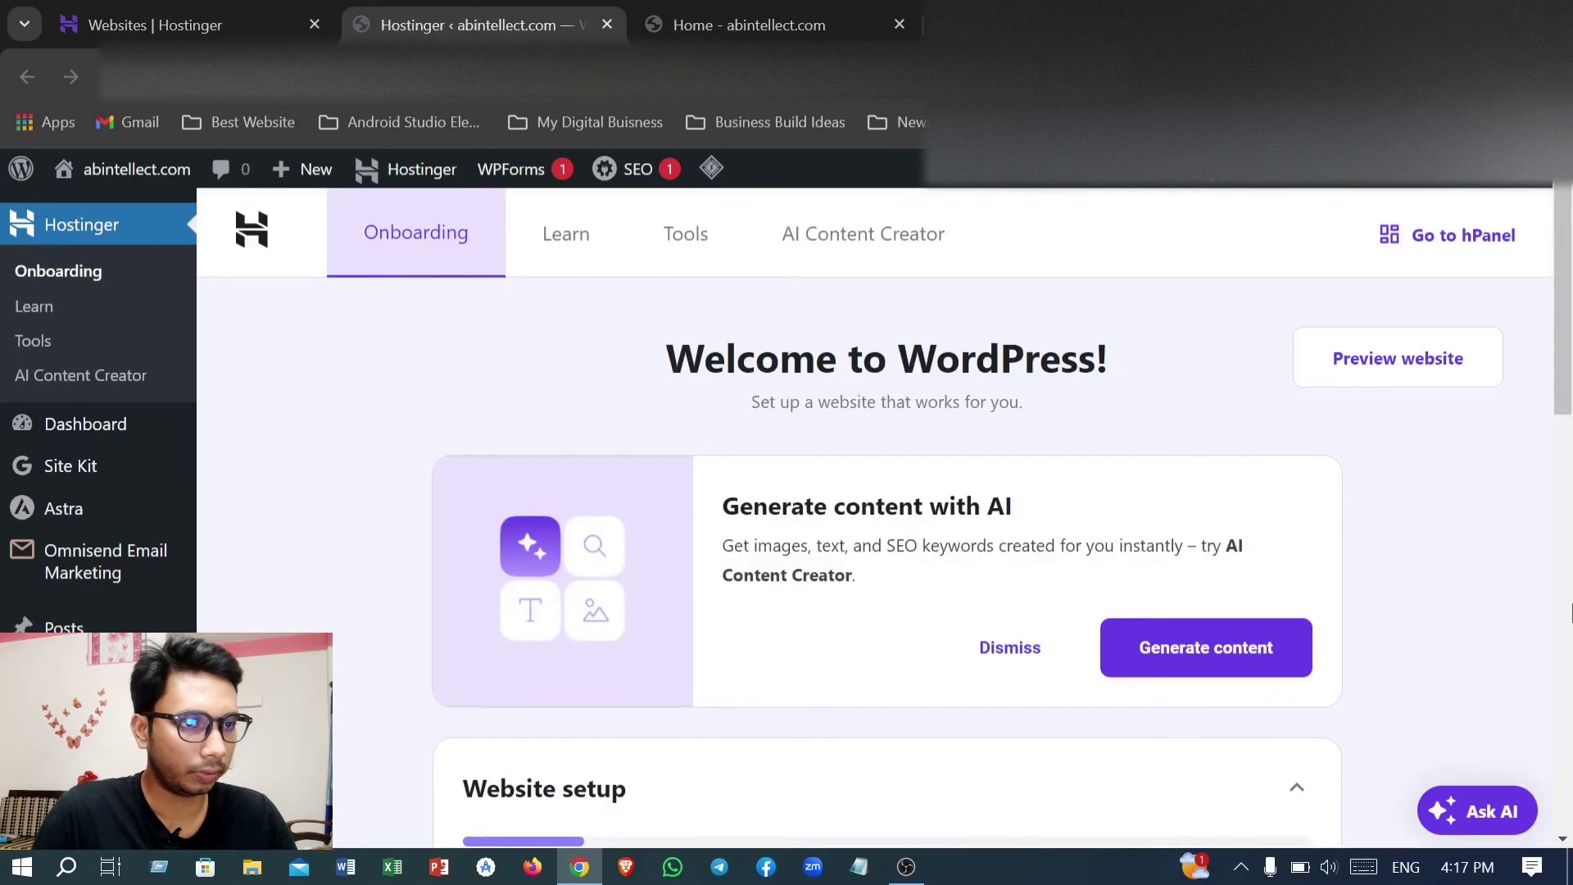
scroll(1271, 597, down, 5)
scroll(1271, 597, up, 5)
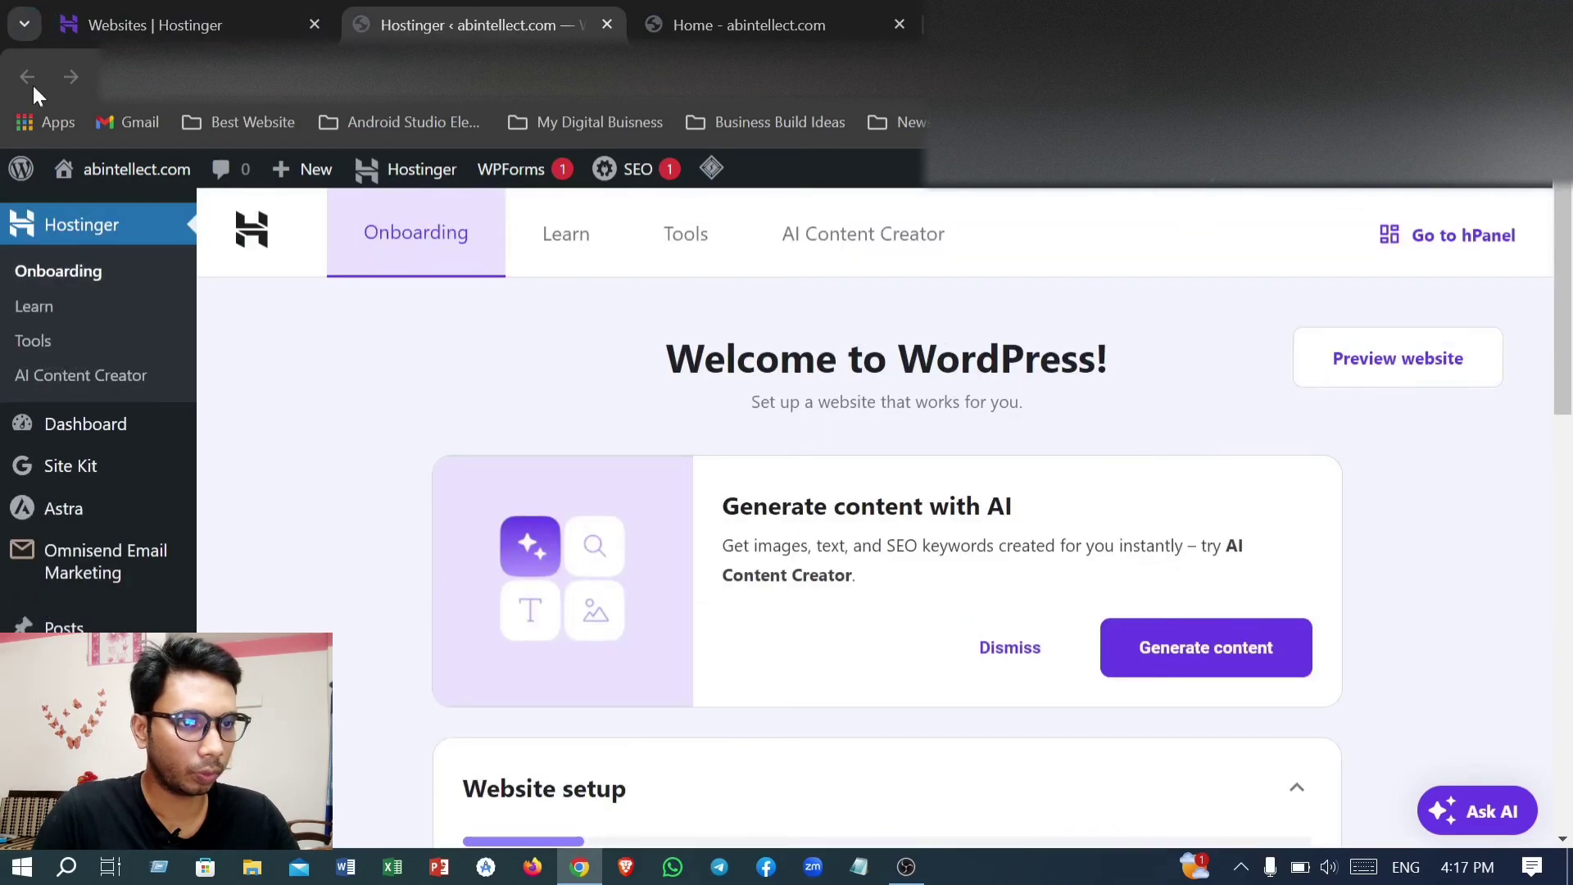
Step: Open the Hostinger dashboard of abintellect.com and look through its overview cards and WordPress management options
click(250, 25)
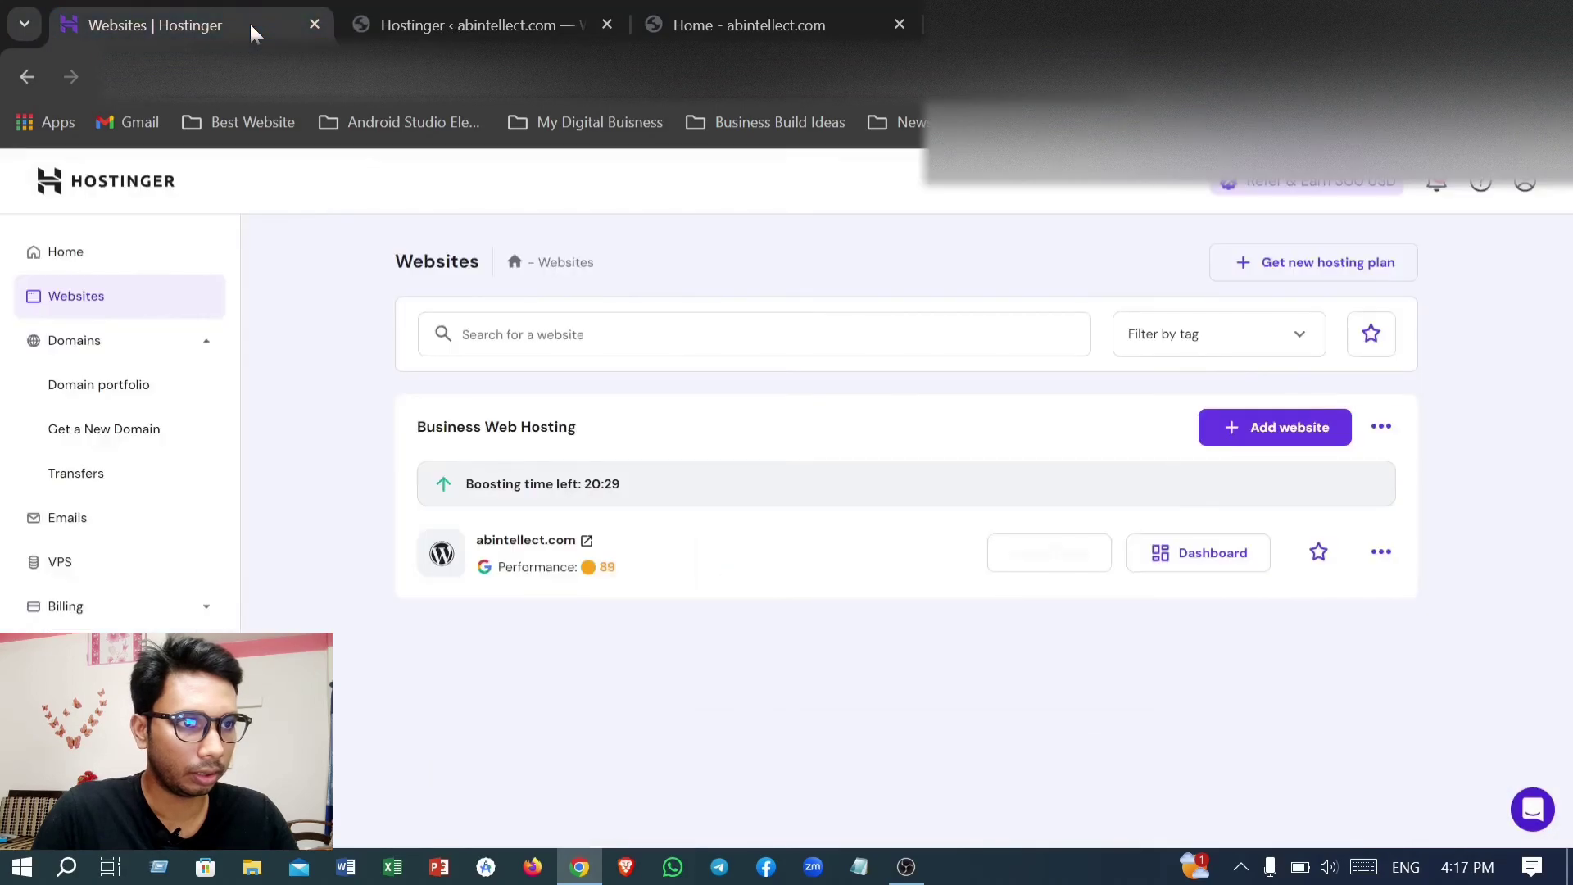
click(1213, 553)
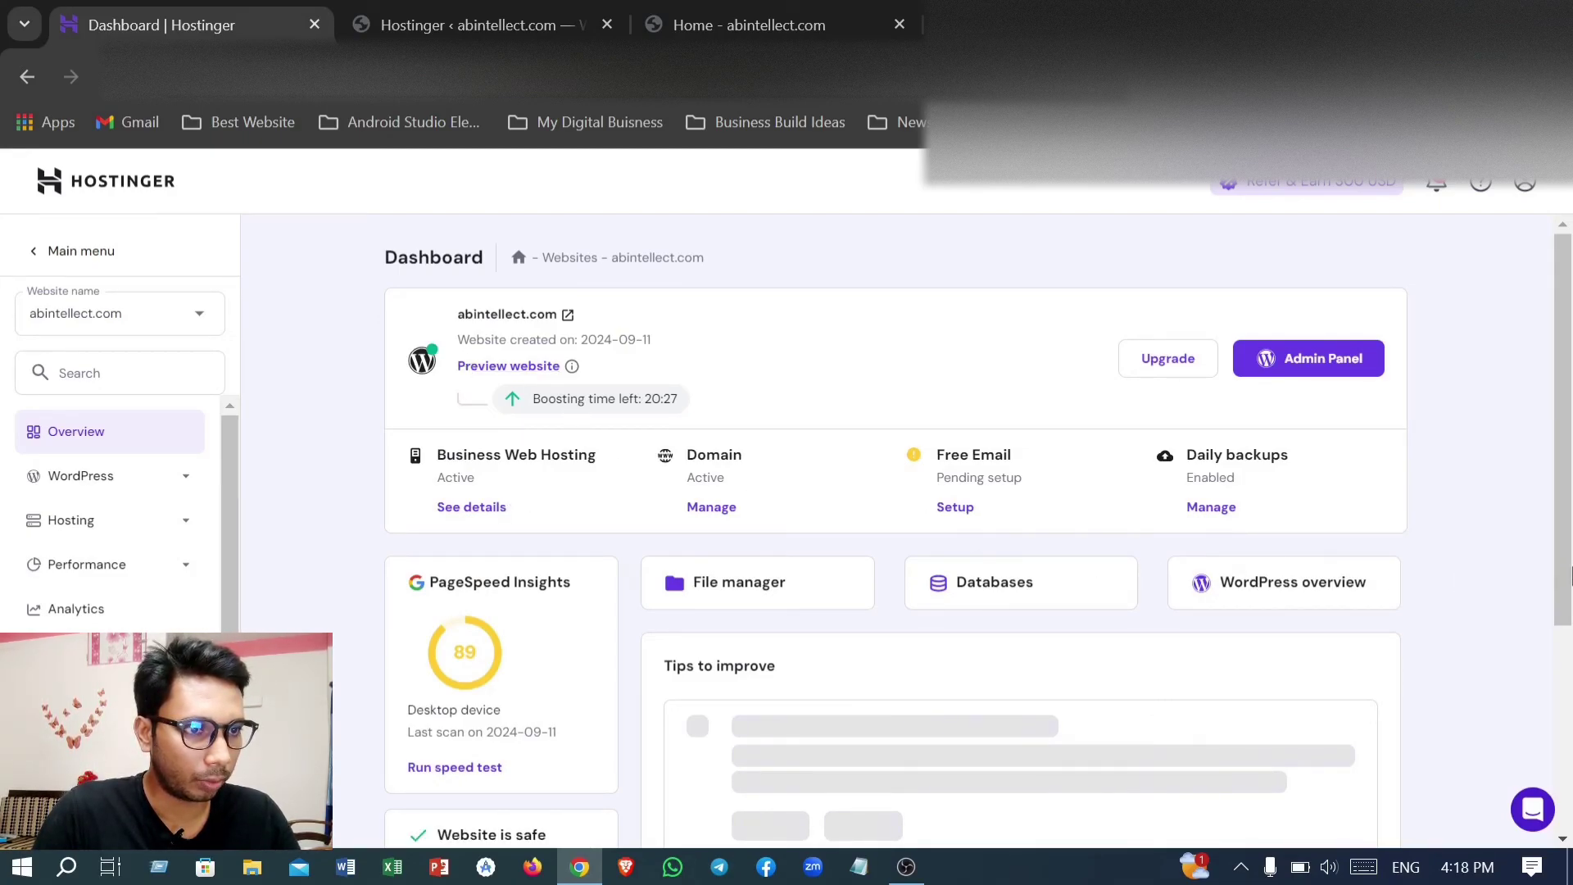
scroll(1147, 459, down, 4)
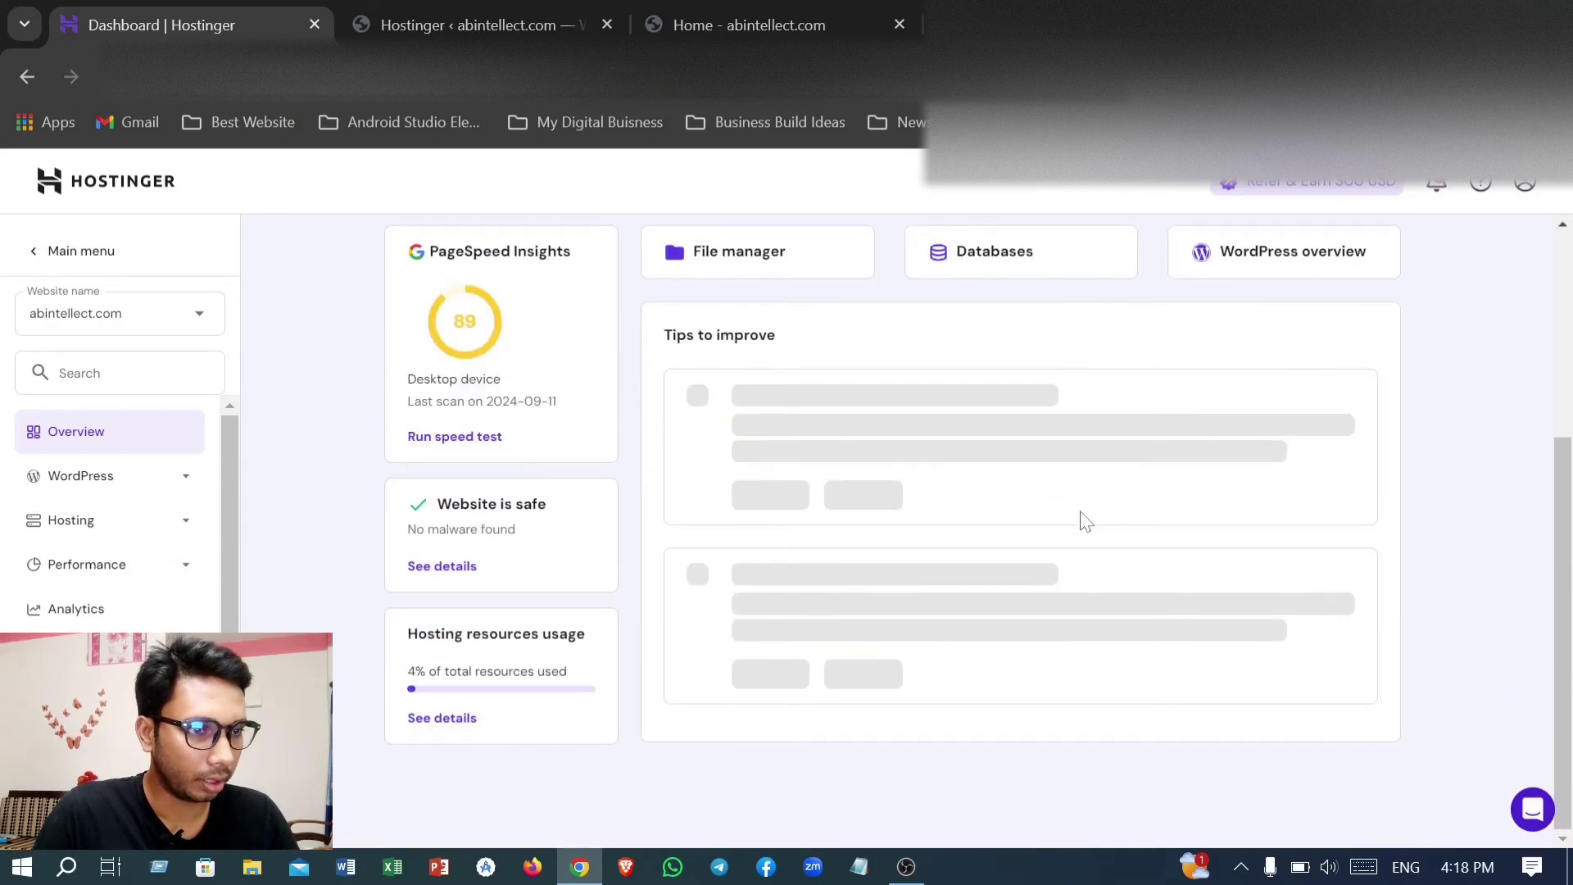
scroll(685, 534, up, 4)
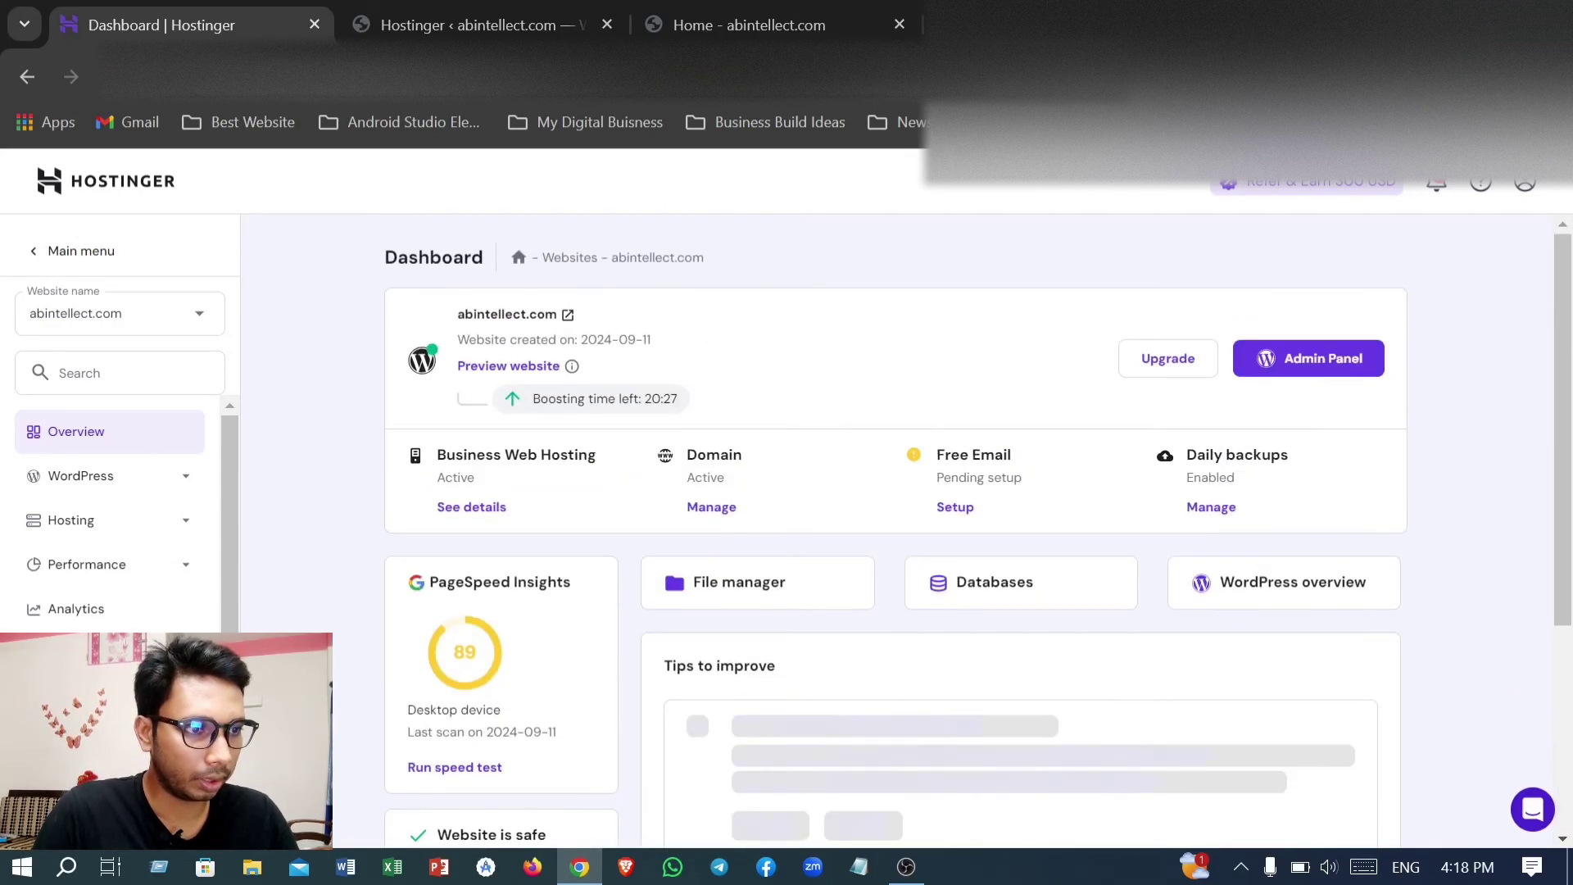
scroll(829, 538, down, 4)
scroll(737, 525, up, 4)
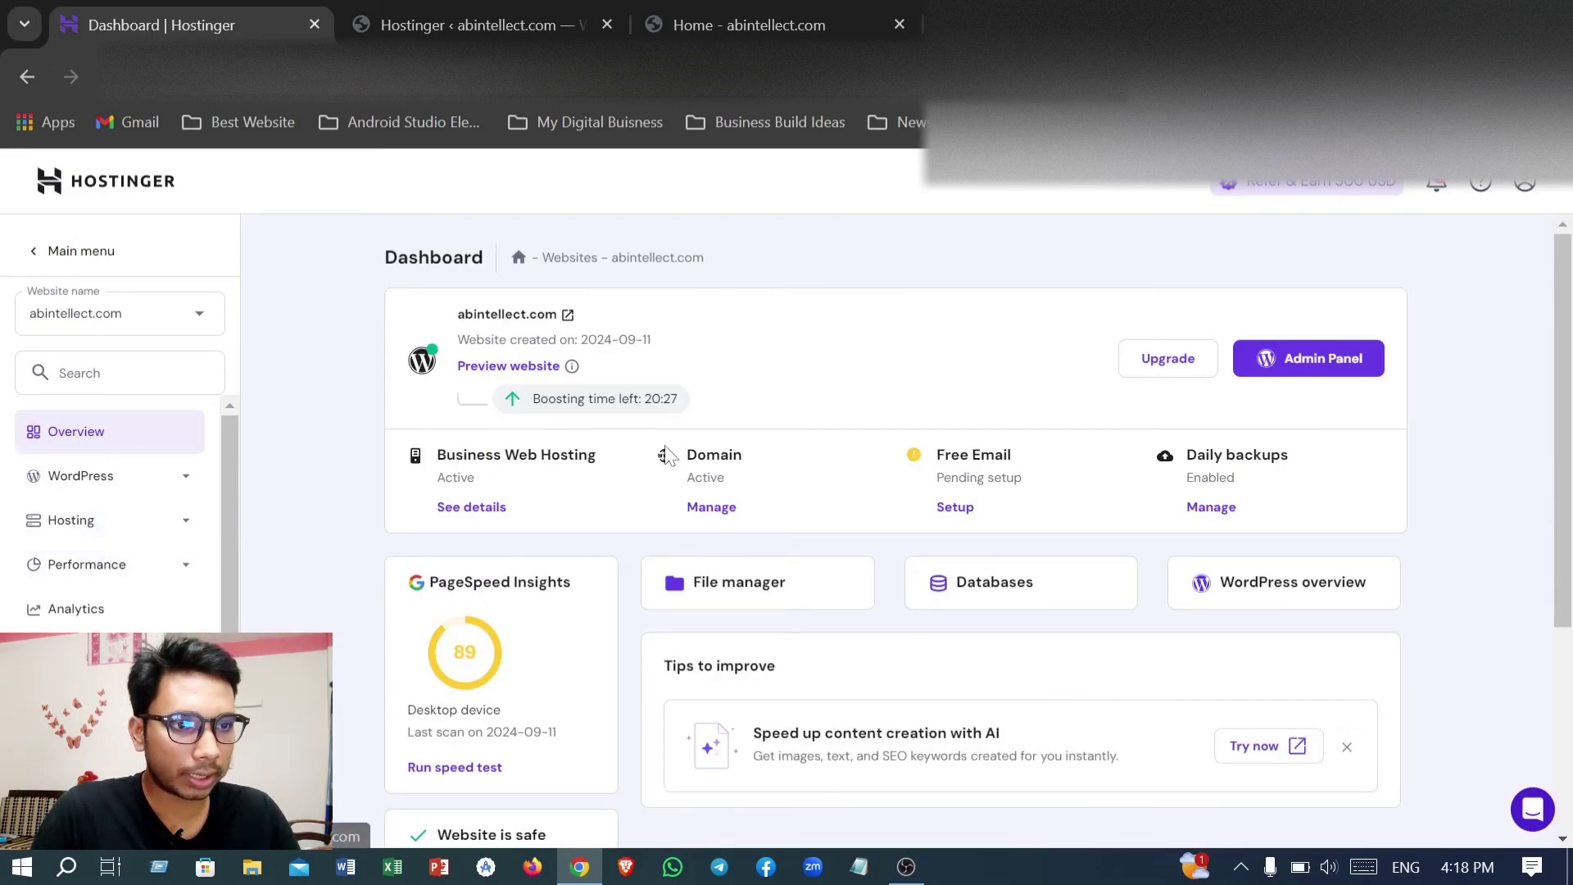
scroll(881, 492, down, 4)
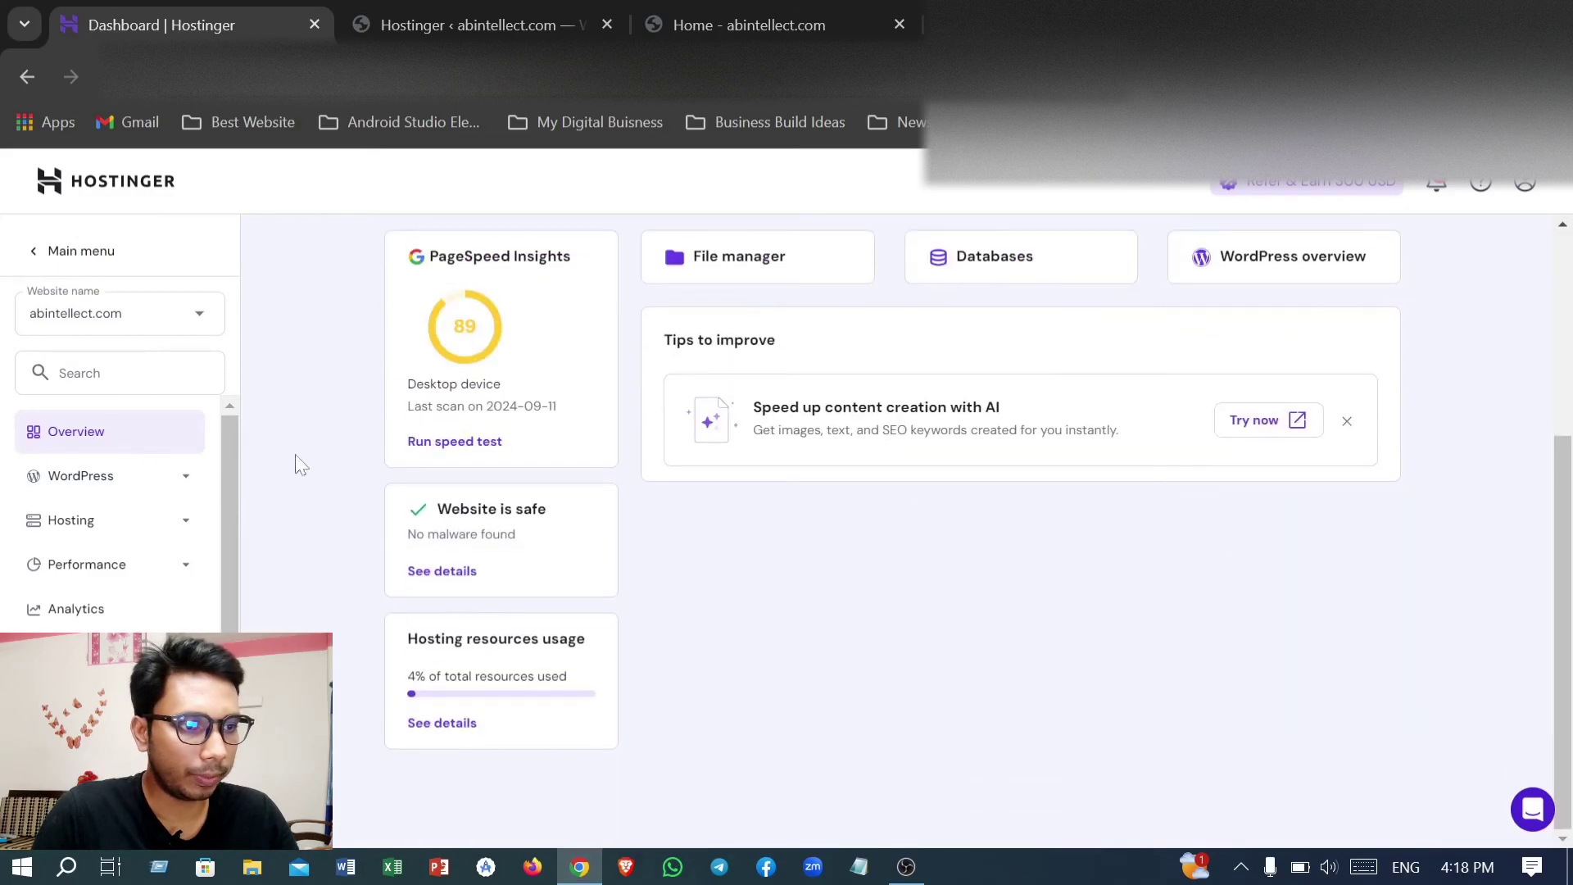
click(121, 481)
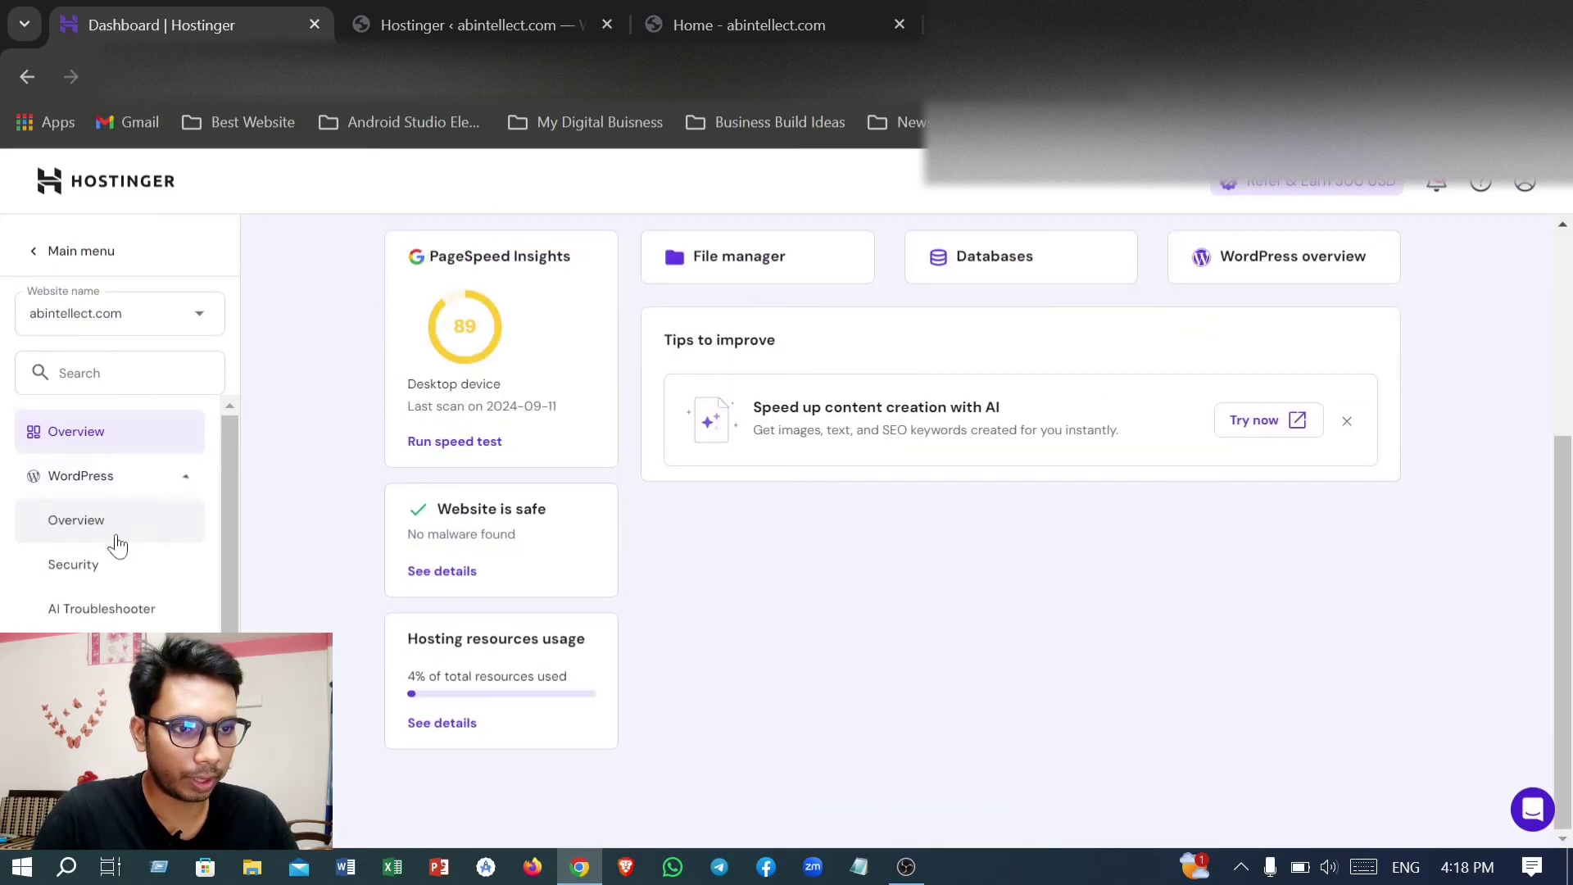
scroll(123, 516, down, 4)
scroll(151, 520, up, 4)
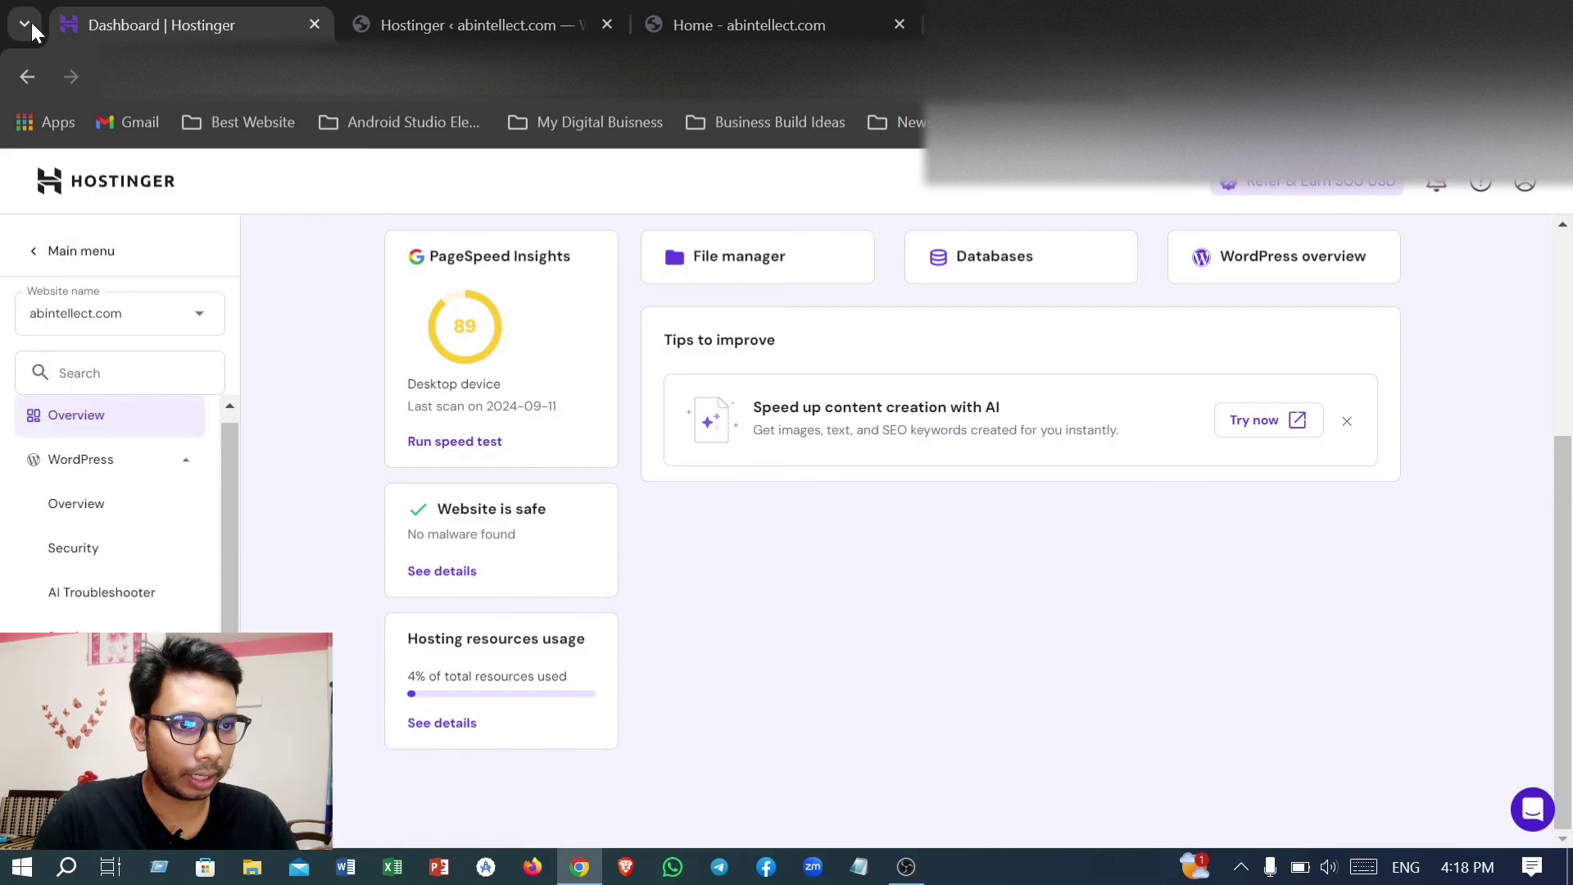
Step: Go back to the website list and open the account's home overview
click(27, 76)
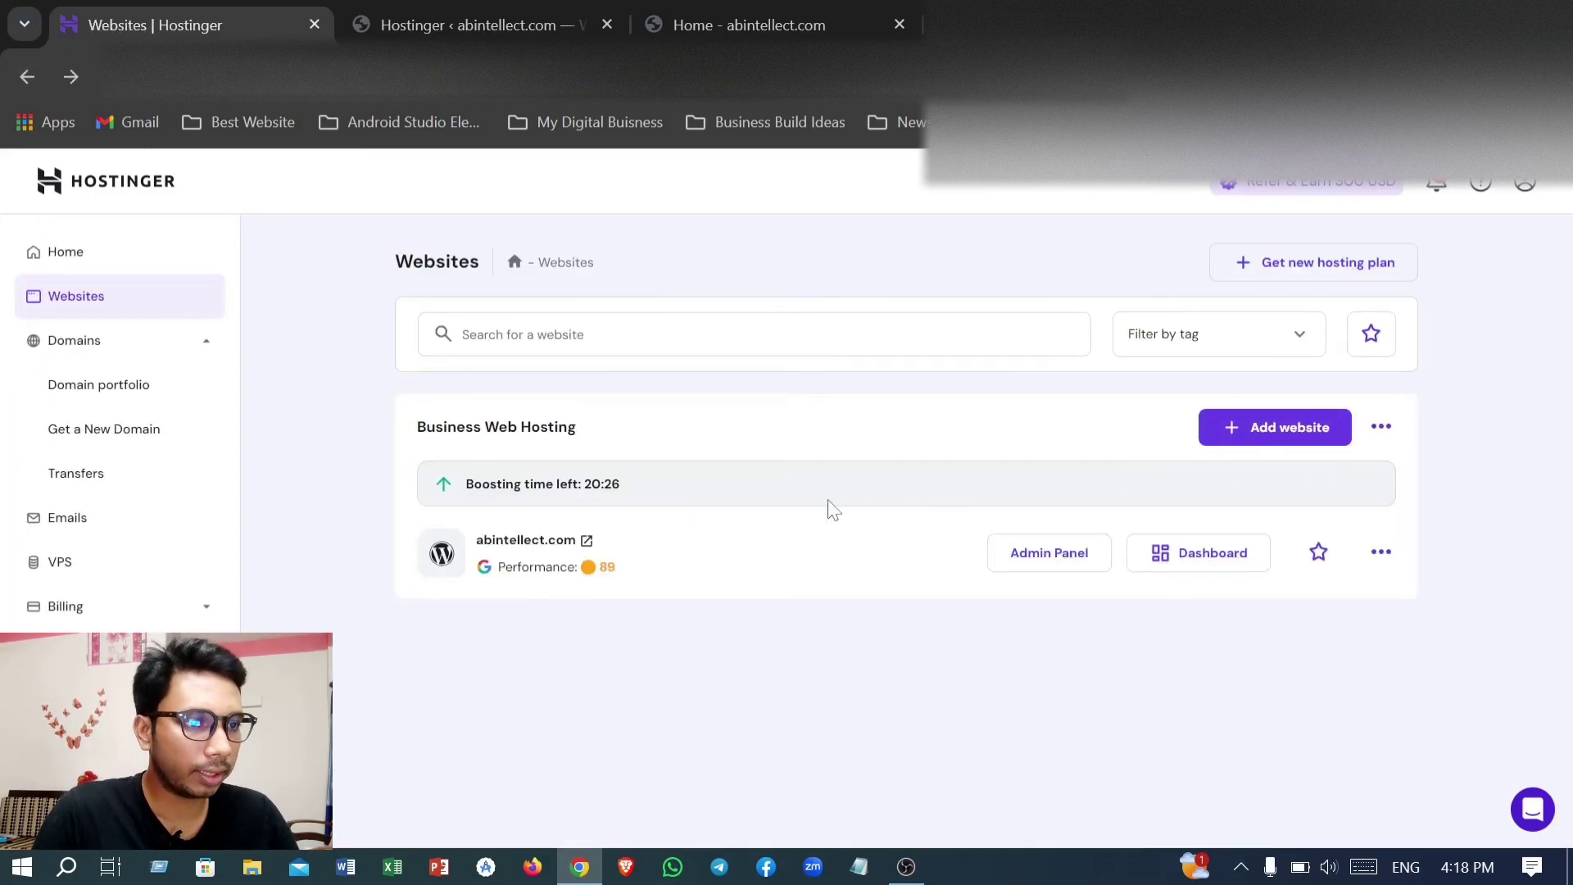
click(90, 268)
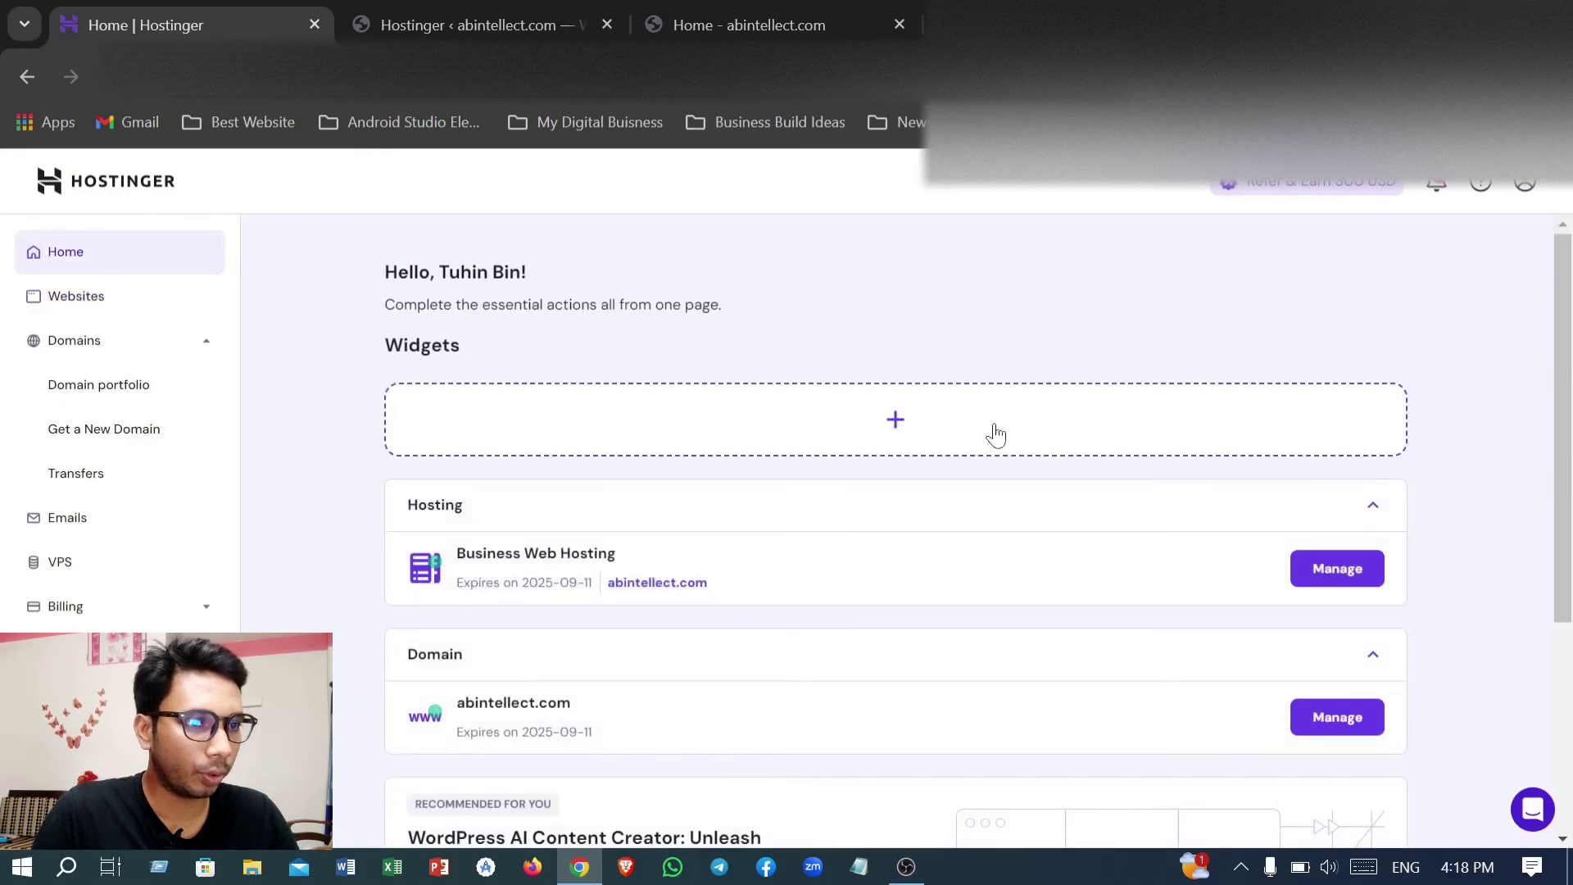
Step: Look through the hosting, domain and recommendation cards on the Hostinger account's home overview
scroll(996, 434, down, 4)
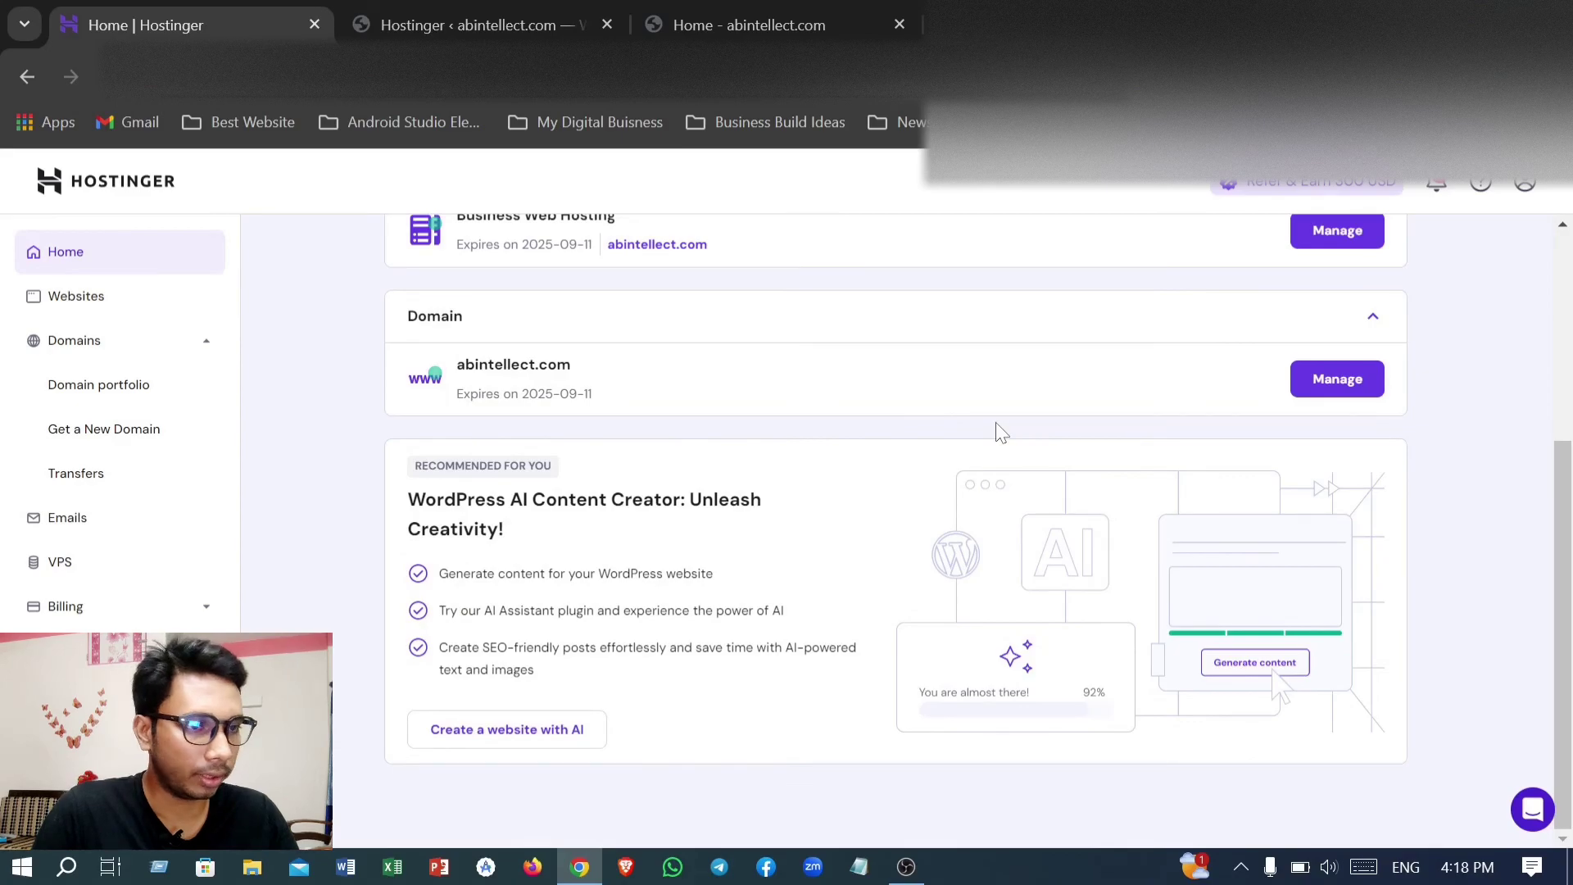
scroll(1000, 432, up, 3)
scroll(998, 432, down, 3)
scroll(994, 431, up, 3)
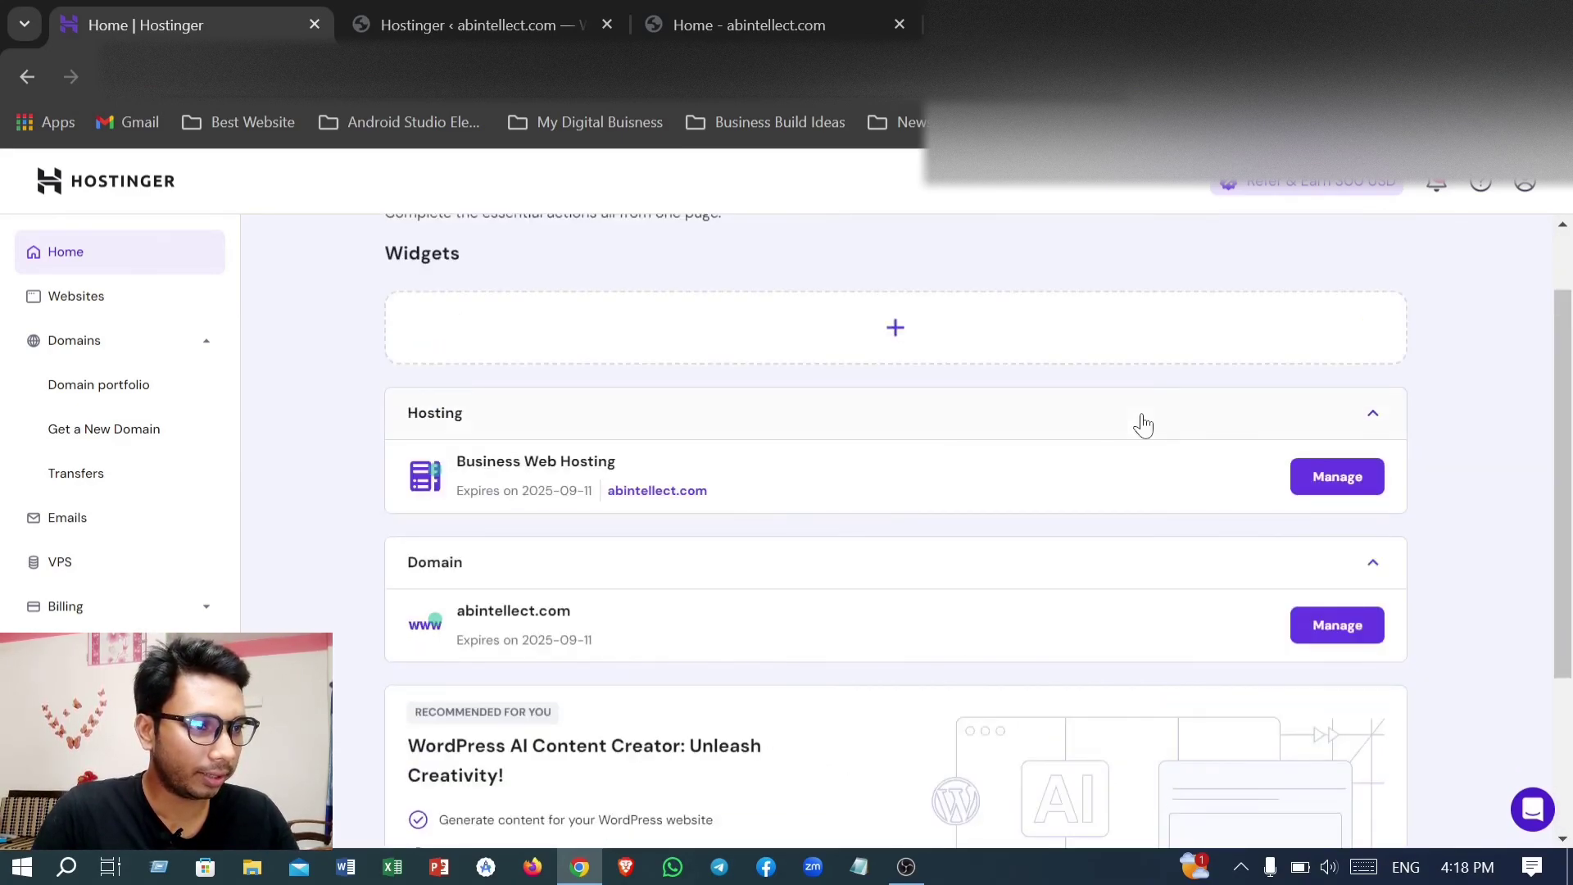
click(945, 24)
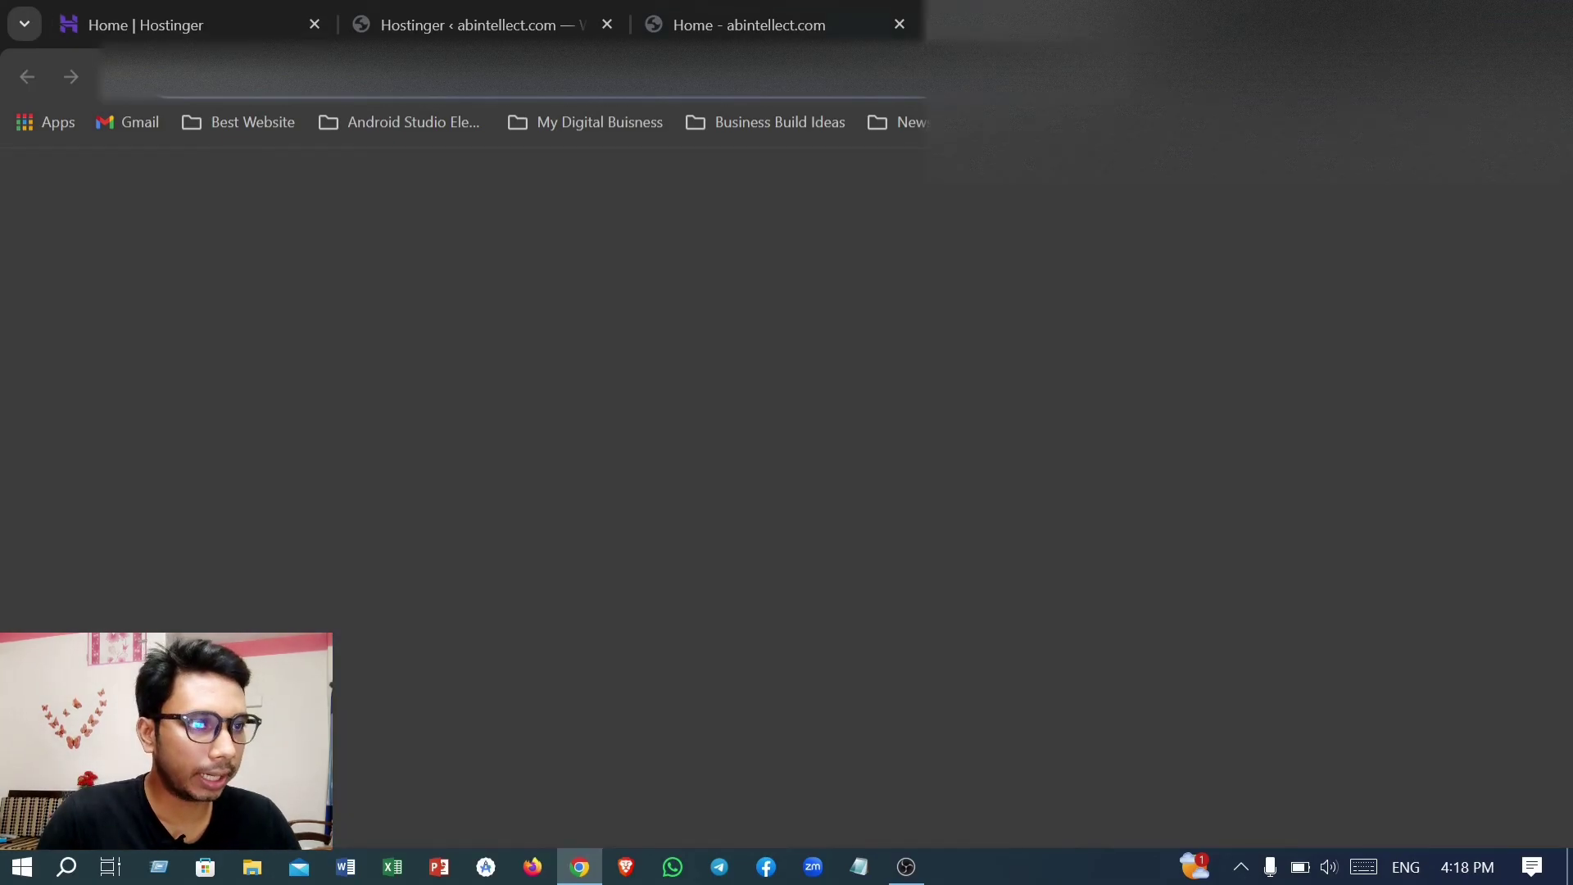
click(731, 76)
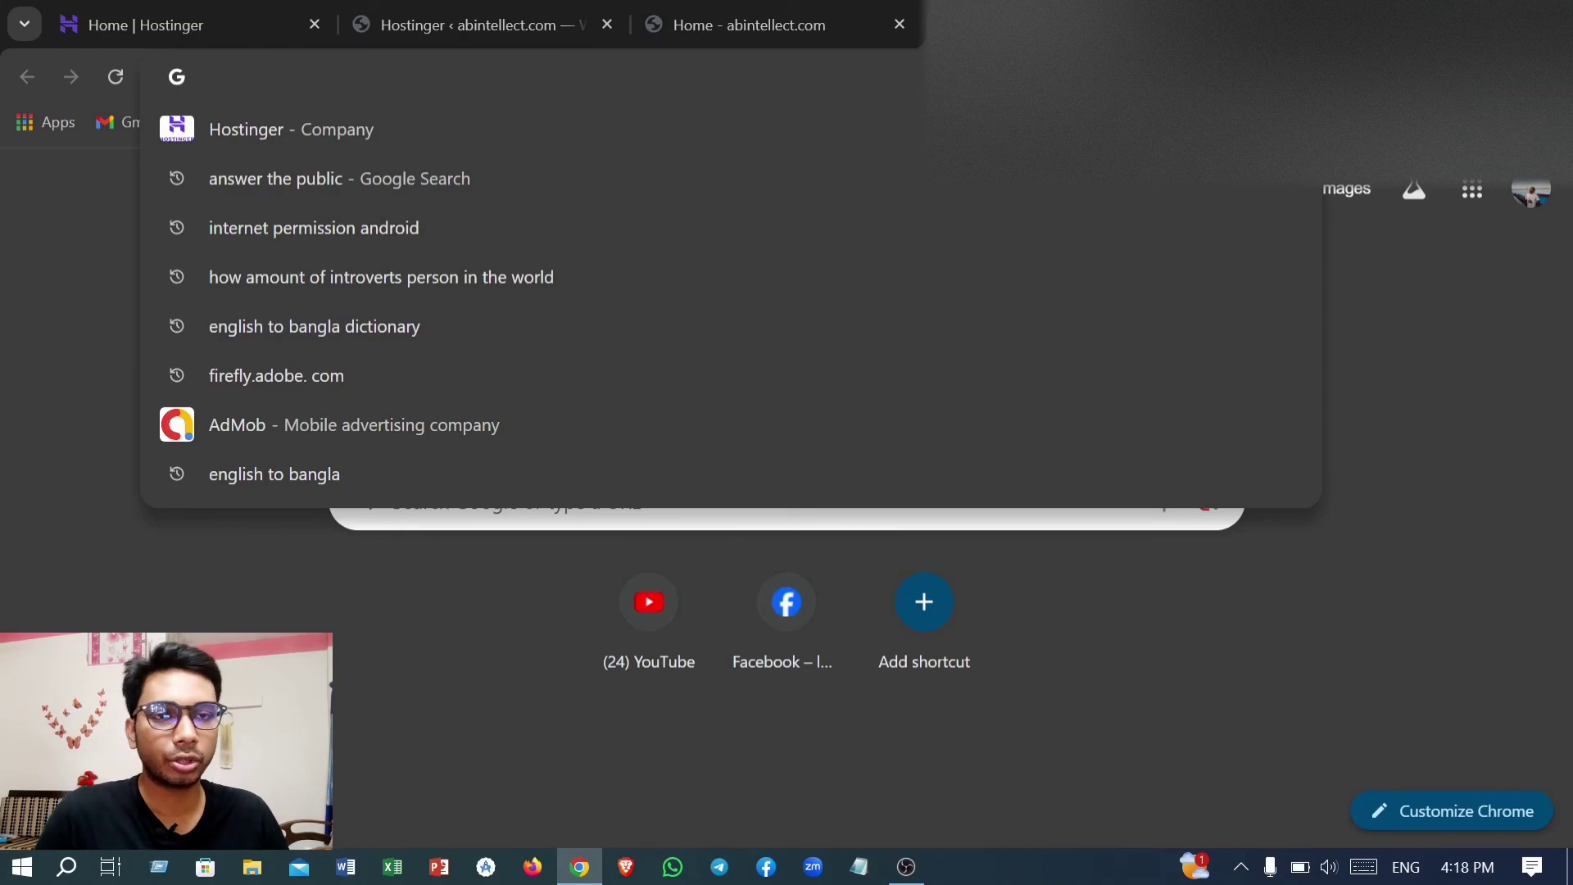
text(www)
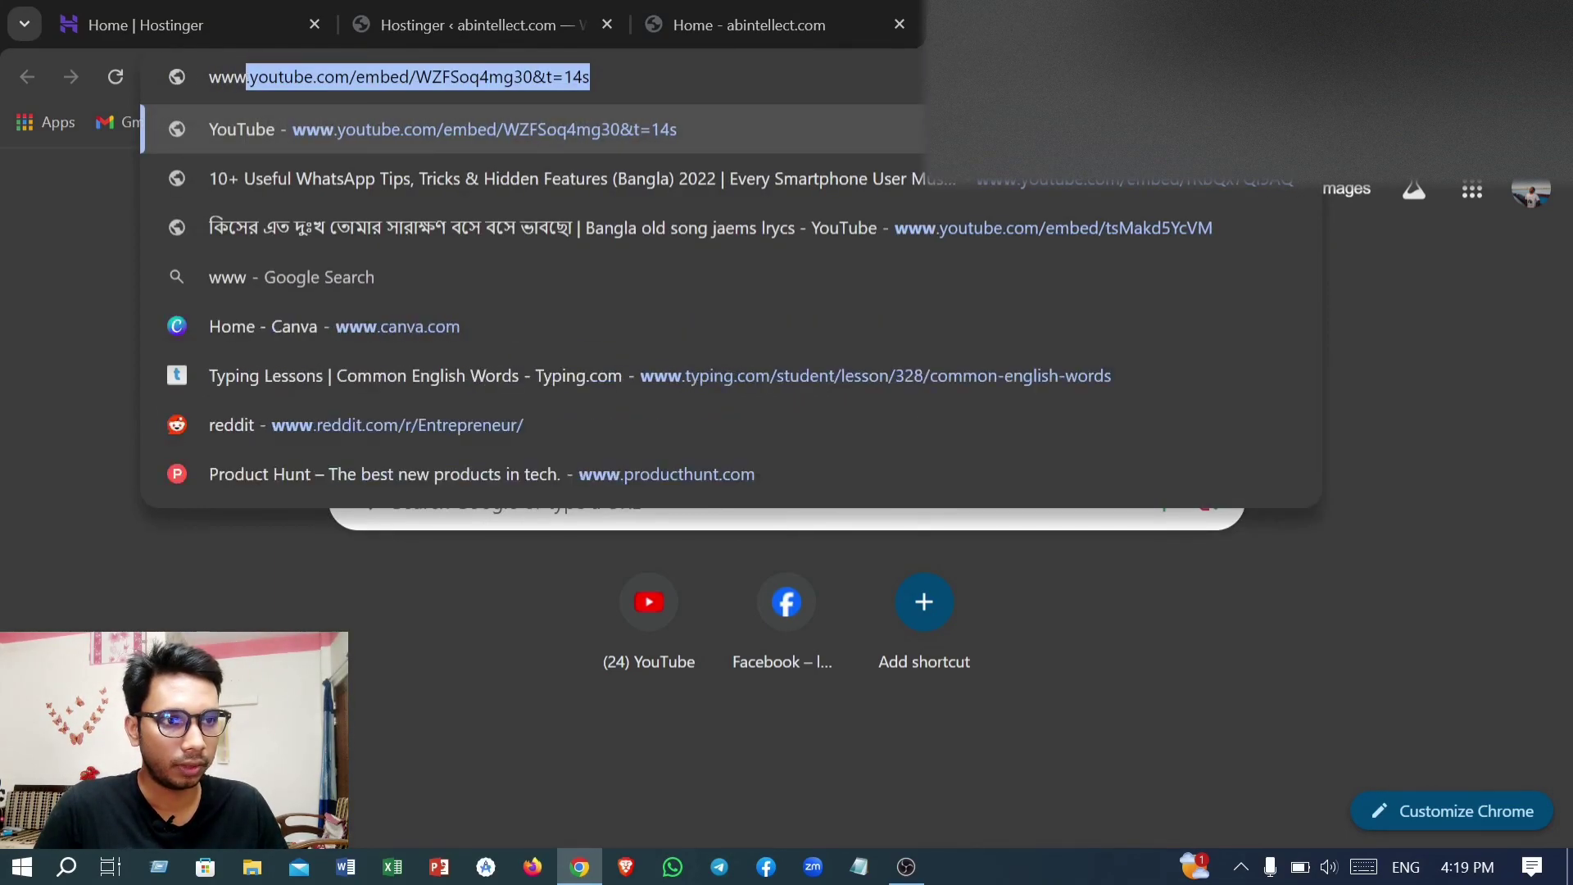
text(.)
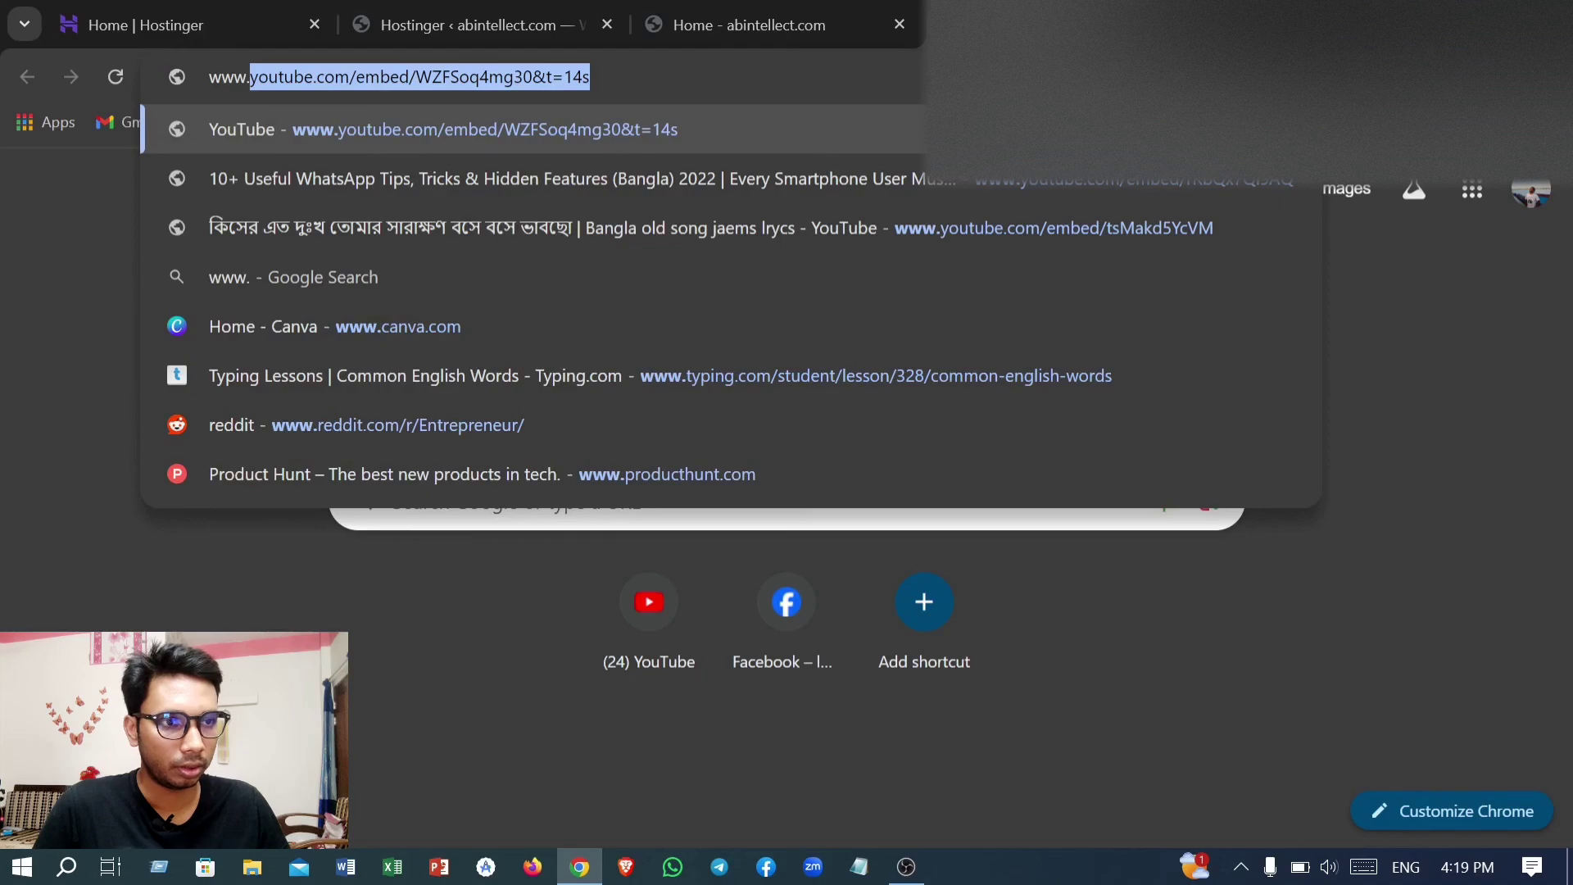
text(abintellect.com)
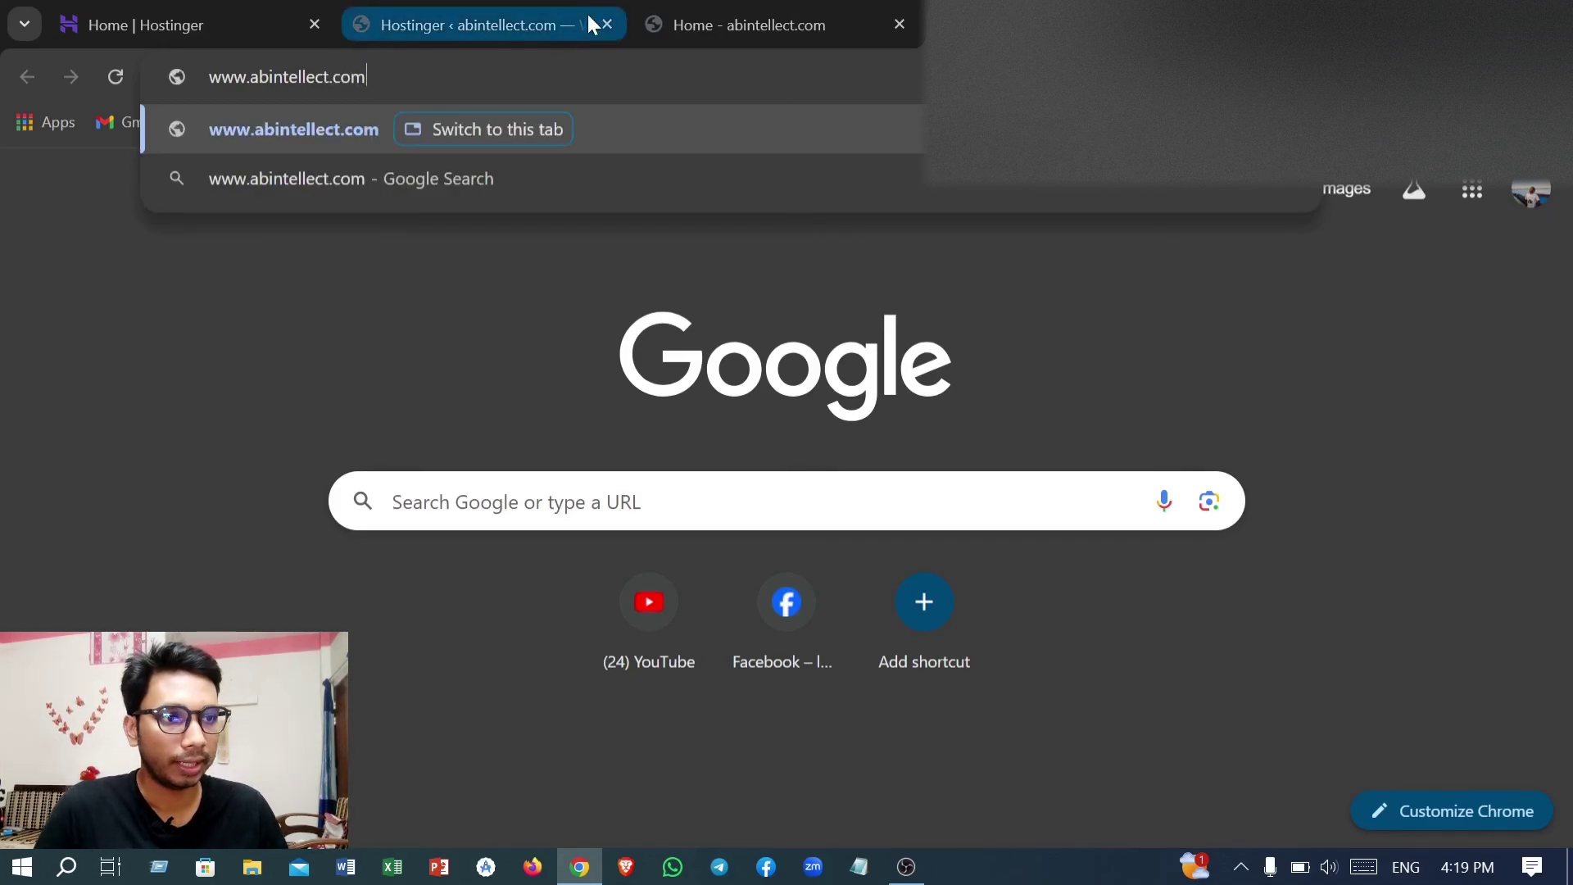
click(284, 130)
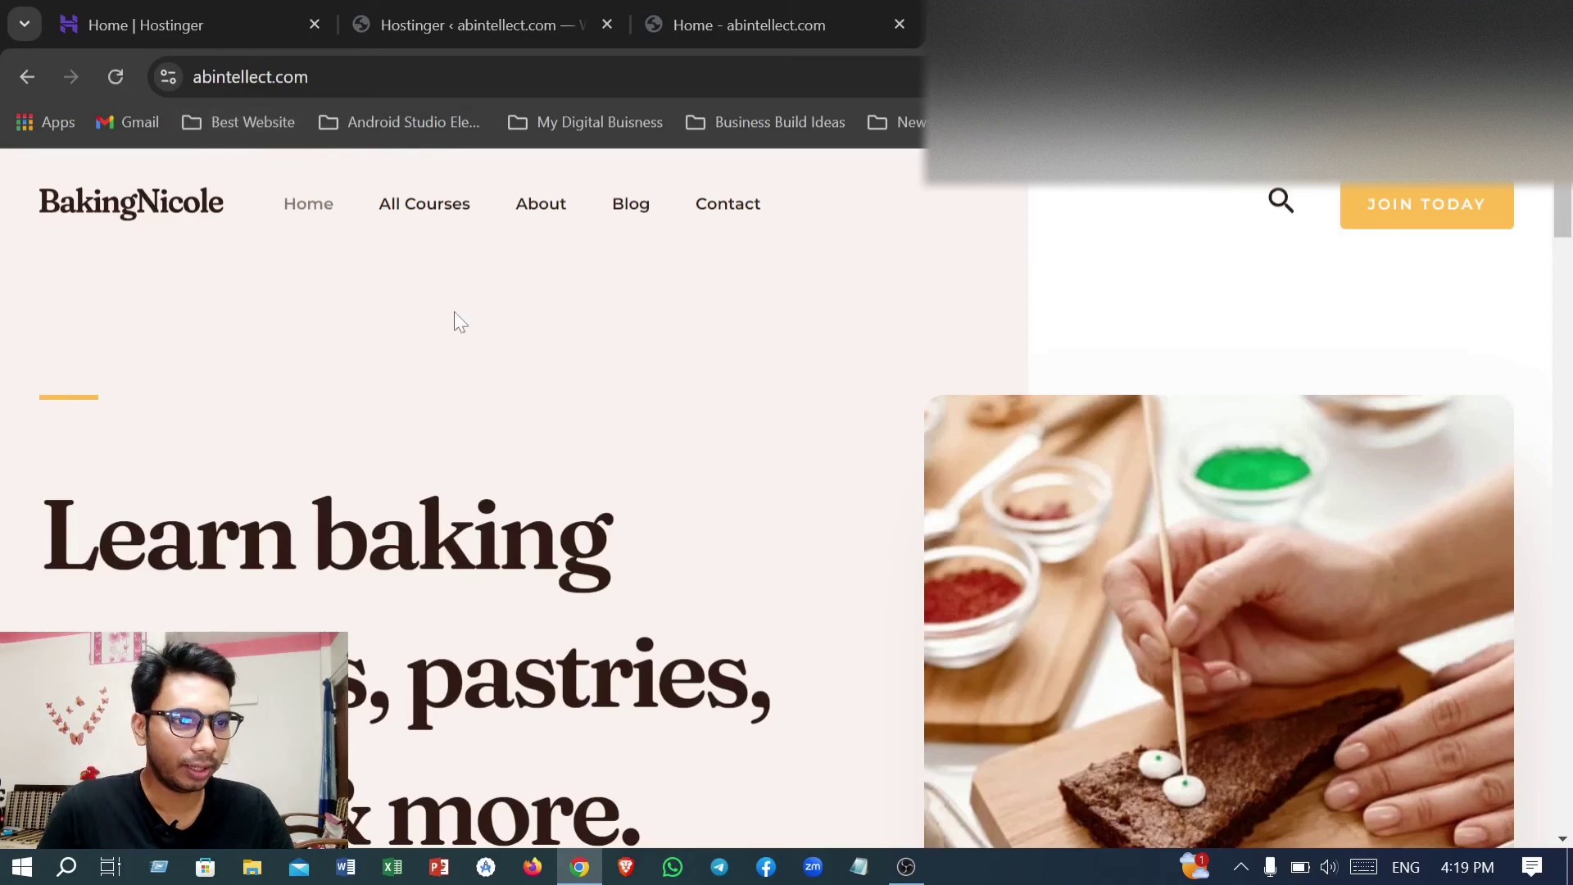
Step: Examine the sections of the published abintellect.com homepage, from the baking headline down past the About Me part
scroll(1221, 416, down, 15)
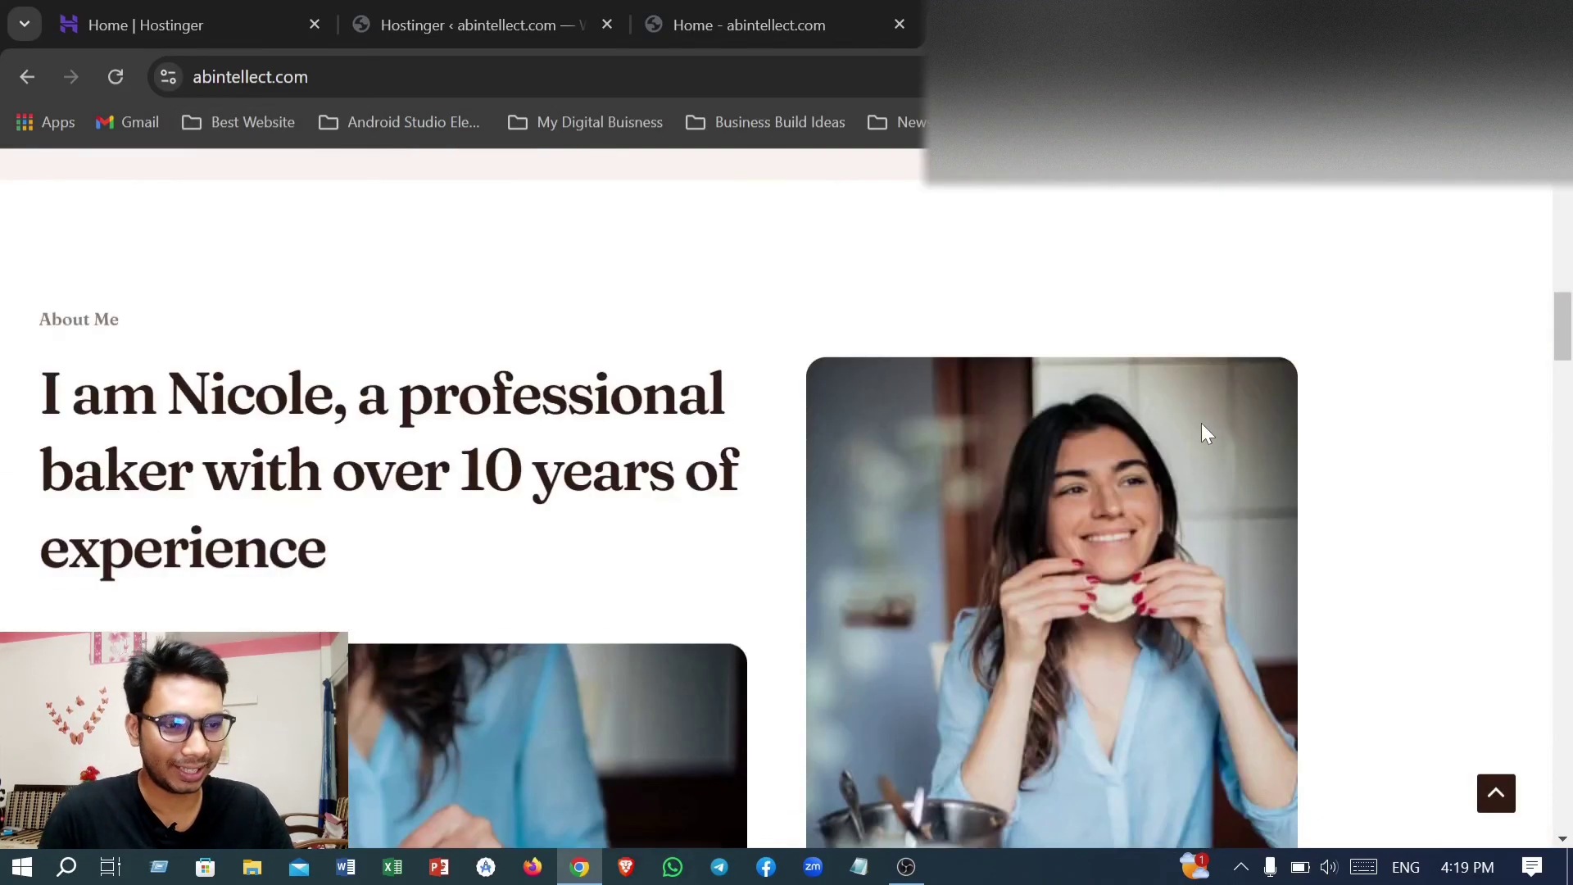
scroll(1202, 423, down, 15)
scroll(1208, 421, down, 2)
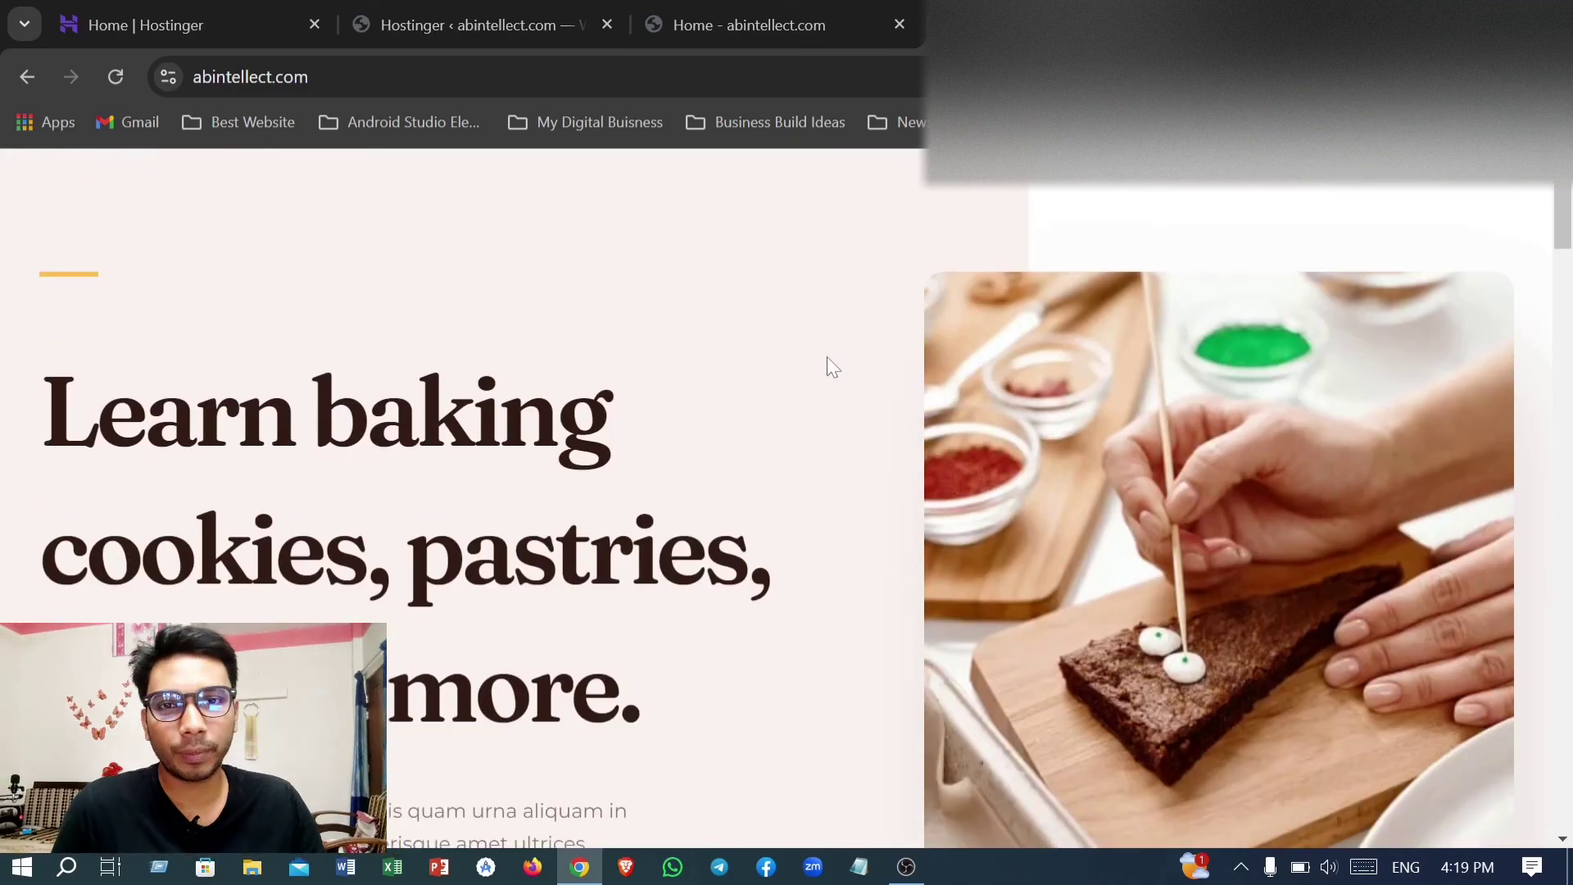
scroll(677, 352, up, 2)
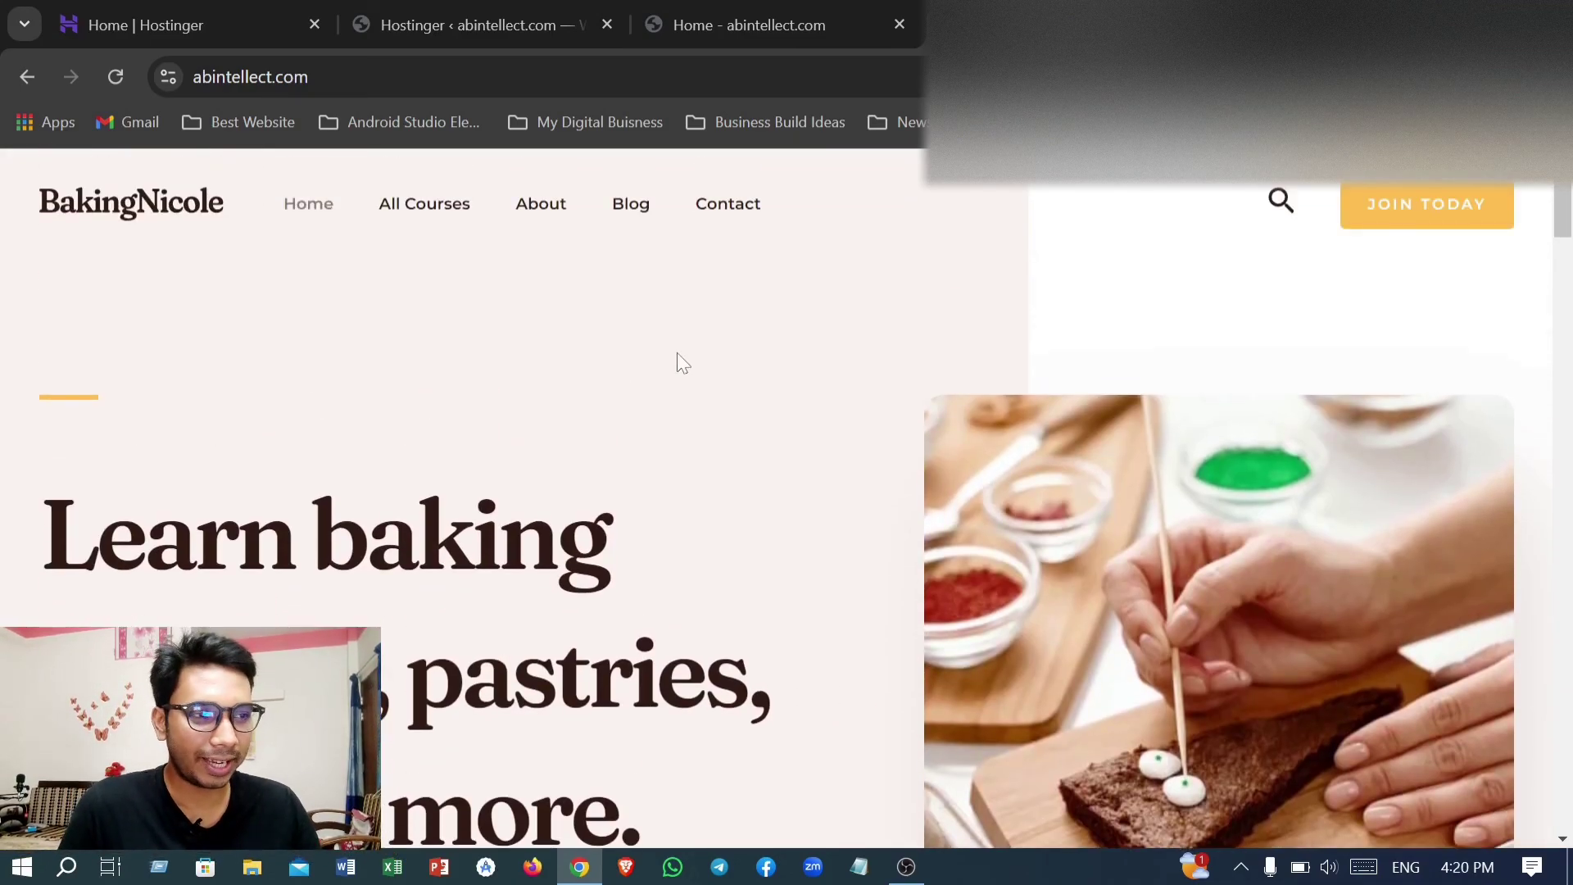
scroll(676, 354, down, 3)
scroll(656, 397, up, 3)
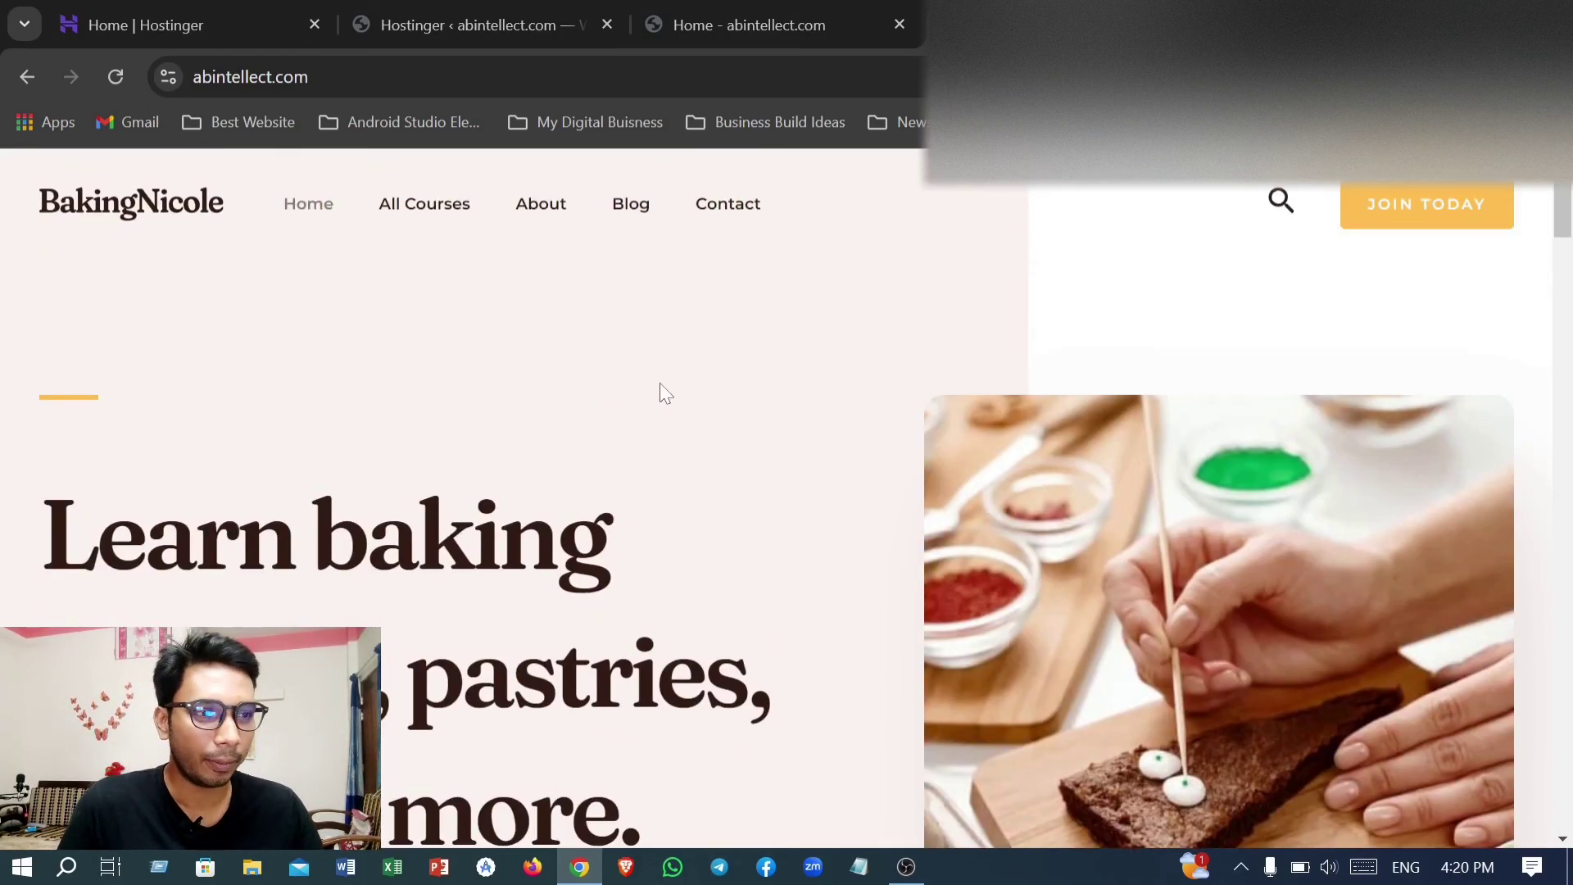
scroll(705, 401, down, 2)
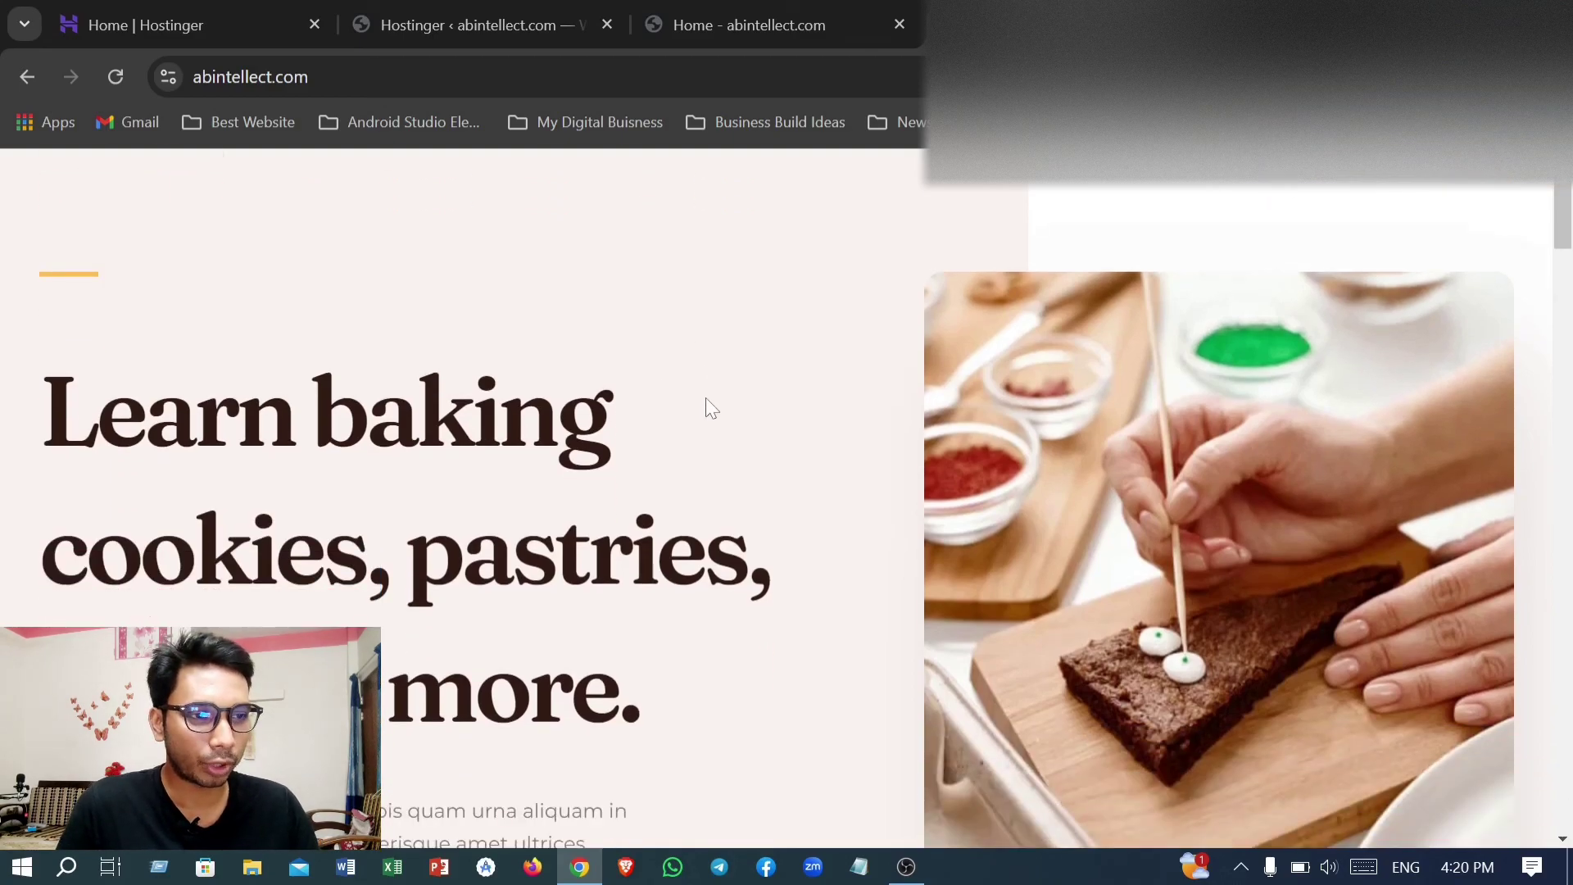